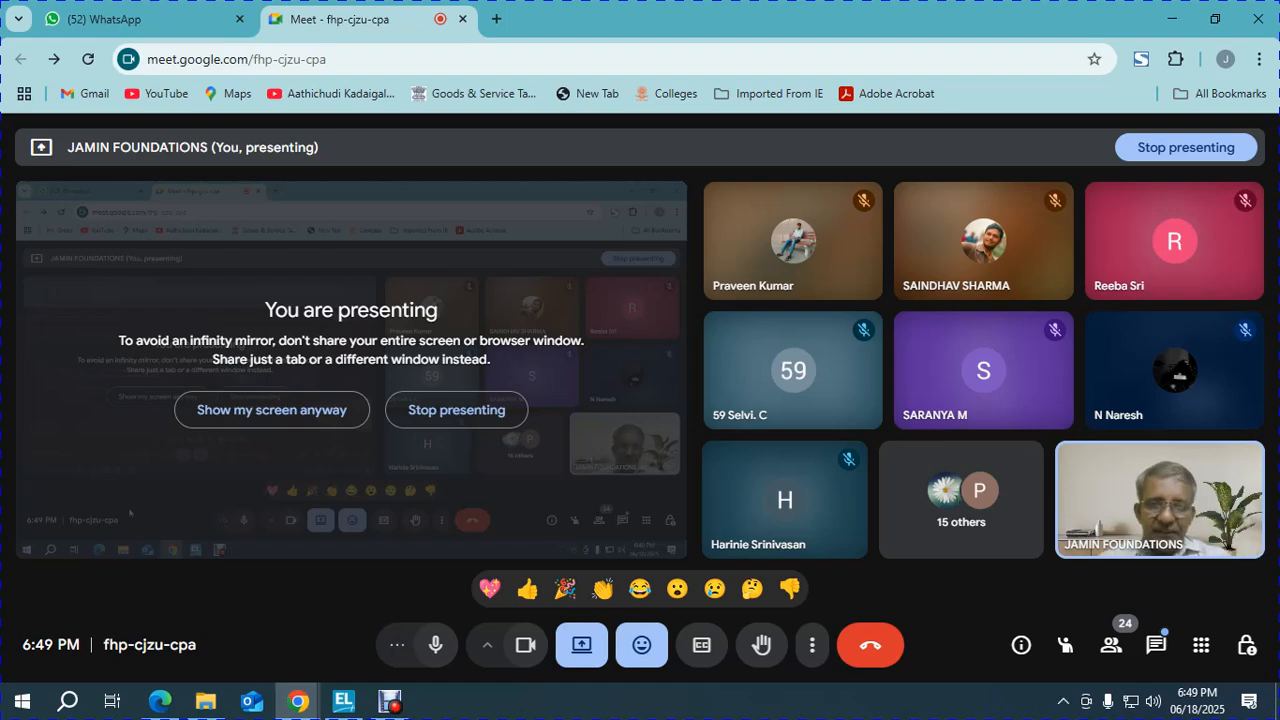
Bring up Document 29.pdf and scroll through the general ledgers table with opening balances.
key(alt+Tab)
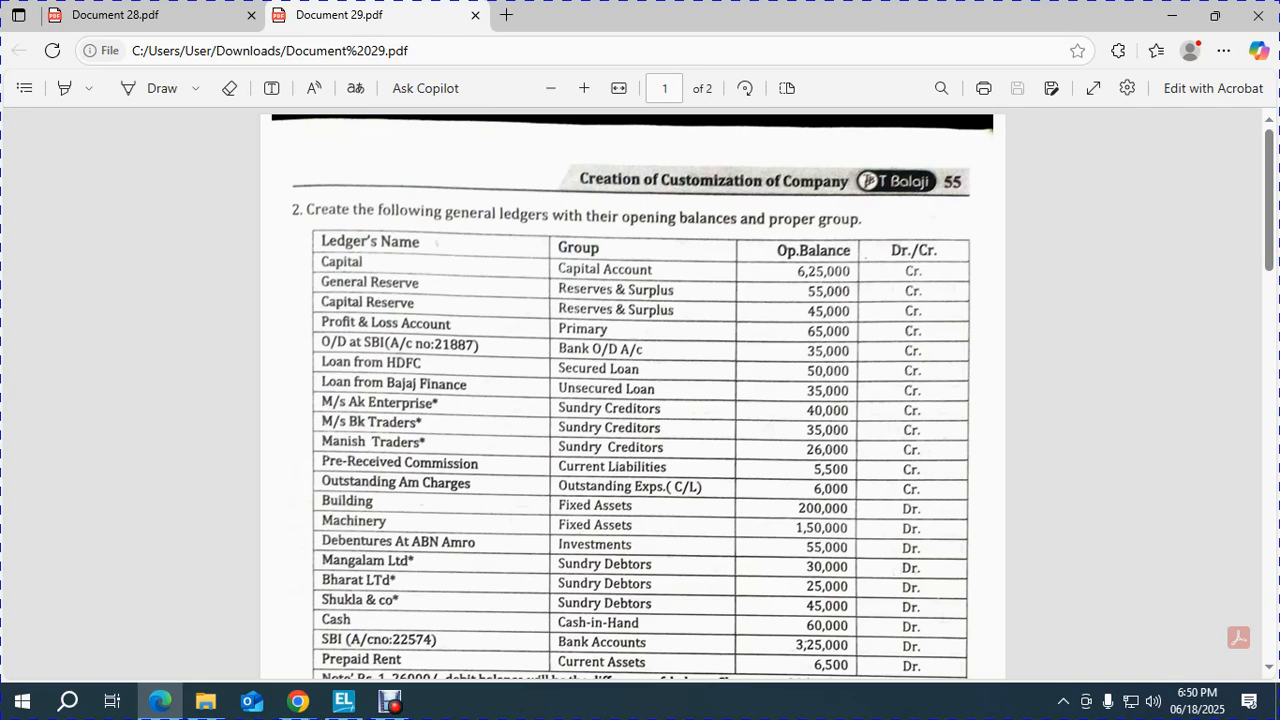
scroll(632, 393, down, 2)
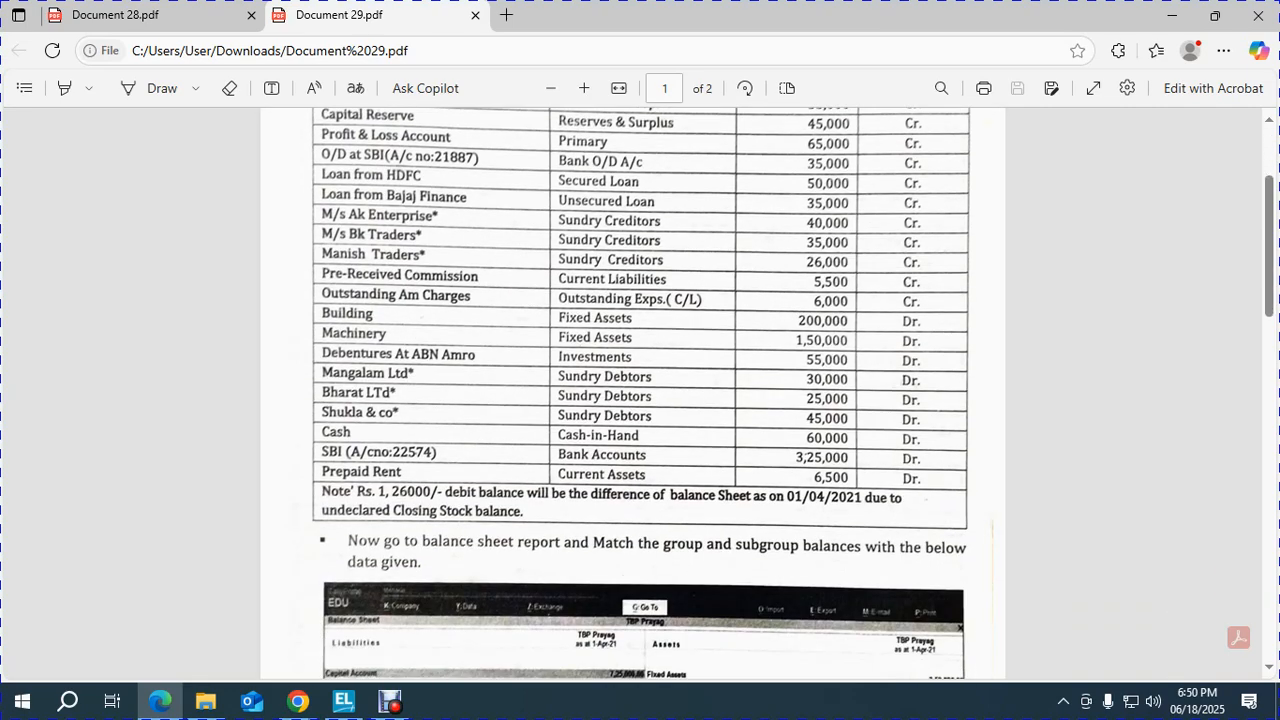
scroll(632, 393, up, 2)
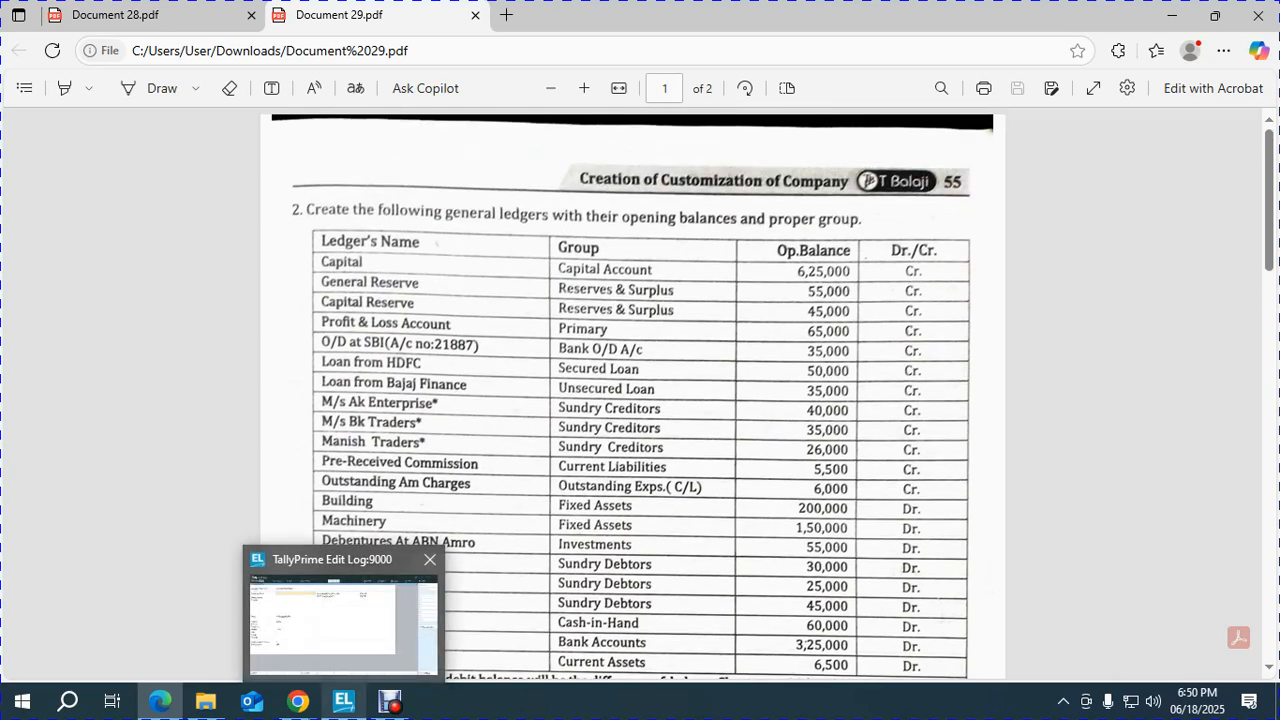
Enter the company name T BALAJI TRADERS - F.Y. 2020-21, correcting the typos.
click(344, 702)
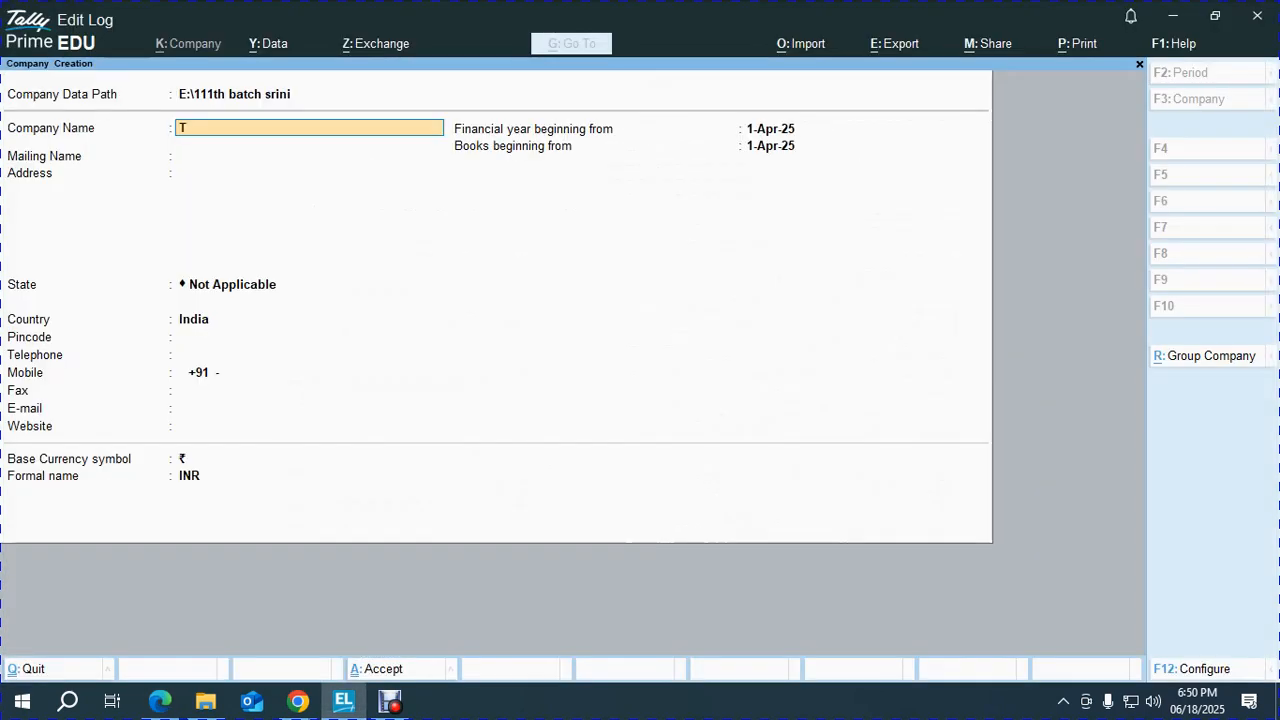
text(T balaji Traders - F.Y. 2020-2)
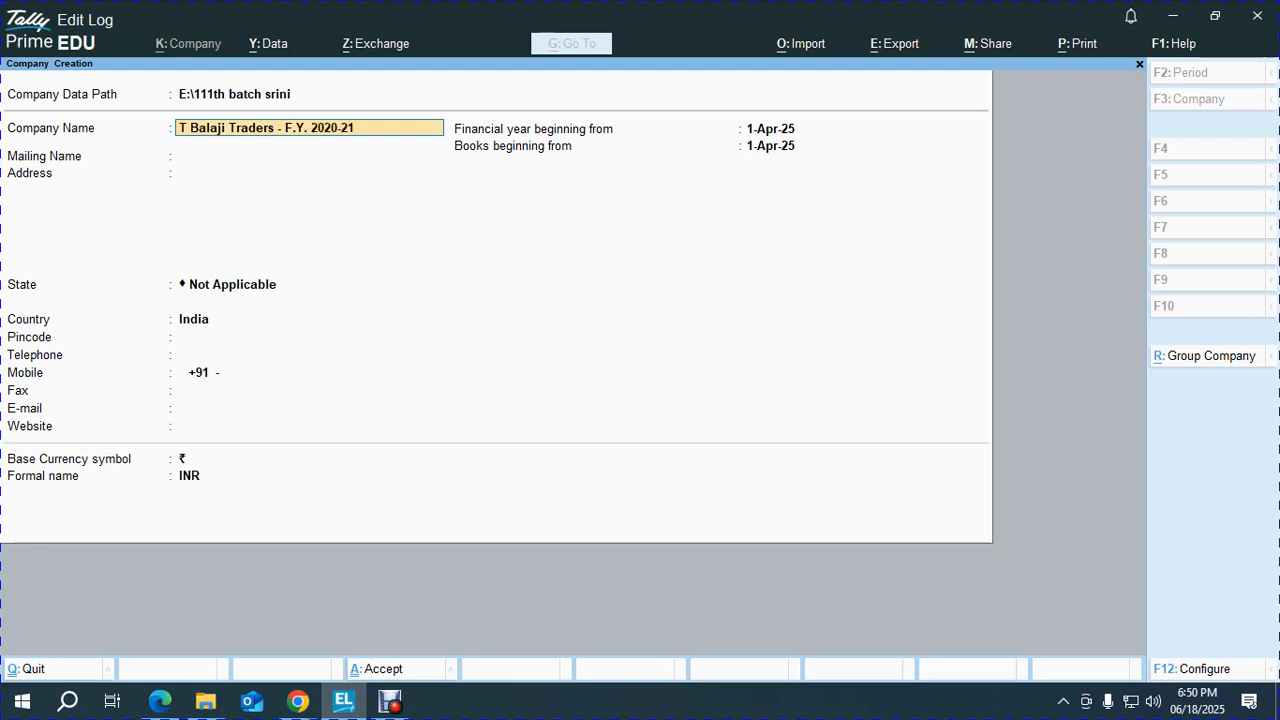
text(1)
key(Return)
key(BackSpace)
key(BackSpace)
key(BackSpace)
text(T BALAJI TRADRE)
key(BackSpace)
key(BackSpace)
text(ERSW)
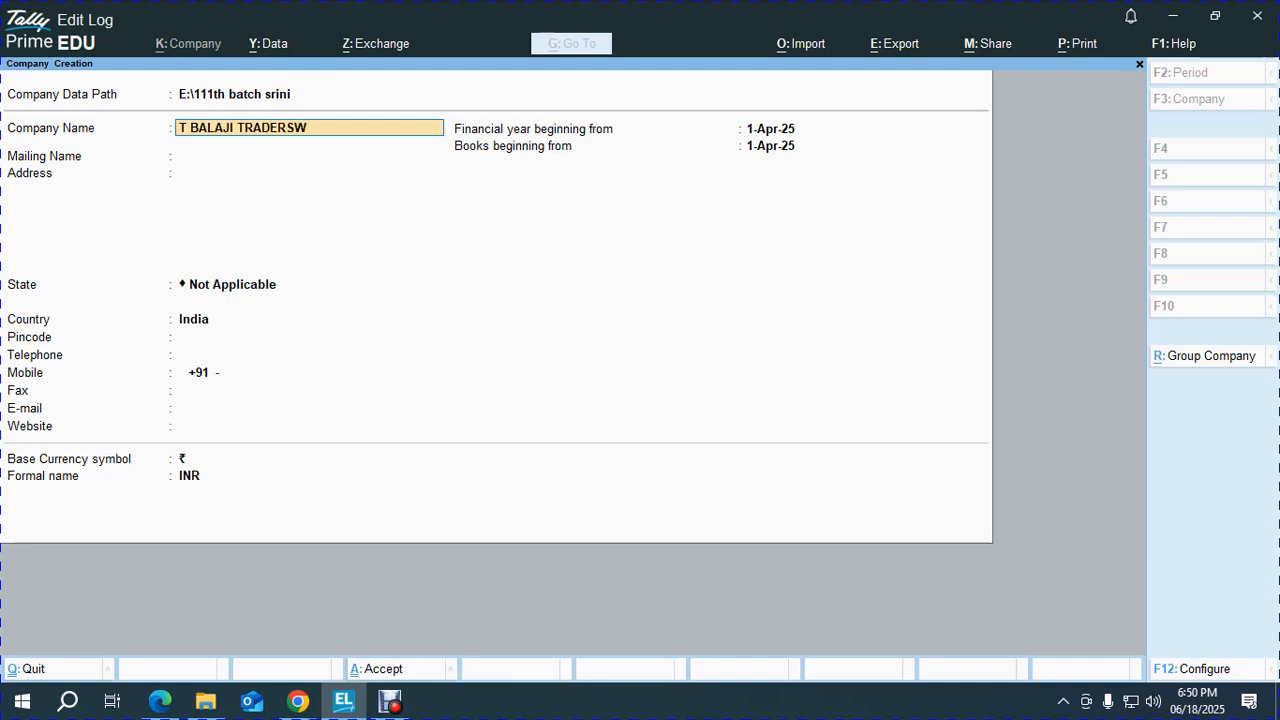
key(BackSpace)
text(- F.Y. 2020-21)
key(Return)
Set the mailing name to T BALAJI TRADERS and enter the two-line Chennai street address.
key(BackSpace)
key(BackSpace)
key(BackSpace)
key(BackSpace)
key(BackSpace)
key(BackSpace)
key(BackSpace)
key(BackSpace)
key(BackSpace)
key(BackSpace)
key(BackSpace)
key(BackSpace)
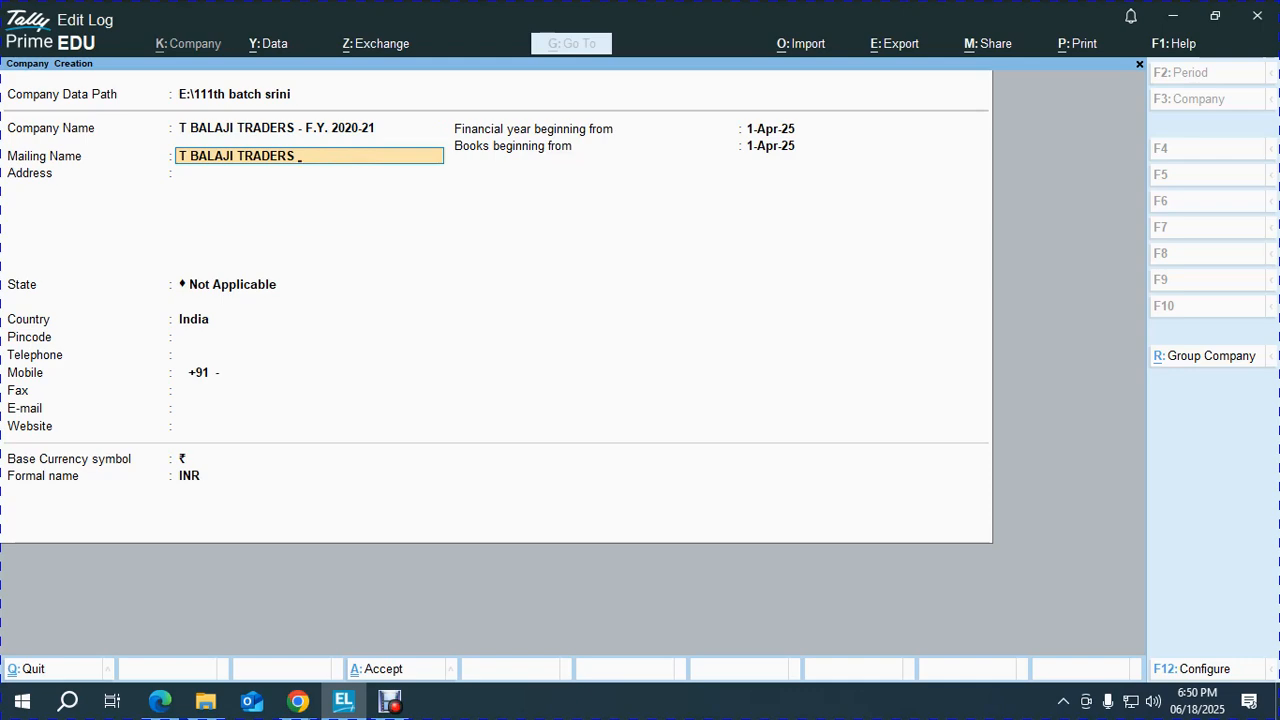
key(Return)
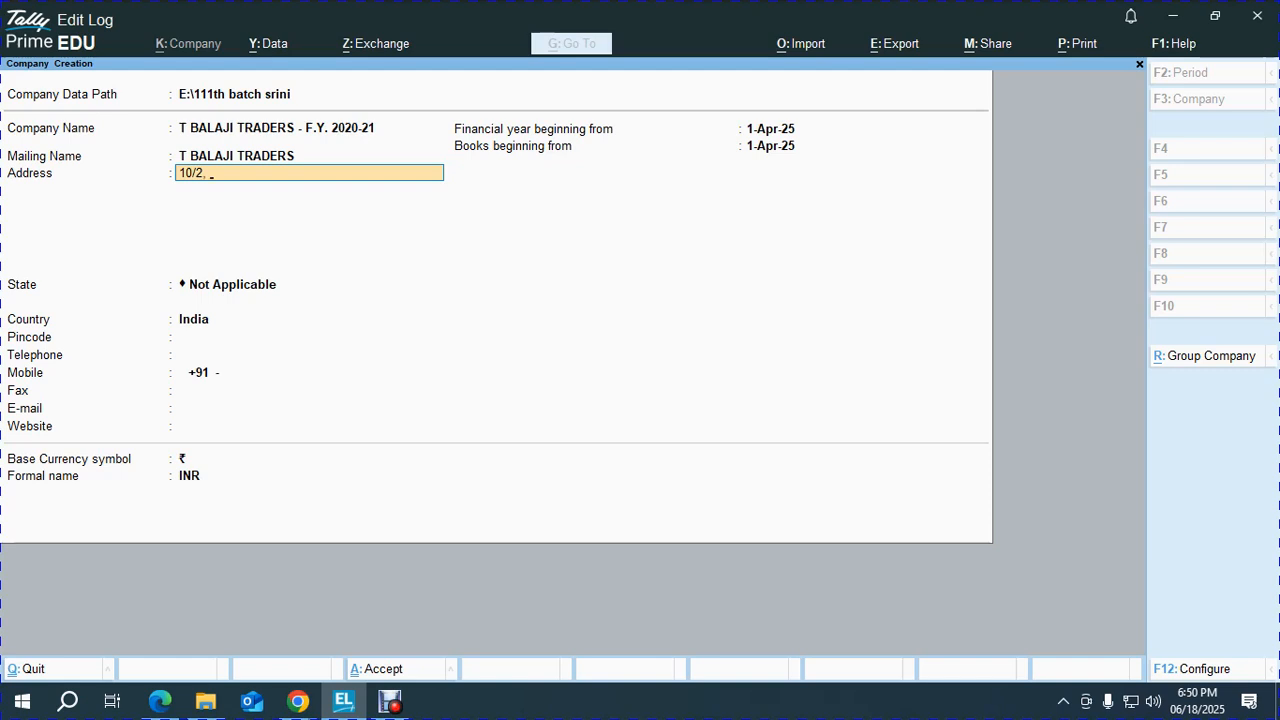
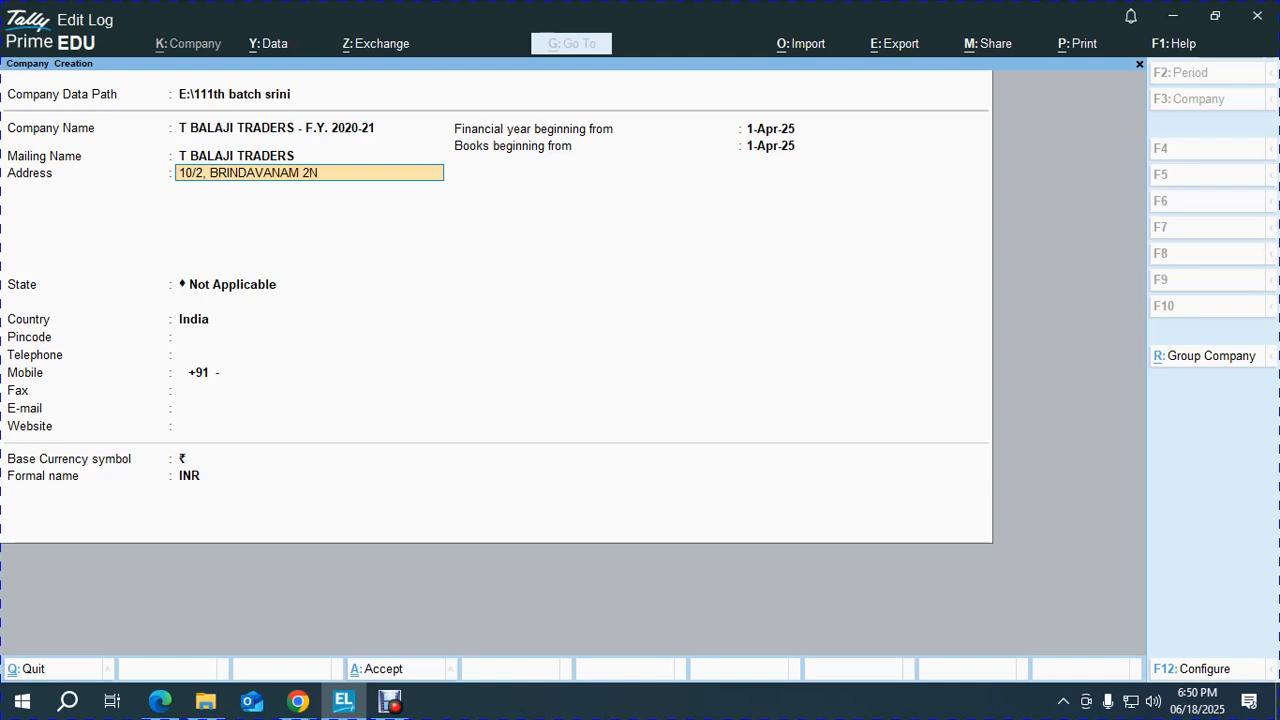
key(Return)
Choose Tamil Nadu as the state and fill in the pincode.
key(Return)
key(Return)
text(TA)
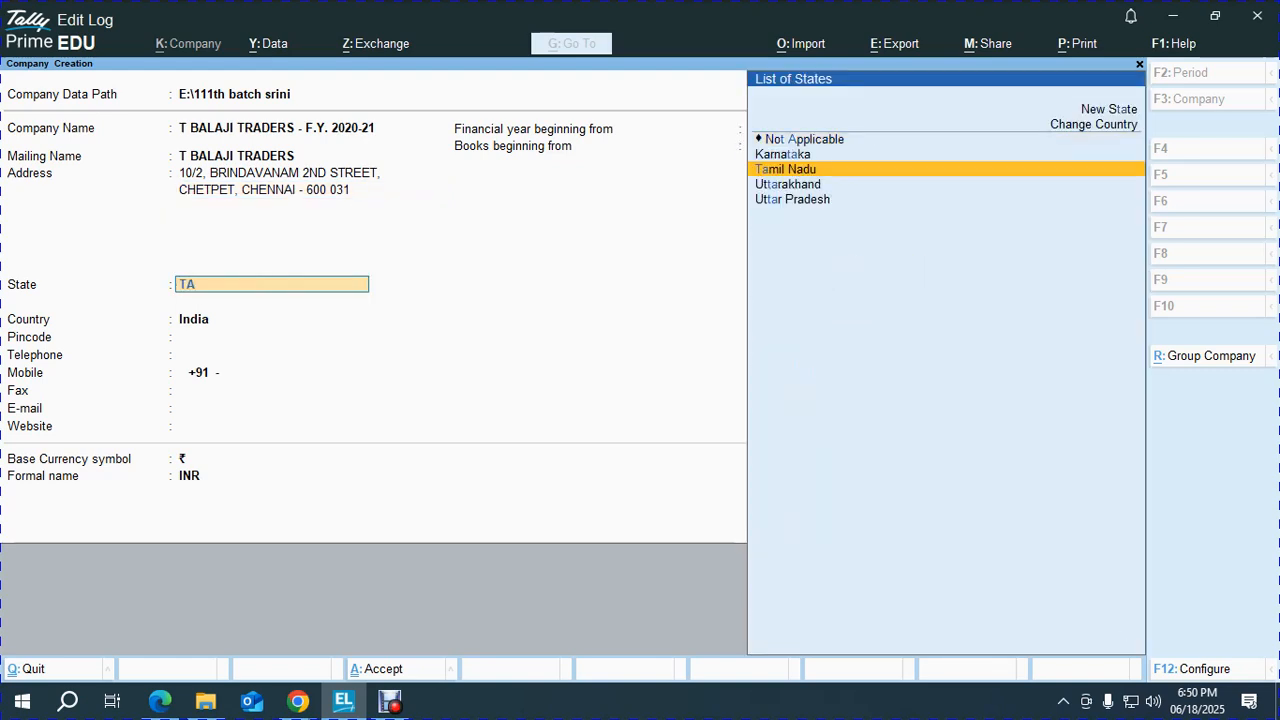
key(Return)
text(600 031)
key(Return)
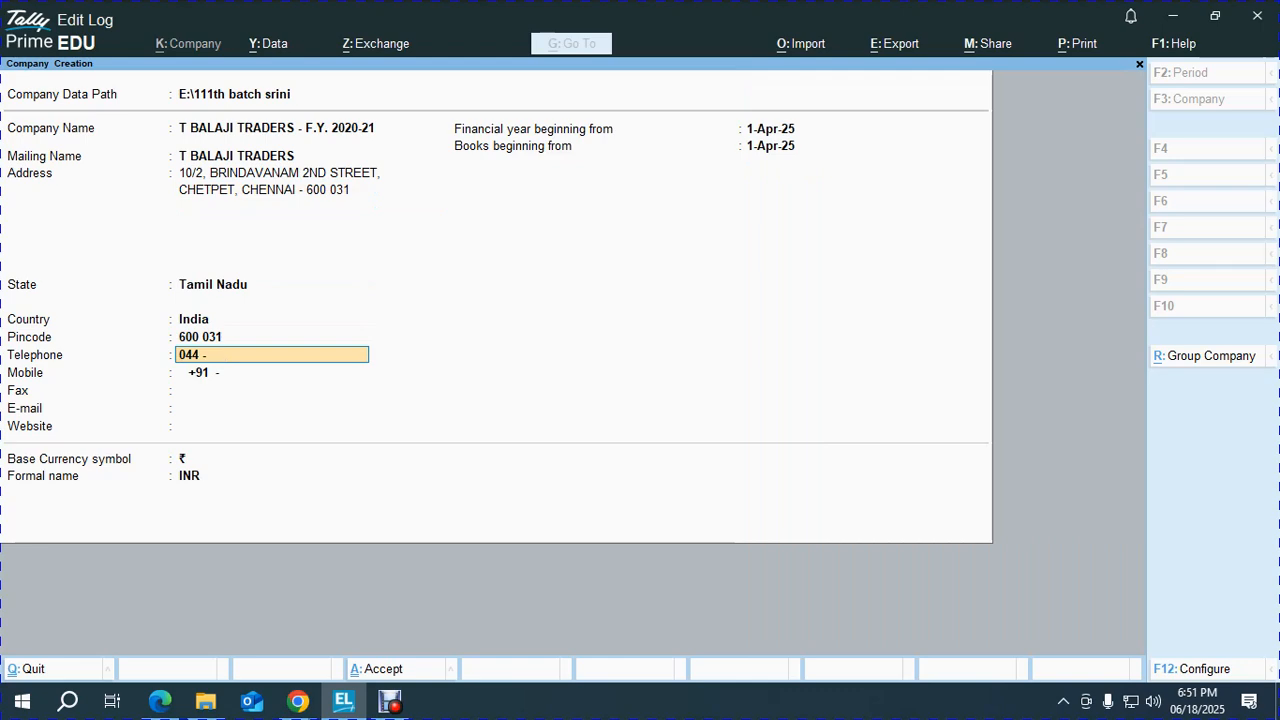
Enter the company's telephone number, mobile number and e-mail address.
key(Return)
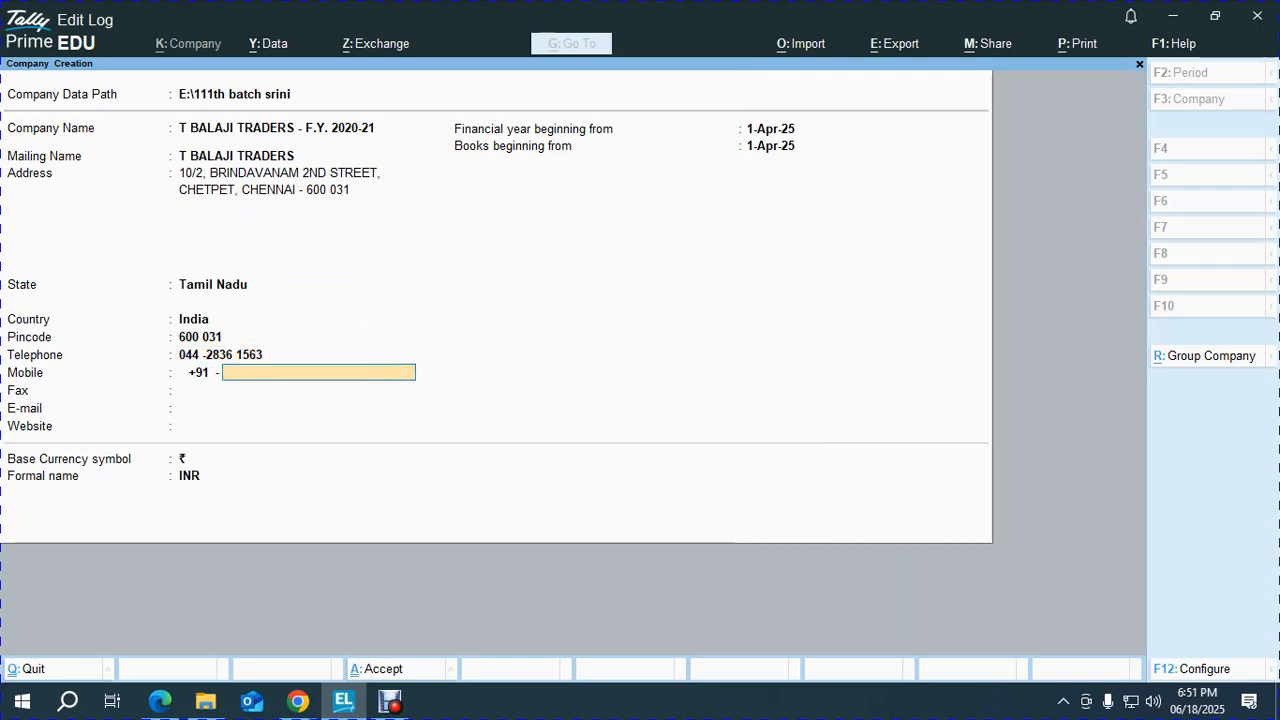
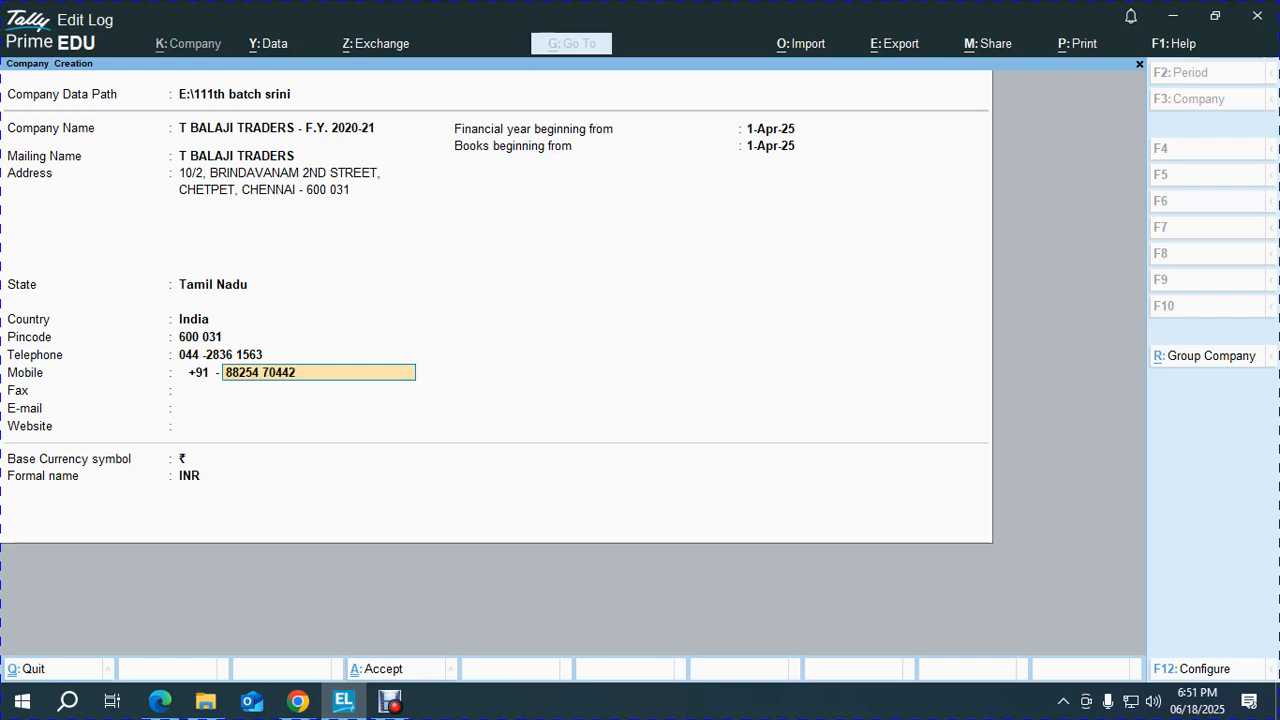
key(Return)
key(Return)
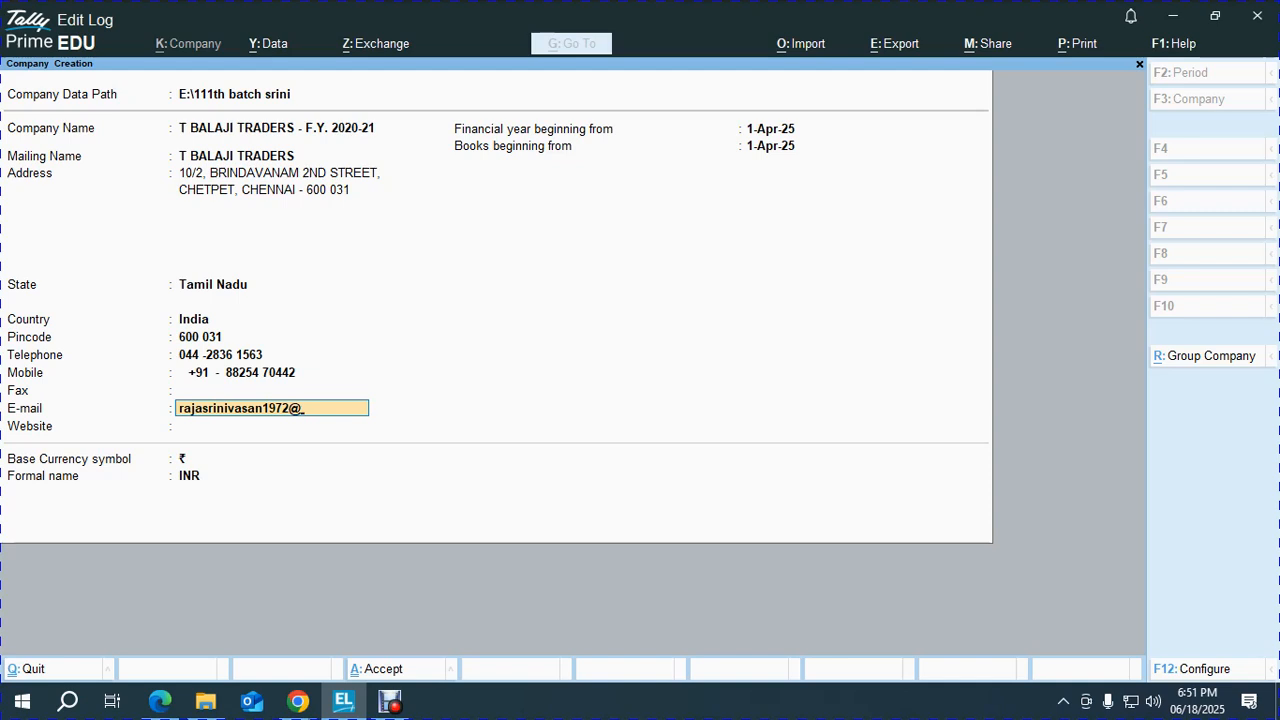
key(Return)
Set the financial year to begin on 1-Apr-20.
key(Return)
text(1.4.20)
key(Return)
key(Return)
key(Return)
key(Return)
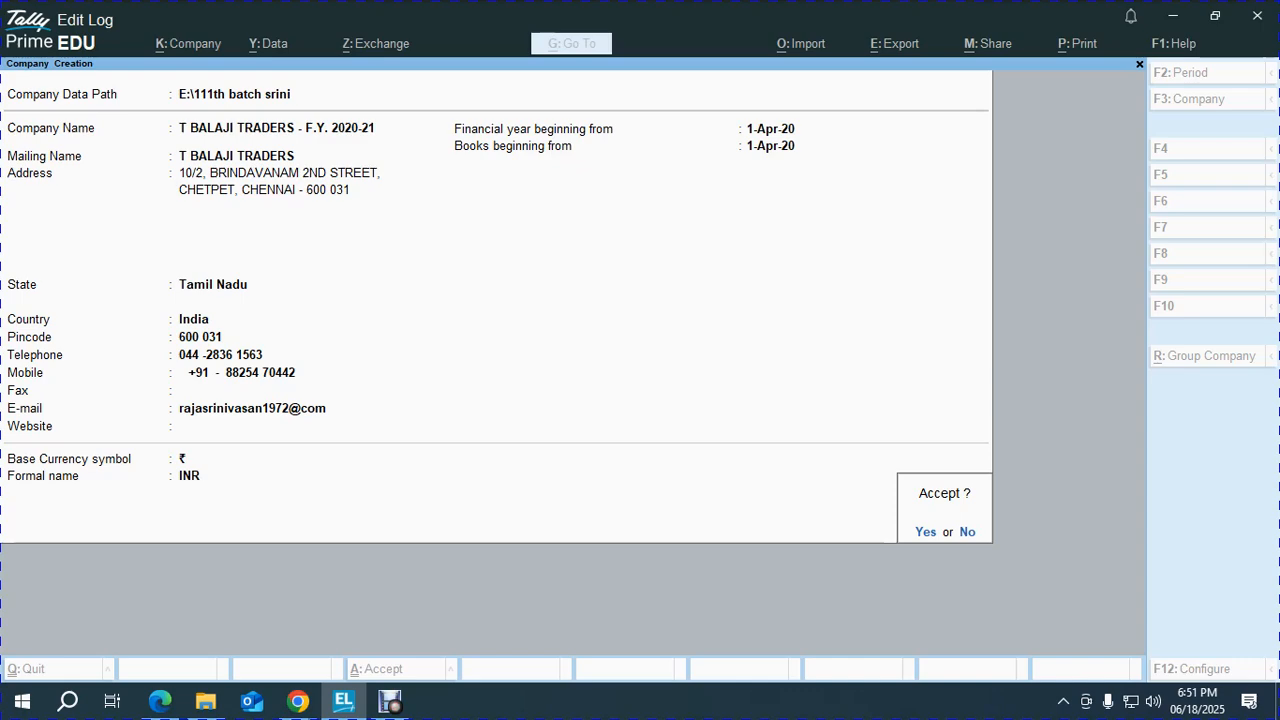
key(alt+Tab)
key(alt+Tab)
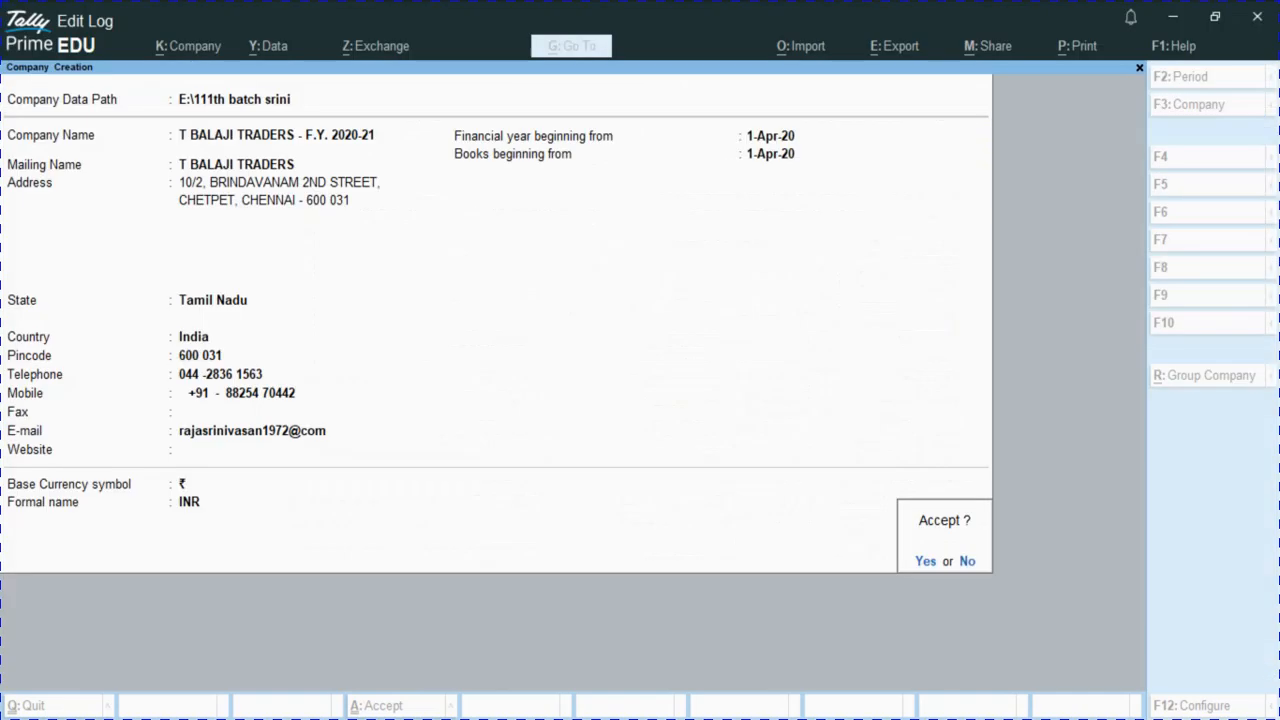
Recheck the exercise PDF, then accept the form to create T BALAJI TRADERS - F.Y. 2020-21.
key(alt+Tab)
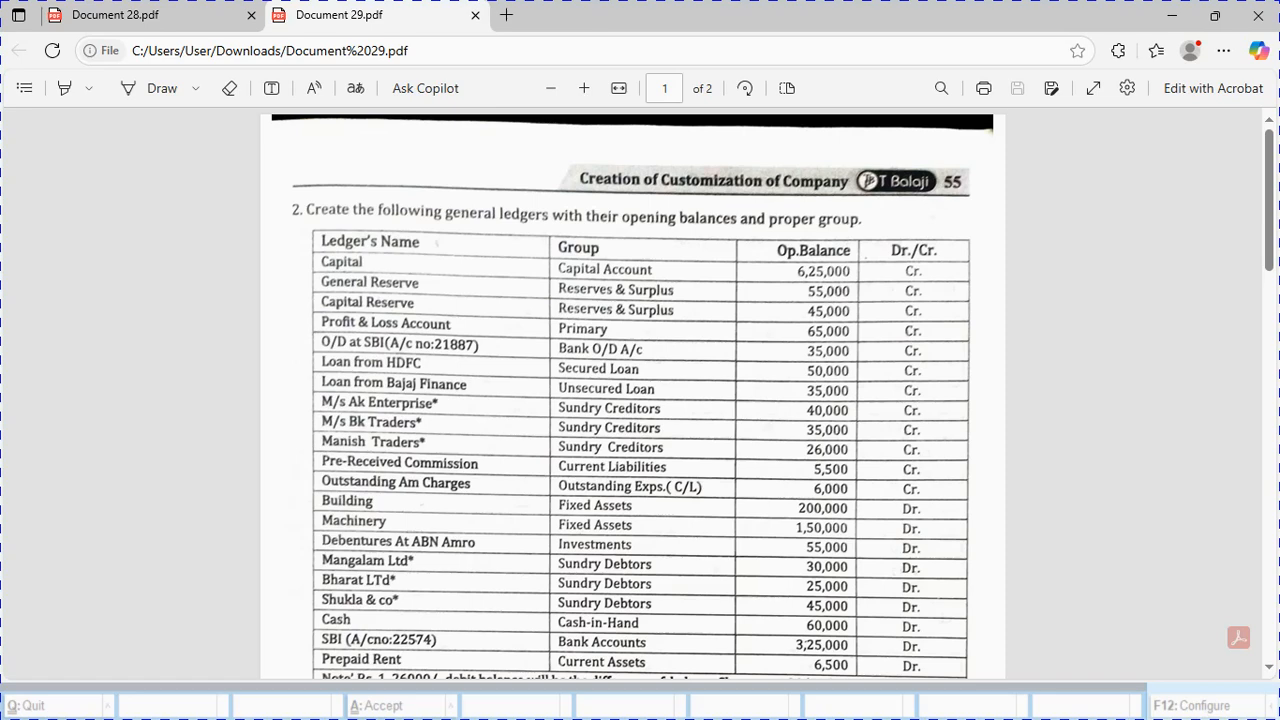
key(alt+Tab)
key(alt+Tab)
key(alt+Tab)
key(alt+Tab)
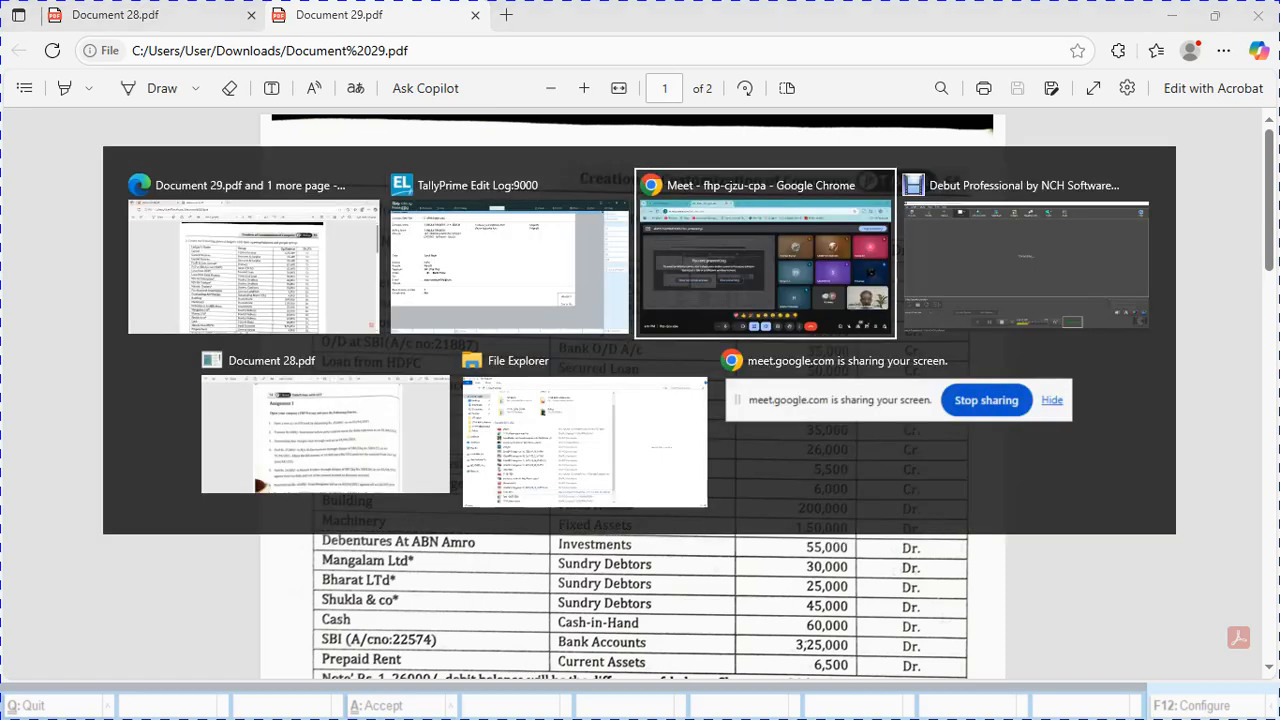
key(alt+Tab)
key(alt+Tab)
key(alt+Tab)
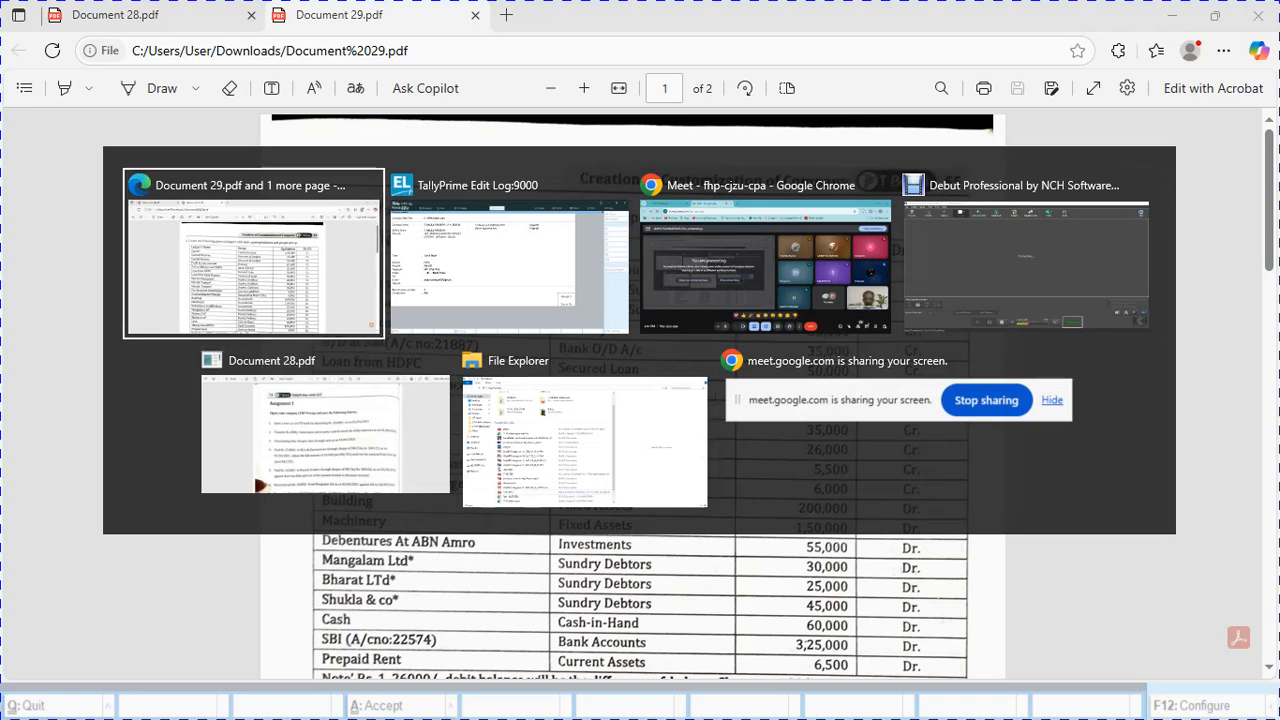
key(alt+Tab)
key(alt+Tab)
key(alt+Tab)
key(alt+Tab)
key(alt+Tab)
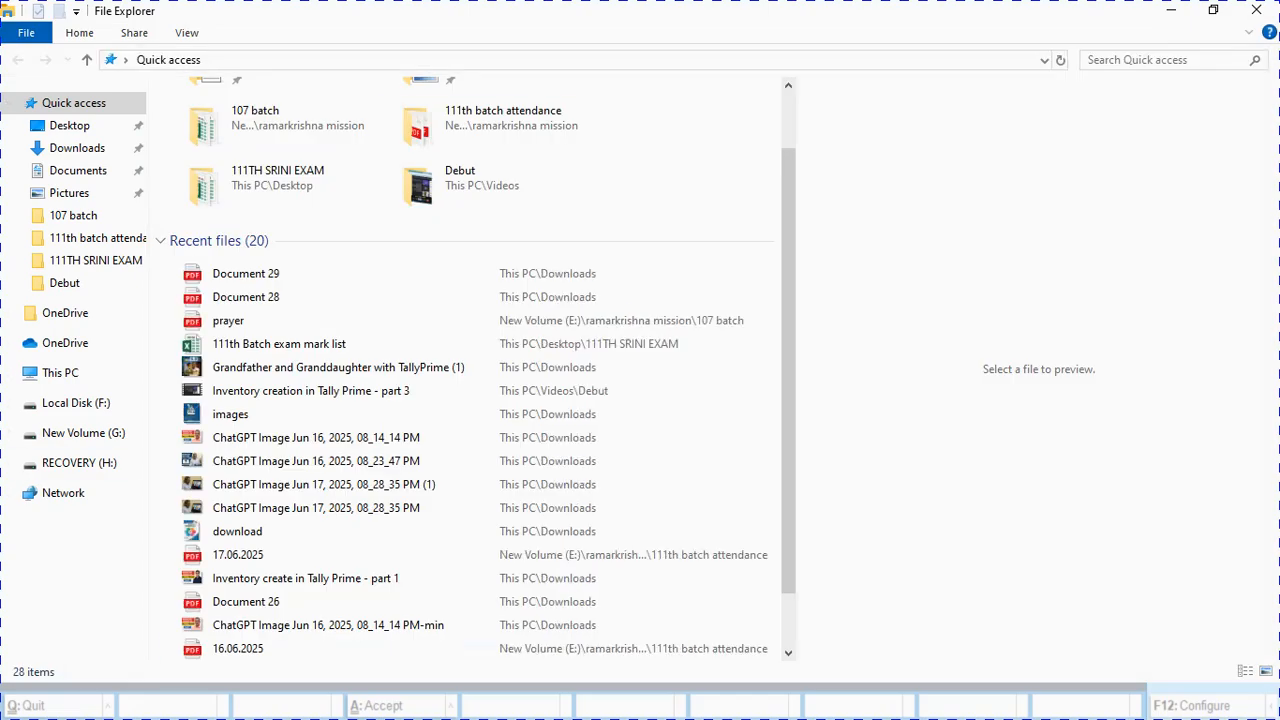
key(alt+Tab)
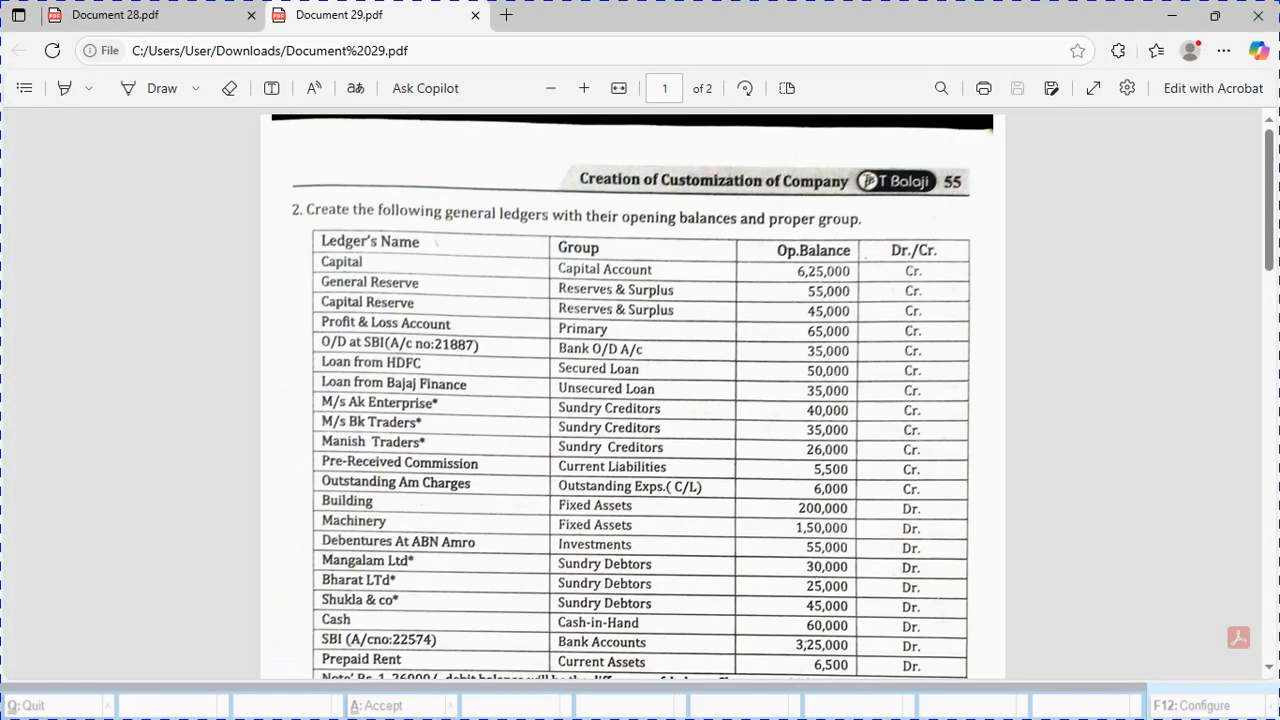
key(alt+Tab)
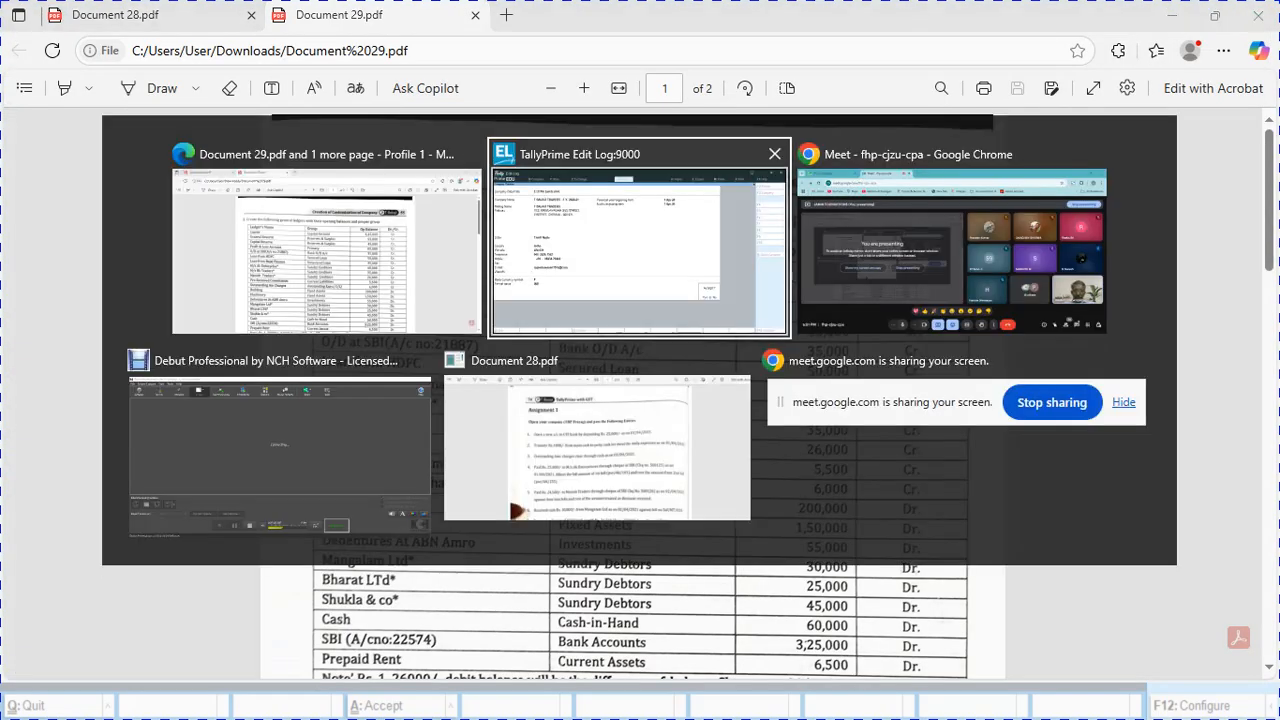
key(Return)
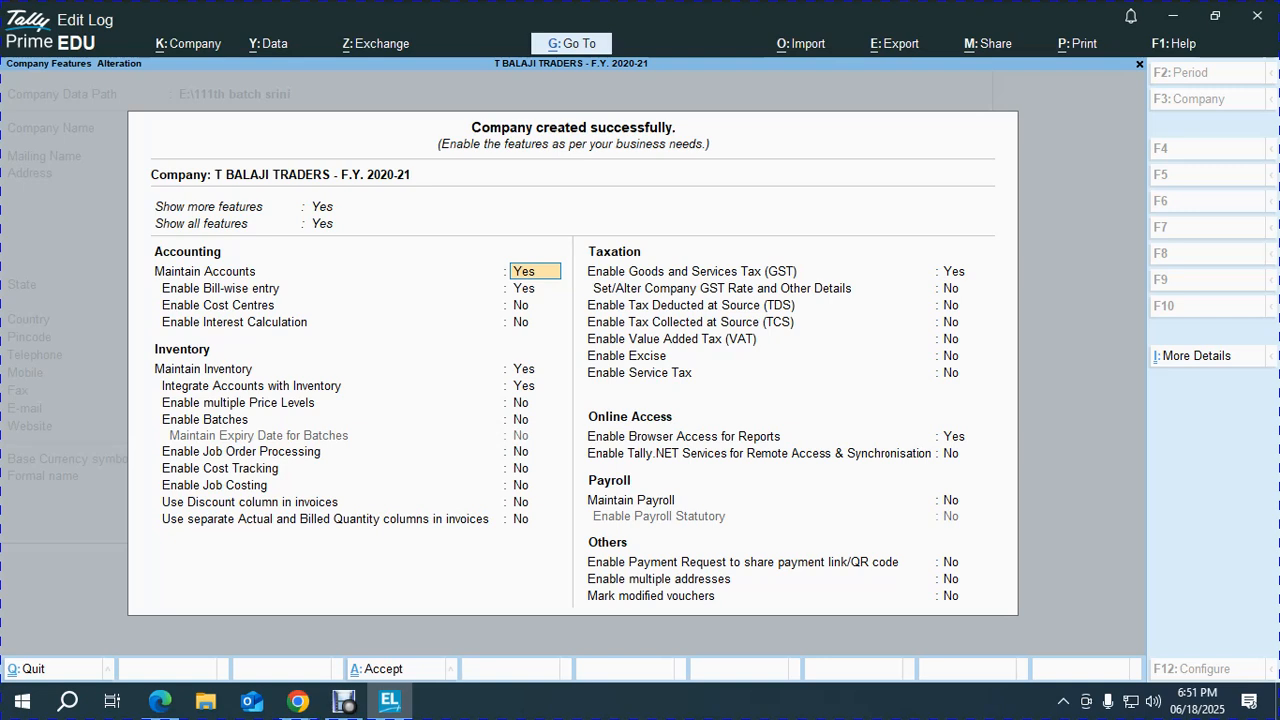
Save the company features with Enable GST set to No, then return to the PDF.
key(Return)
key(Return)
key(Return)
key(Return)
key(Return)
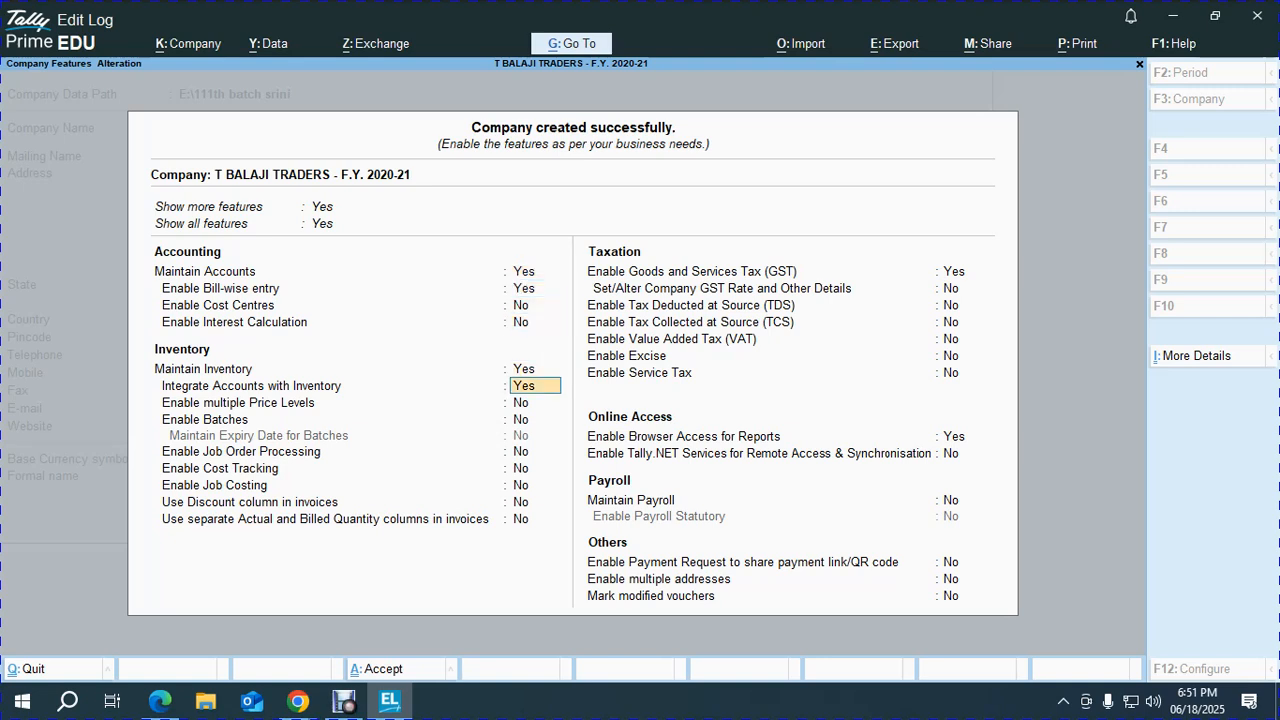
key(Return)
key(Return)
key(Return)
key(Return)
key(Return)
key(Return)
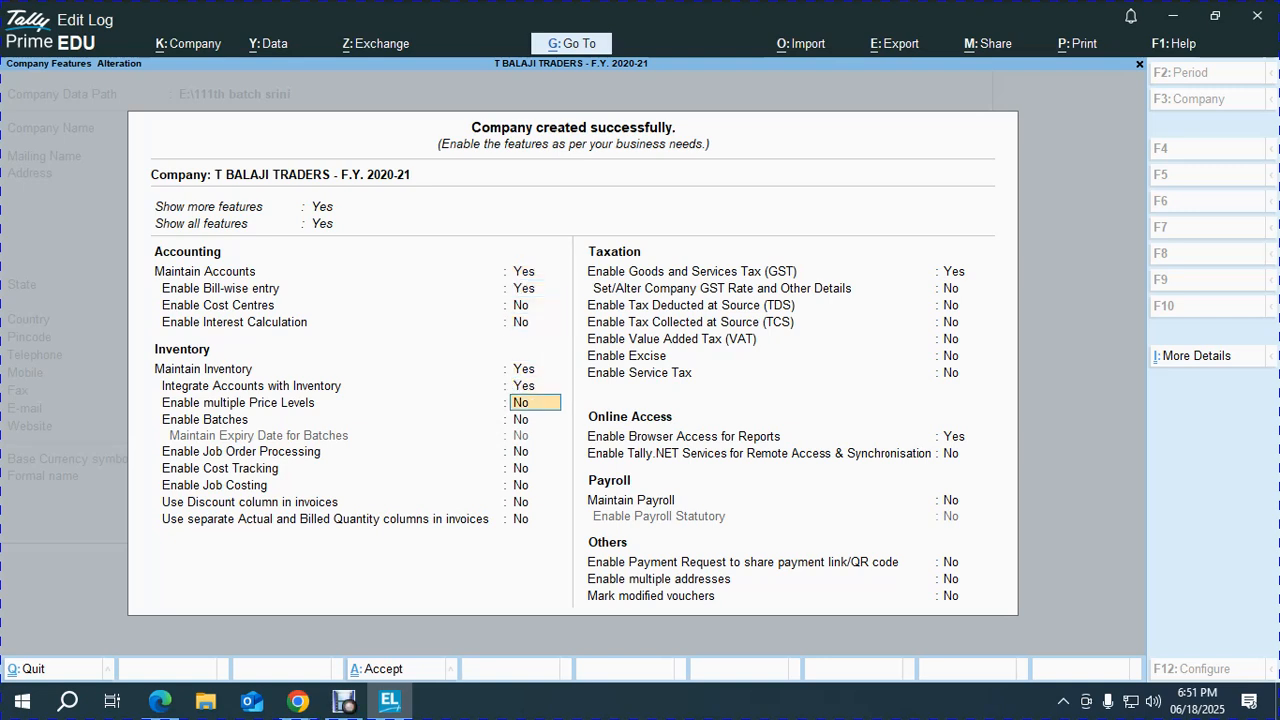
key(Return)
key(Return)
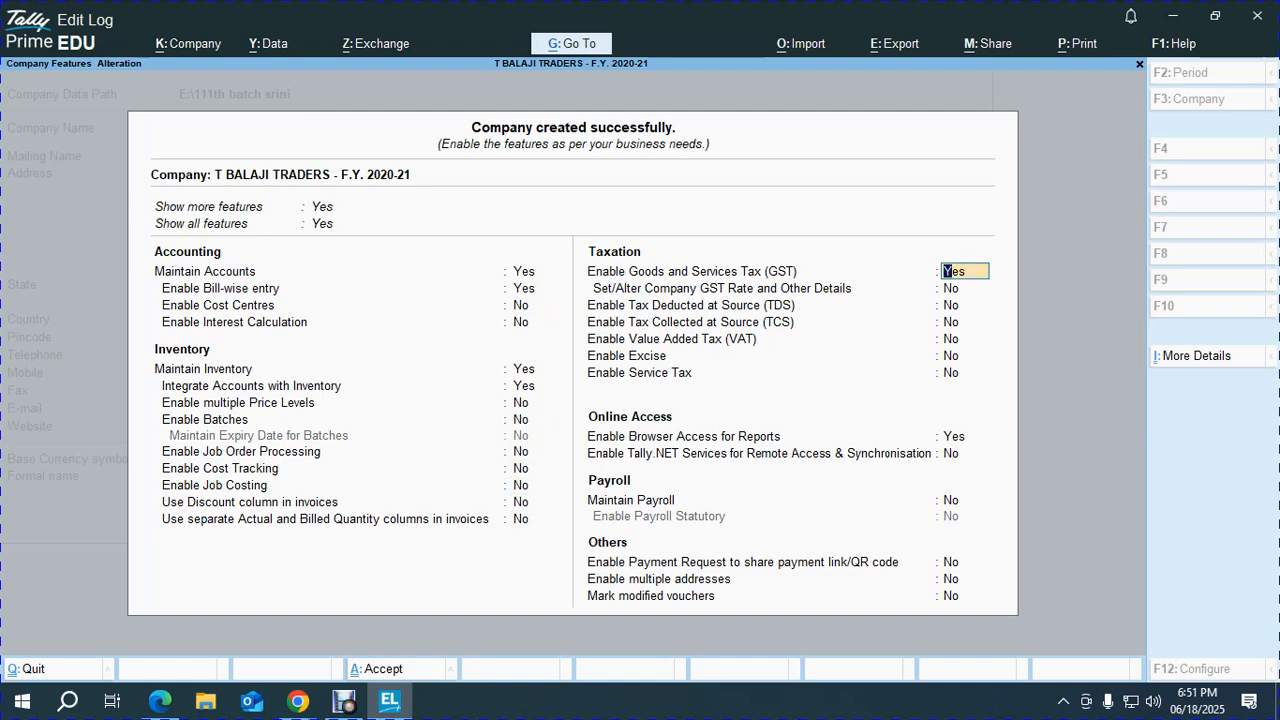
key(n)
key(ctrl)
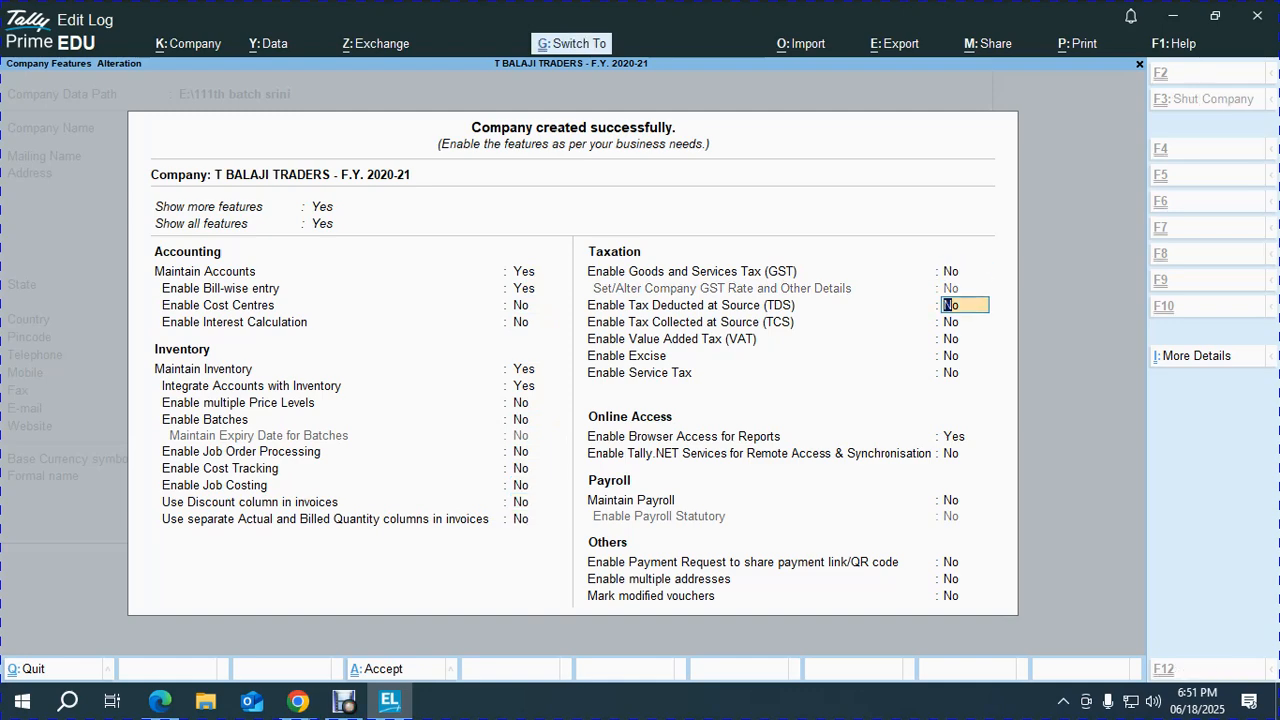
key(ctrl+a)
key(alt+Tab)
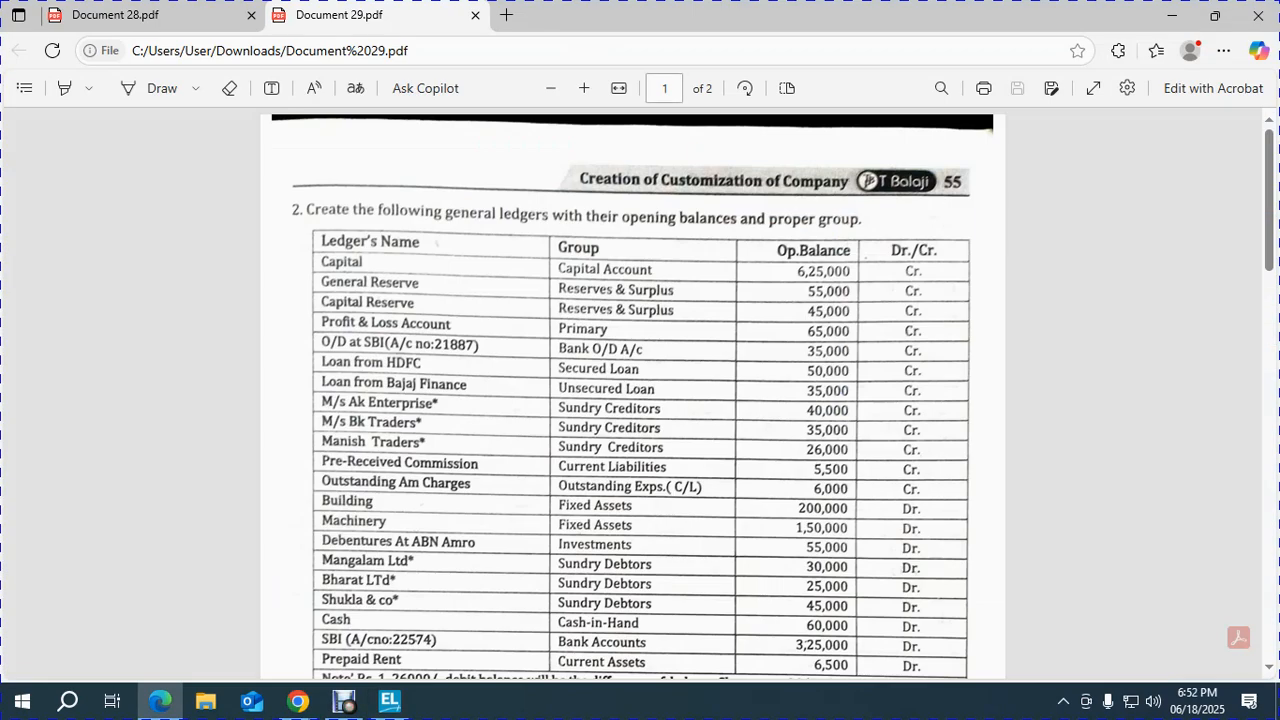
Zoom in on the PDF and scroll to the lower ledger rows, including Cash at 60,000 Dr.
click(584, 88)
click(584, 88)
click(584, 88)
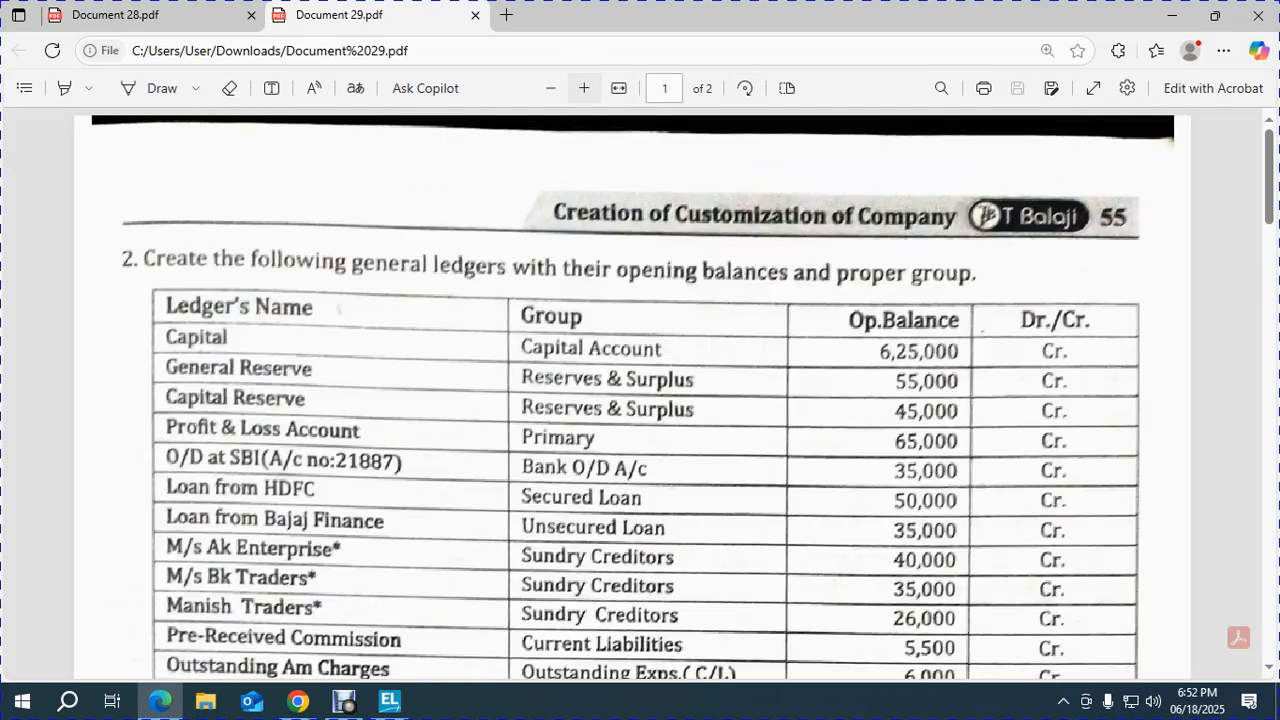
scroll(640, 400, down, 5)
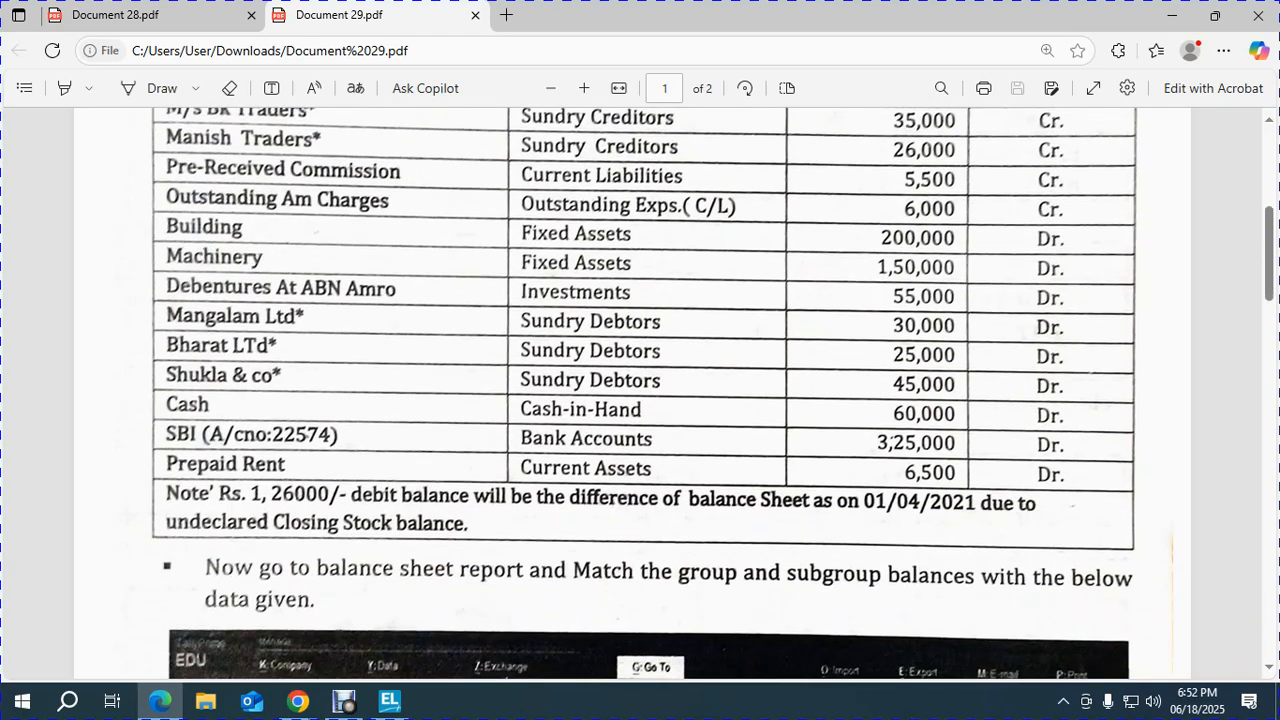
Open the Cash ledger in Alter mode and make a first attempt at a 60000 opening balance.
key(alt+Tab)
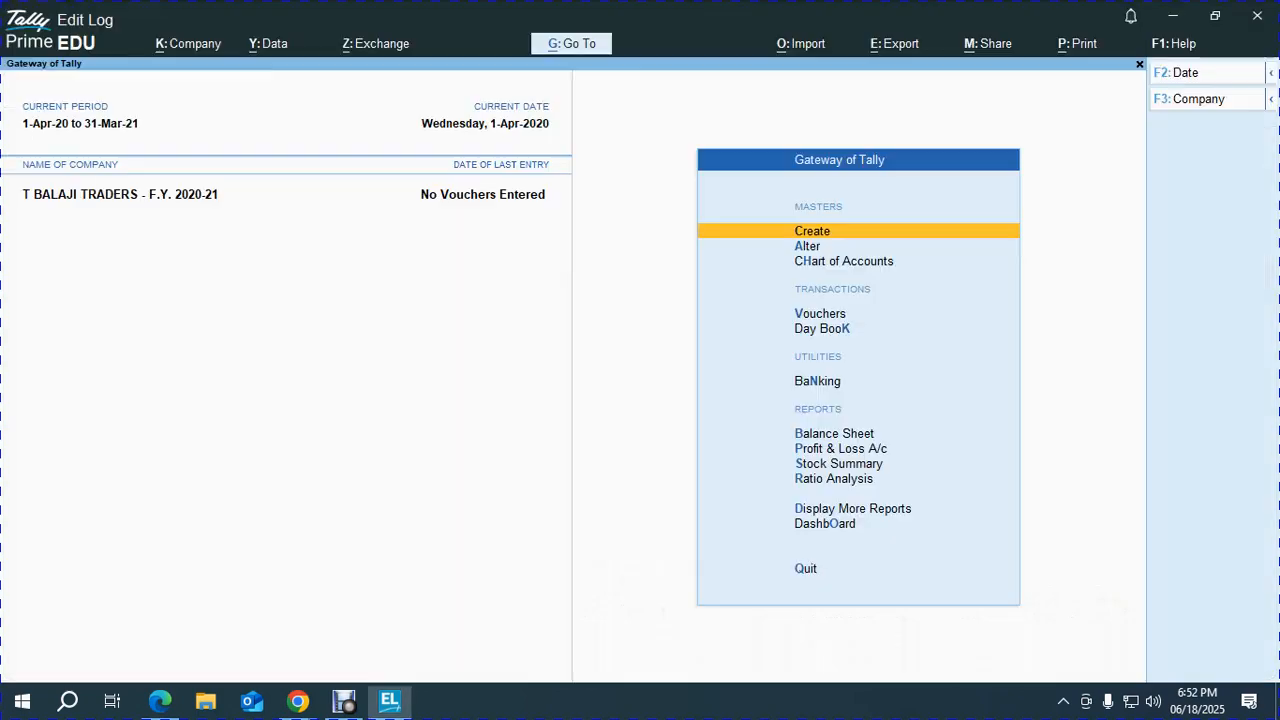
key(Down)
key(Return)
key(Return)
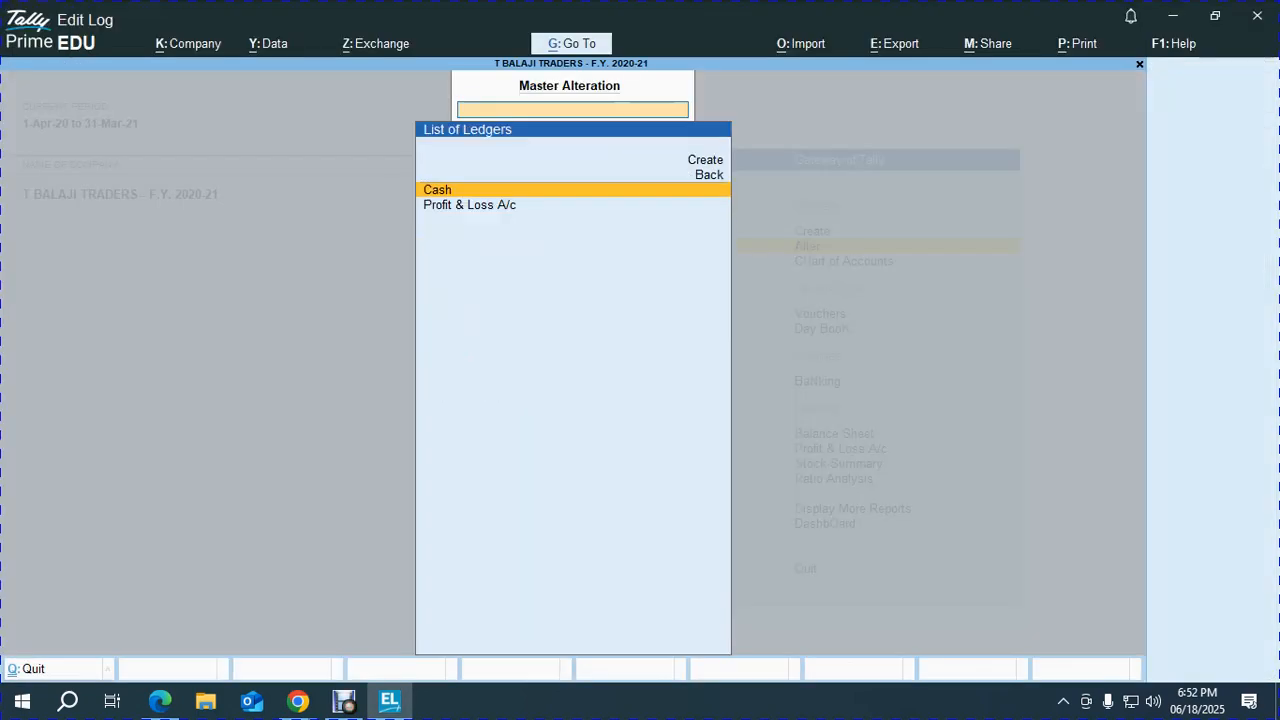
key(Return)
key(Return)
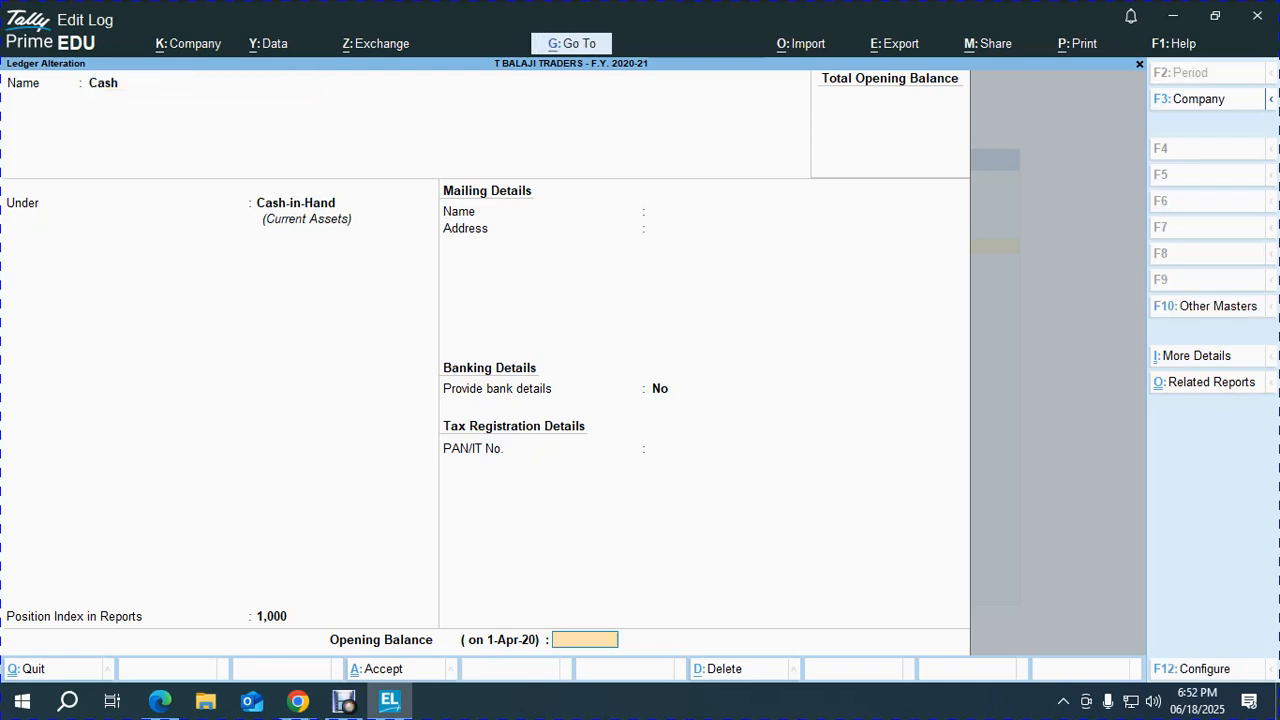
text(60000)
key(Return)
key(BackSpace)
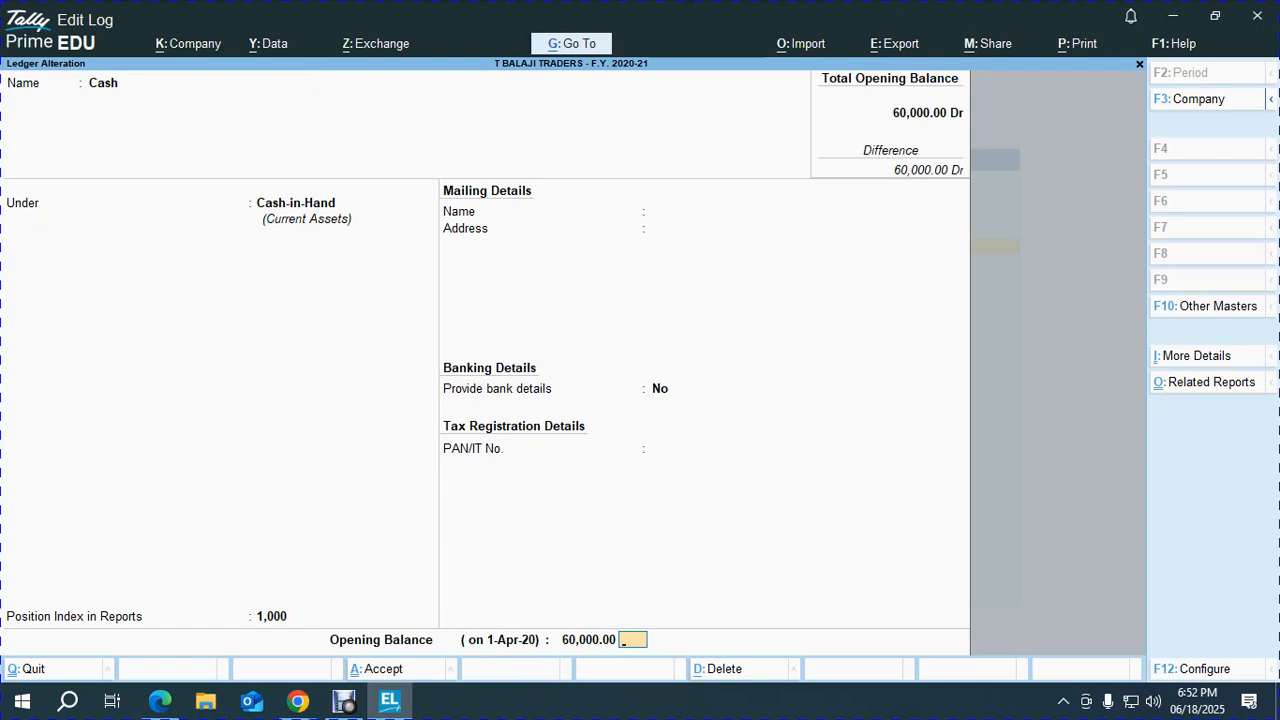
key(Return)
key(Escape)
Reopen the Cash ledger for alteration and move to its opening balance field.
key(Return)
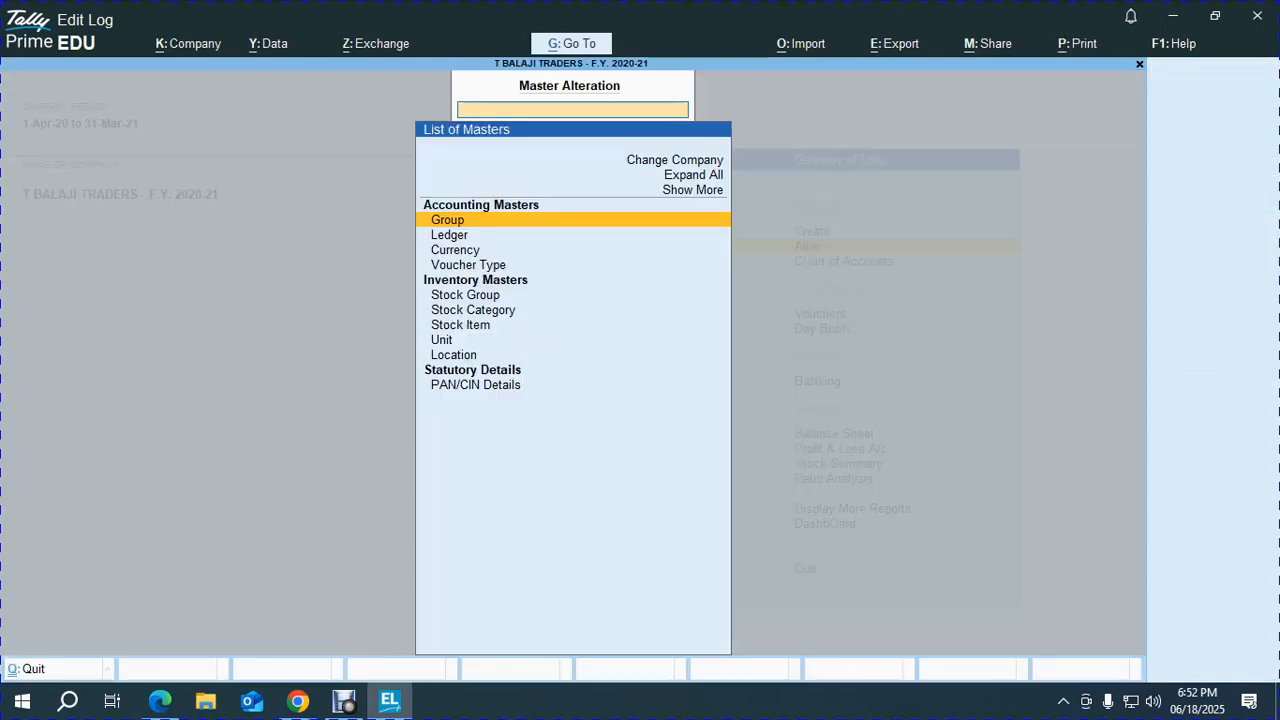
key(Down)
key(Return)
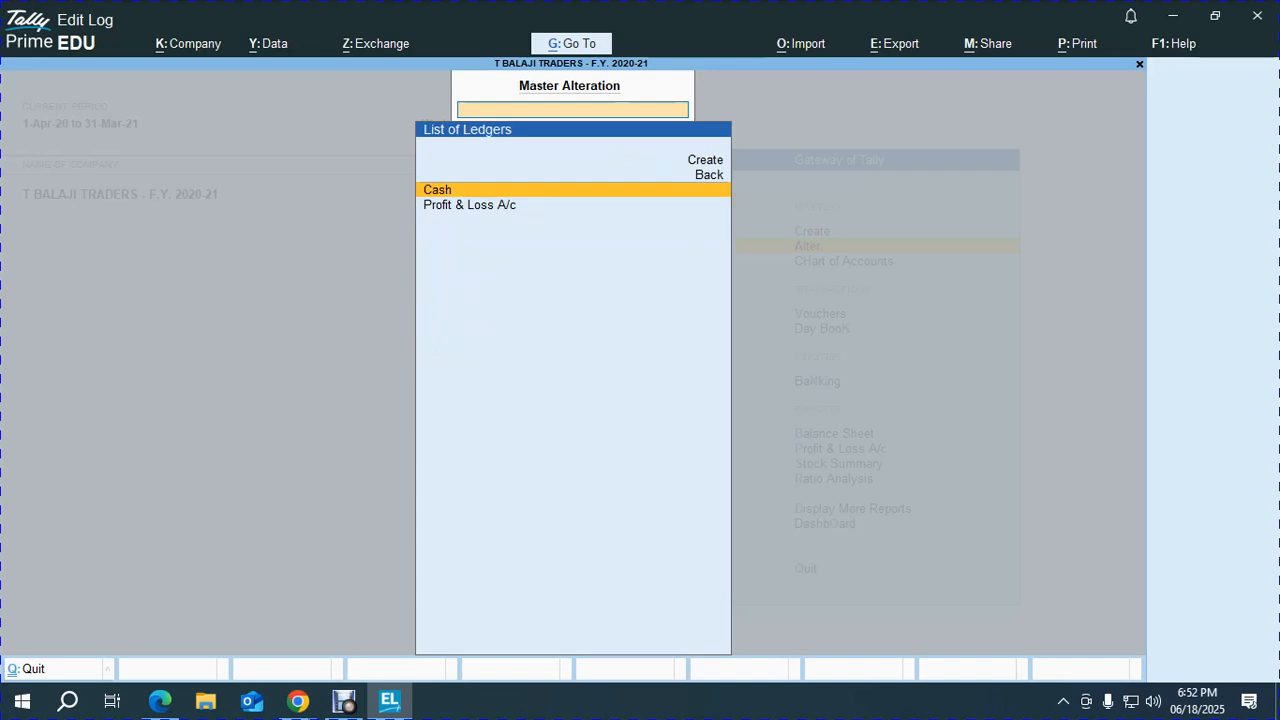
key(Return)
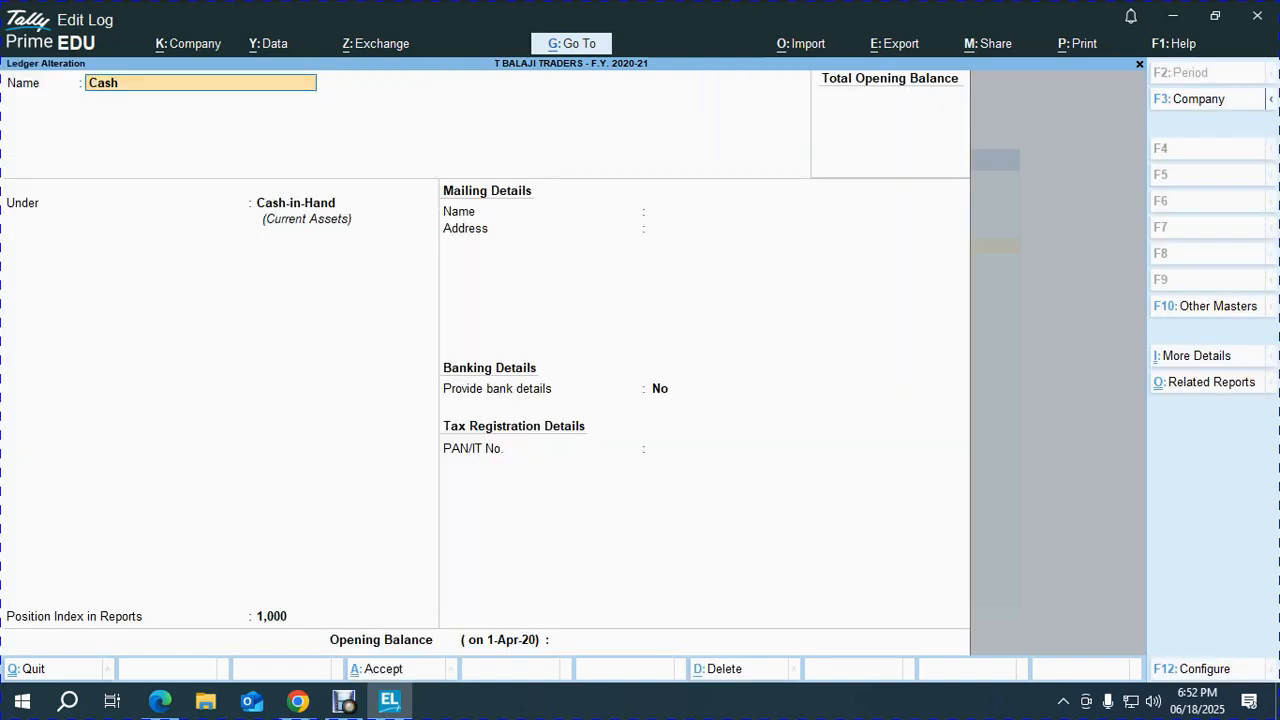
key(Return)
key(Return)
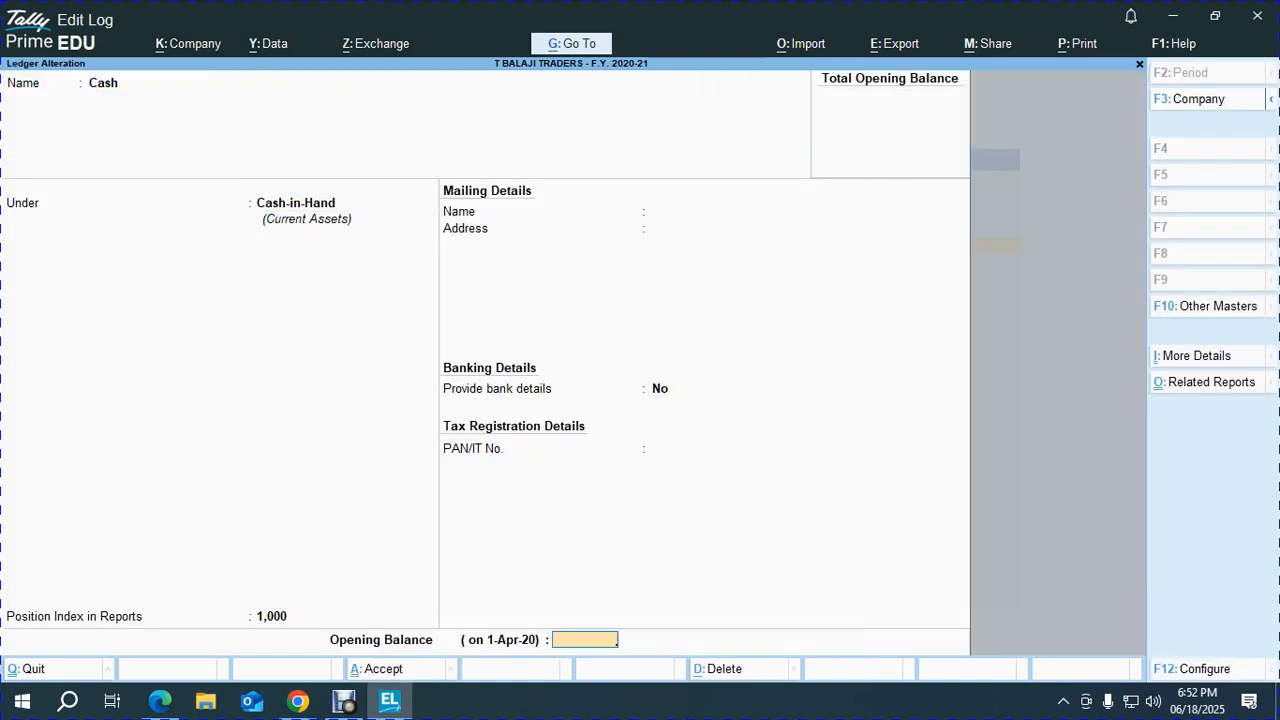
key(Return)
key(Return)
key(Escape)
key(Escape)
key(Return)
key(Down)
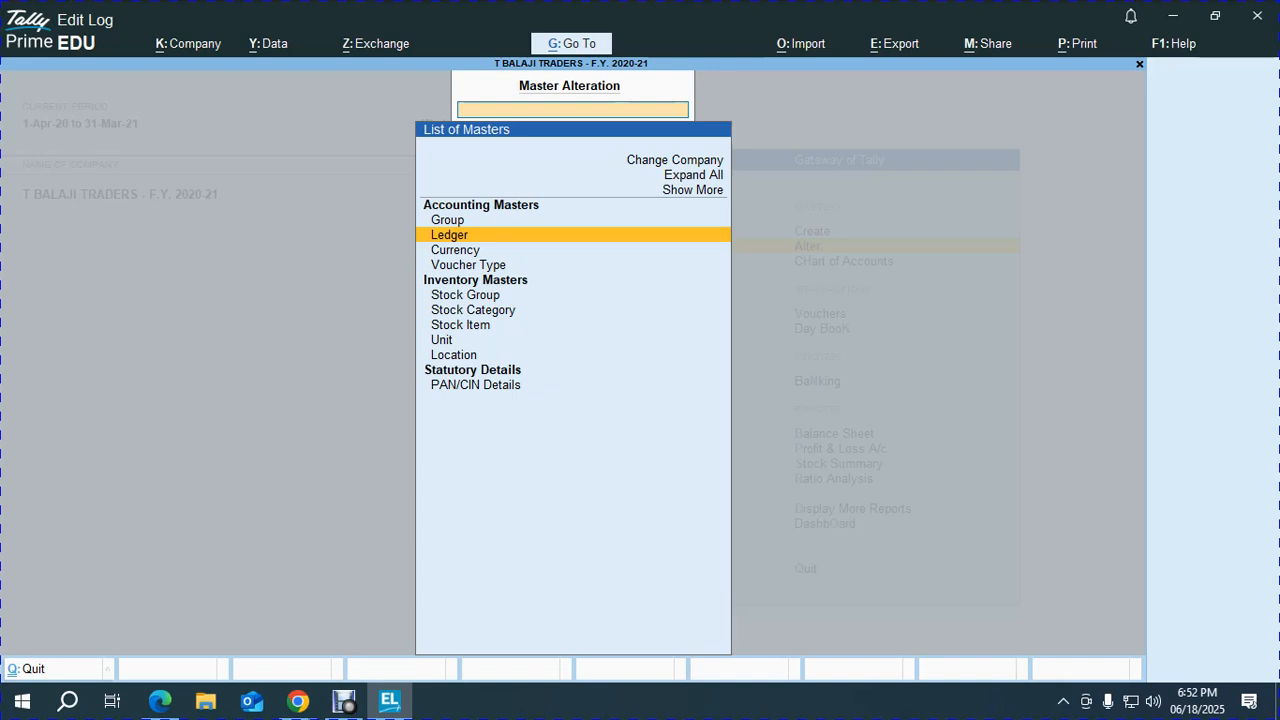
key(Return)
key(Return)
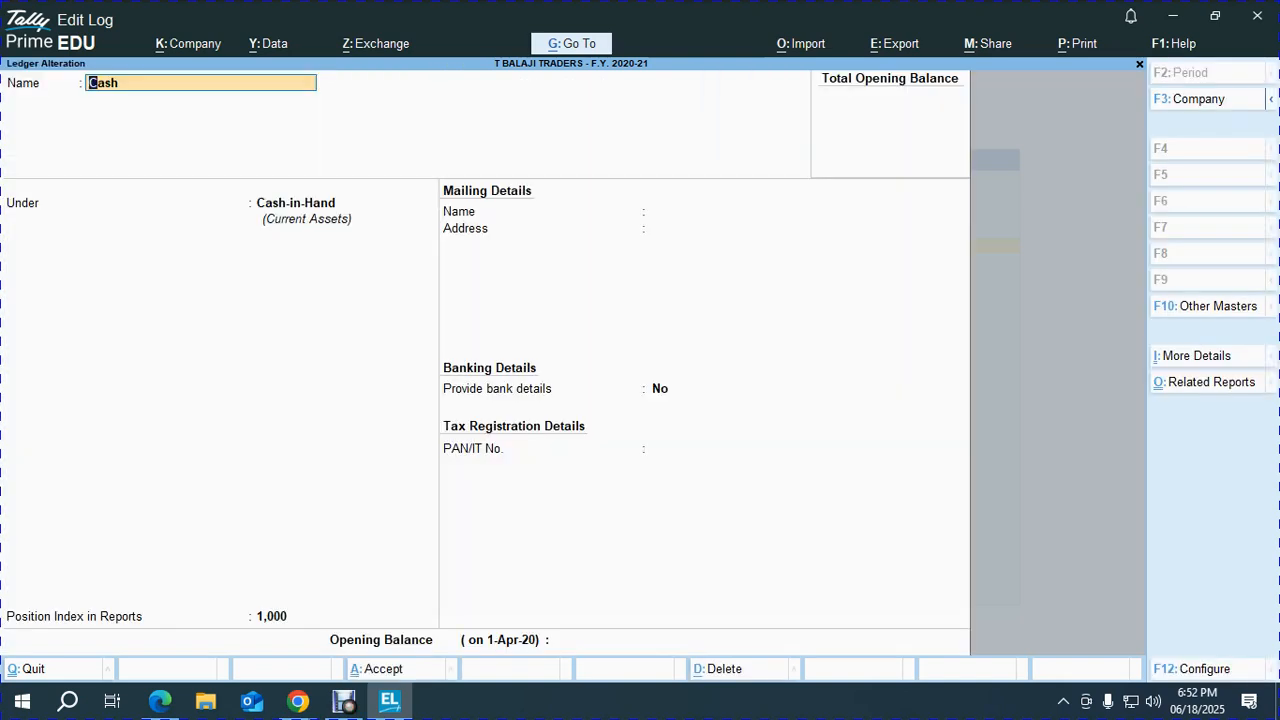
key(ctrl)
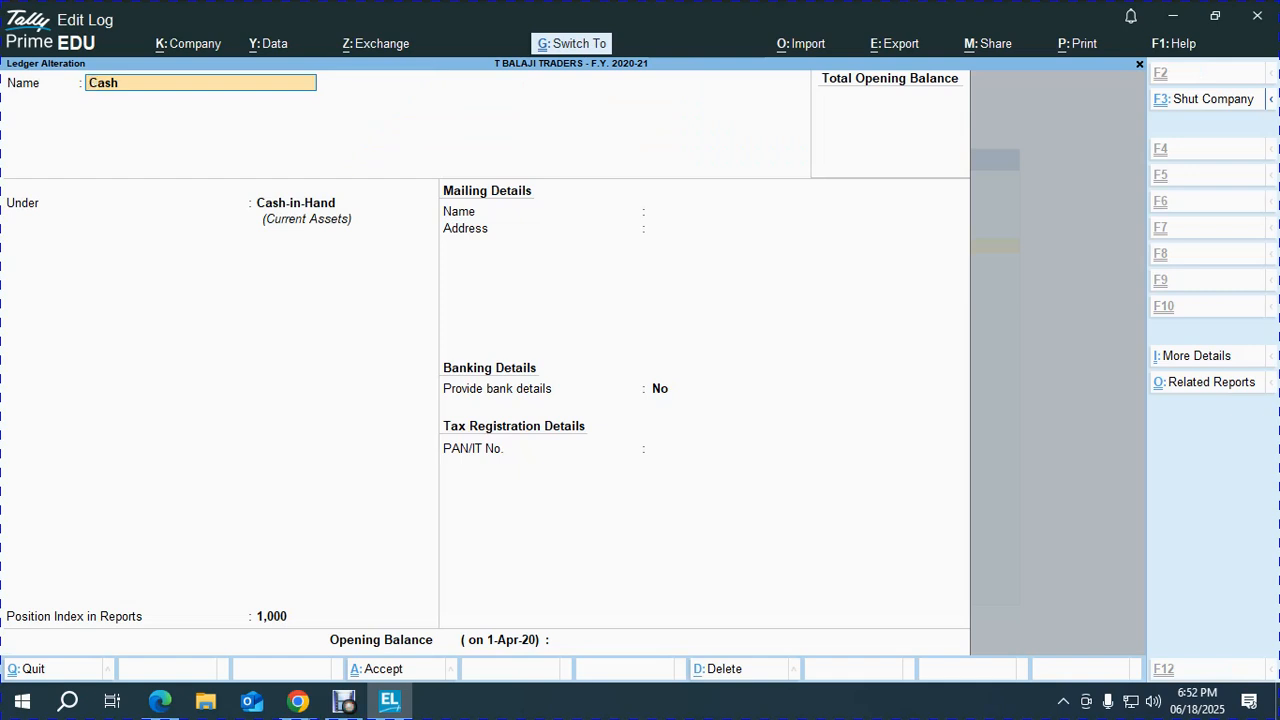
key(ctrl+a)
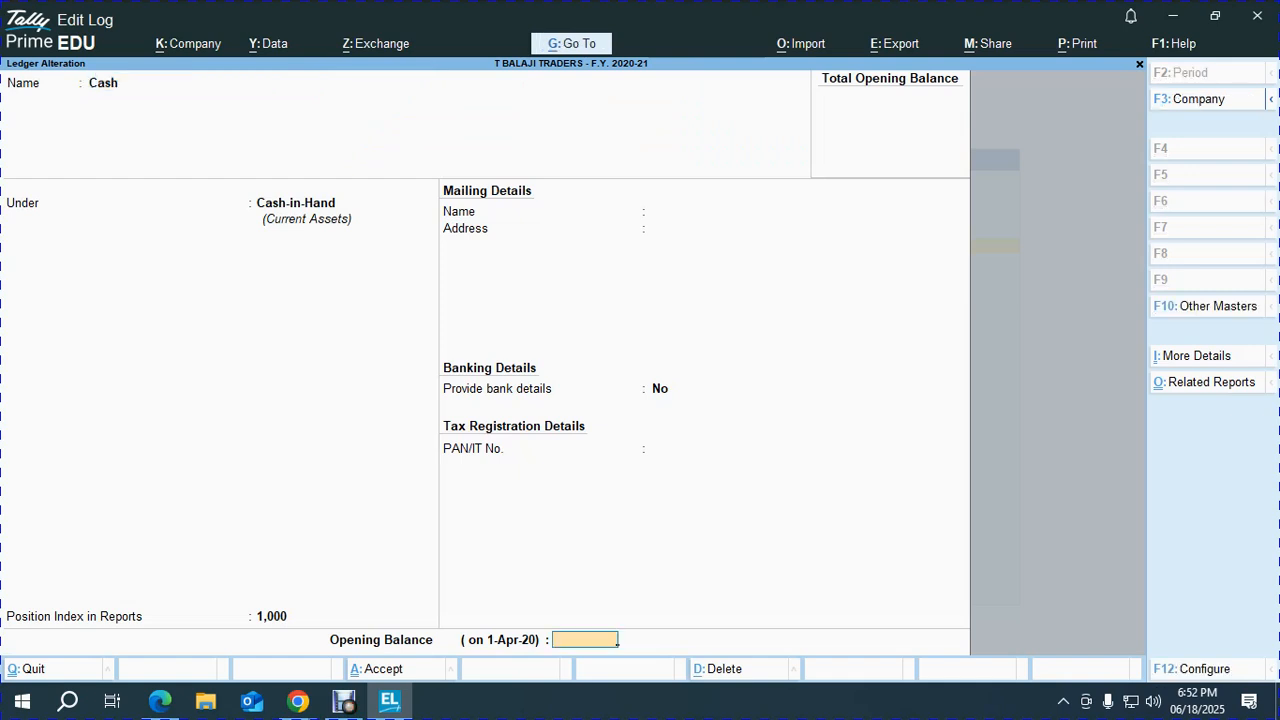
key(ctrl+Home)
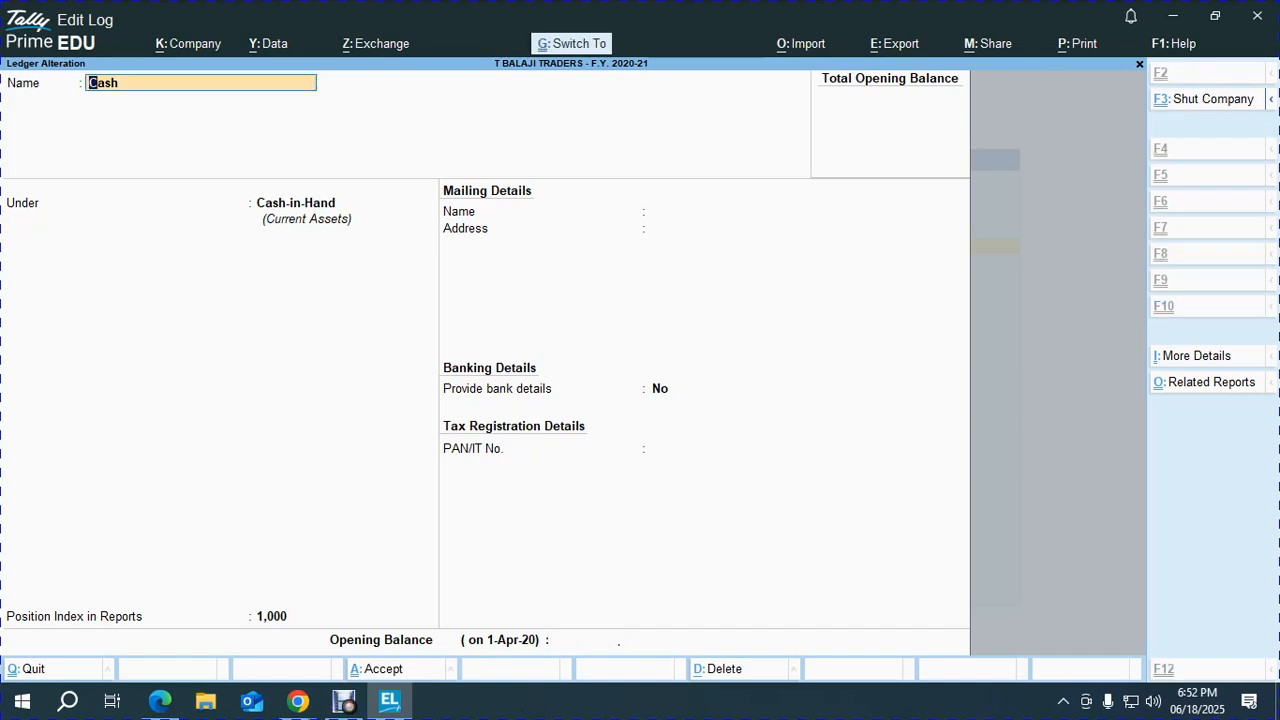
key(ctrl+End)
key(ctrl+Home)
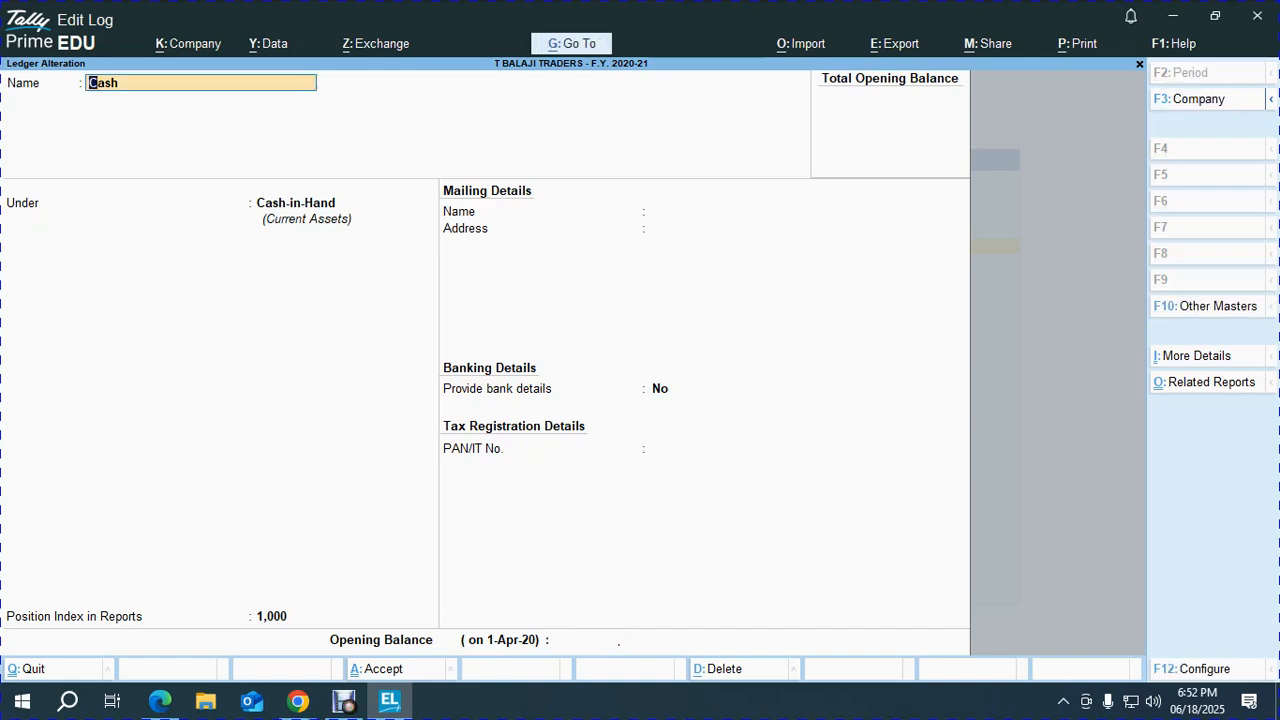
key(ctrl+End)
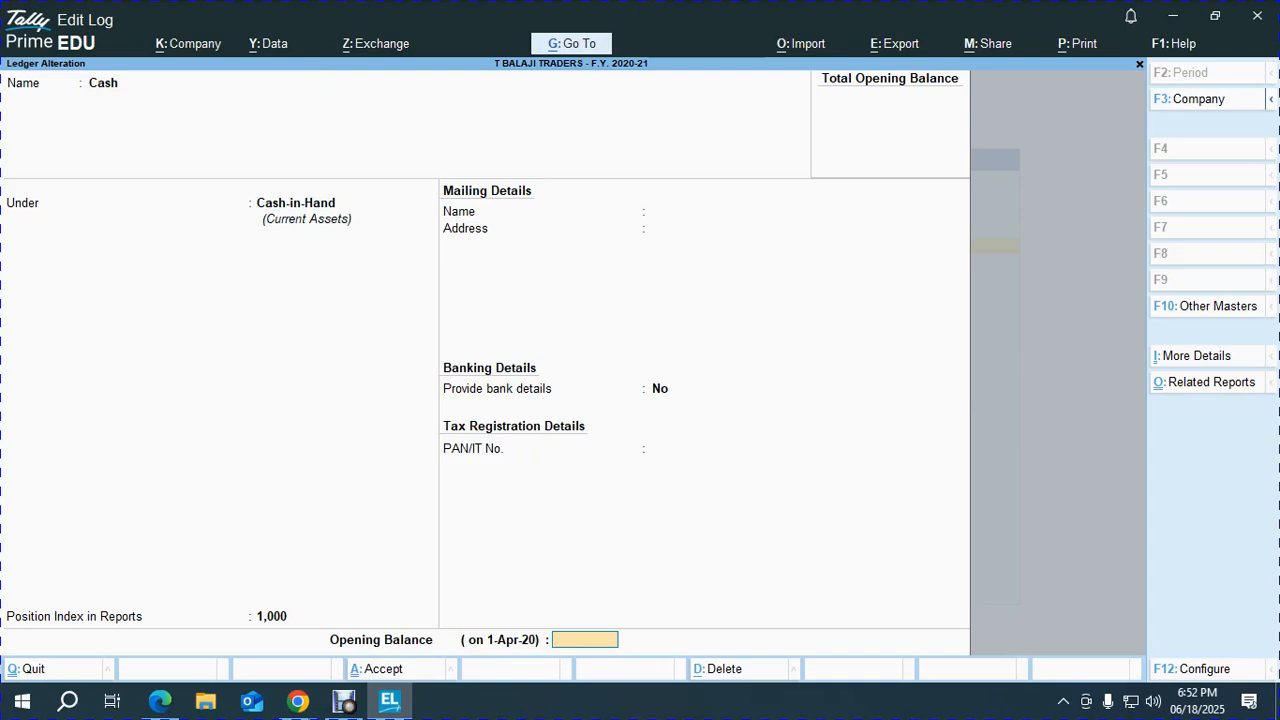
Give Cash a 60,000 Dr opening balance, save it, and scroll the PDF back to the top.
key(alt+Tab)
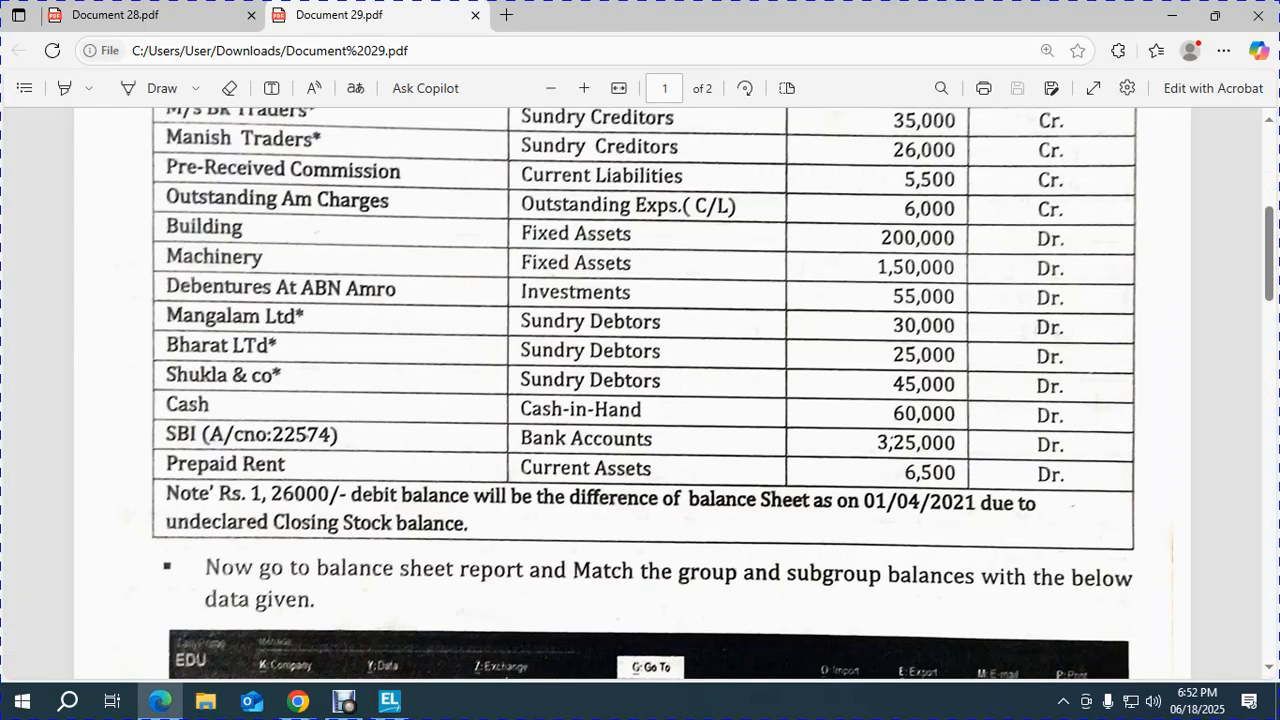
key(alt+Tab)
text(60000)
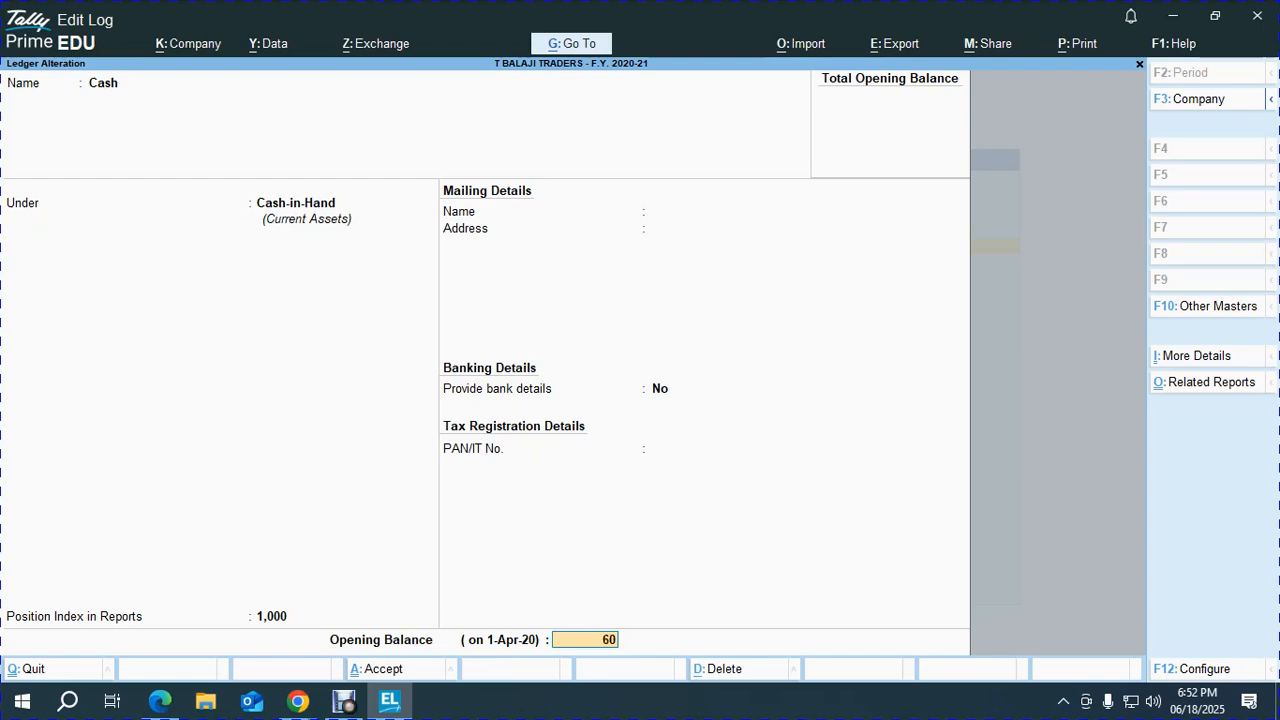
key(Return)
key(Return)
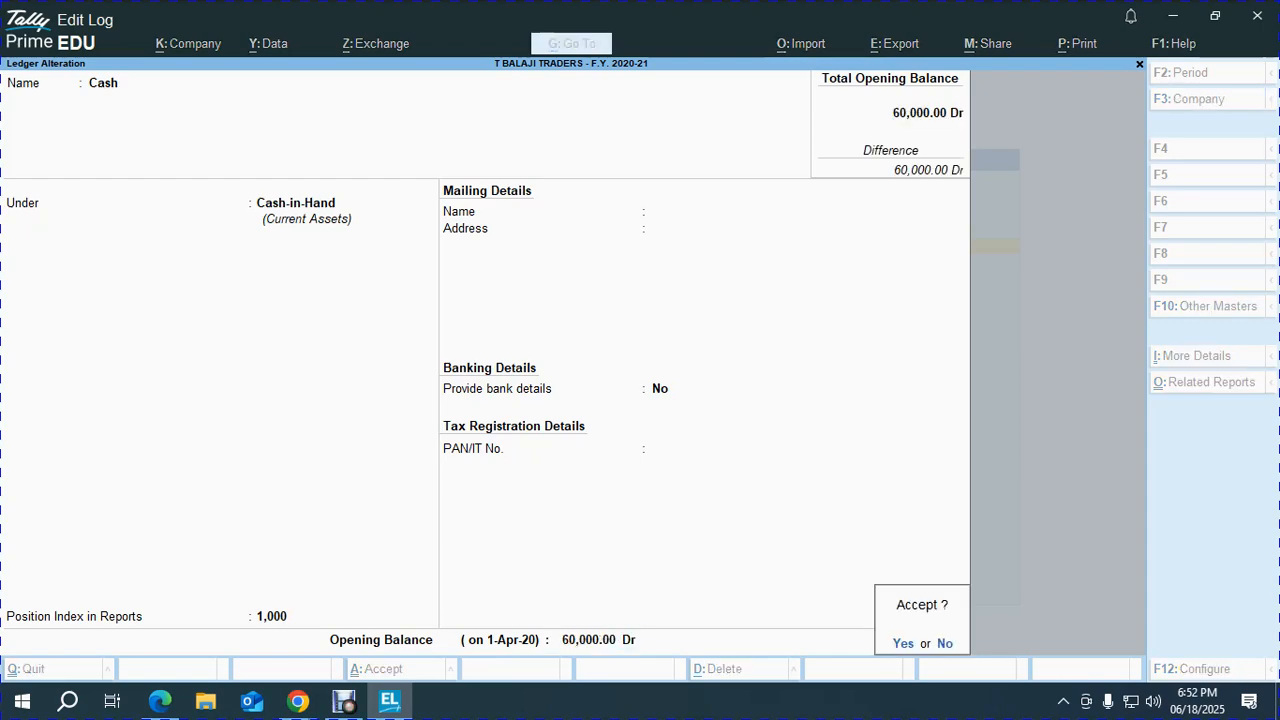
key(Return)
key(alt+Tab)
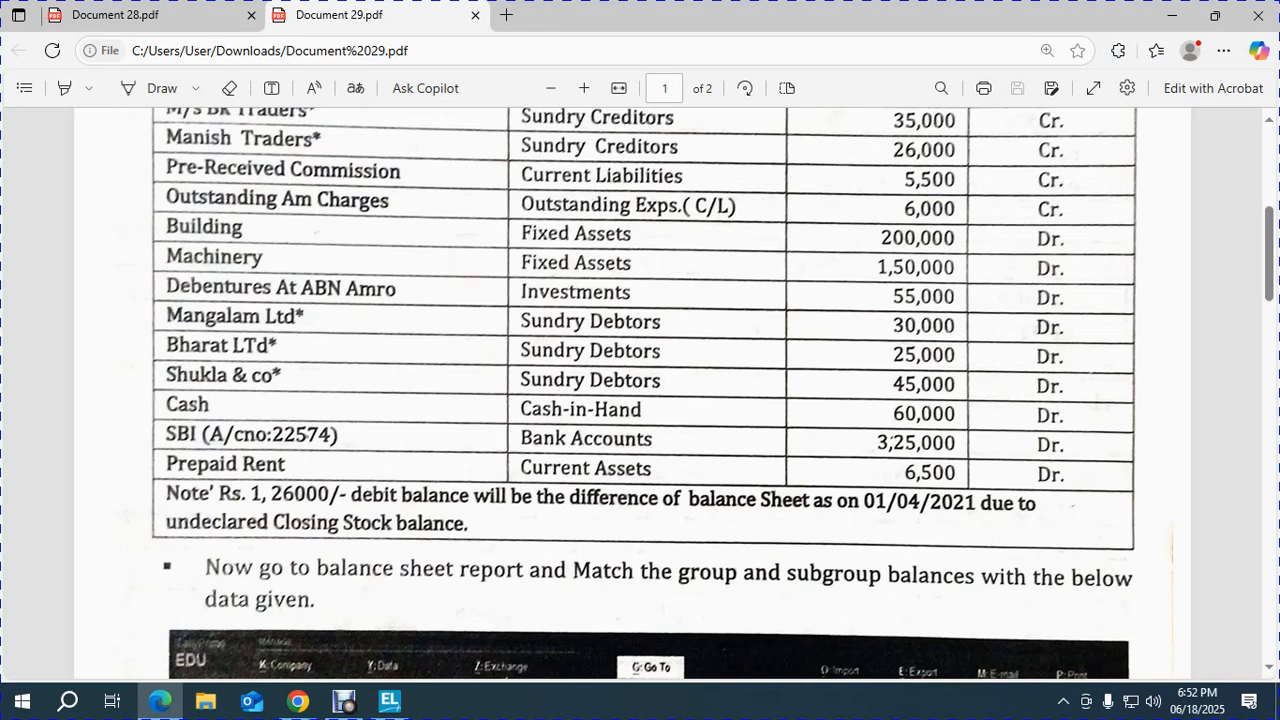
scroll(640, 390, up, 5)
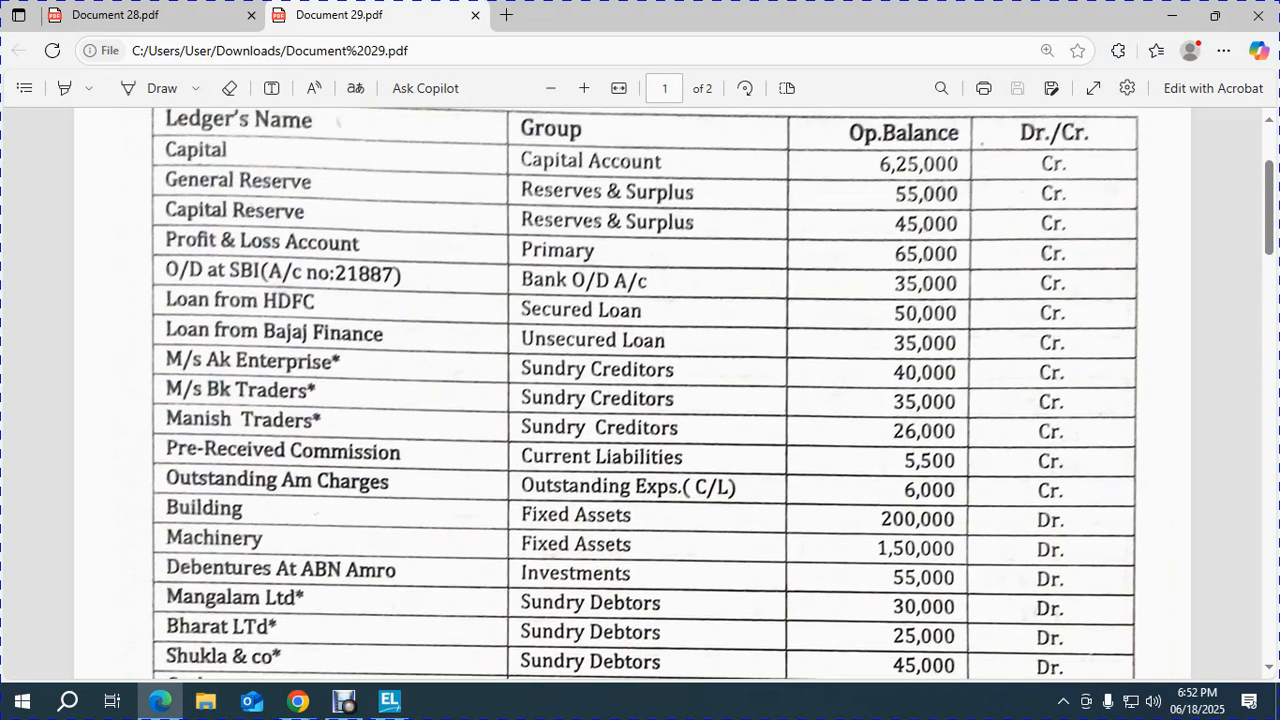
scroll(640, 390, up, 3)
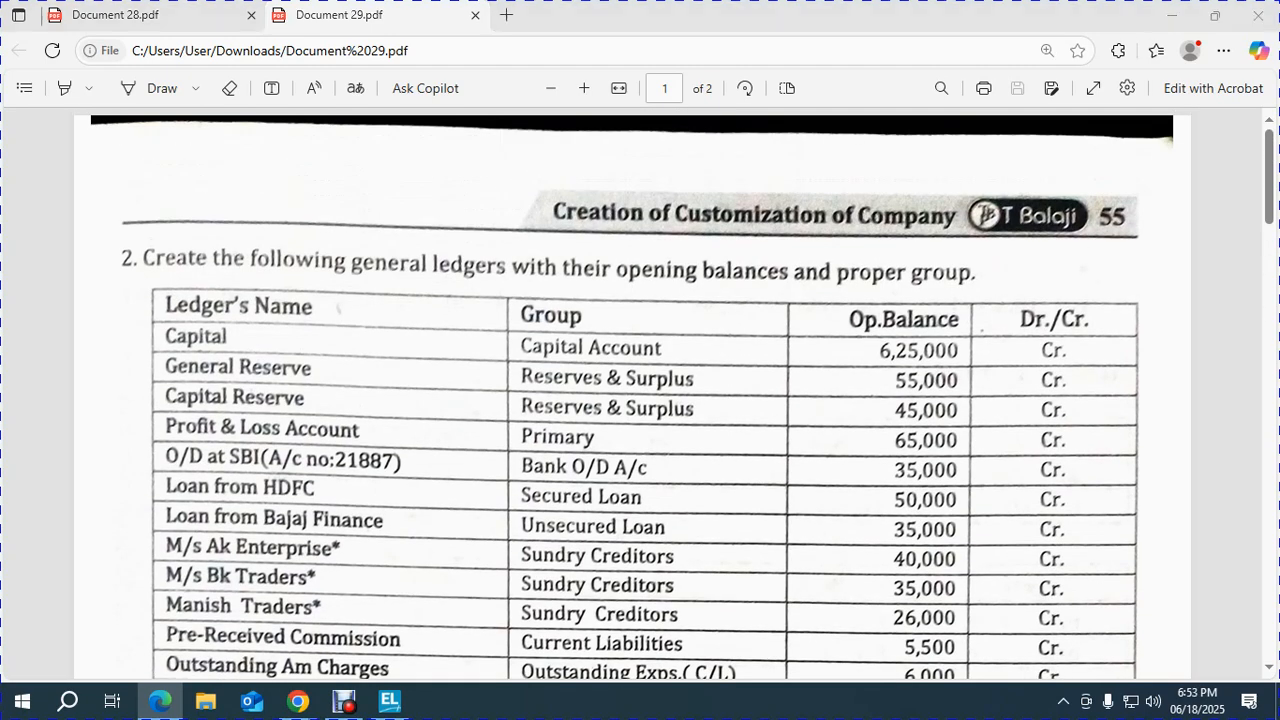
Create a new ledger named SBI OD A/C under the Bank OD A/c group.
key(alt+Tab)
key(Up)
key(Up)
key(Return)
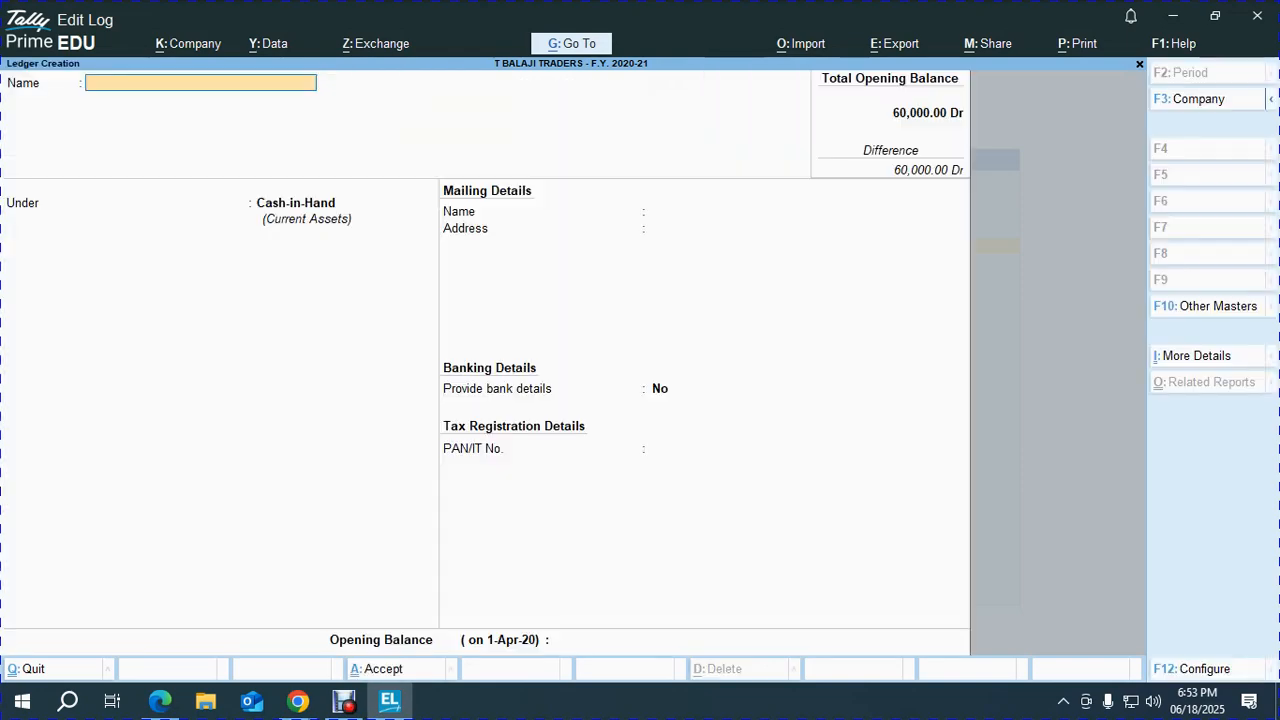
text(Sbi Od)
key(BackSpace)
key(BackSpace)
key(BackSpace)
key(BackSpace)
key(BackSpace)
key(BackSpace)
text(SBI OD A/)
key(Return)
key(Return)
key(BackSpace)
text(OD)
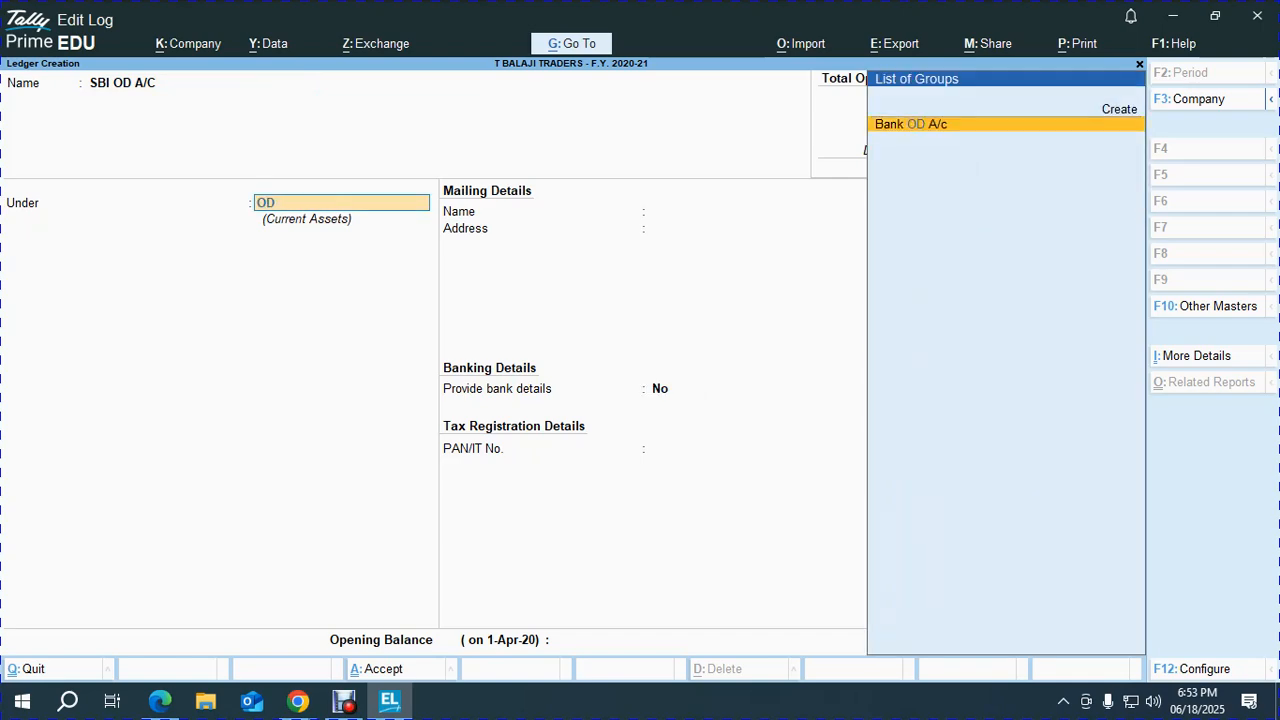
key(Return)
Set the SBI OD A/C overdraft limit to 10,00,000.
text(1,00,000)
key(Return)
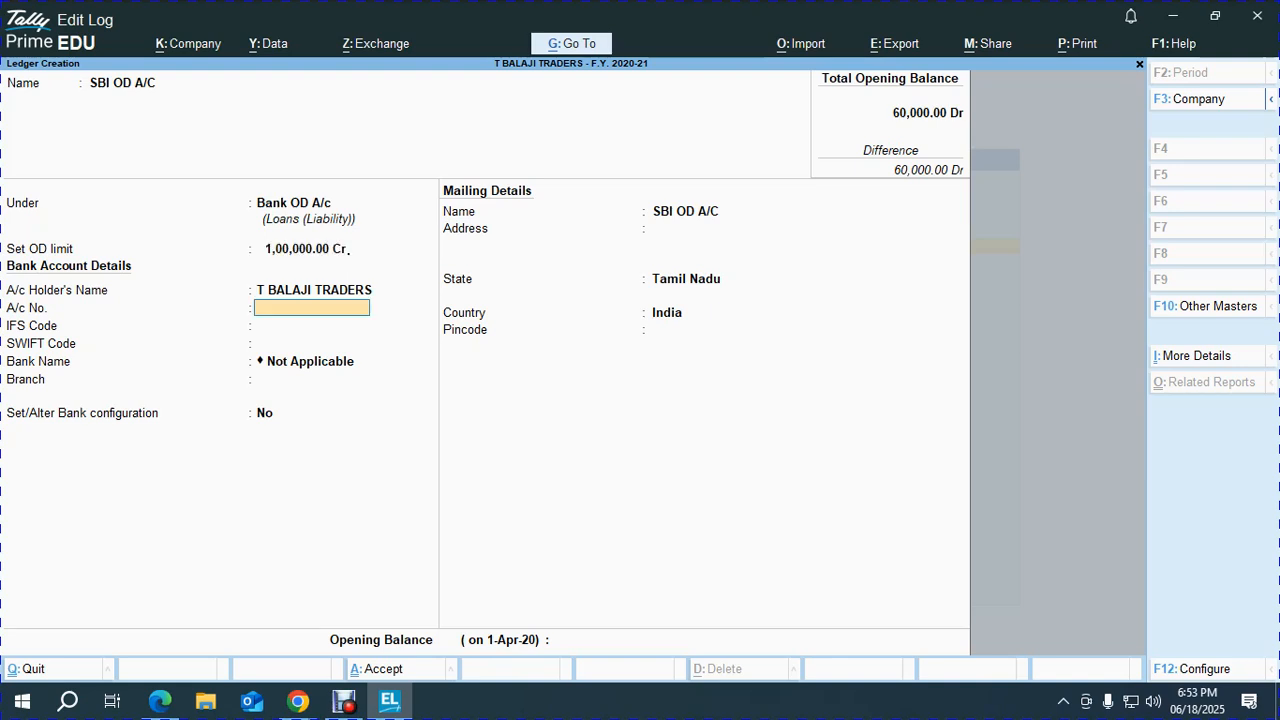
key(BackSpace)
key(BackSpace)
key(BackSpace)
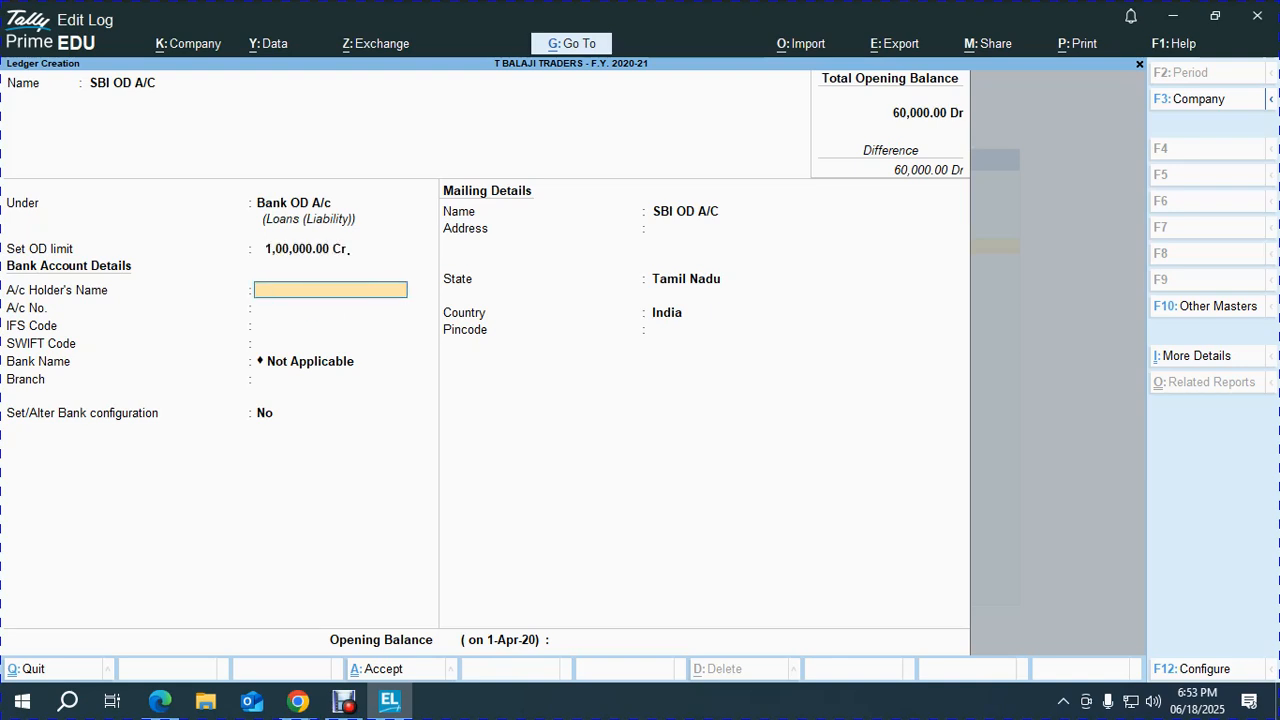
text(1,00,00,000)
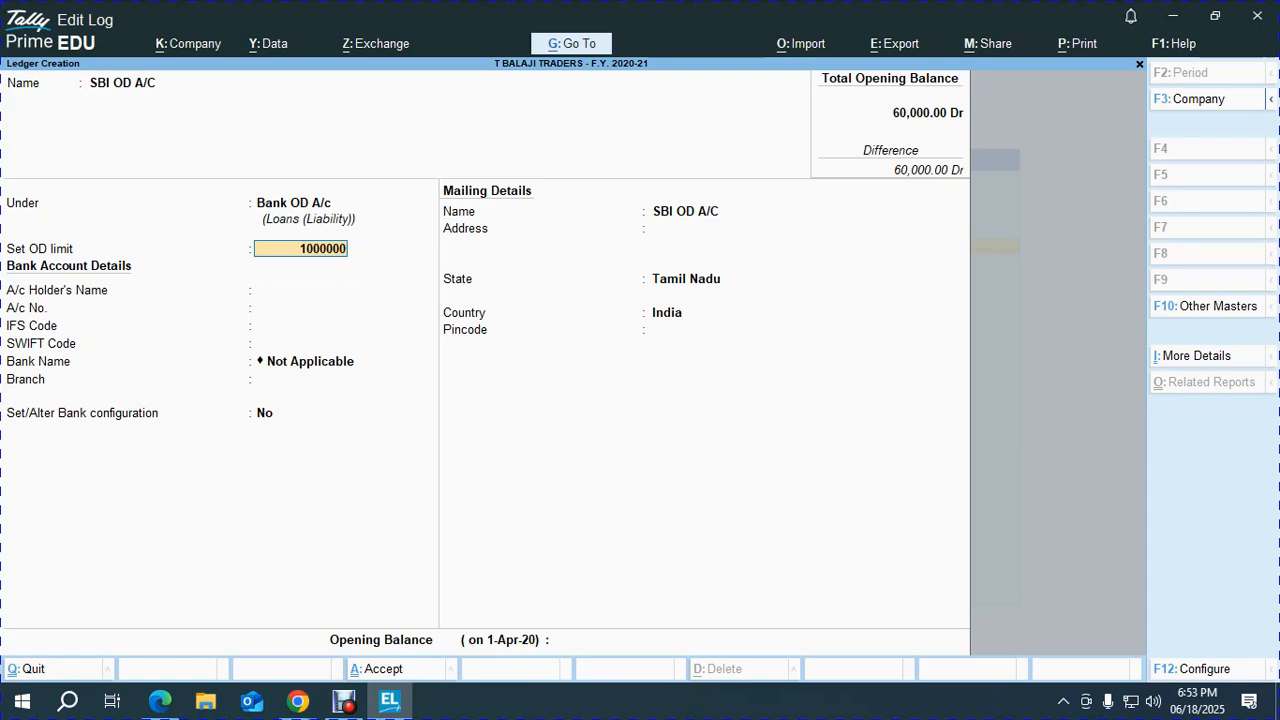
key(Return)
key(BackSpace)
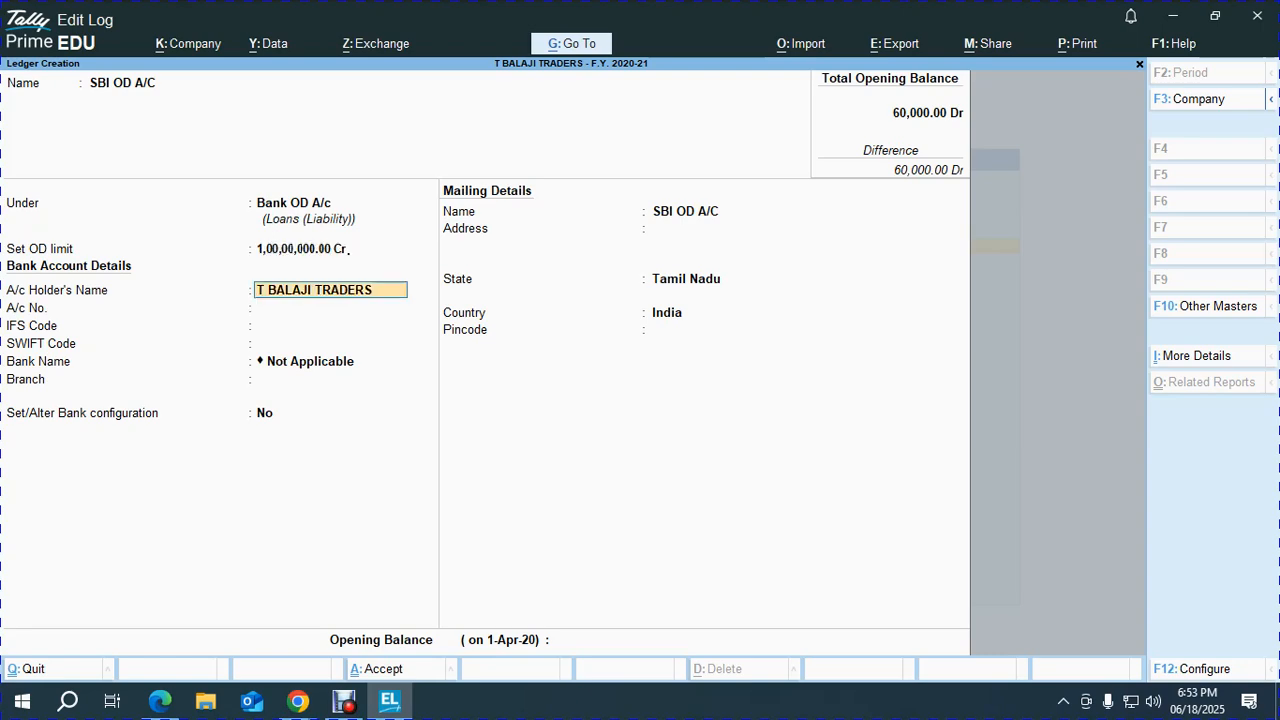
key(BackSpace)
text(1000000)
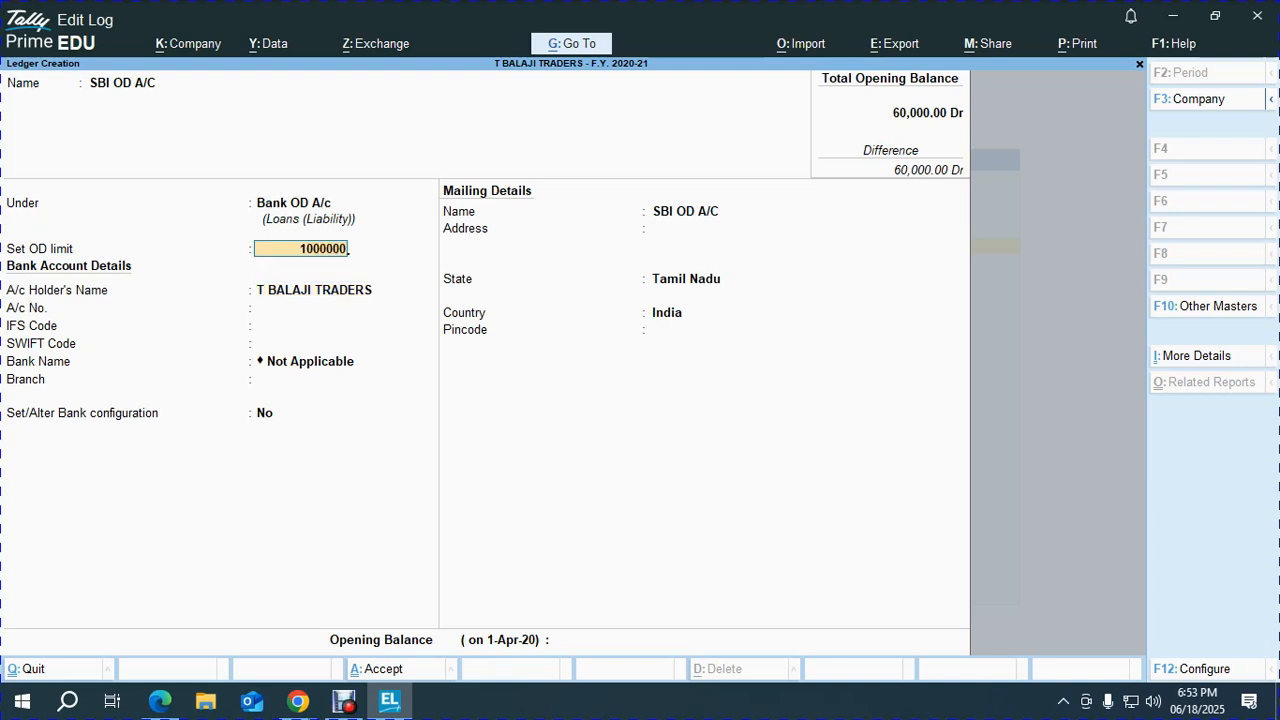
key(Return)
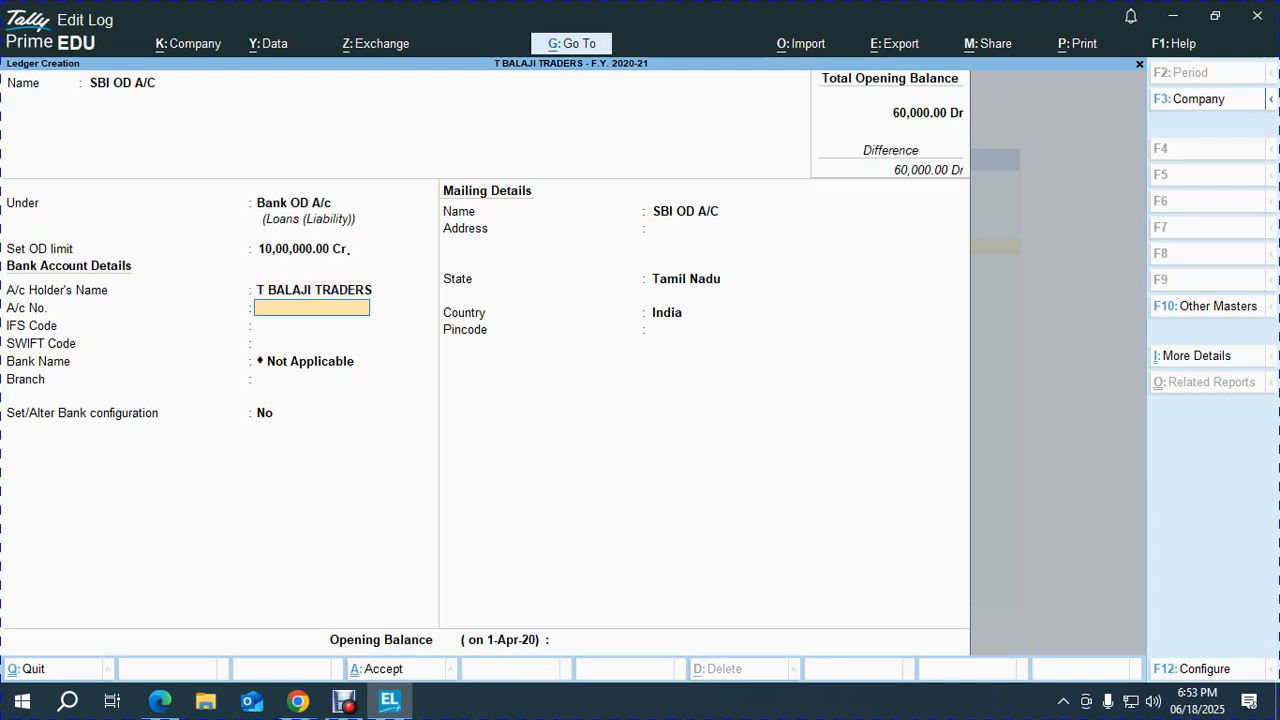
Enter the account number, IFS code SBIN0123456 and branch EGMORE, and enable bank configuration.
key(alt+Tab)
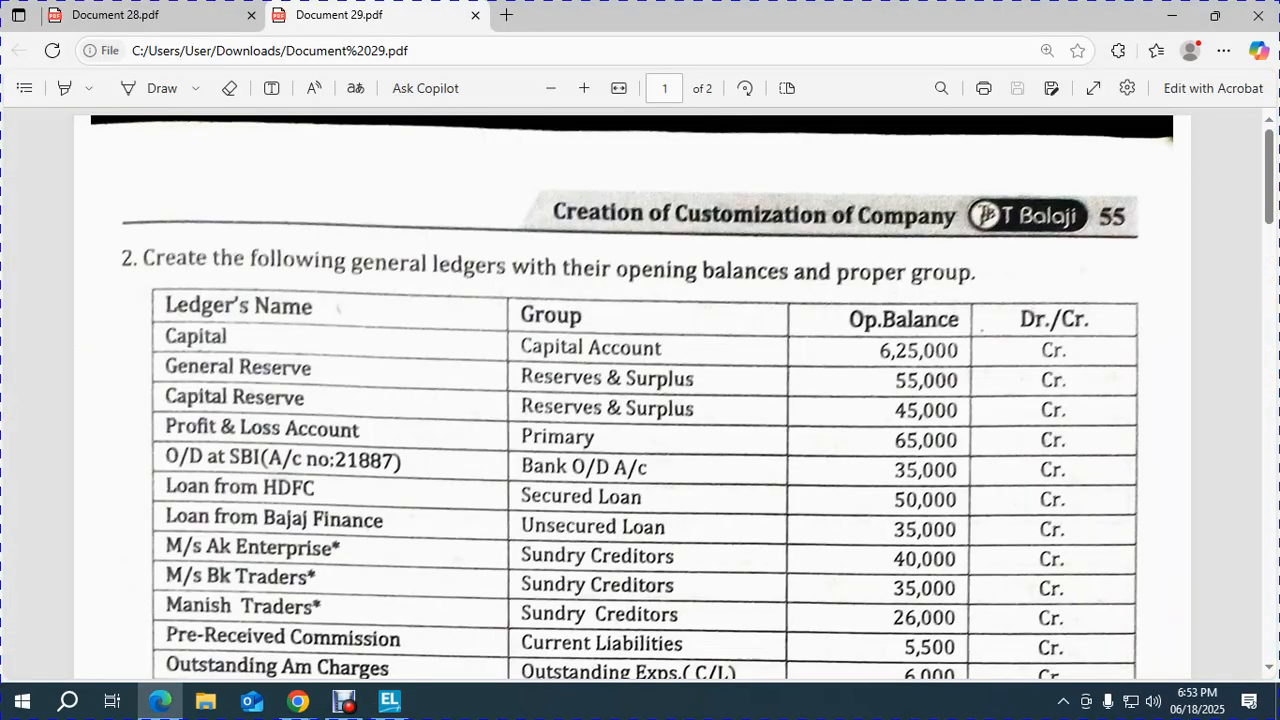
key(alt+Tab)
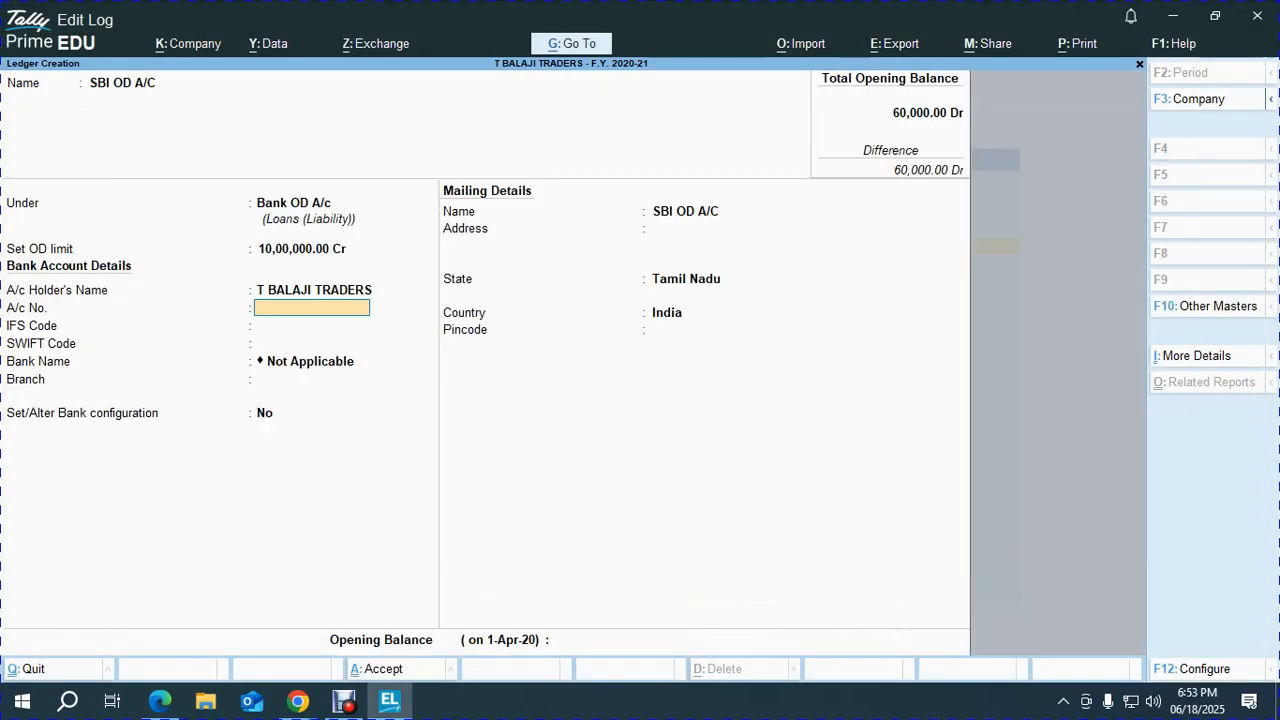
key(Return)
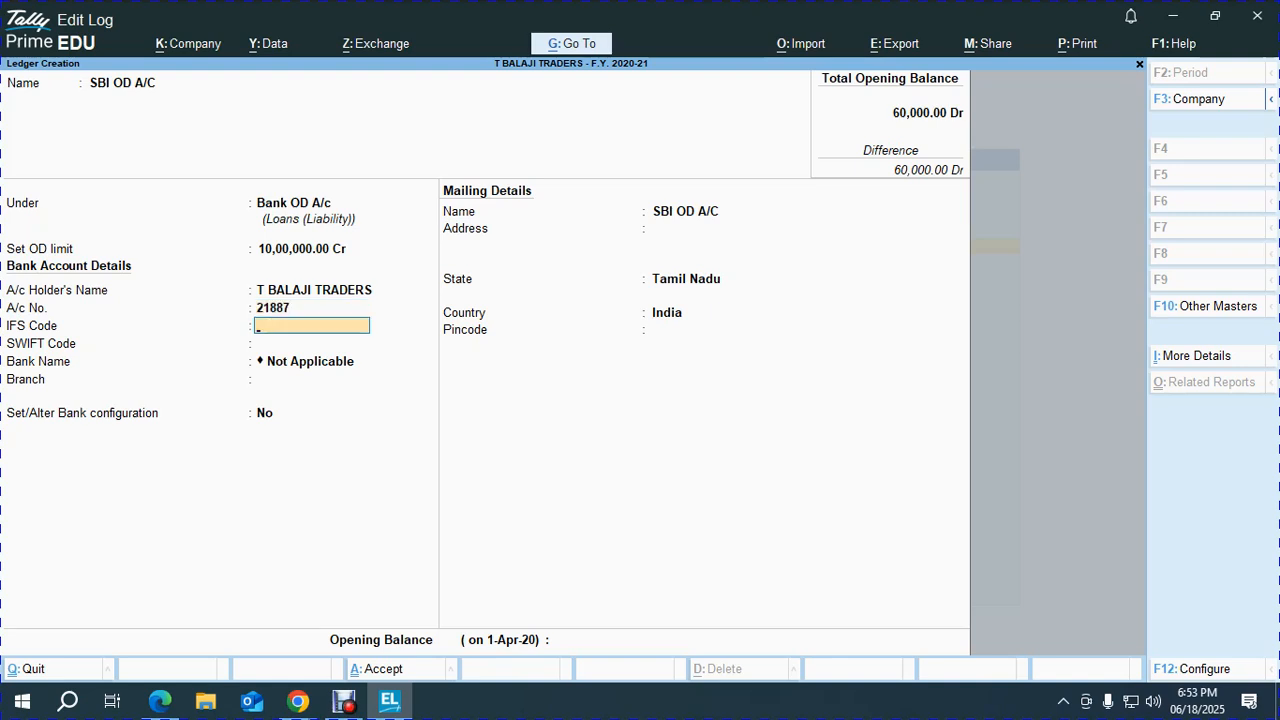
text(SBIN012345)
key(Return)
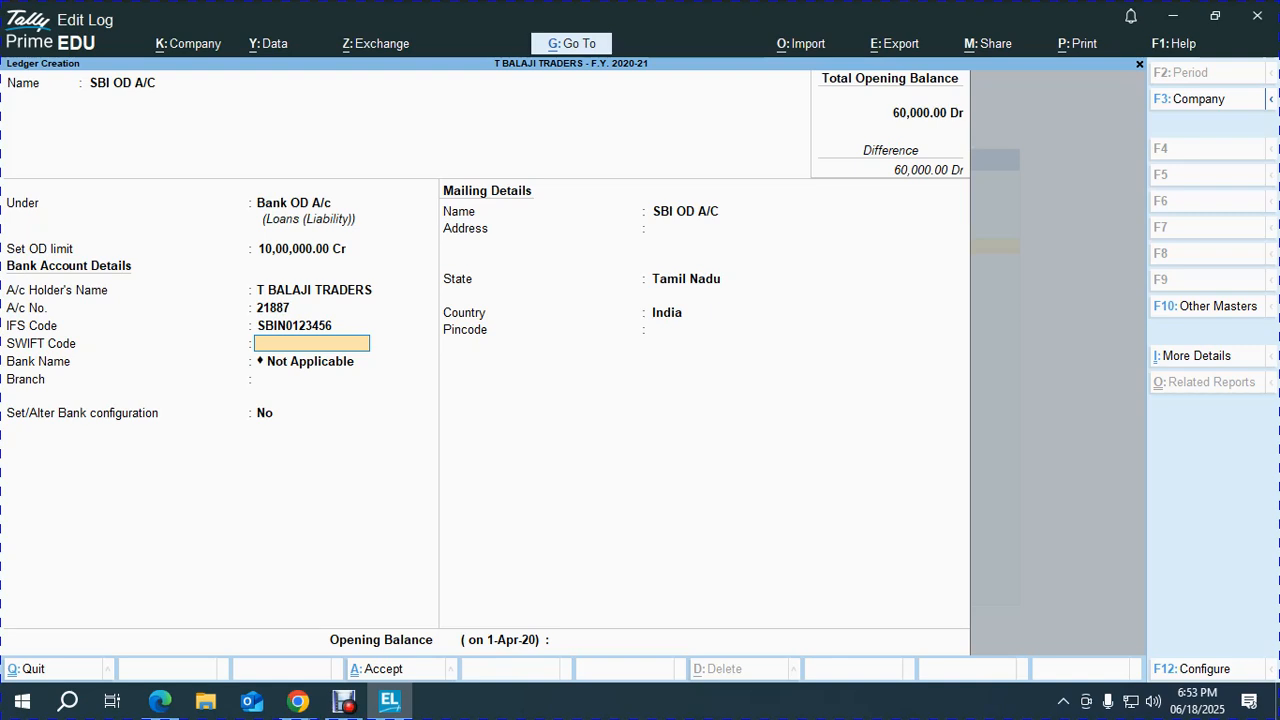
key(Return)
text(EGMORE)
key(Return)
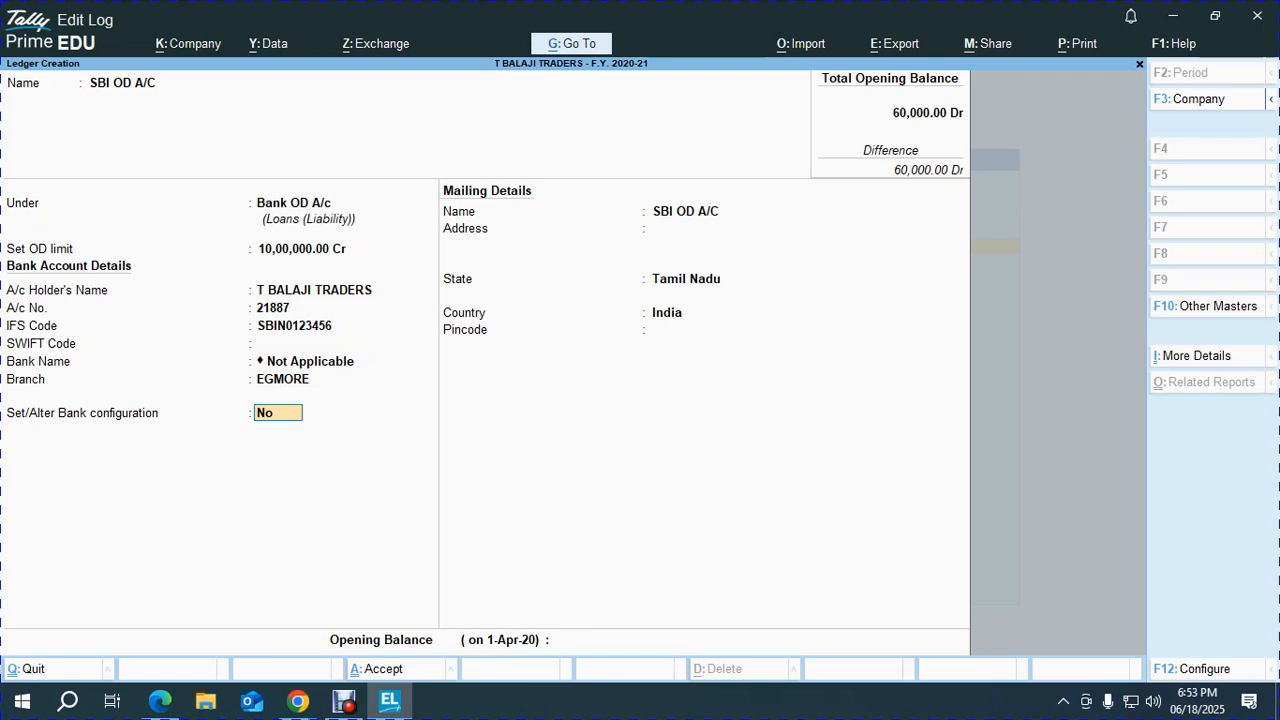
text(Y)
key(Return)
Add cheque book BOOK NO: 1 covering cheques 120101 to 120200 (100 cheques).
text(Y)
key(Return)
text(120101)
key(Return)
text(120200)
key(Return)
key(Return)
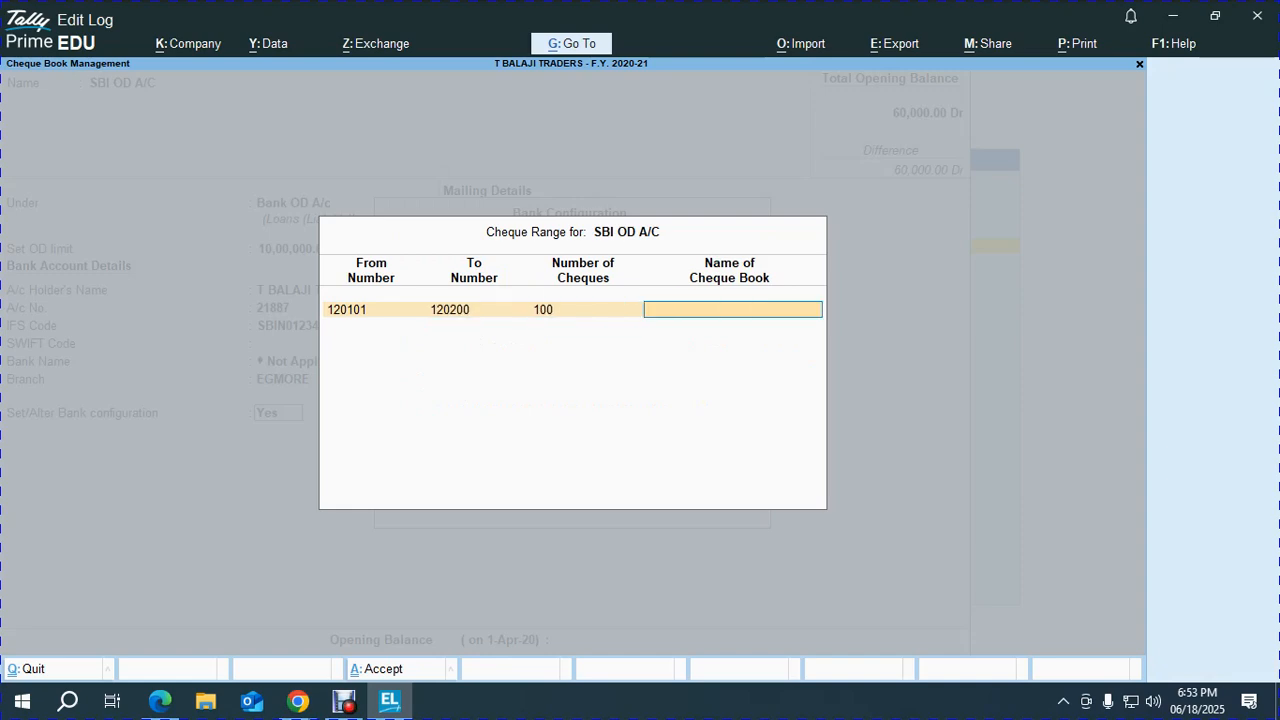
text(BOOK NO: 1)
key(Return)
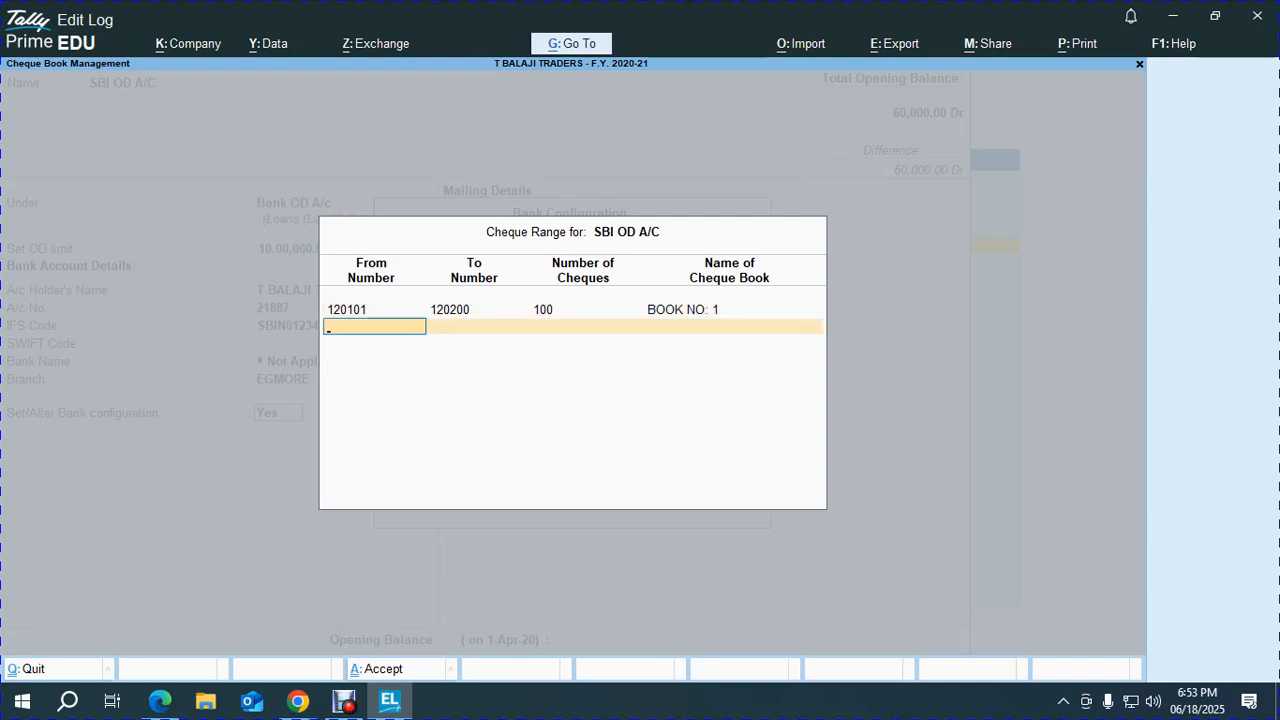
key(Return)
key(Return)
key(Return)
key(Return)
key(Return)
key(Return)
key(Return)
key(Return)
key(Return)
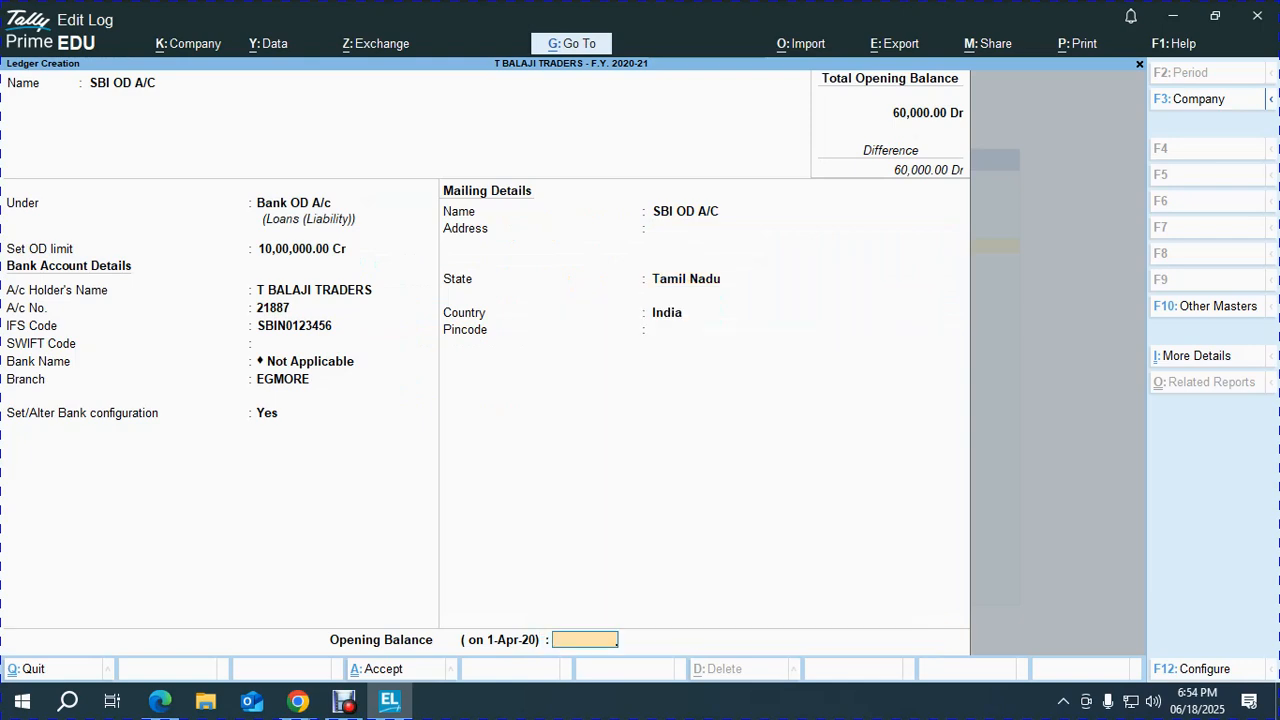
Give SBI OD A/C a 35,000 Cr opening balance and save the ledger.
key(alt+Tab)
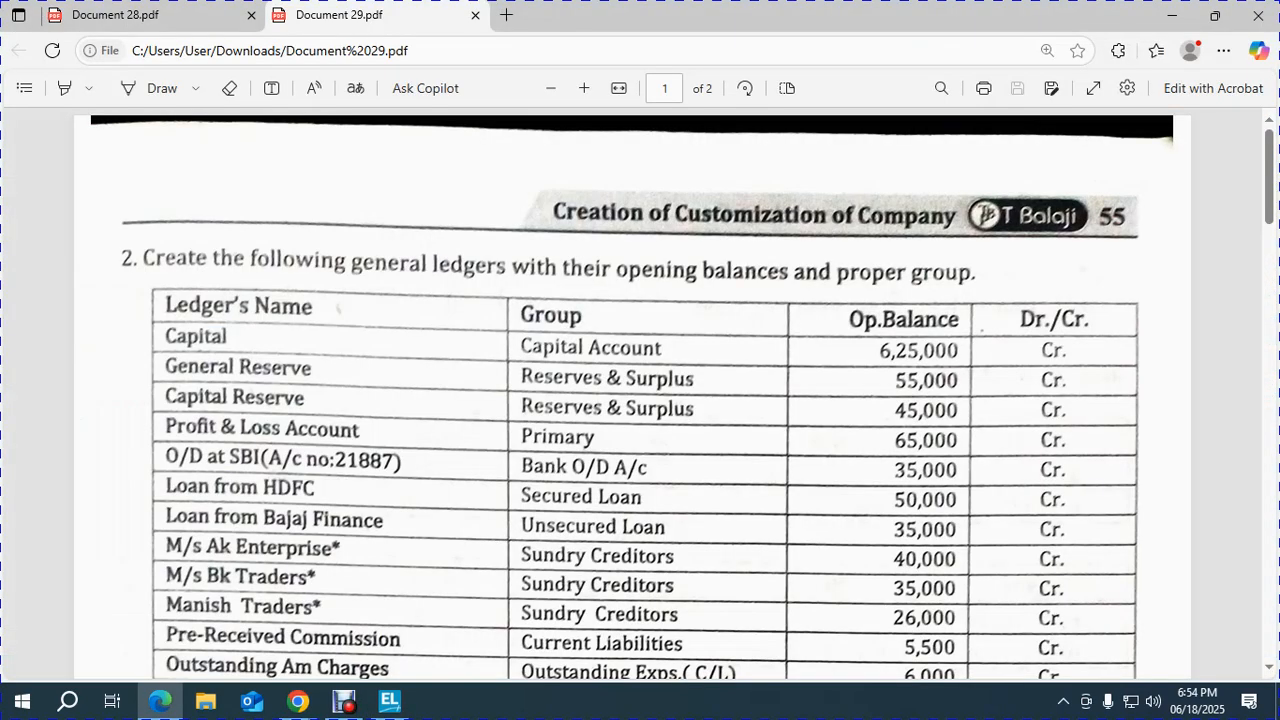
key(alt+Tab)
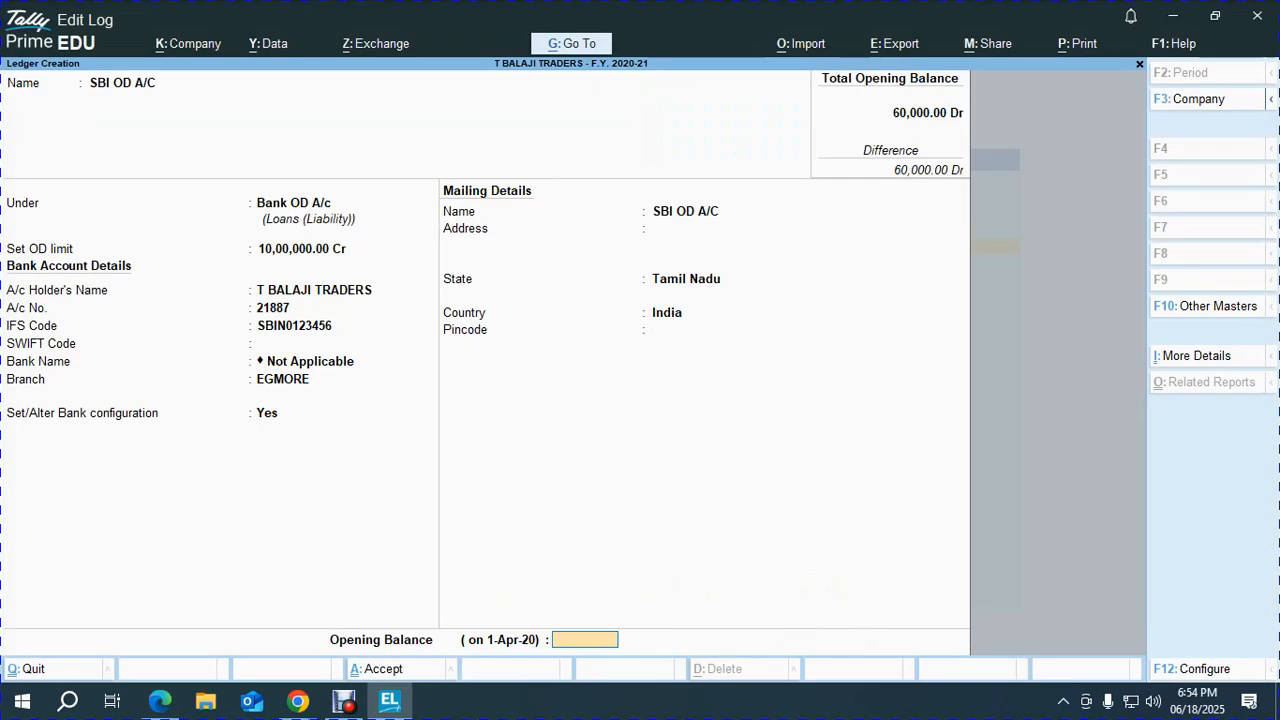
text(35000)
key(Return)
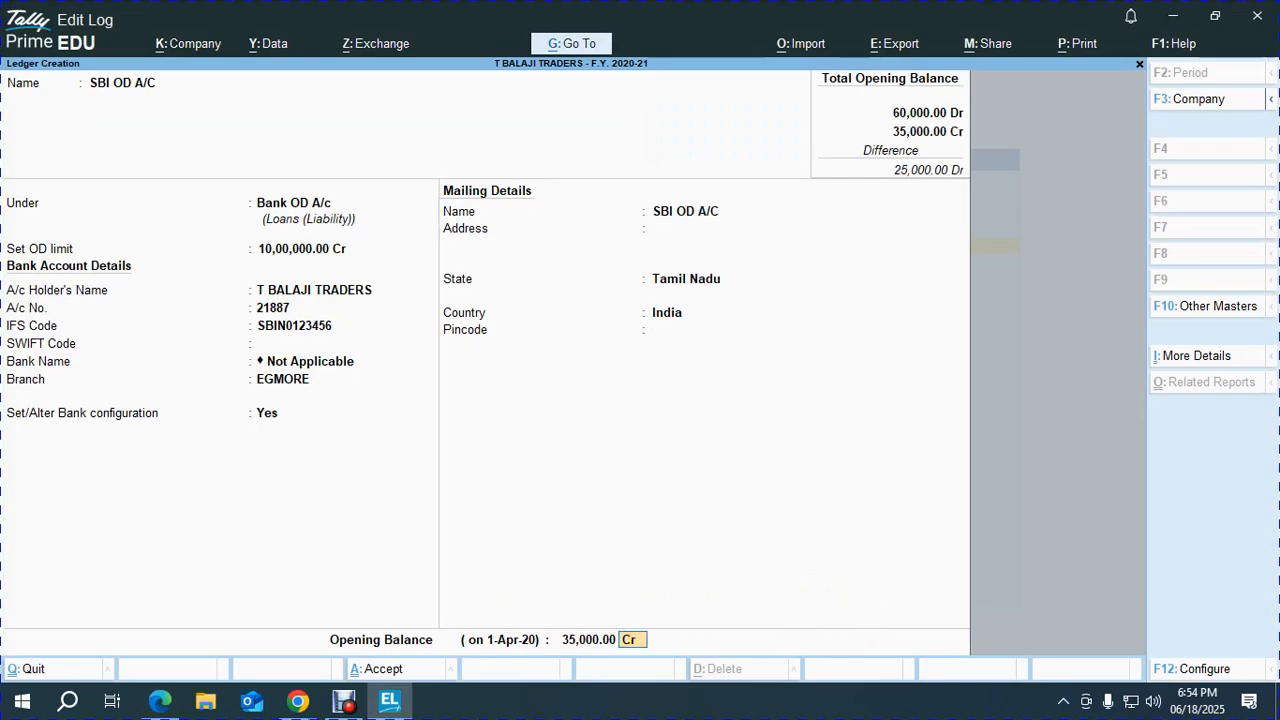
key(Return)
key(Return)
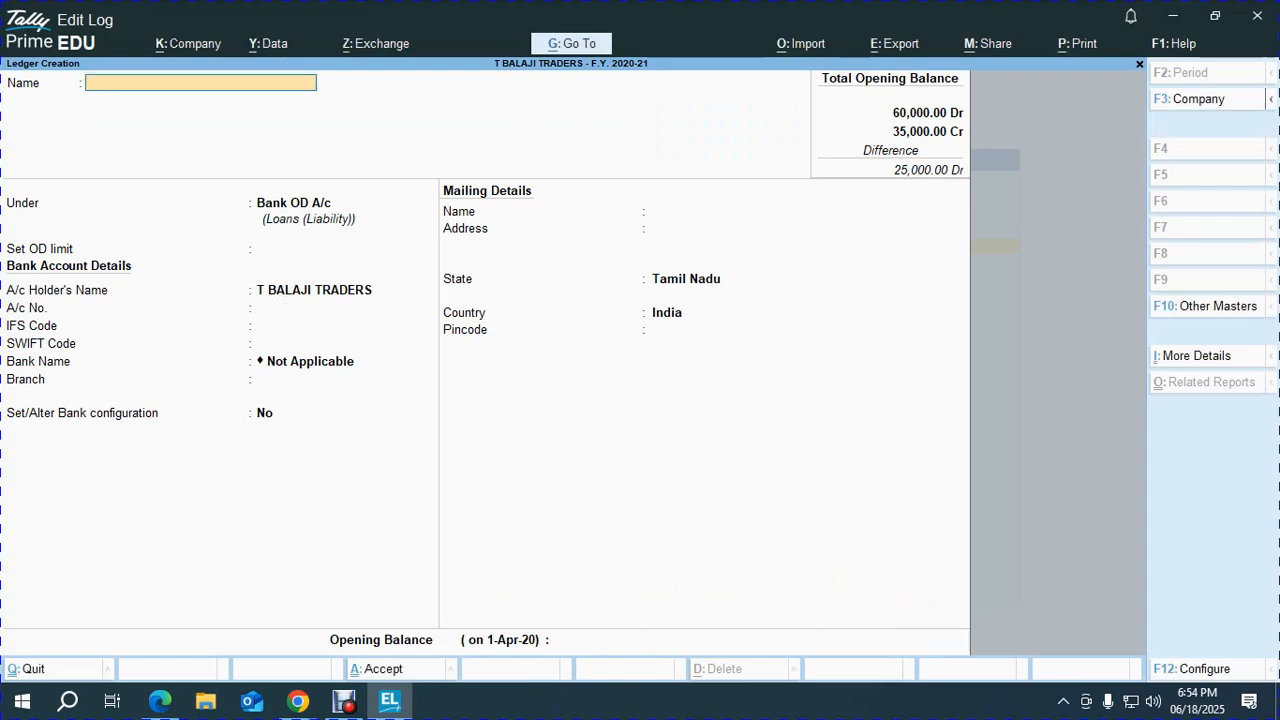
Leave ledger creation for the Gateway of Tally and open the Chart of Accounts.
key(Escape)
key(Escape)
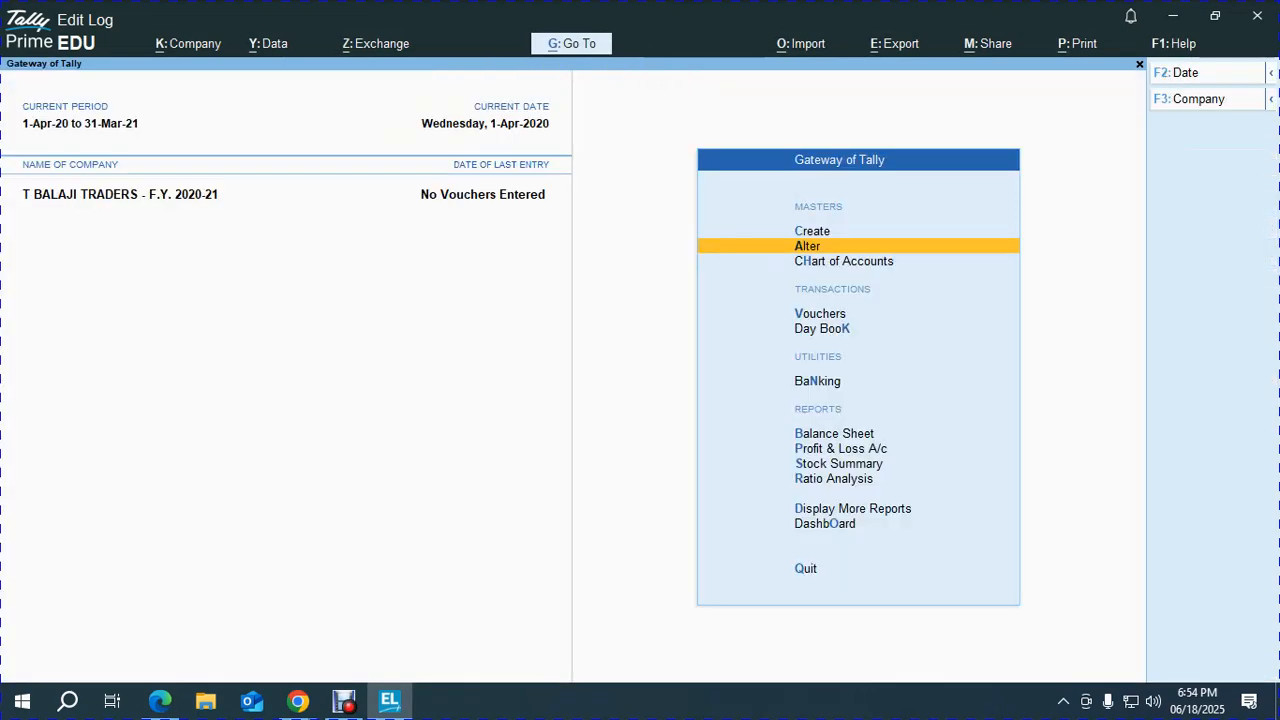
key(alt+Tab)
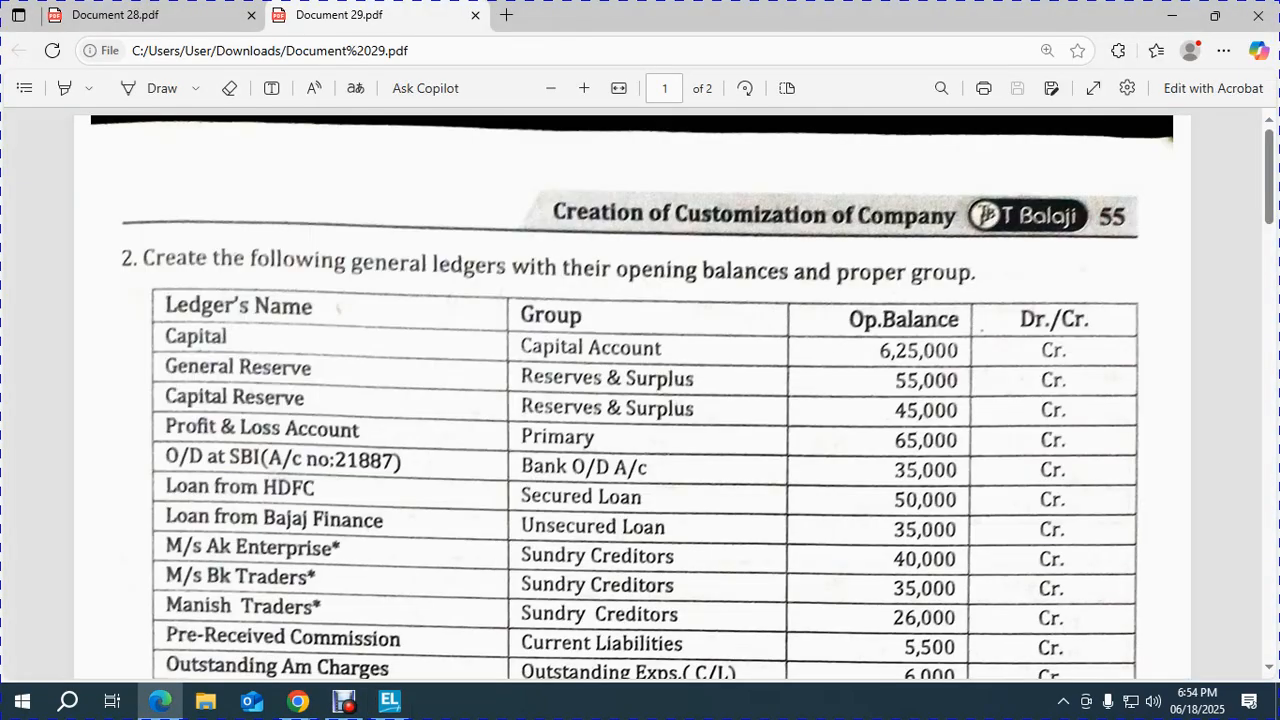
key(alt+Tab)
key(alt+Tab)
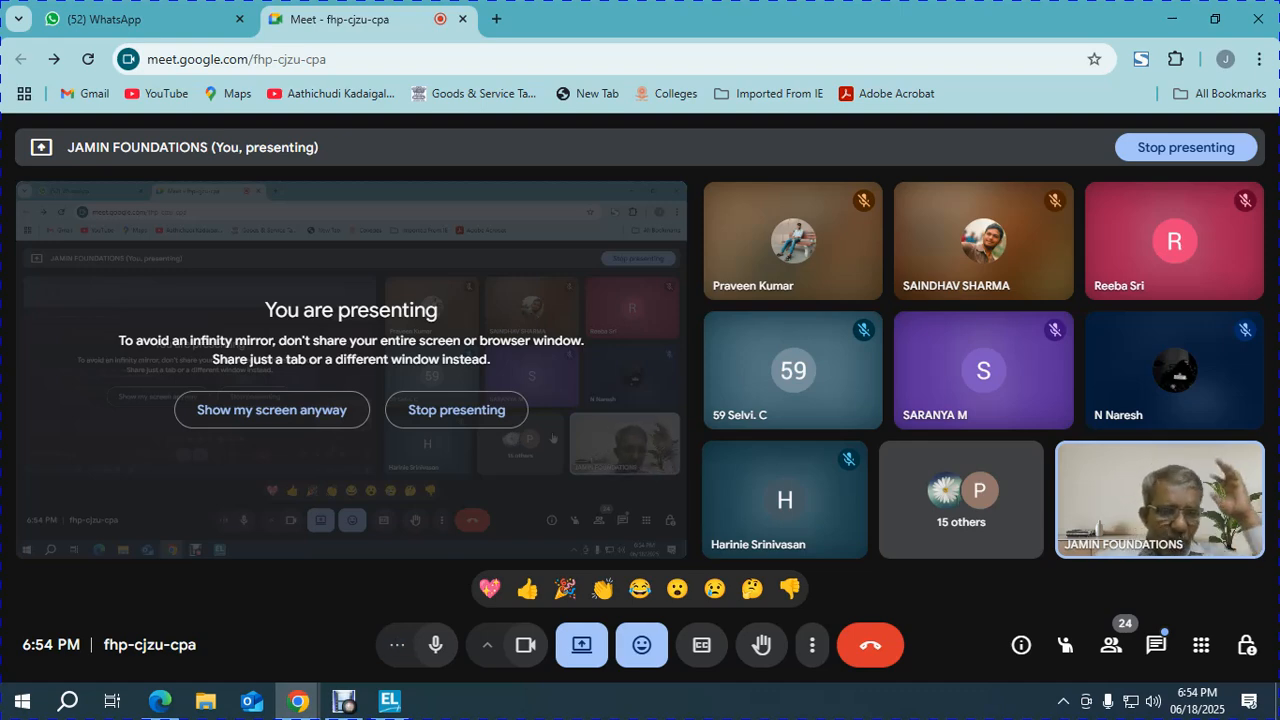
key(alt+Tab)
key(alt+Tab)
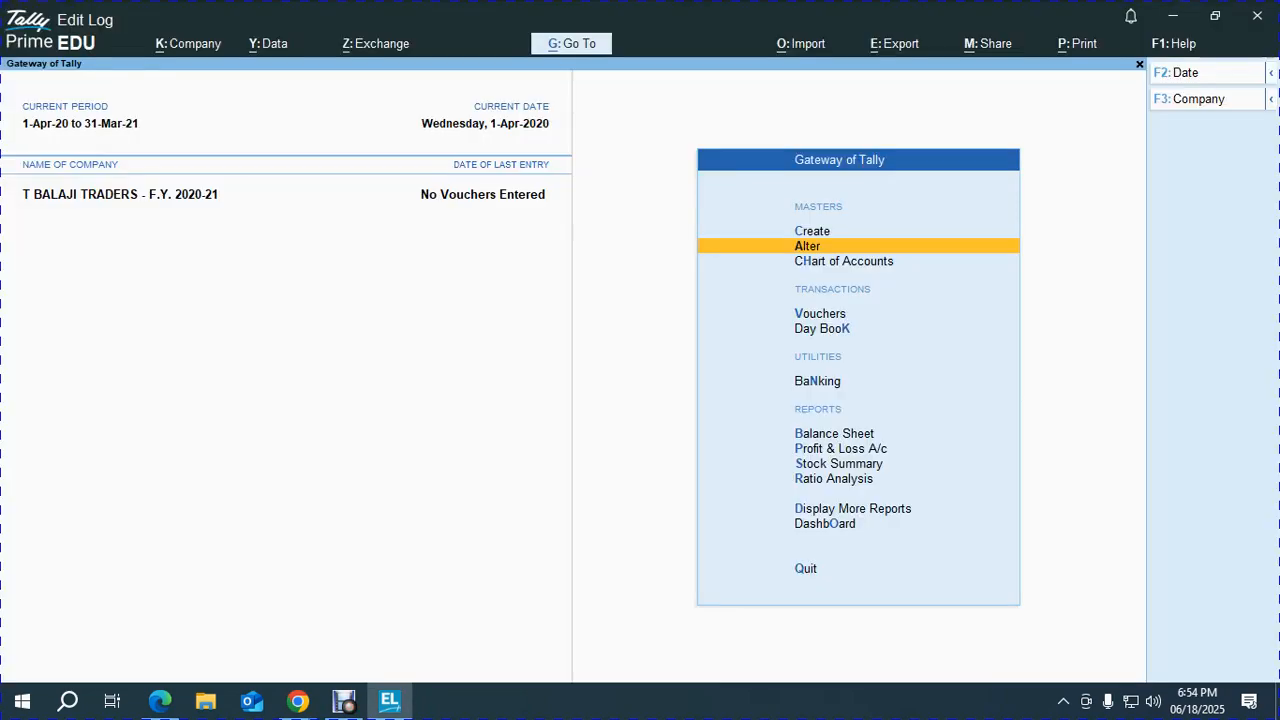
key(Down)
key(Return)
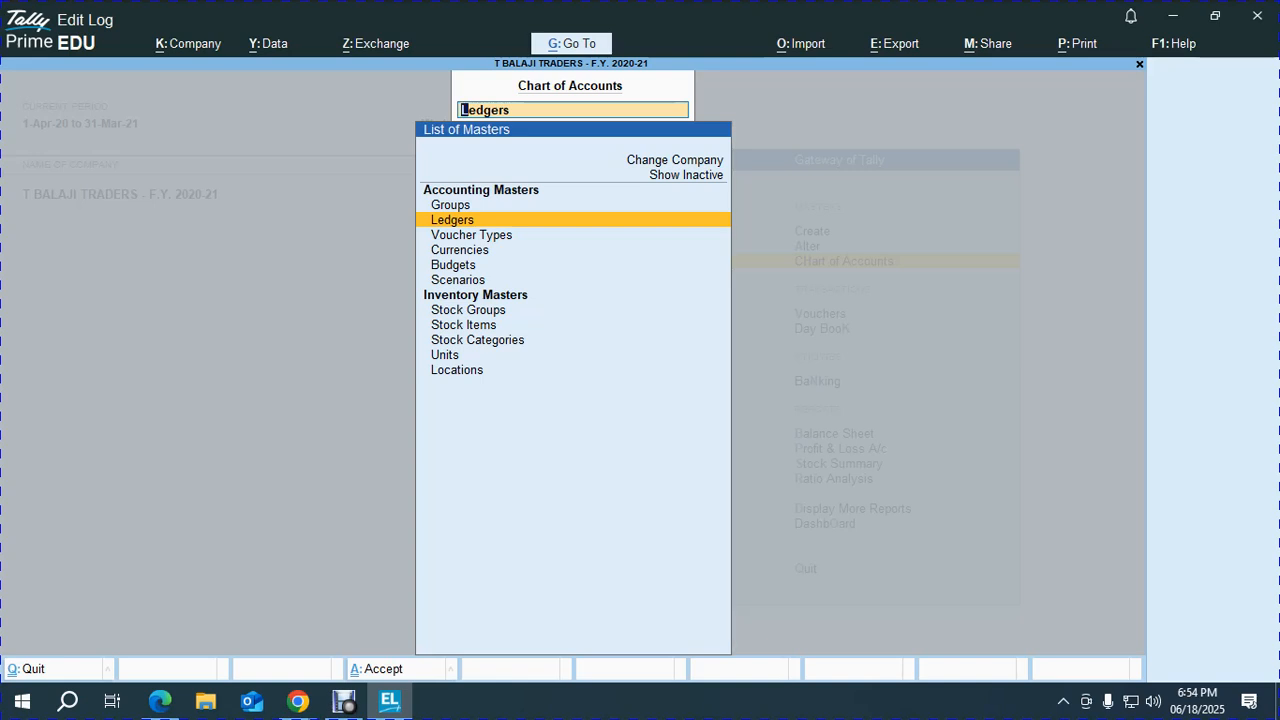
Start Multi Create for ledgers with All Items as the group, and bring up the exercise PDF alongside.
key(Return)
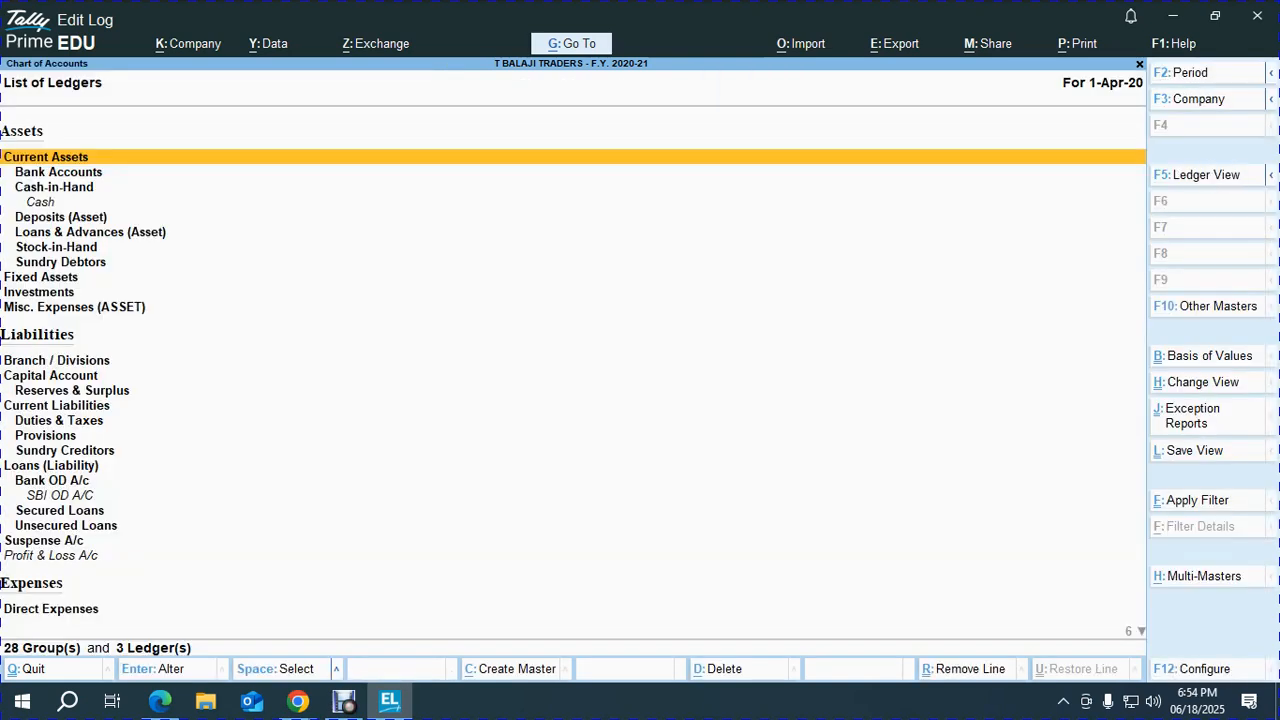
key(alt+h)
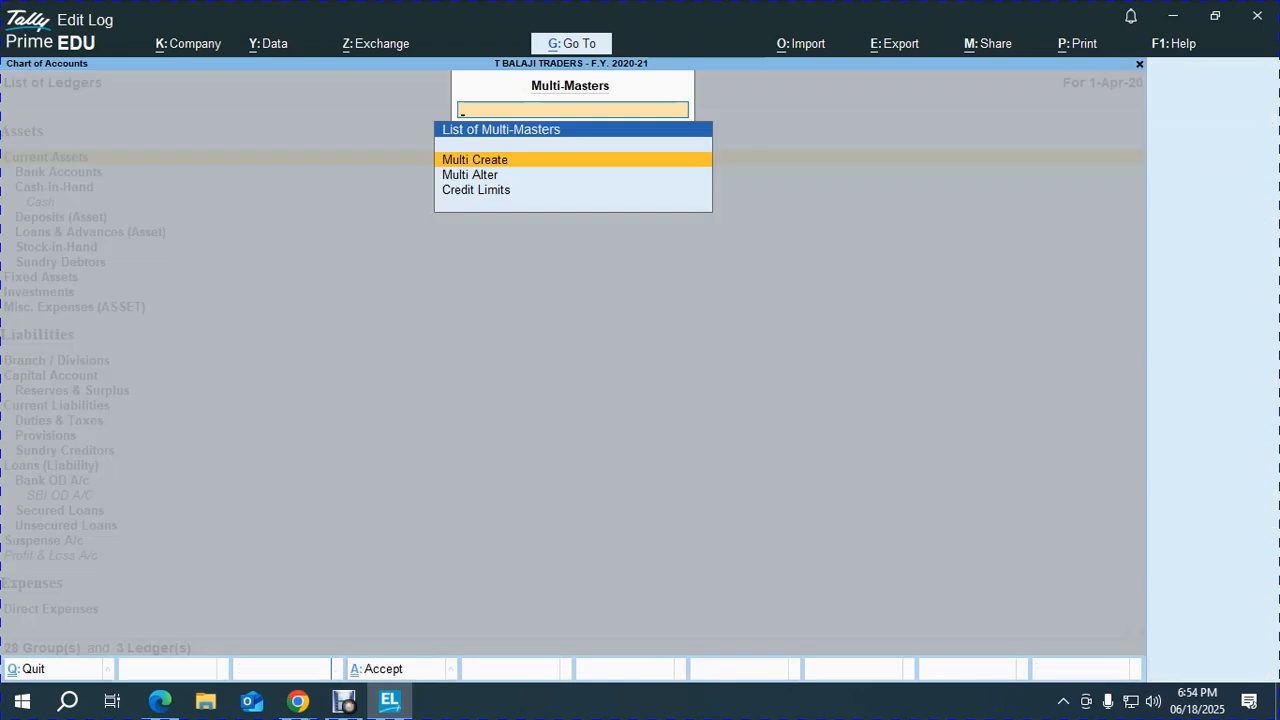
key(Return)
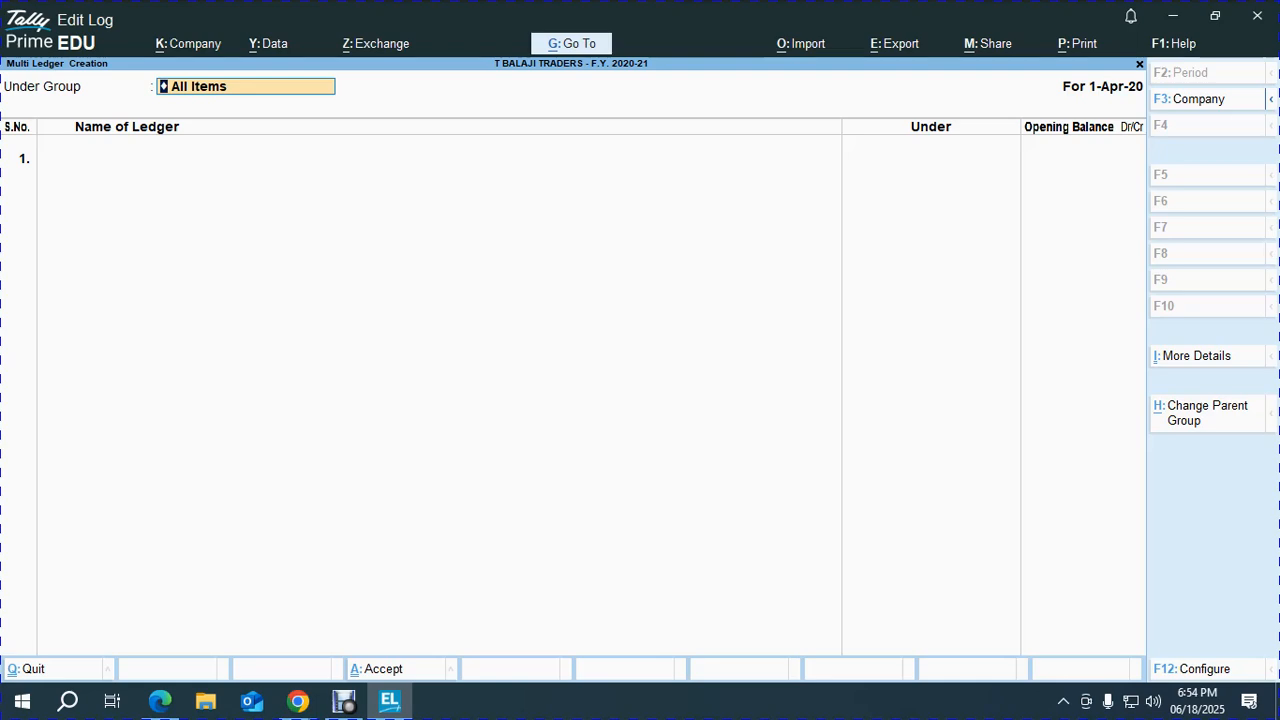
key(Return)
key(alt+Tab)
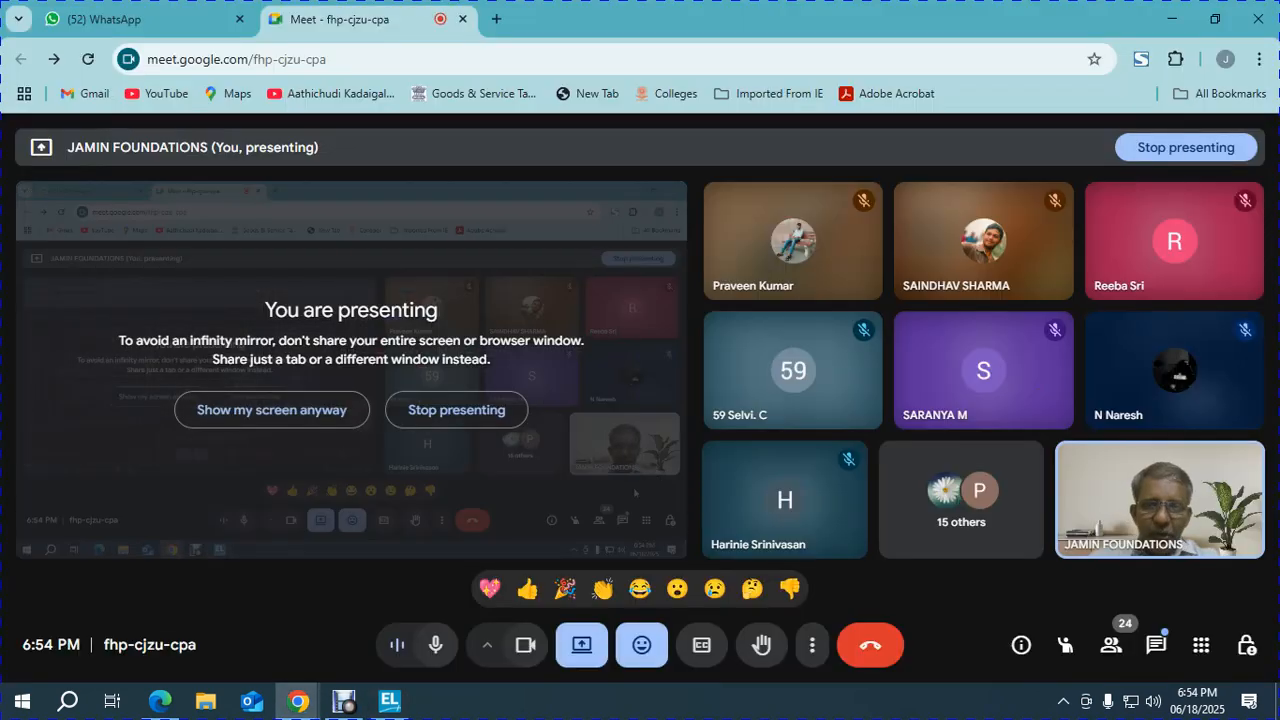
key(alt+Tab)
key(alt+Tab)
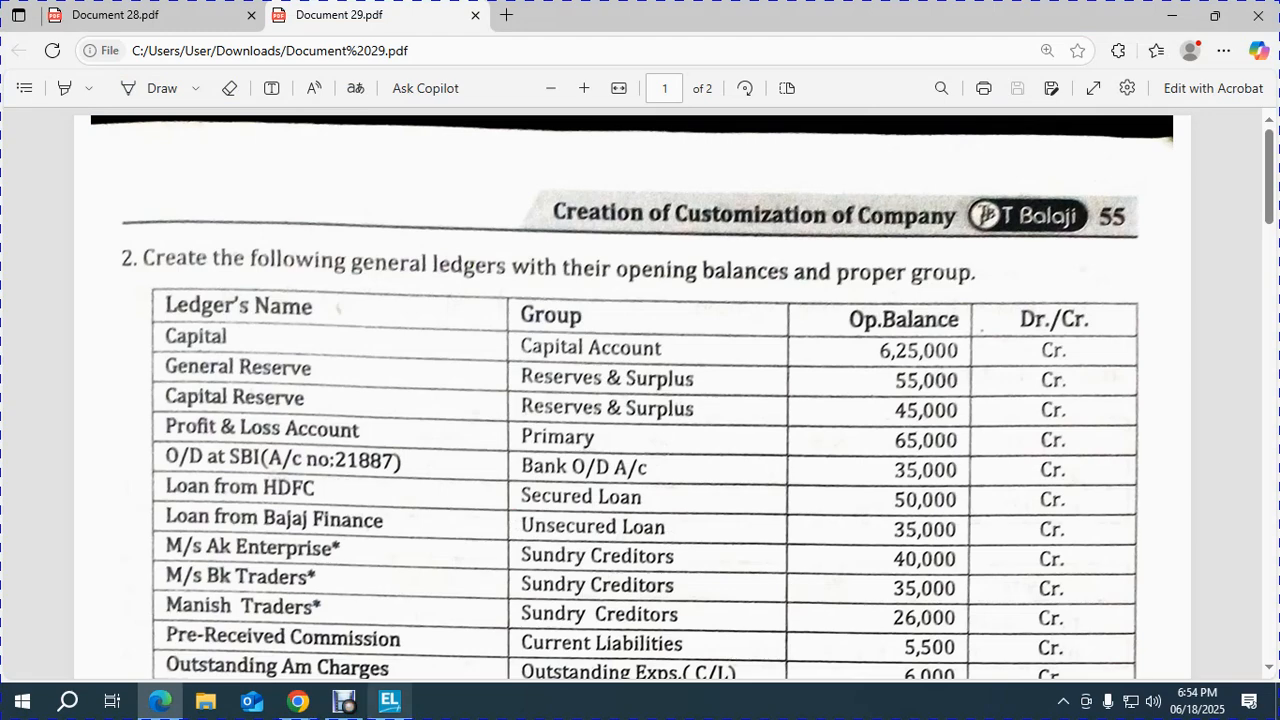
key(alt+Tab)
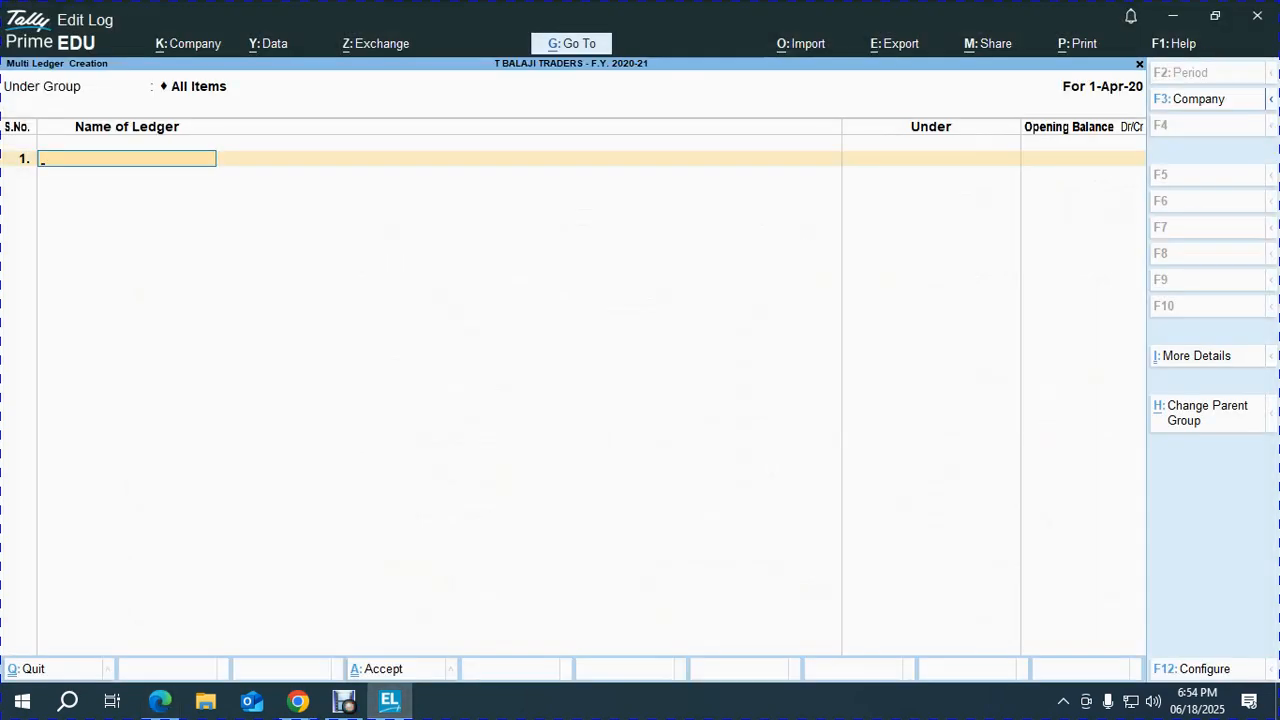
click(160, 700)
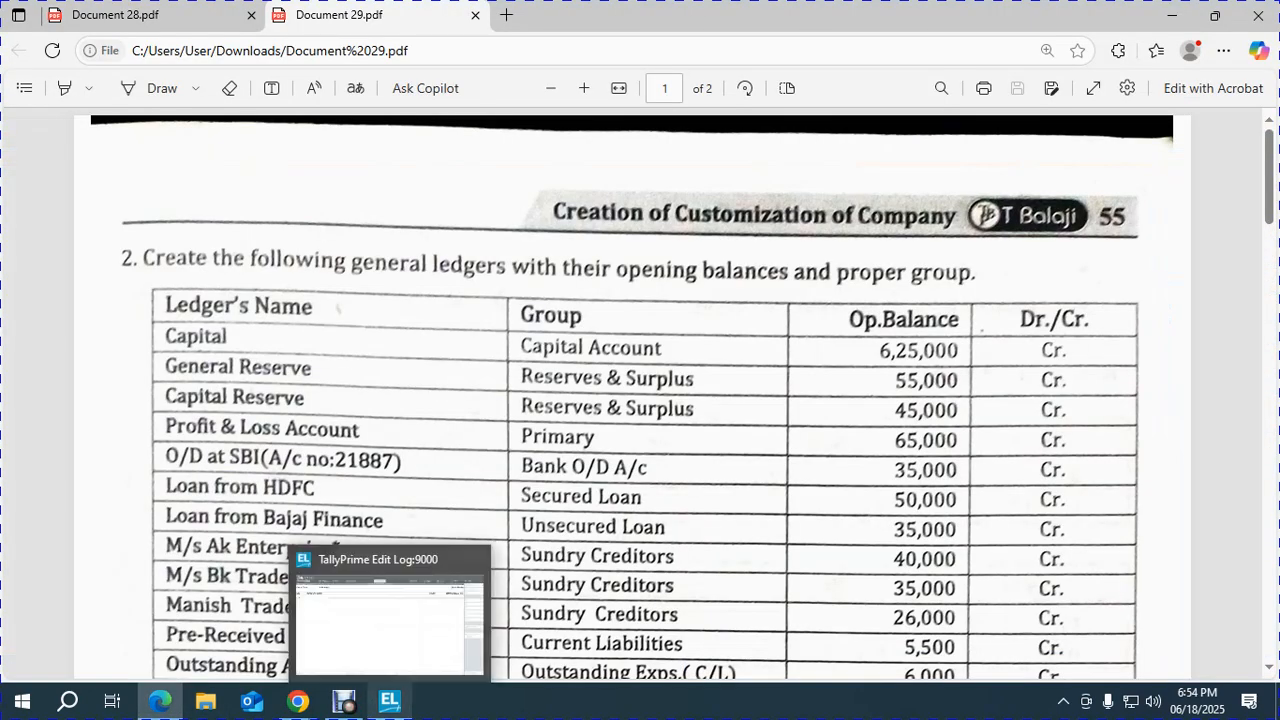
click(389, 700)
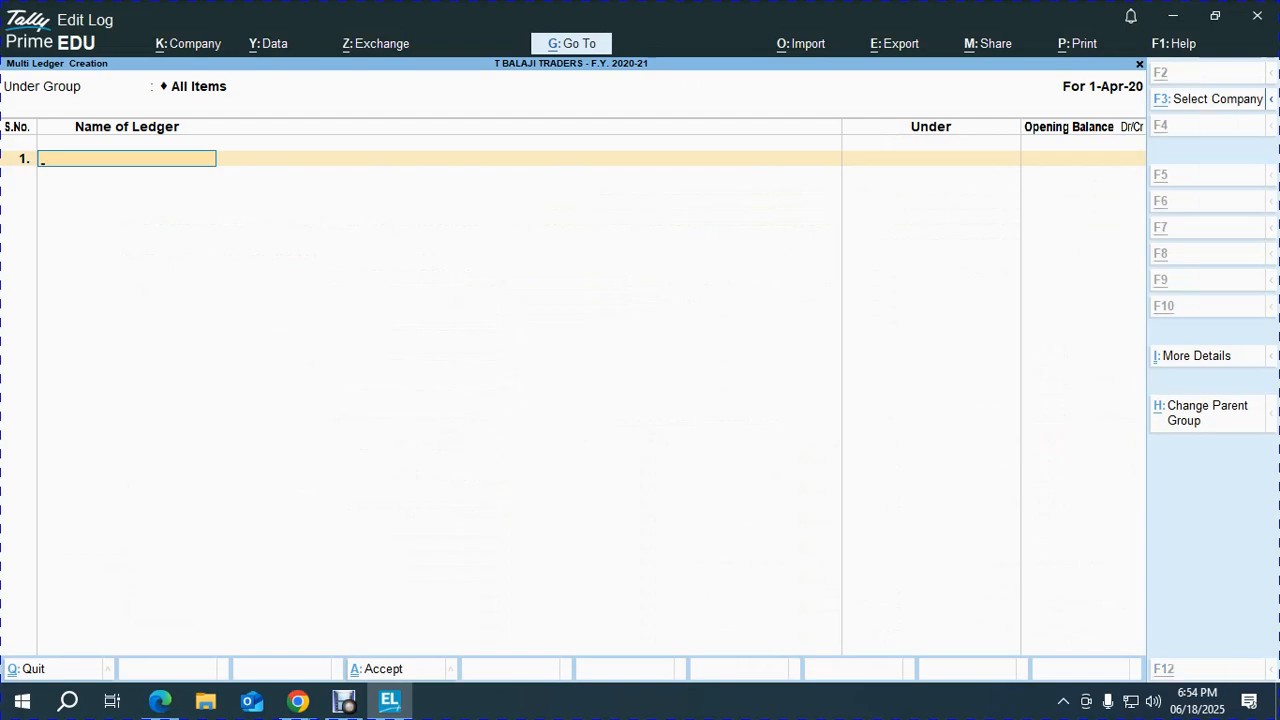
Add BALAJI CAPITAL under Capital Account with a 6,25,000 Cr opening balance.
key(alt+Tab)
key(alt+Tab)
key(alt+Tab)
key(alt+Tab)
key(alt+Tab)
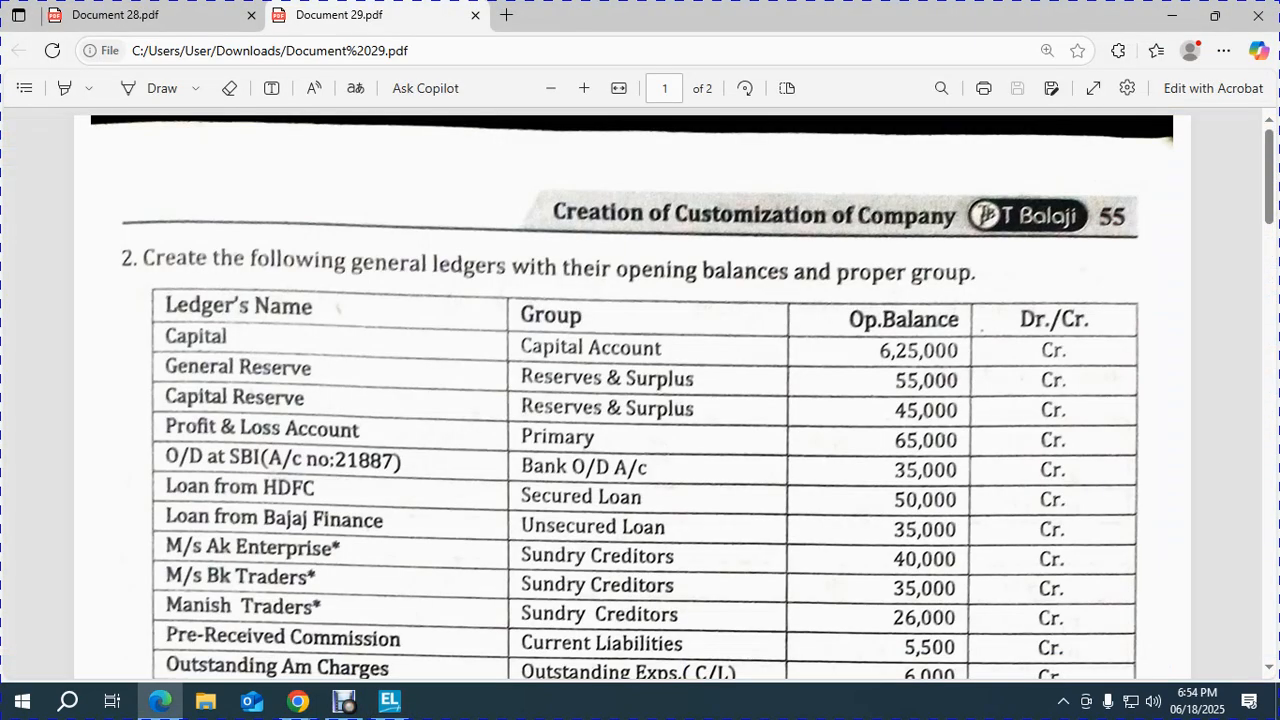
key(alt+Tab)
key(alt+Tab)
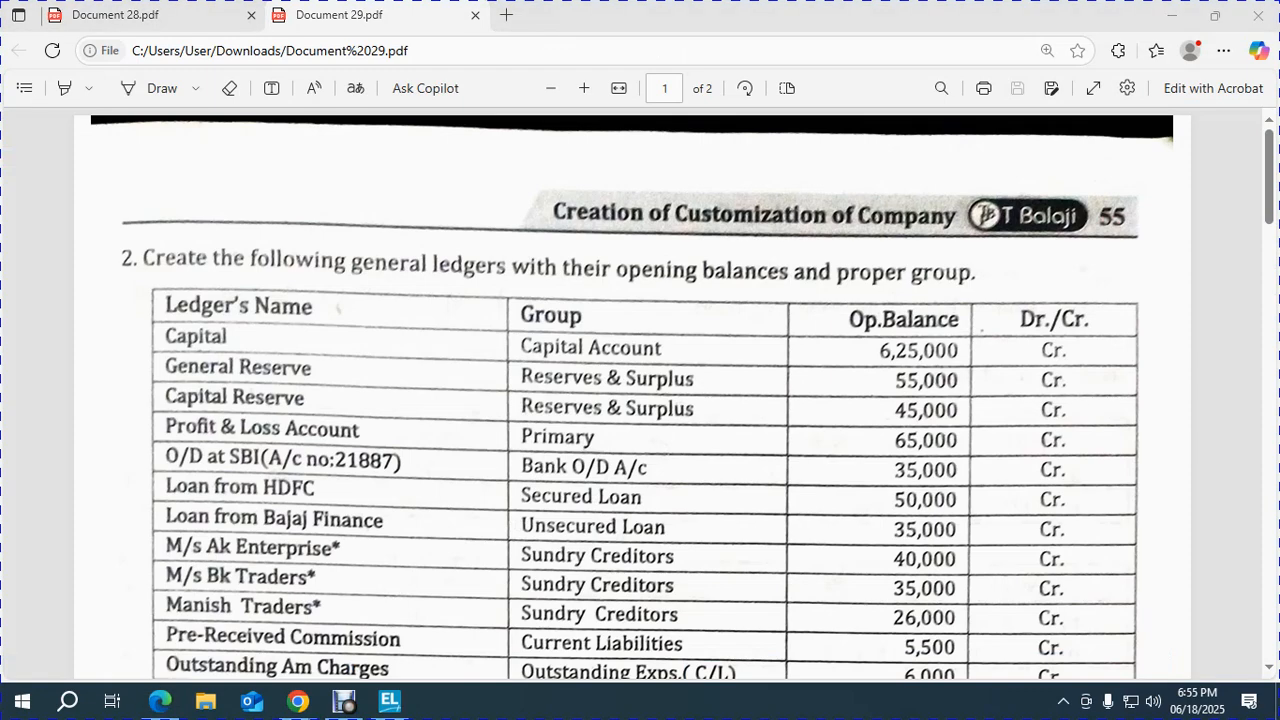
key(alt+Tab)
text(PRA)
key(BackSpace)
key(BackSpace)
key(BackSpace)
text(BALAJI CAPITAL)
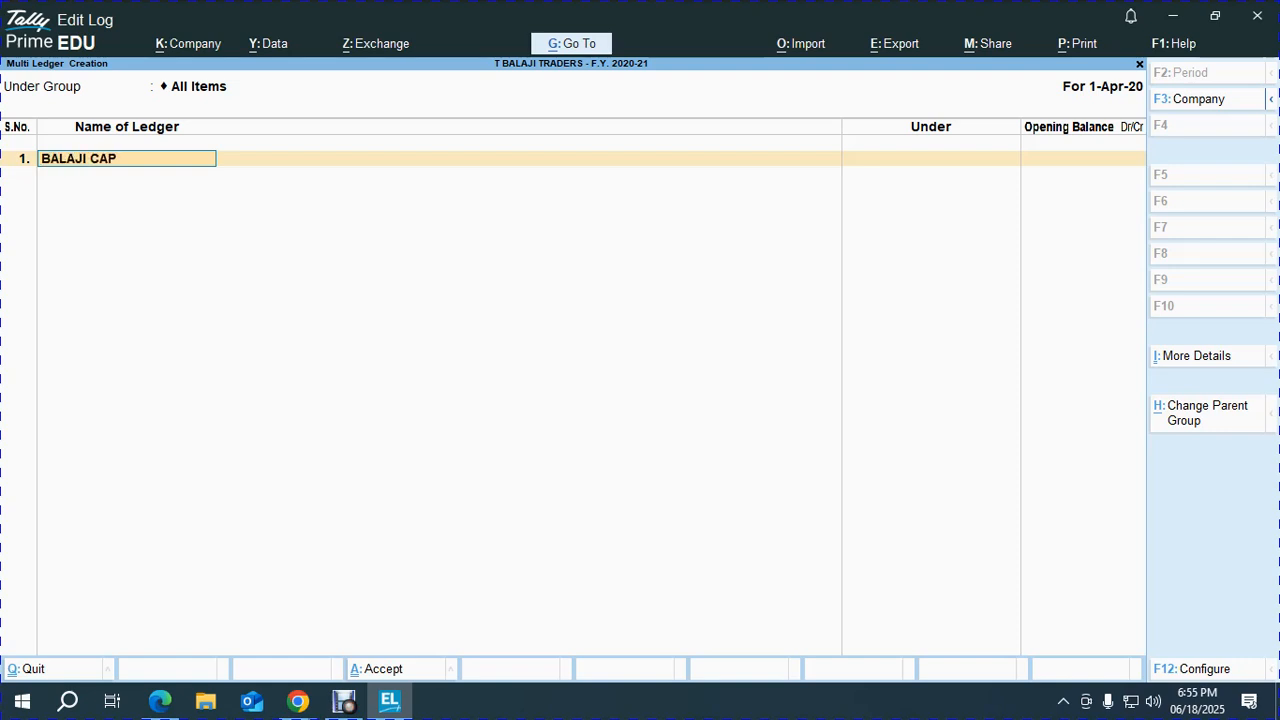
key(Return)
text(ccount)
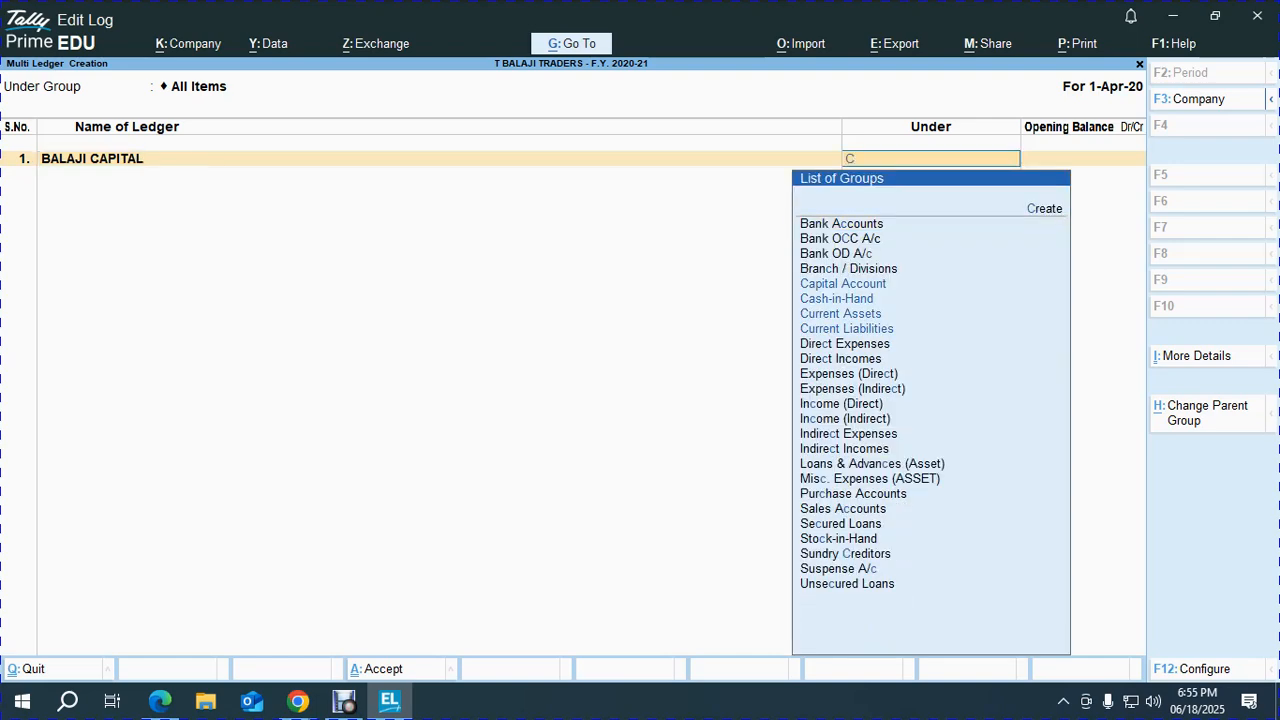
key(Return)
key(alt+Tab)
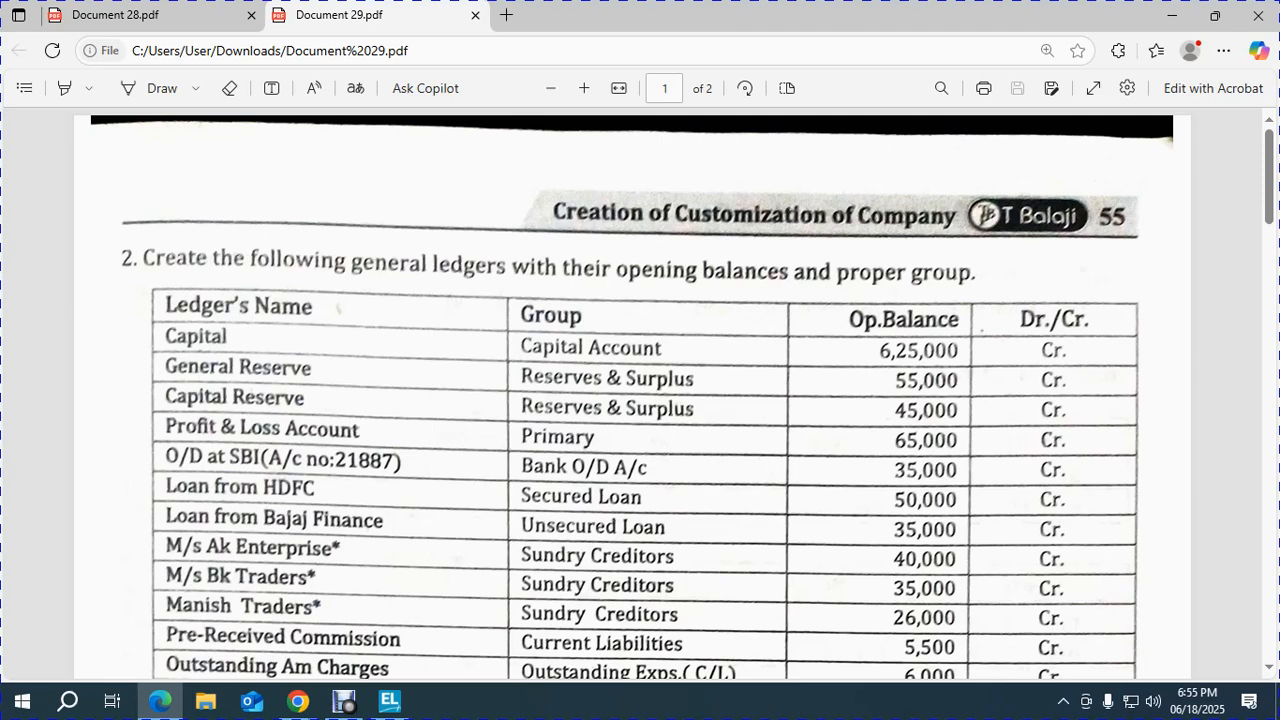
key(alt+Tab)
text(625000)
key(Return)
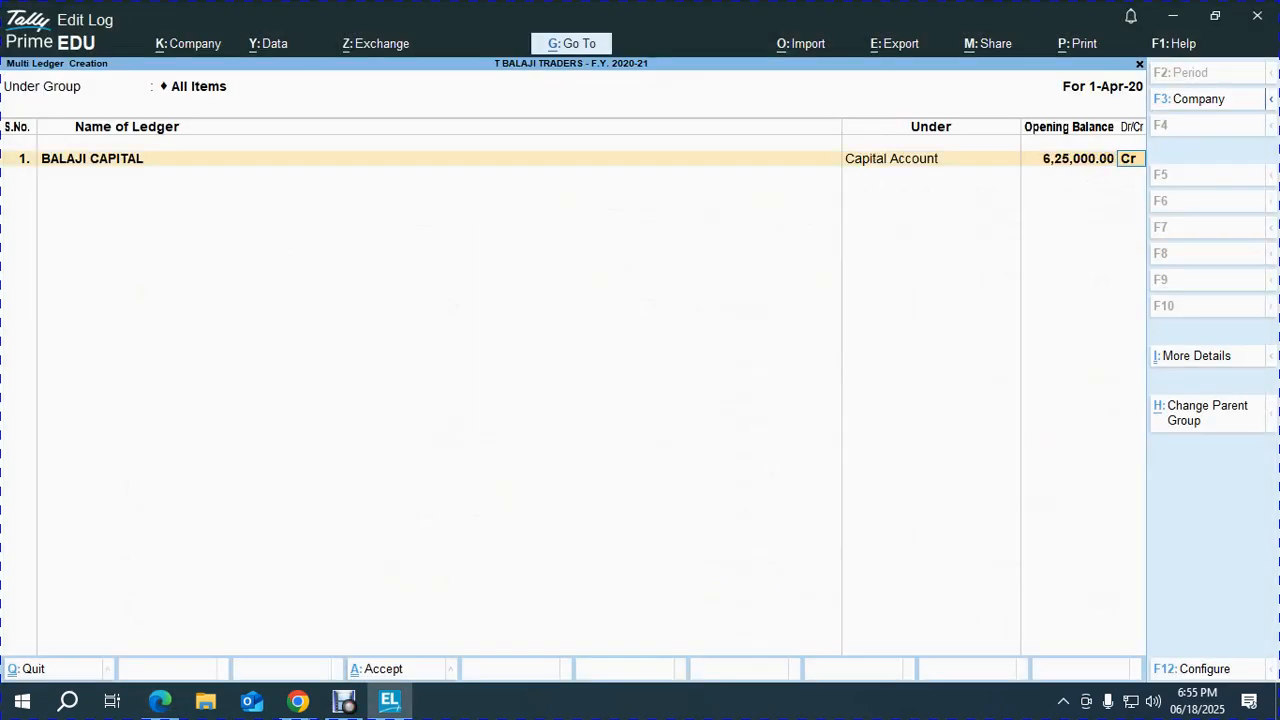
key(alt+Tab)
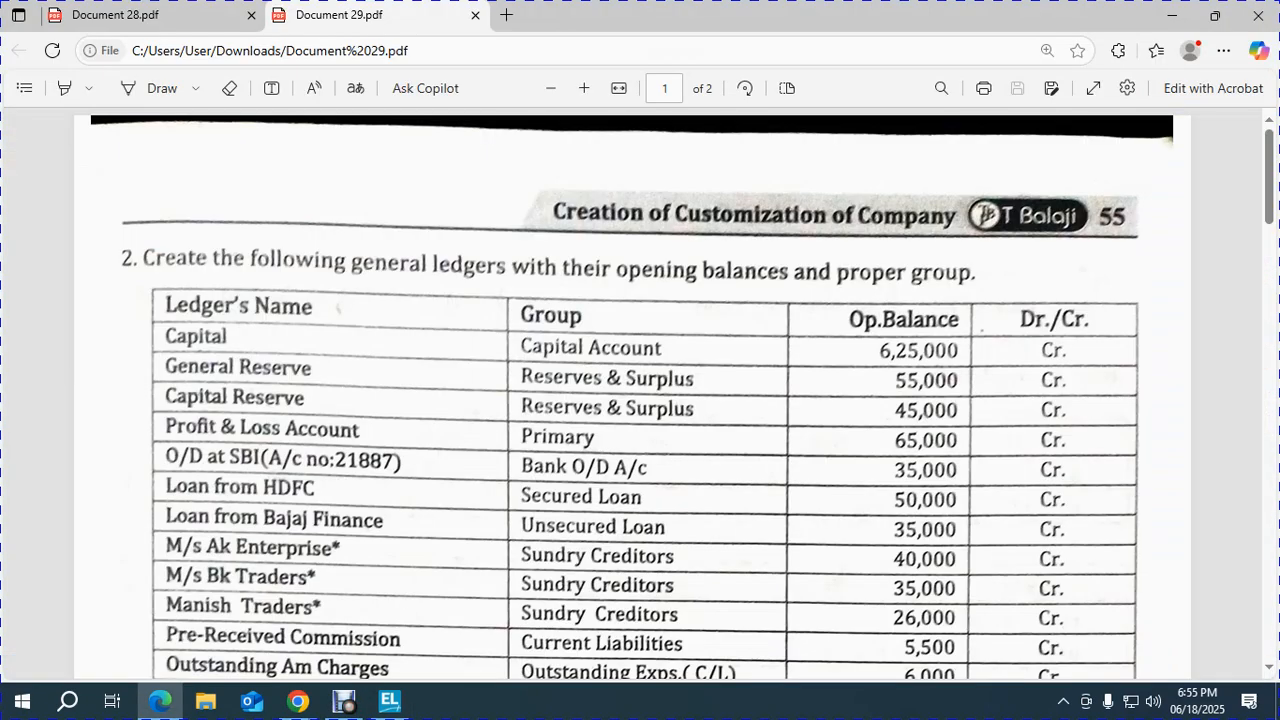
key(alt+Tab)
key(Return)
Add GENERAL RESERVE under Reserves & Surplus with a 55,000 Cr opening balance.
key(alt+Tab)
key(alt+Tab)
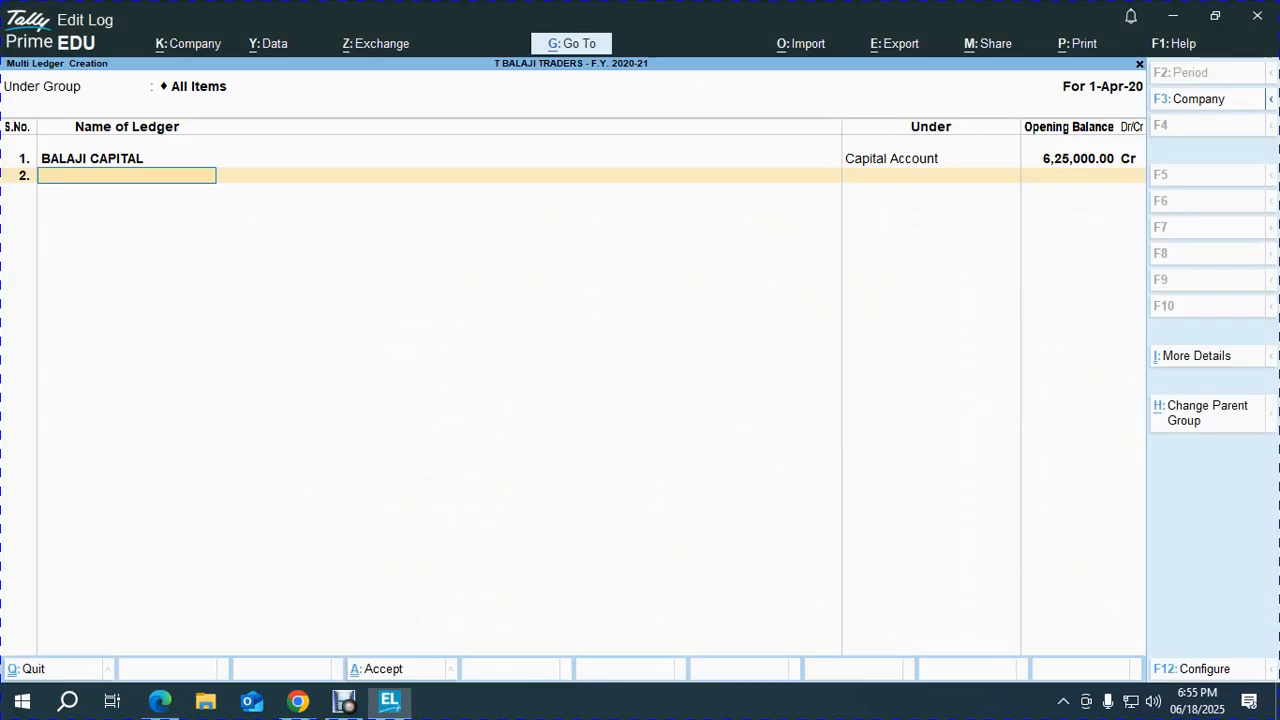
text(GENERAL RESERV)
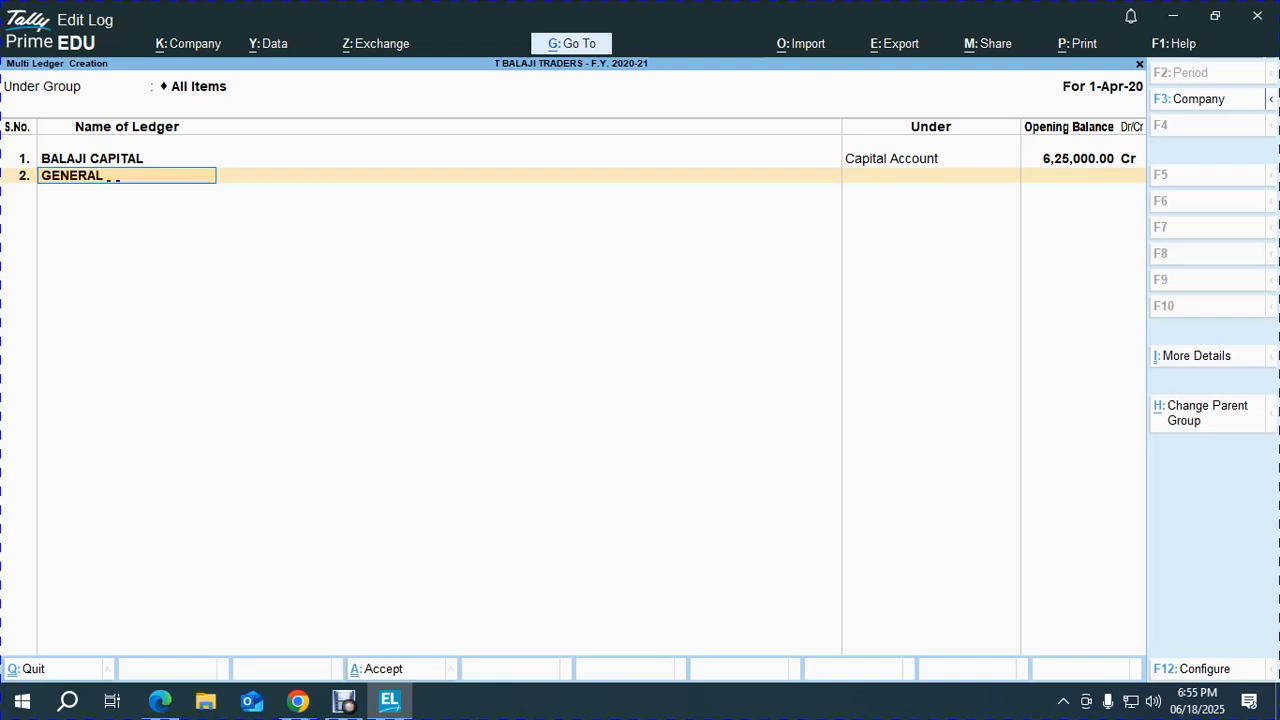
key(Return)
text(RES)
key(Return)
key(alt+Tab)
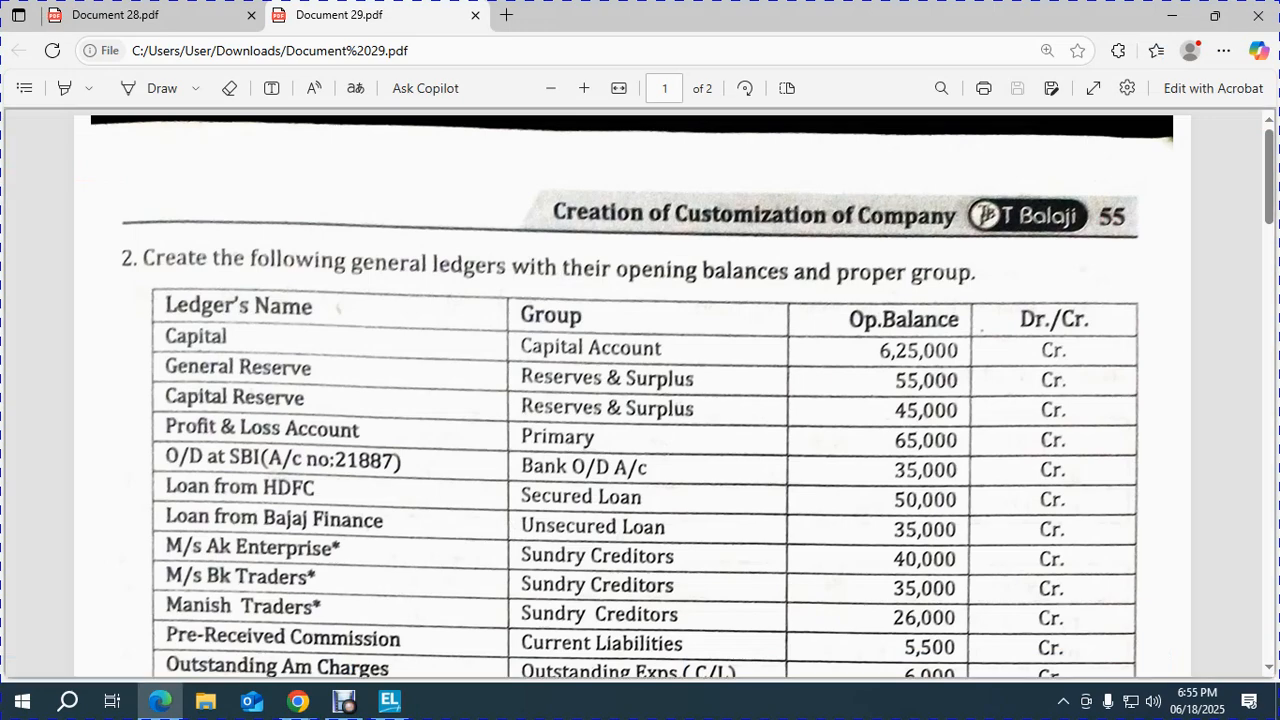
key(alt+Tab)
text(55000)
key(Return)
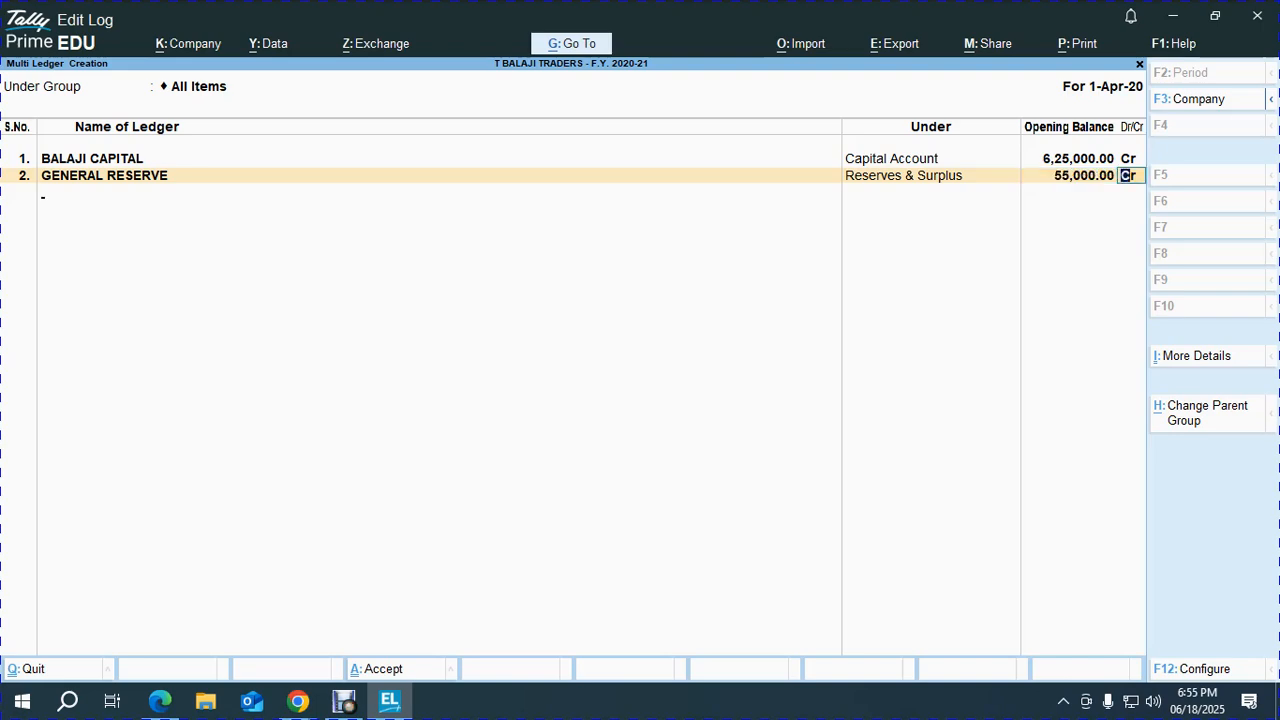
key(Return)
Add CAPITAL RESERVE under Reserves & Surplus with a 45,000 Cr opening balance.
key(alt+Tab)
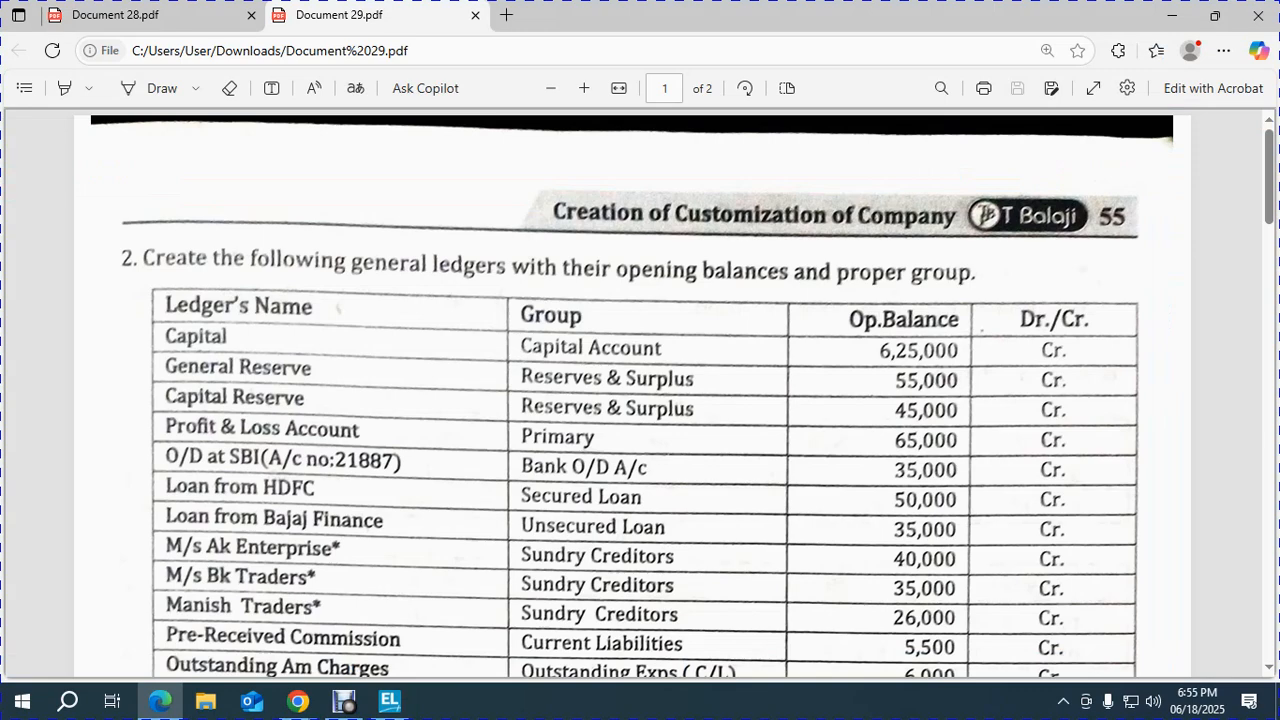
key(alt+Tab)
text(CAPITAL RESERVER)
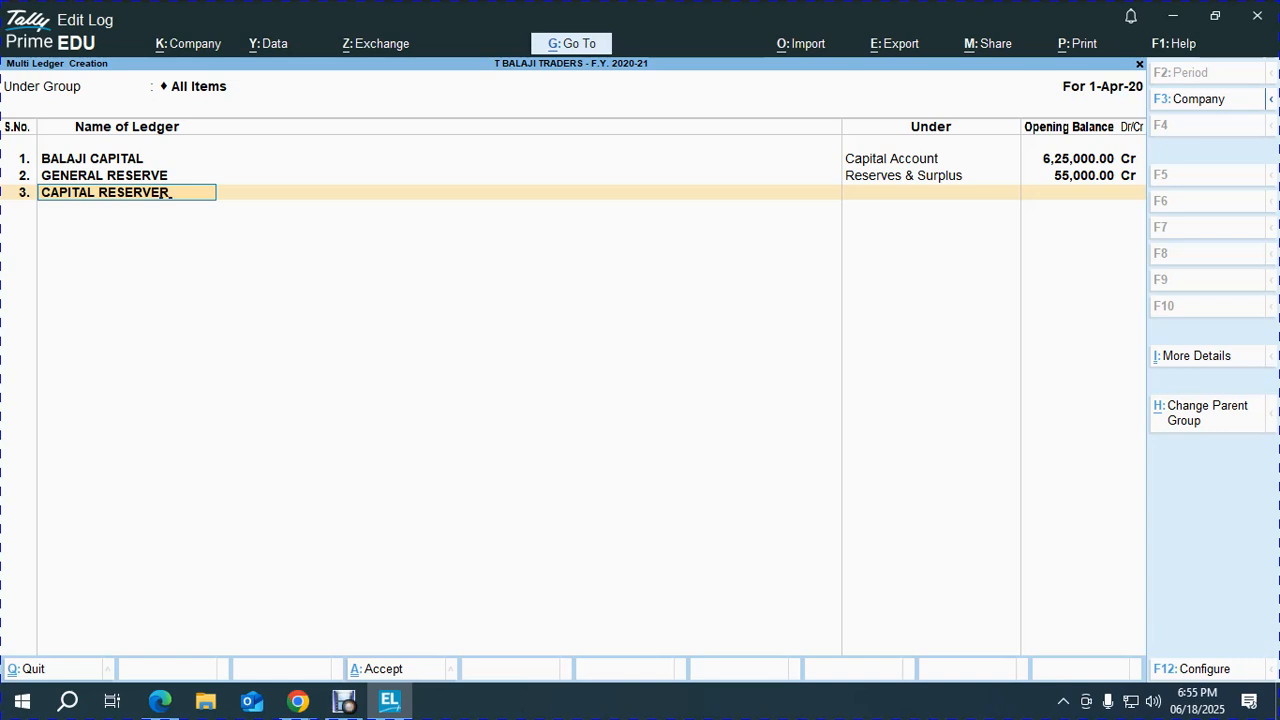
key(BackSpace)
key(Return)
text(RESE)
key(BackSpace)
key(BackSpace)
text(ES)
key(Return)
key(alt+Tab)
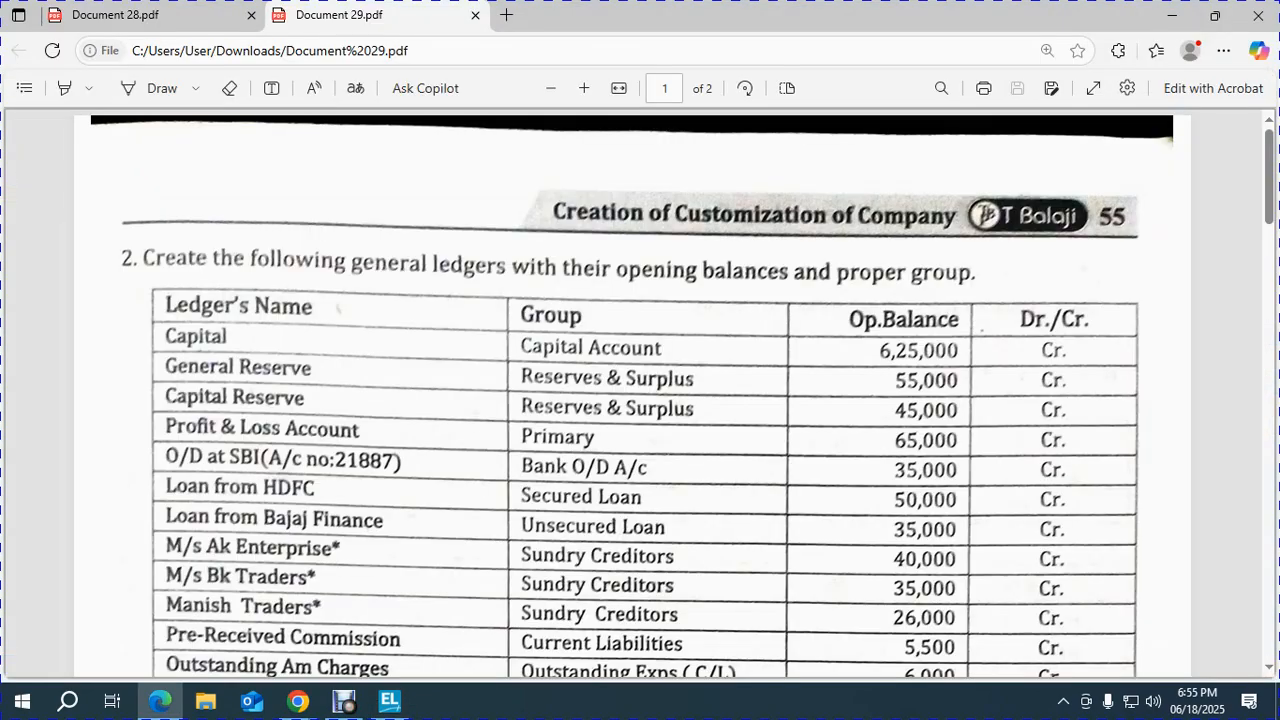
key(alt+Tab)
text(45000)
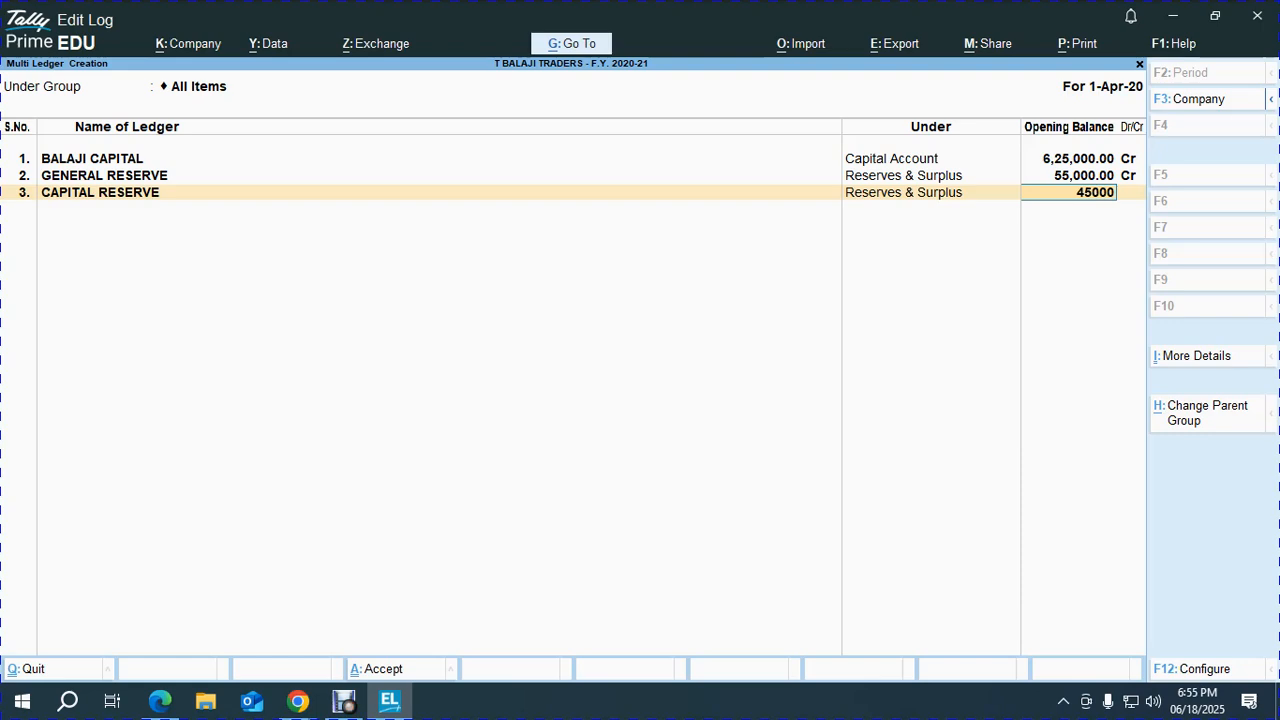
key(Return)
key(Return)
key(alt+Tab)
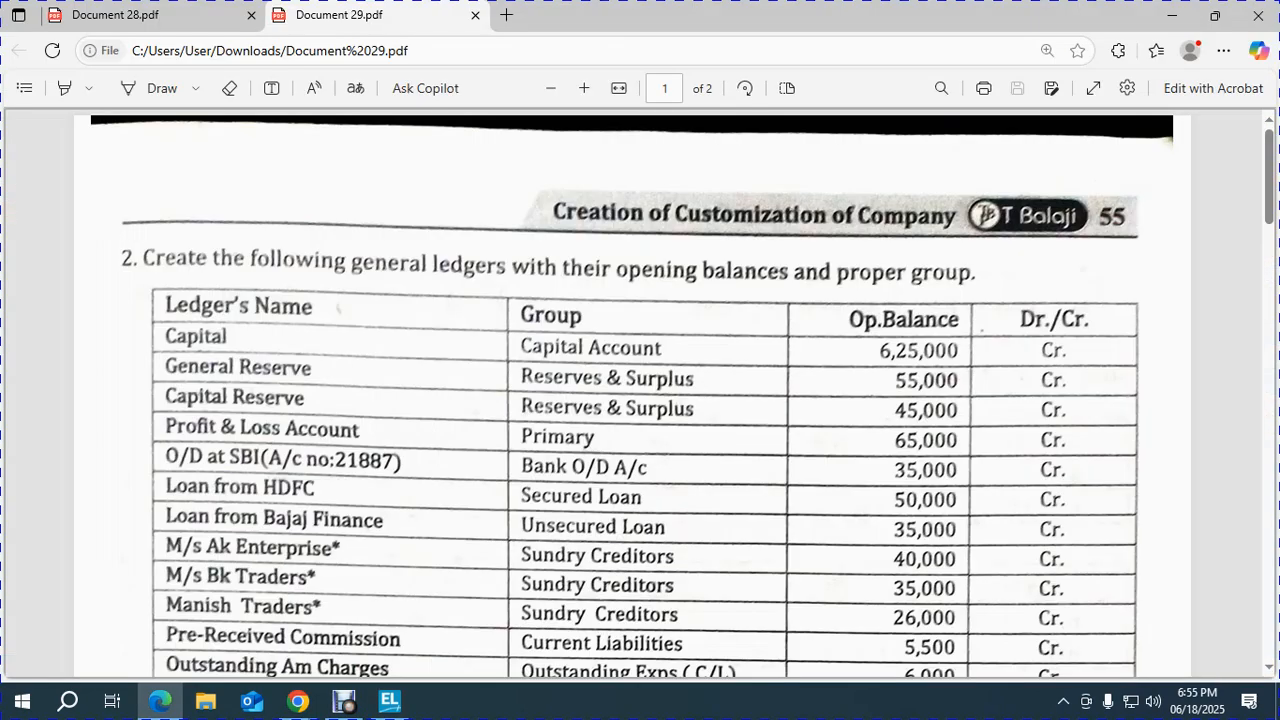
key(alt+Tab)
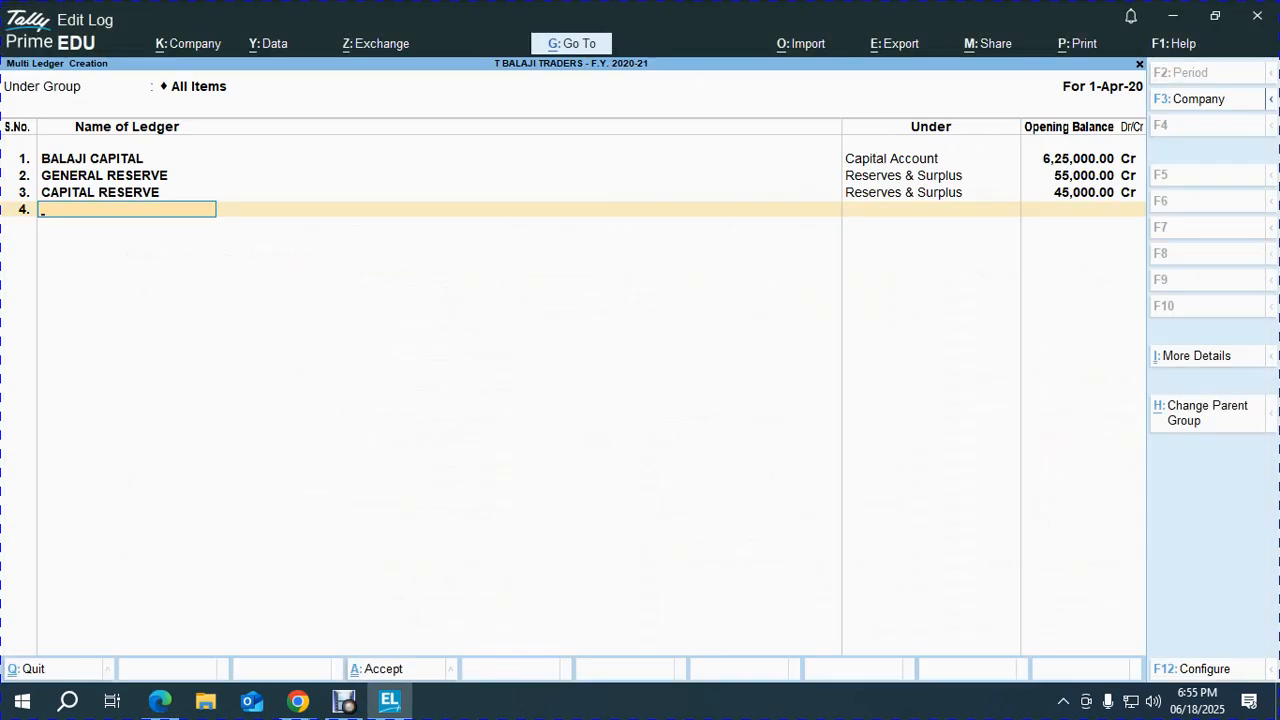
key(alt)
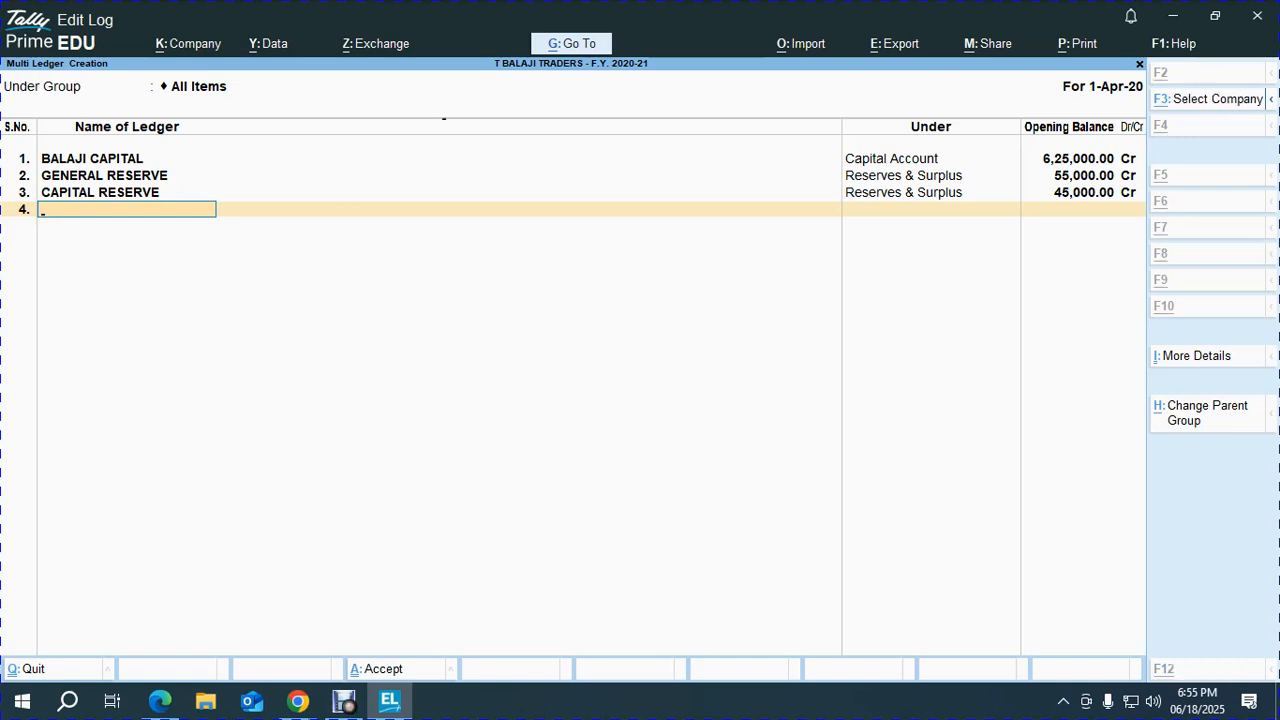
Open the existing Profit & Loss A/c ledger for alteration through Alt+G Alter Master.
key(alt+g)
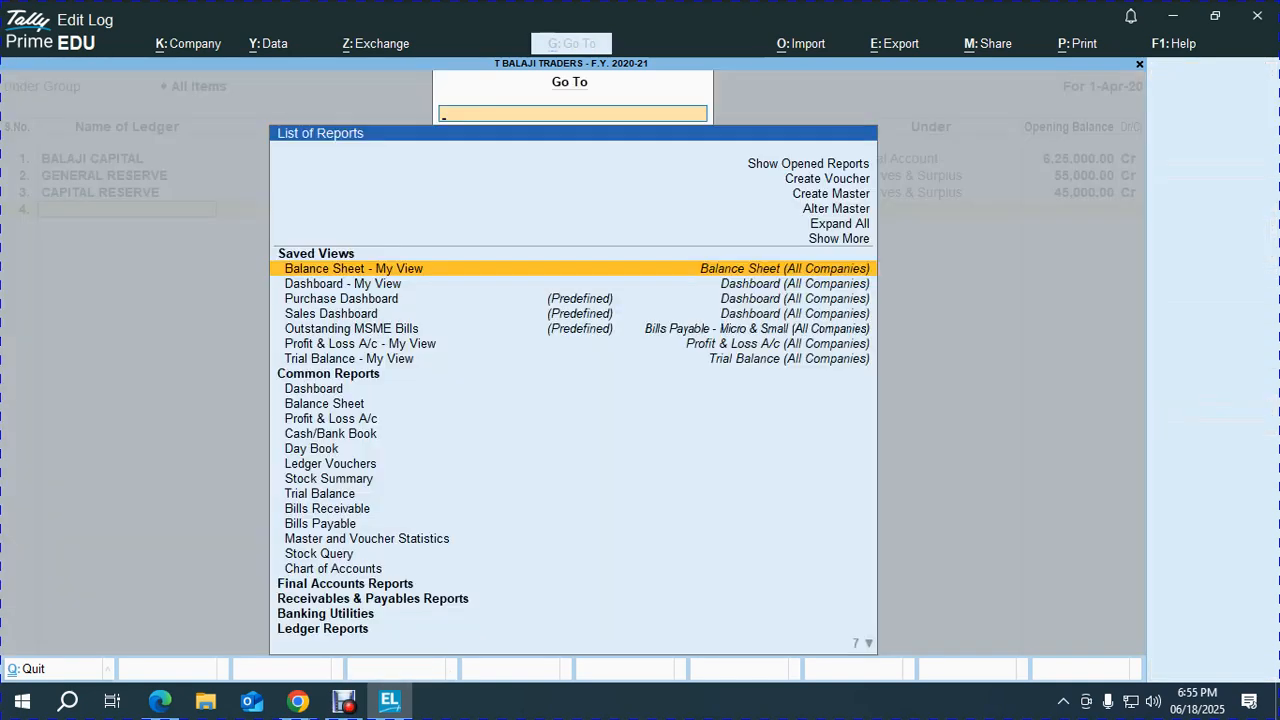
key(Up)
key(Up)
key(Return)
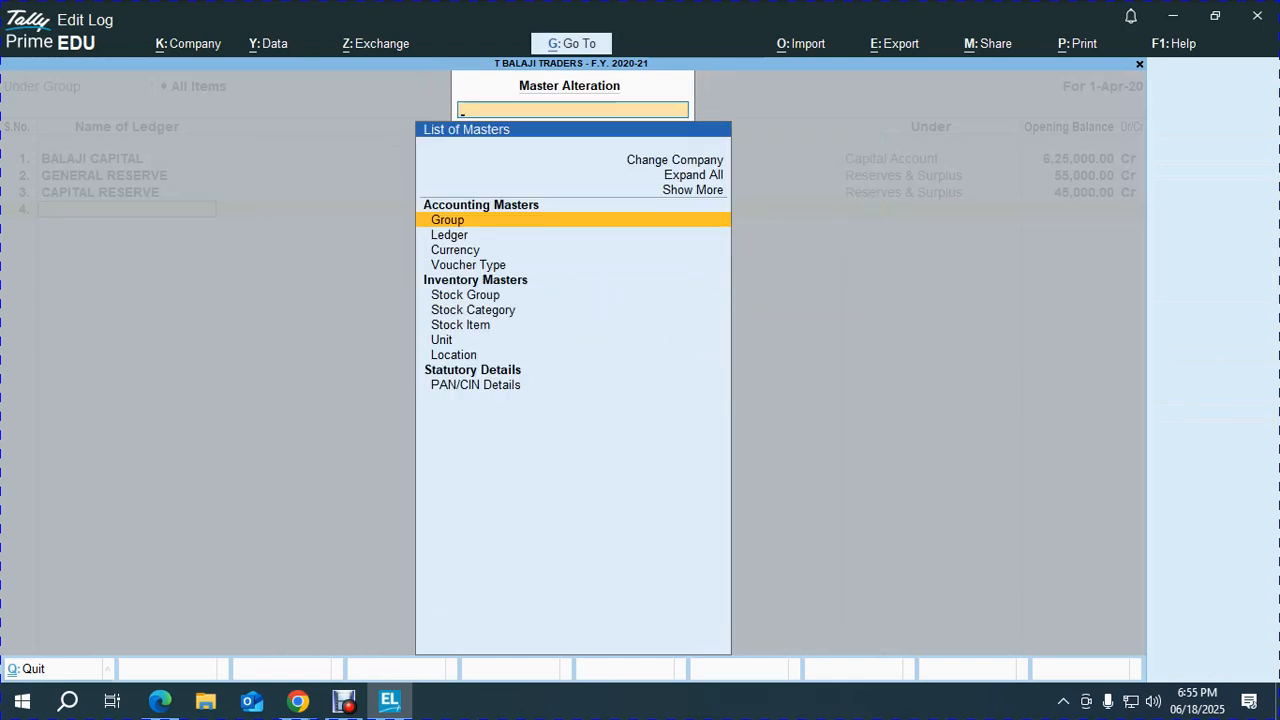
key(Down)
key(Return)
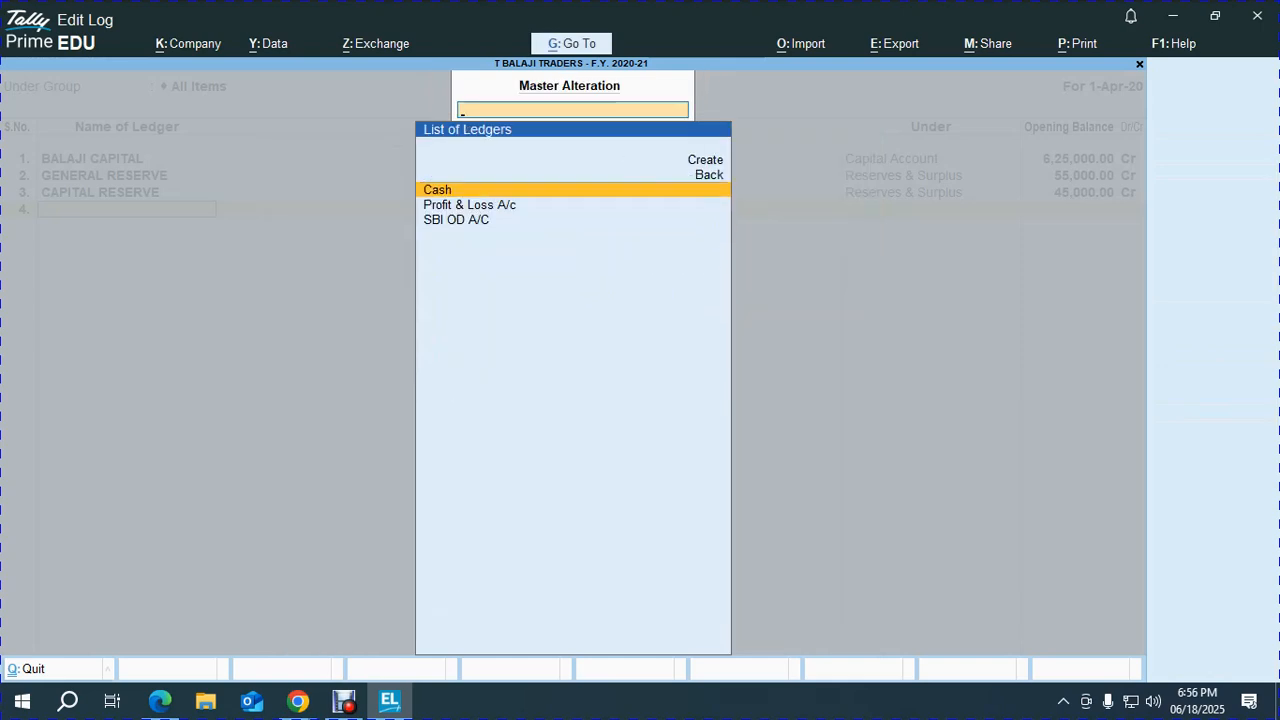
text(pr)
key(Return)
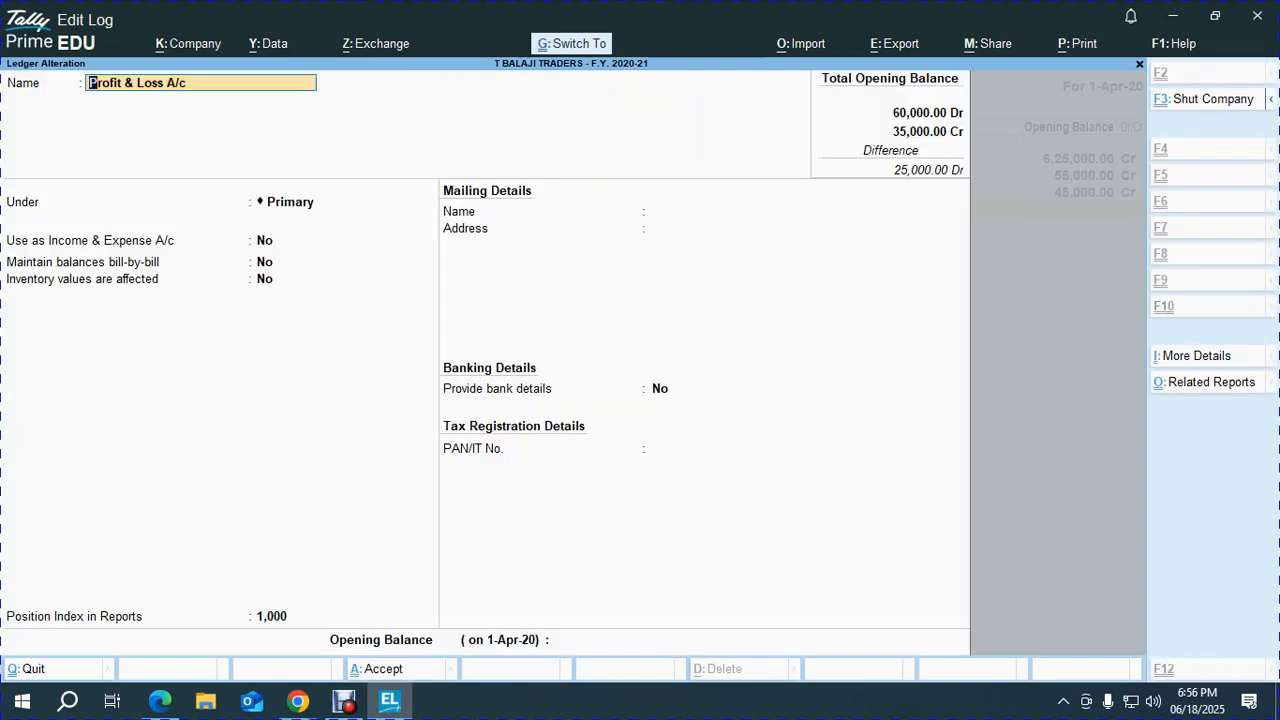
Give Profit & Loss A/c a 65,000 Cr opening balance, save it, and return to ledger creation.
key(ctrl+End)
key(alt+Tab)
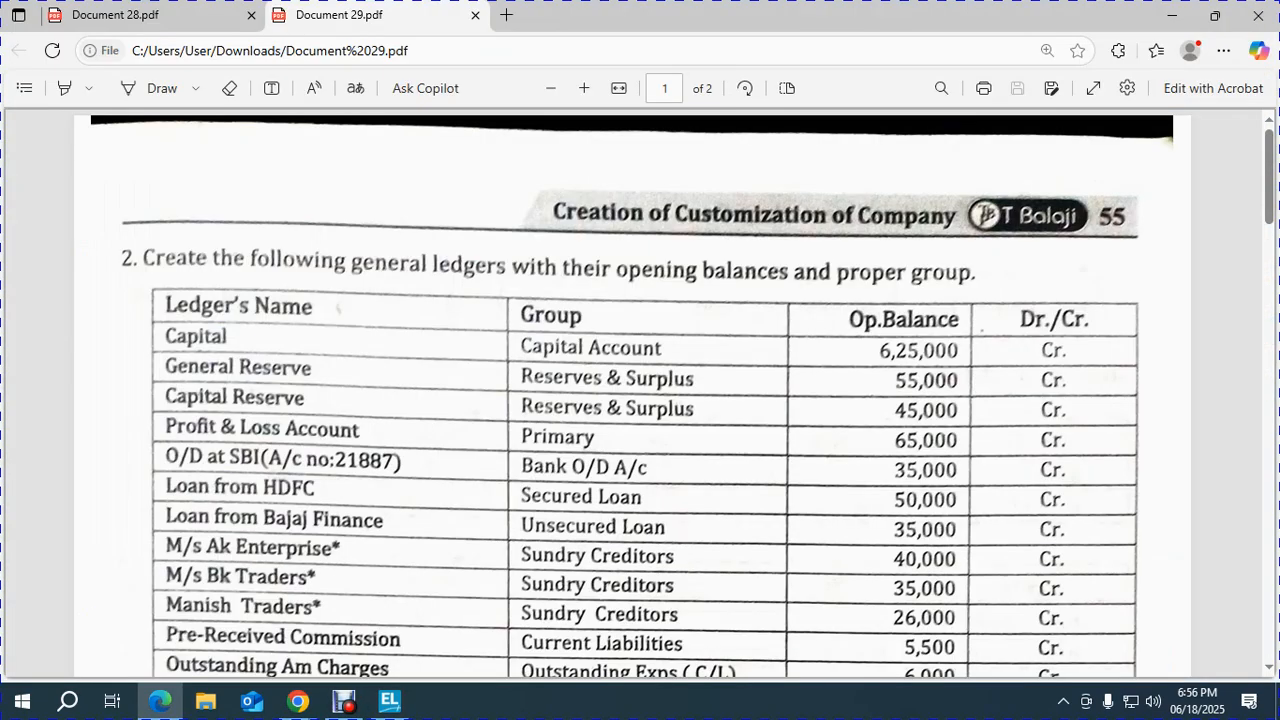
key(alt+Tab)
text(65000)
key(Return)
key(Return)
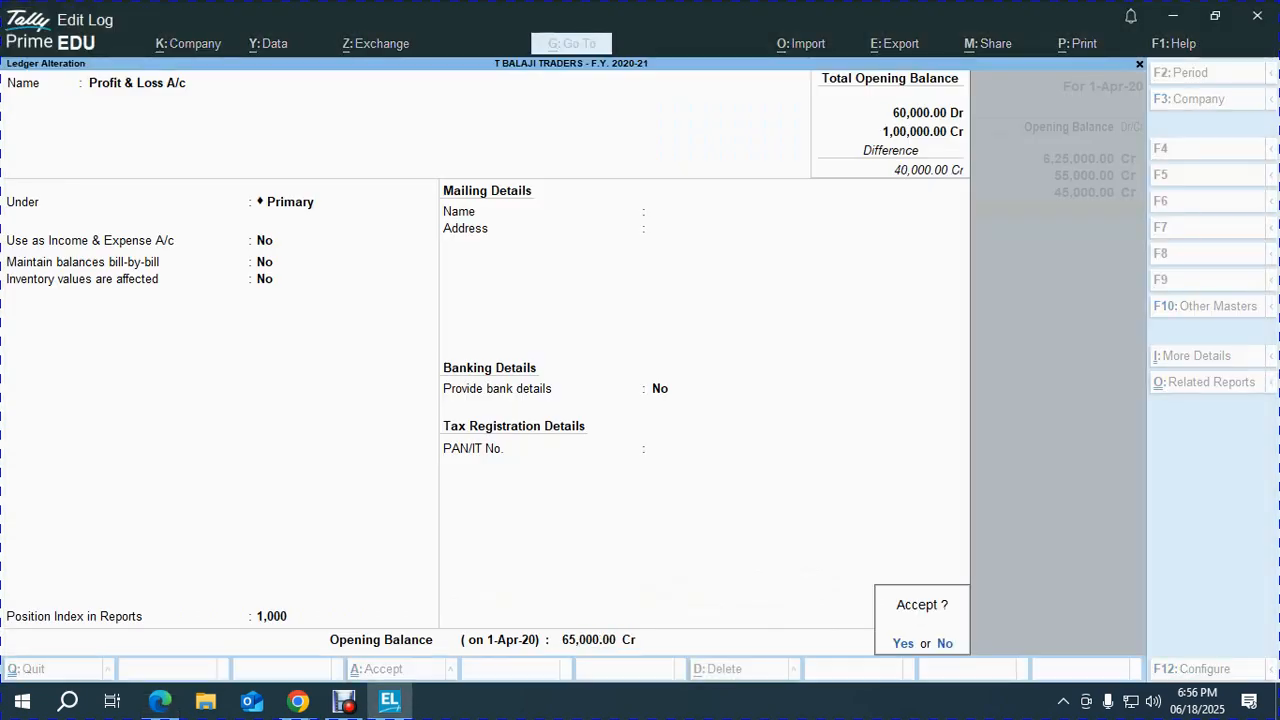
key(Return)
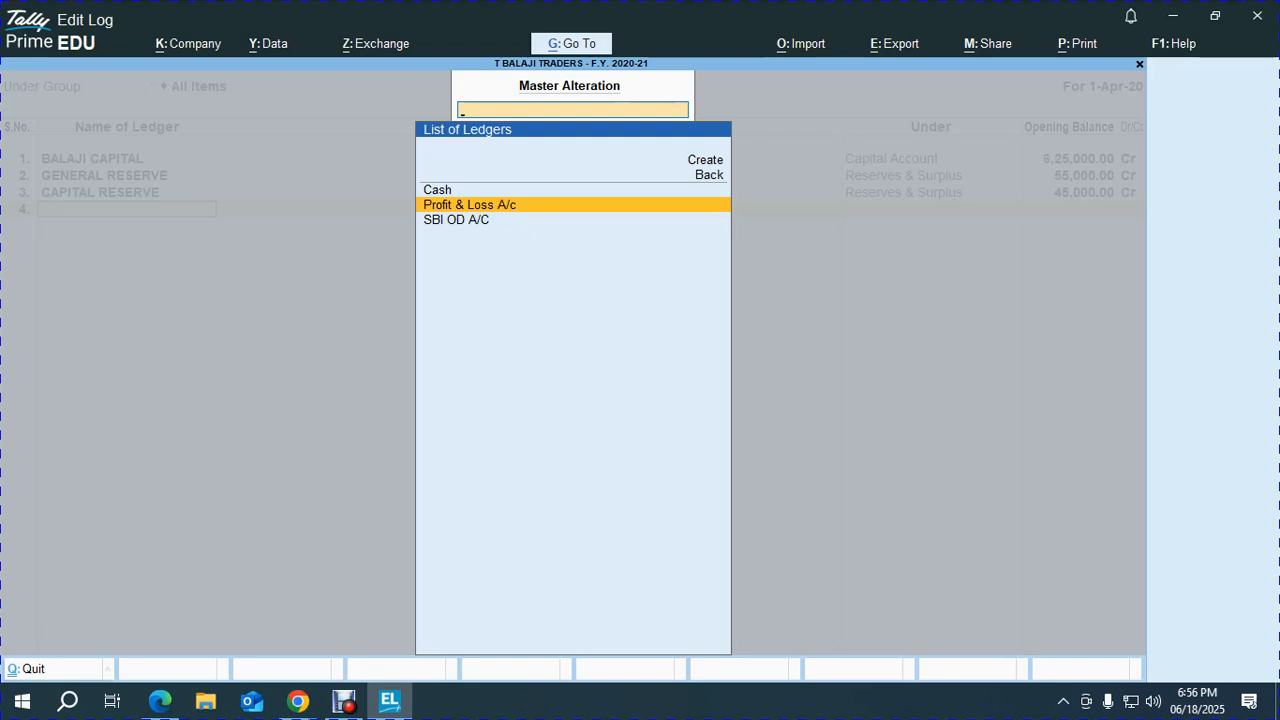
key(BackSpace)
key(Escape)
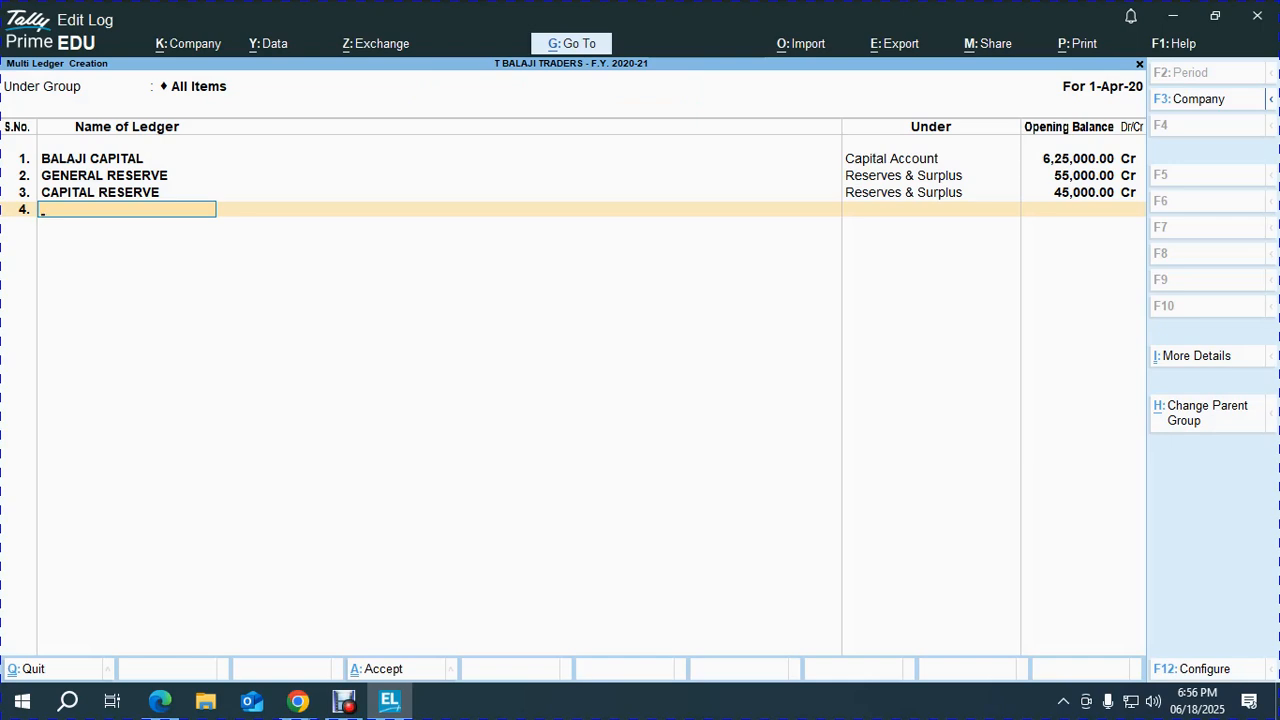
Add HDFC LOAN under Secured Loans with a 50,000 Cr opening balance.
key(alt+Tab)
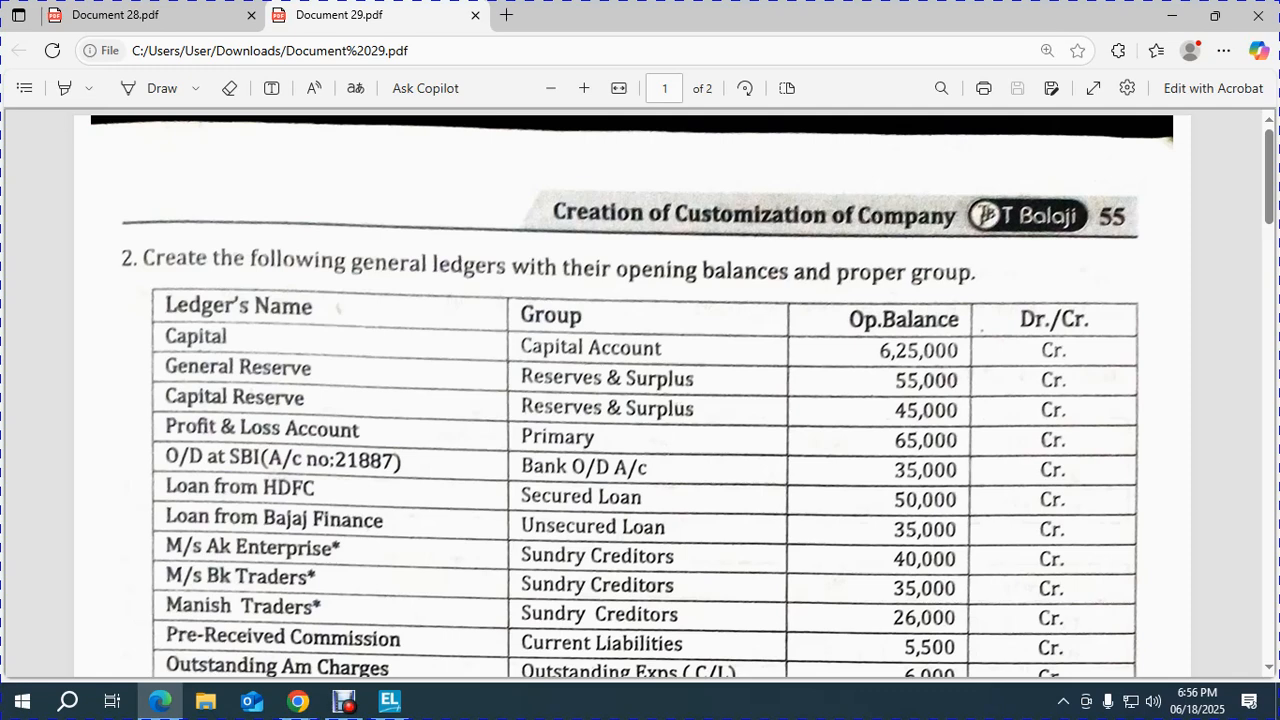
key(alt+Tab)
text(HDF)
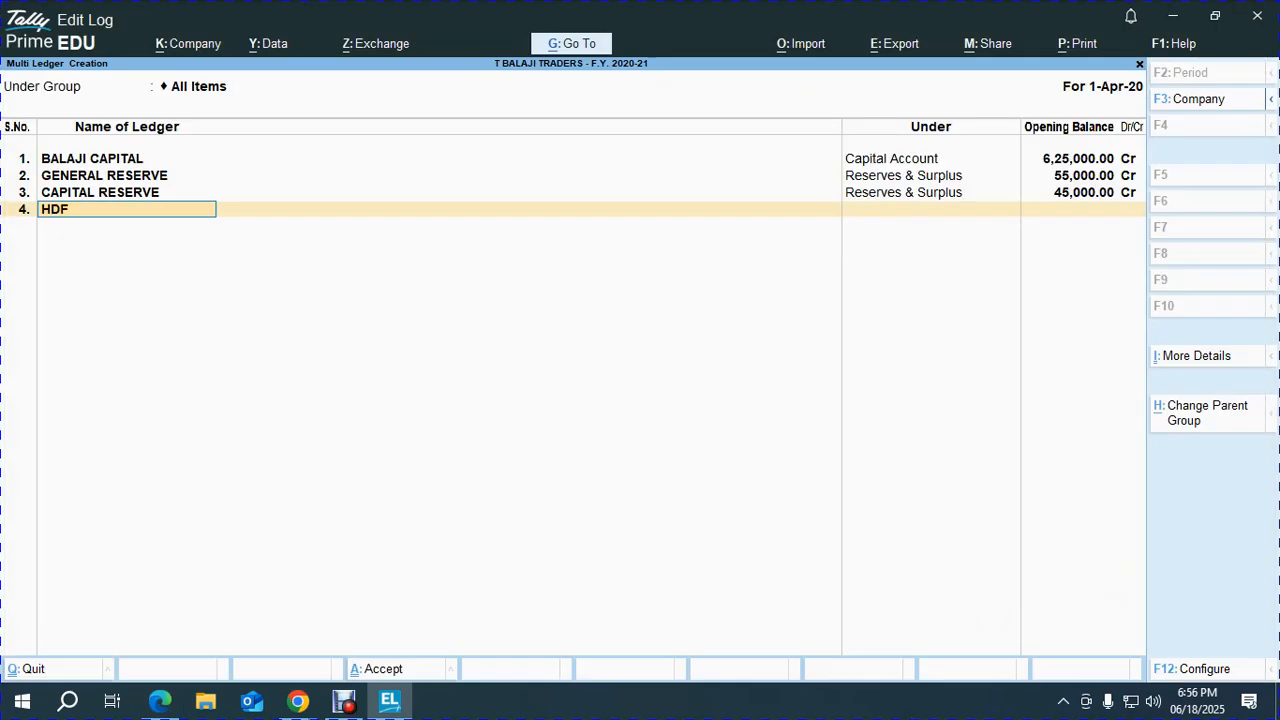
text(C LOANN)
key(Return)
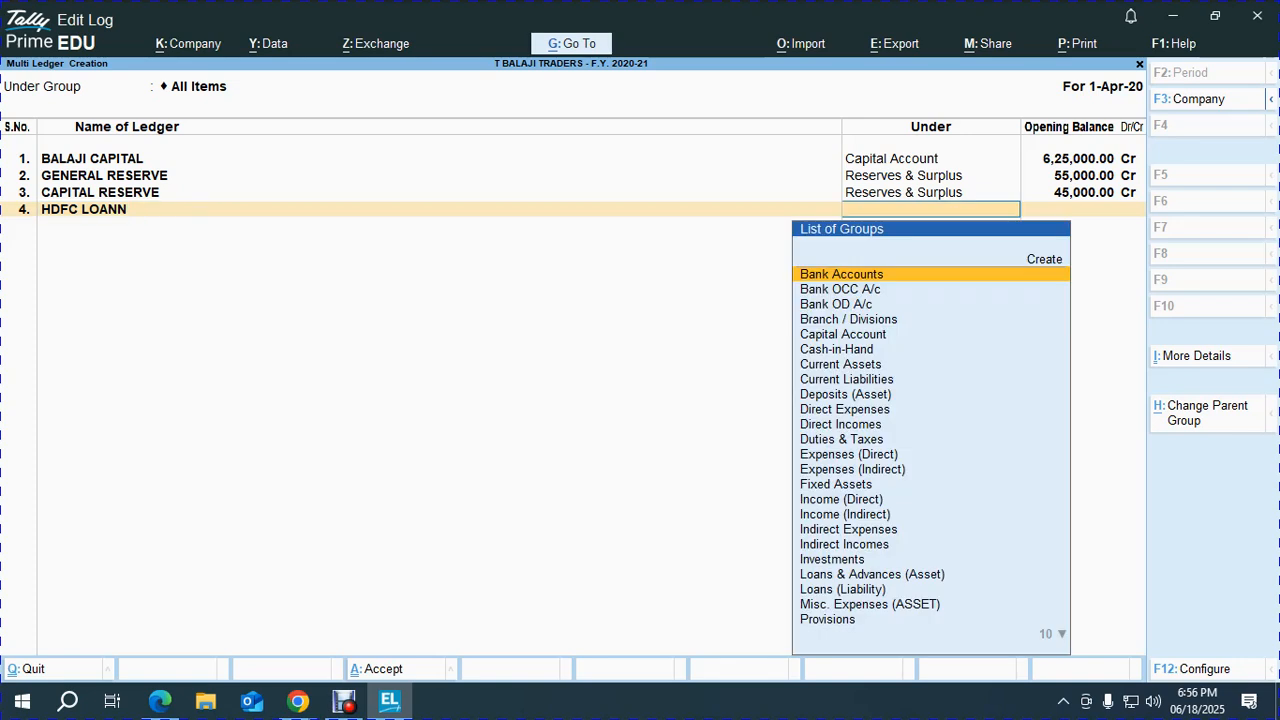
key(BackSpace)
key(BackSpace)
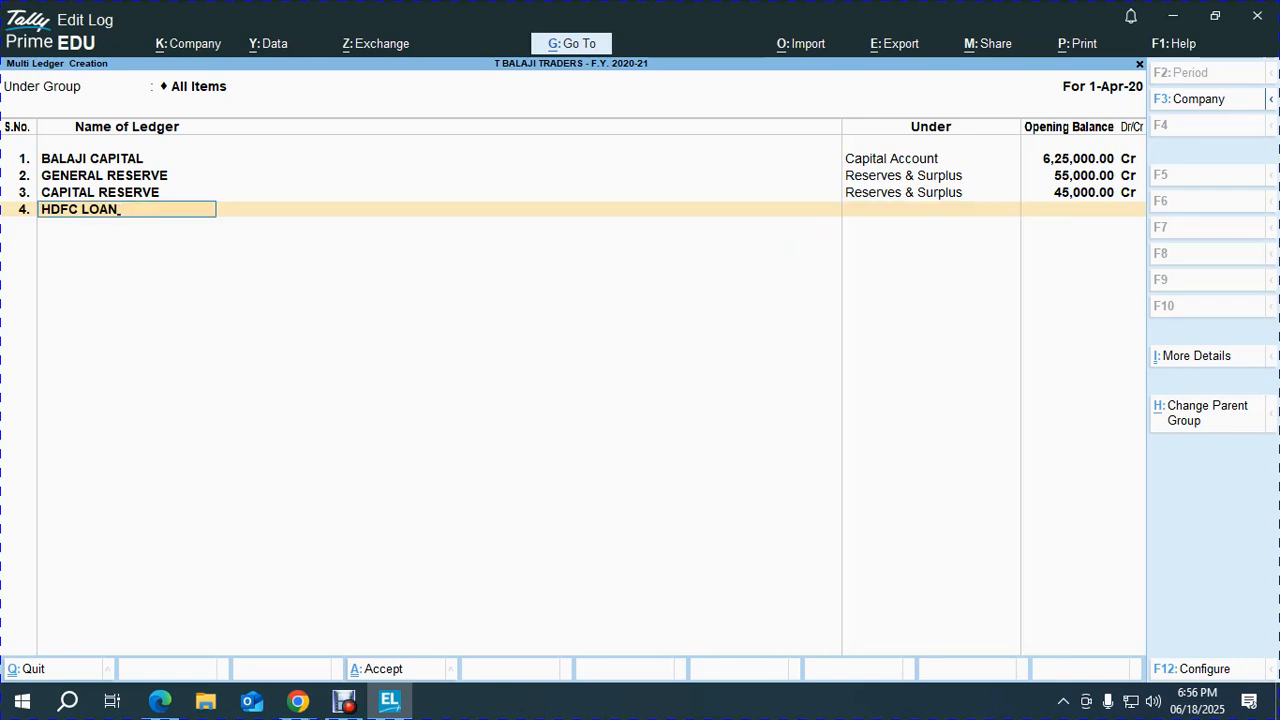
key(Return)
text(SERU)
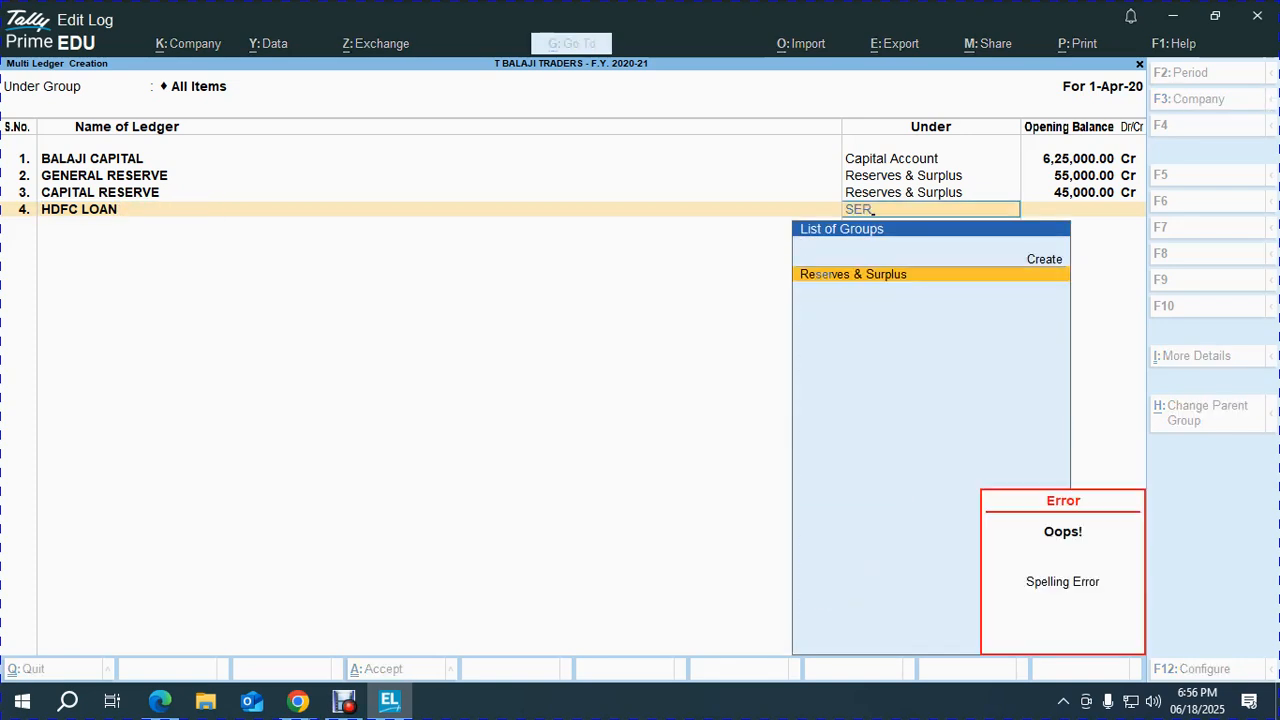
key(BackSpace)
key(BackSpace)
key(BackSpace)
text(SECU)
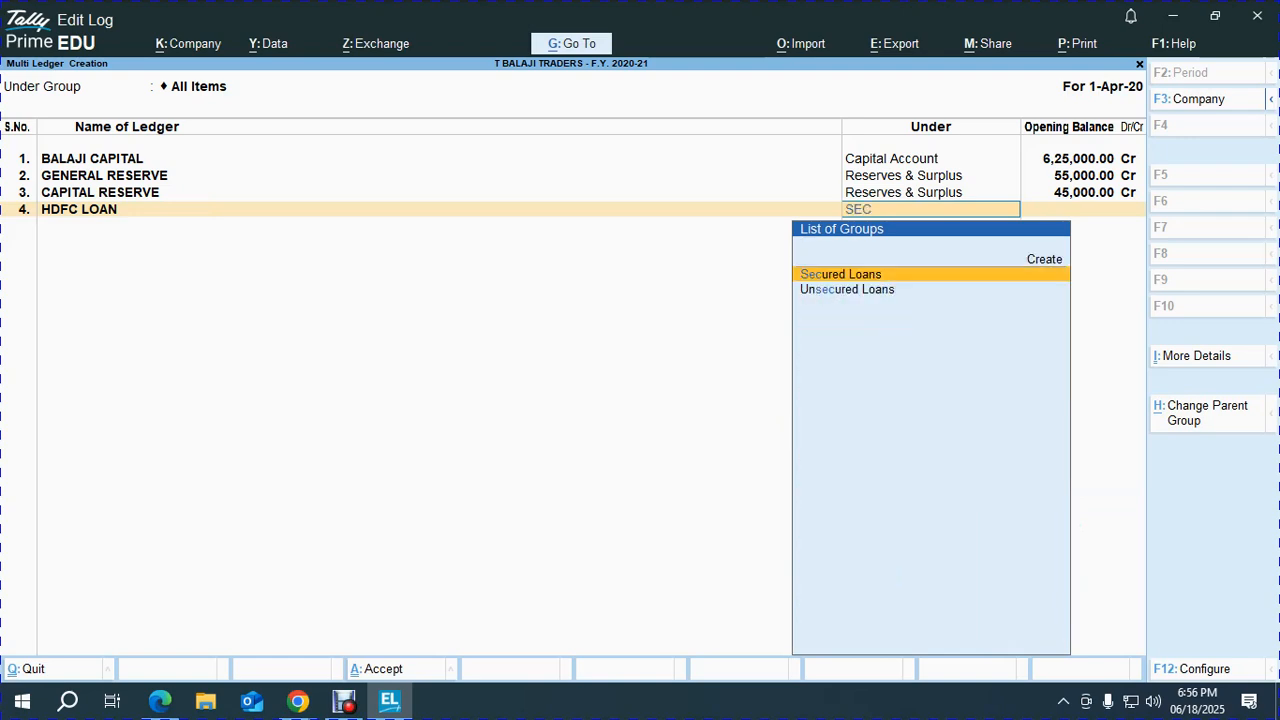
key(Return)
click(160, 700)
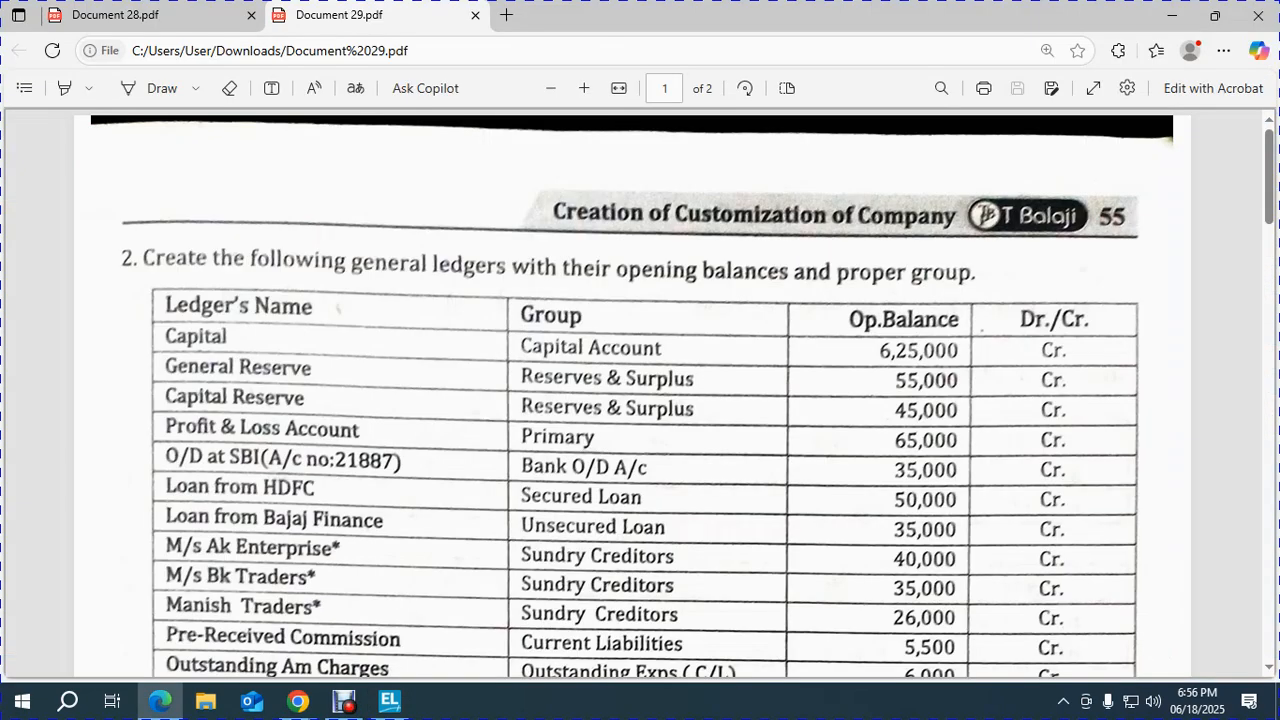
key(alt+Tab)
text(50000)
key(Return)
key(Return)
key(alt+Tab)
Add BAJAJ FINANCE under Unsecured Loans, correcting its opening balance to 35,000 Cr.
scroll(640, 400, down, 2)
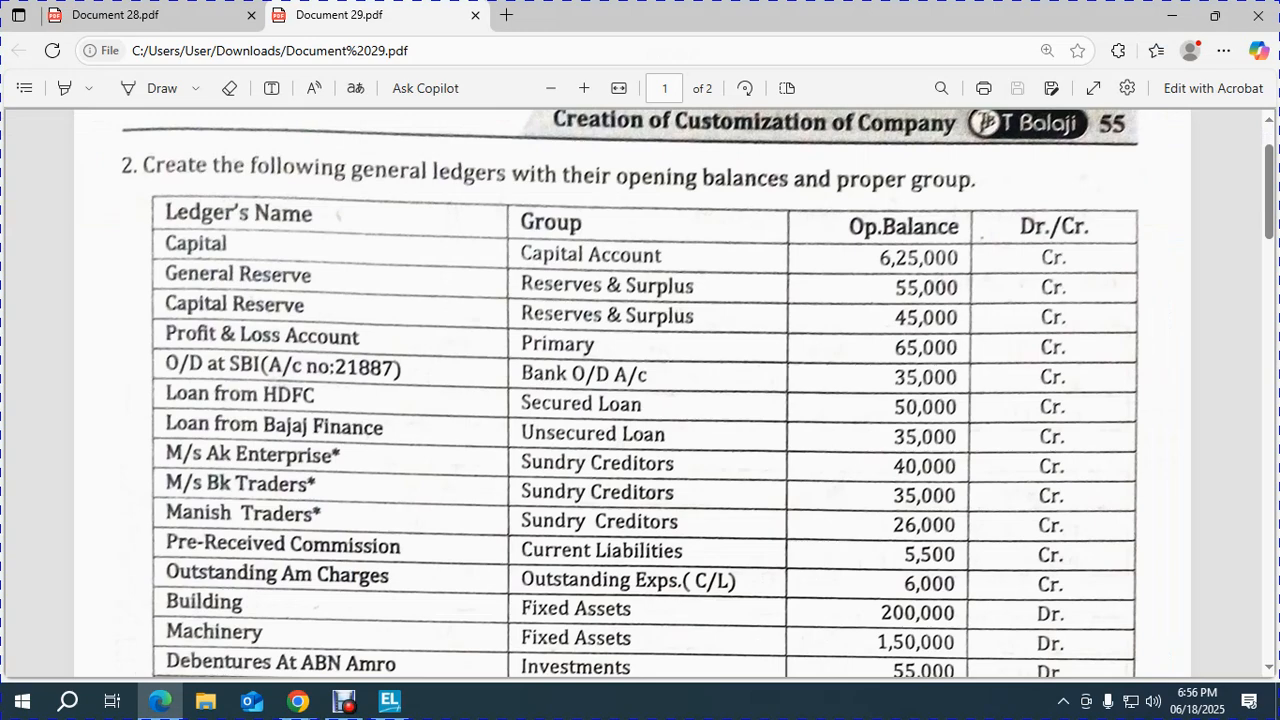
key(alt+Tab)
text(BAJA)
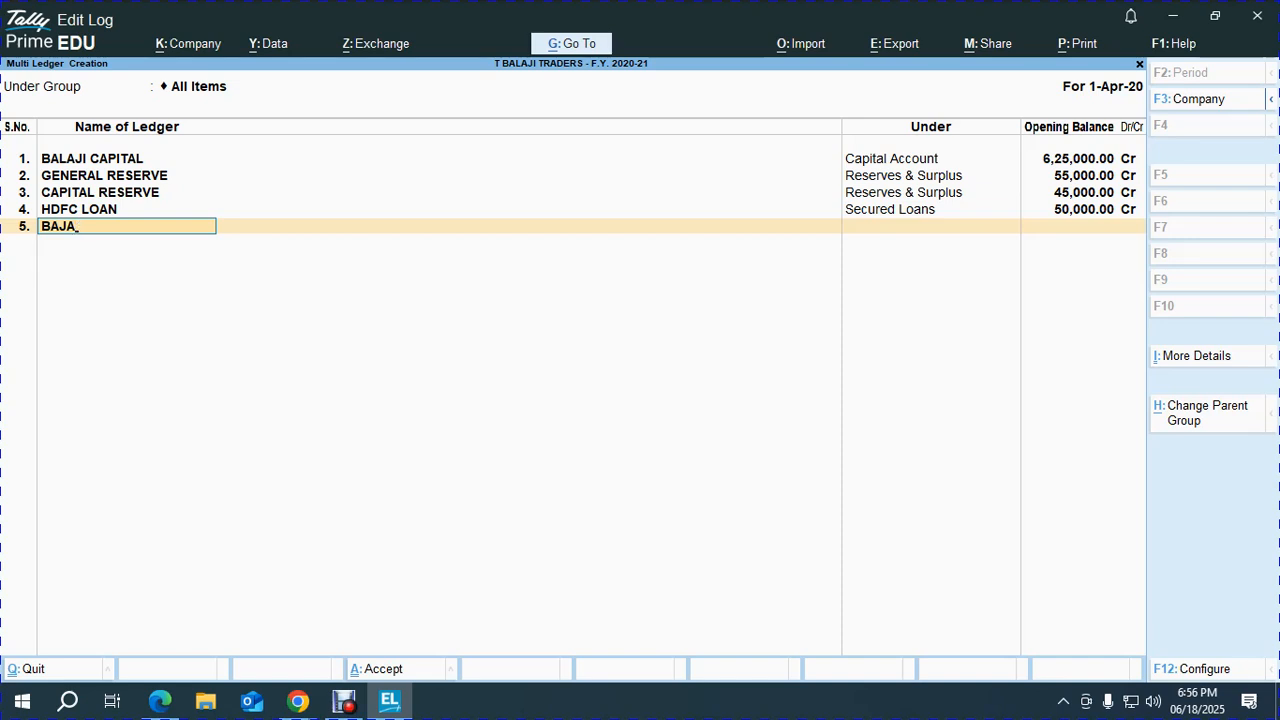
text(F FA)
text(INANCE)
key(Return)
text(un)
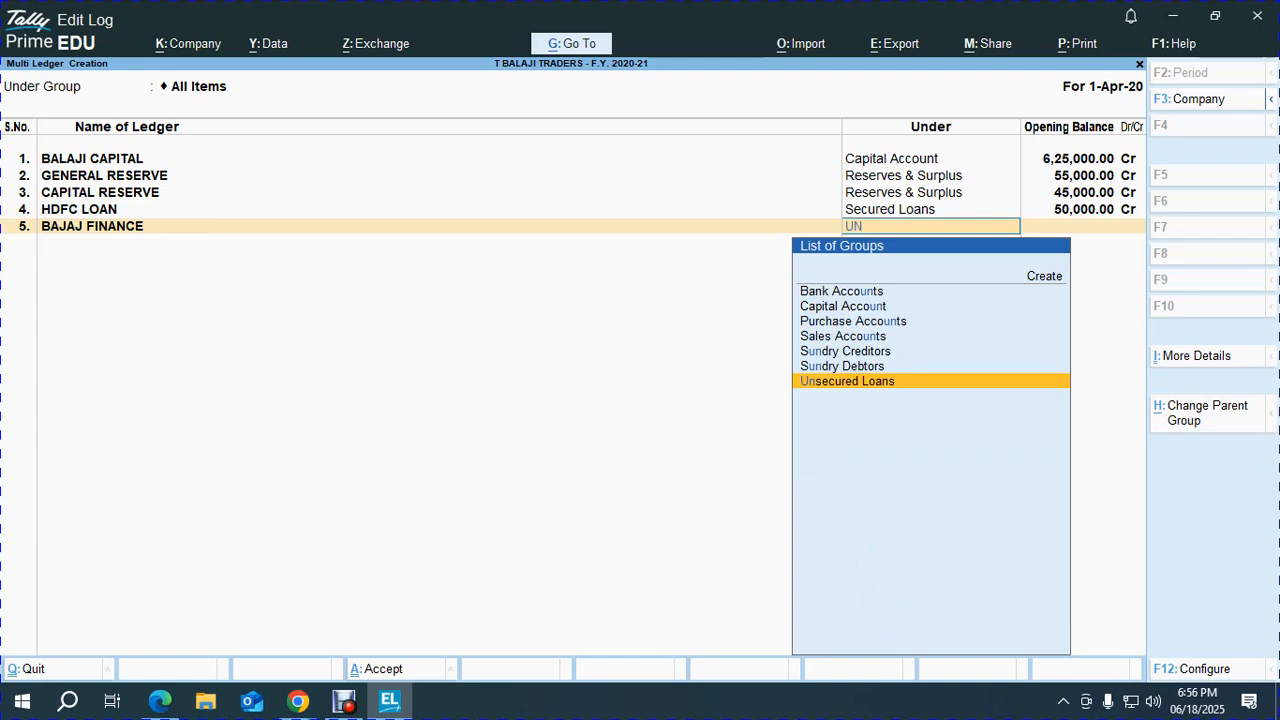
key(Return)
key(alt+Tab)
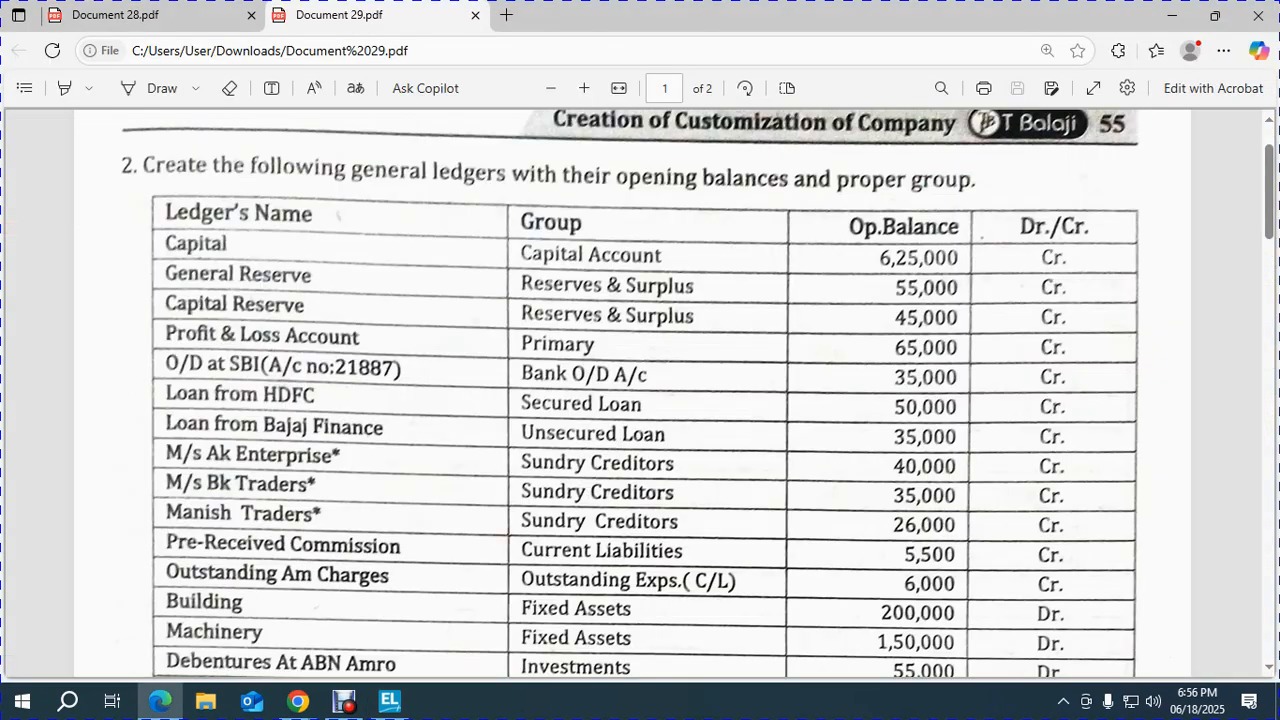
key(alt+Tab)
text(3500)
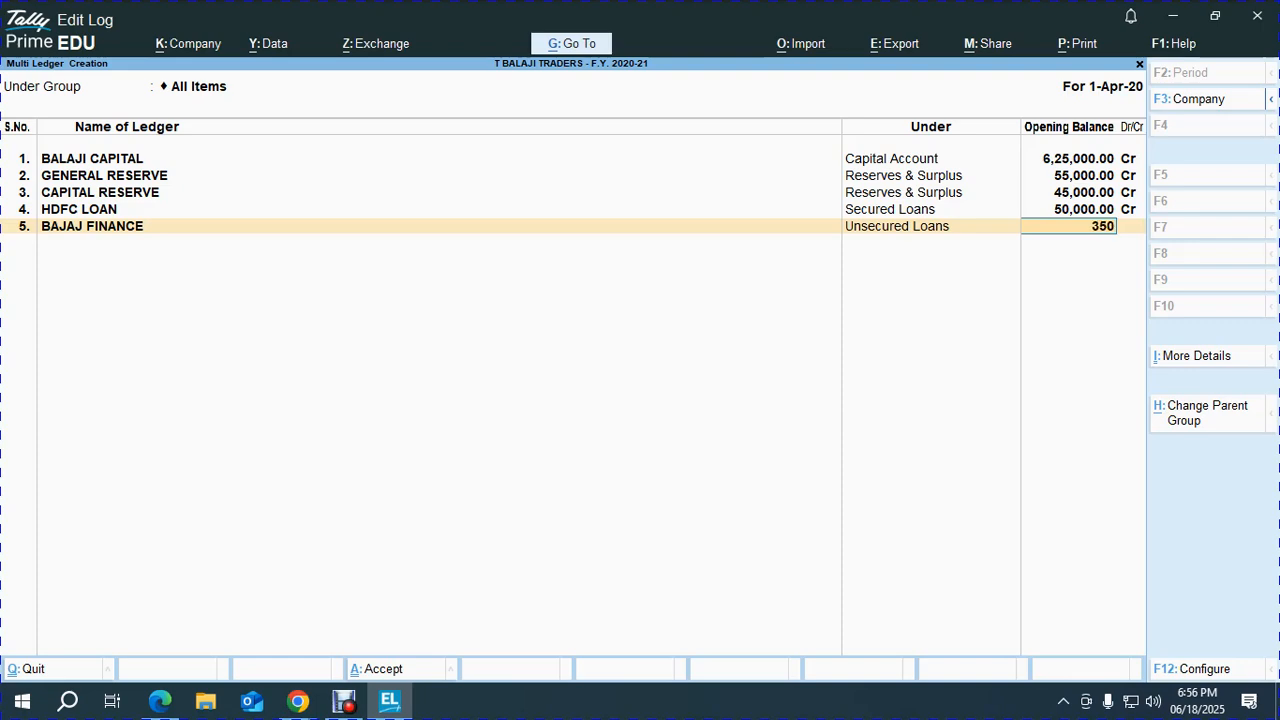
key(Return)
key(BackSpace)
text(35000)
key(Return)
key(Return)
key(alt+Tab)
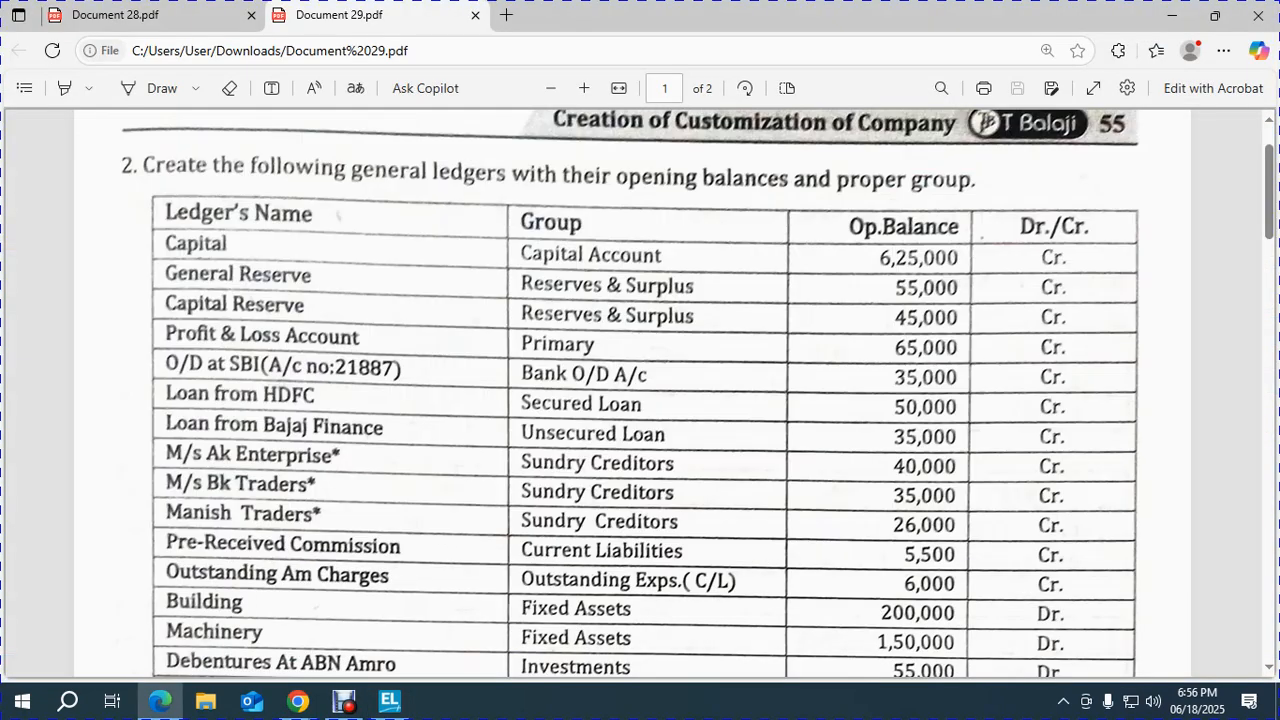
Scroll the exercise PDF down to page 2's Creditors bill details, then return to TallyPrime.
scroll(640, 400, down, 3)
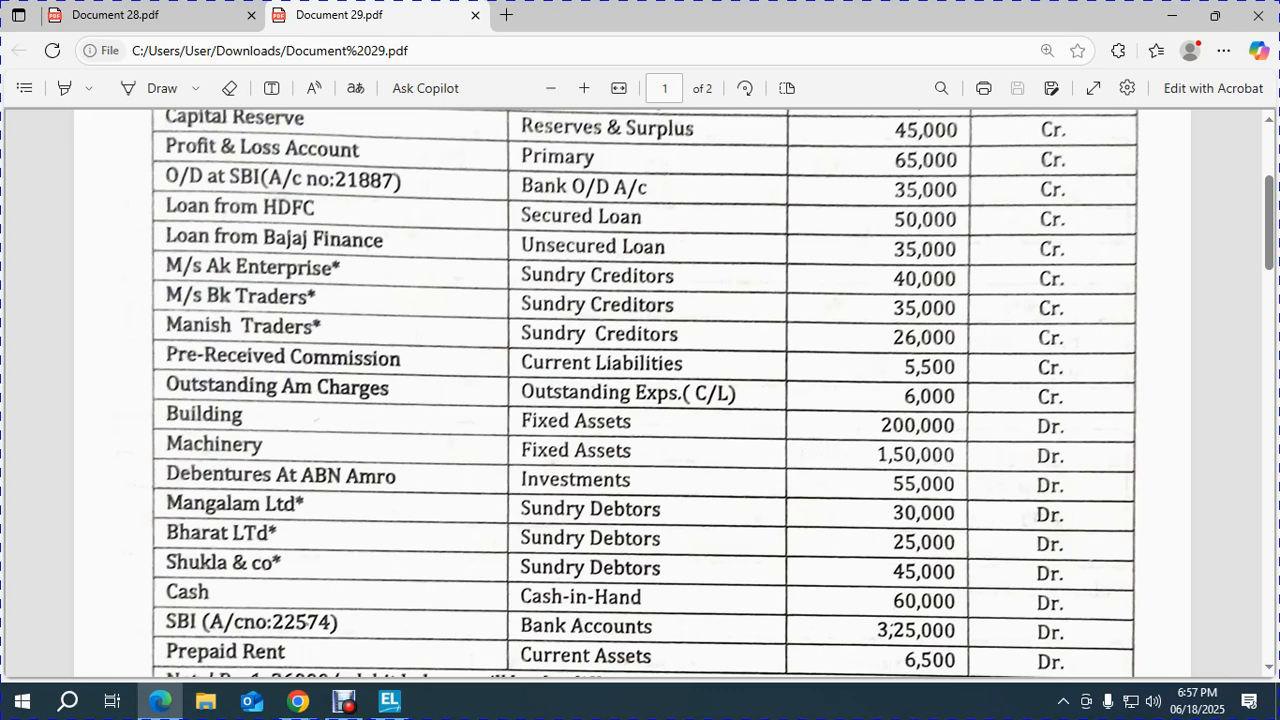
scroll(640, 400, down, 13)
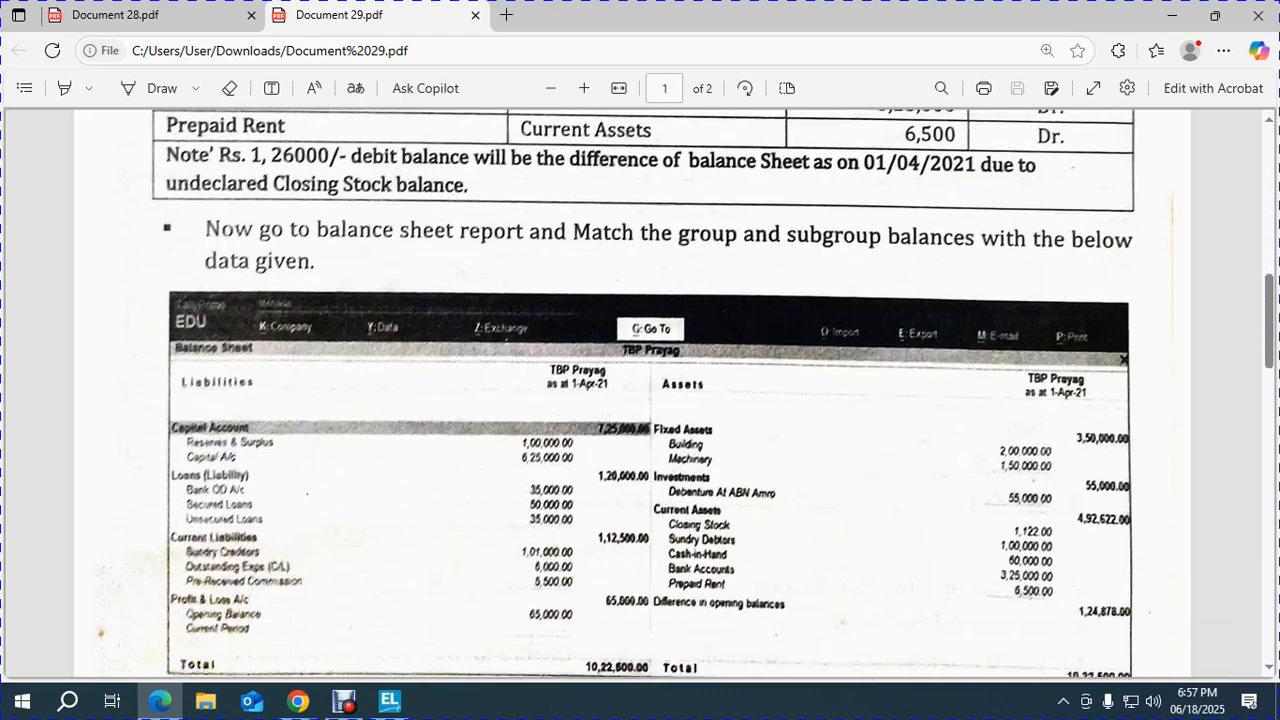
scroll(640, 400, down, 5)
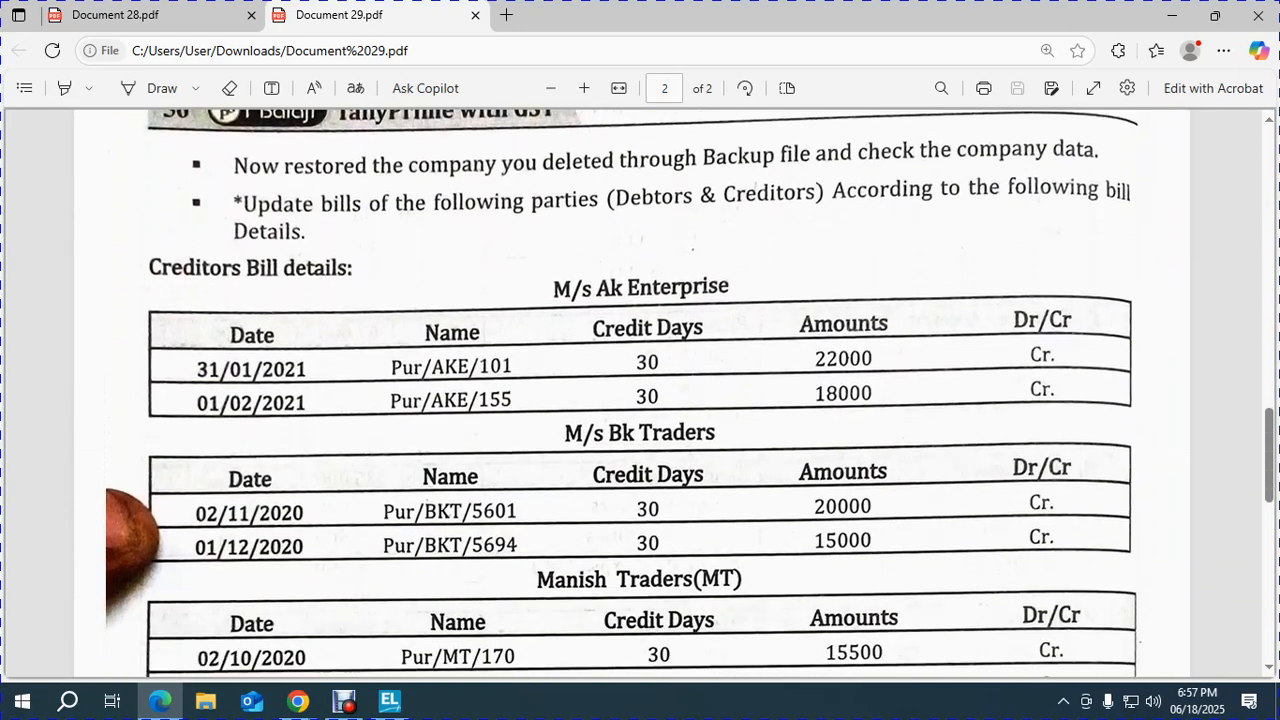
key(alt+Tab)
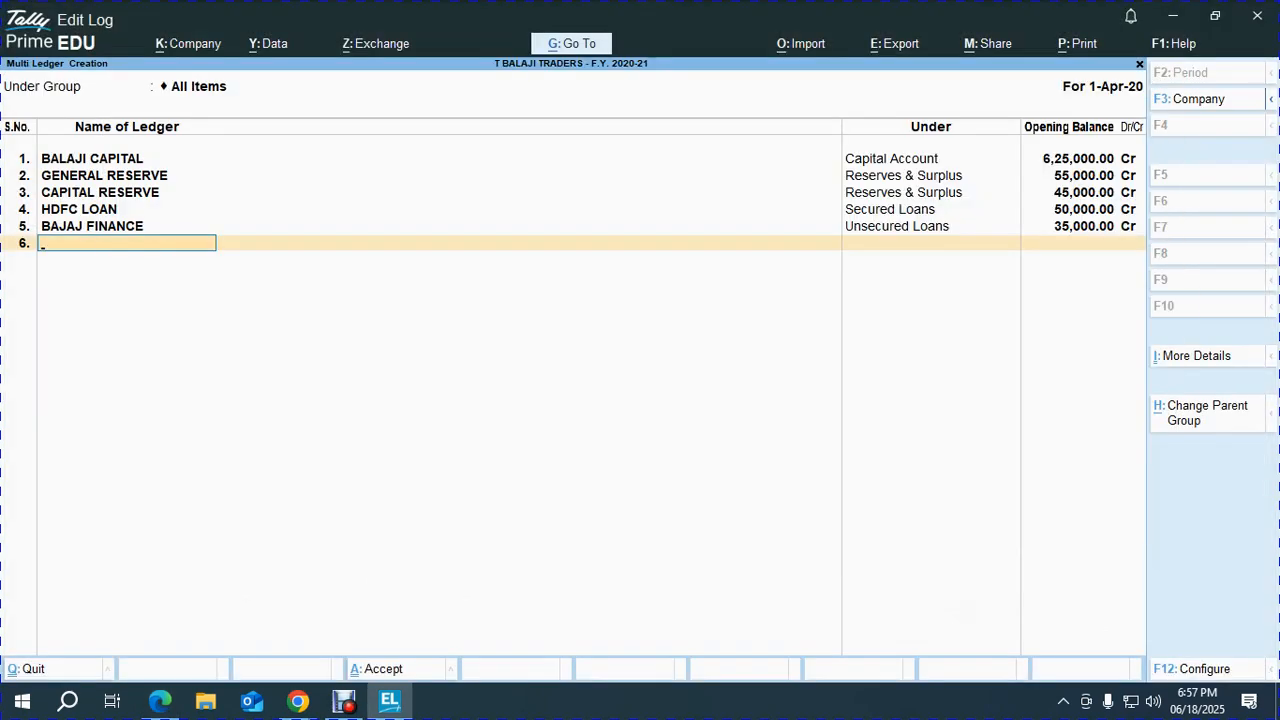
Check the bill-wise entry setting in the F11 company features.
key(F11)
key(Return)
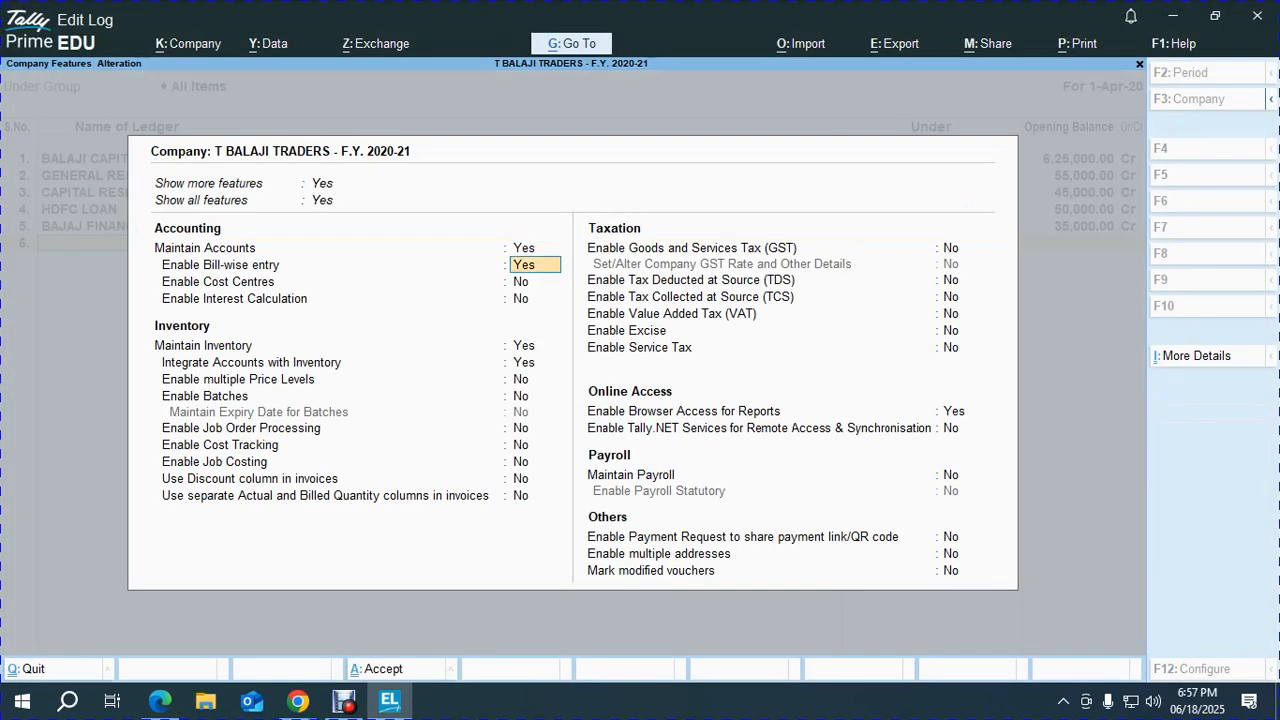
key(ctrl)
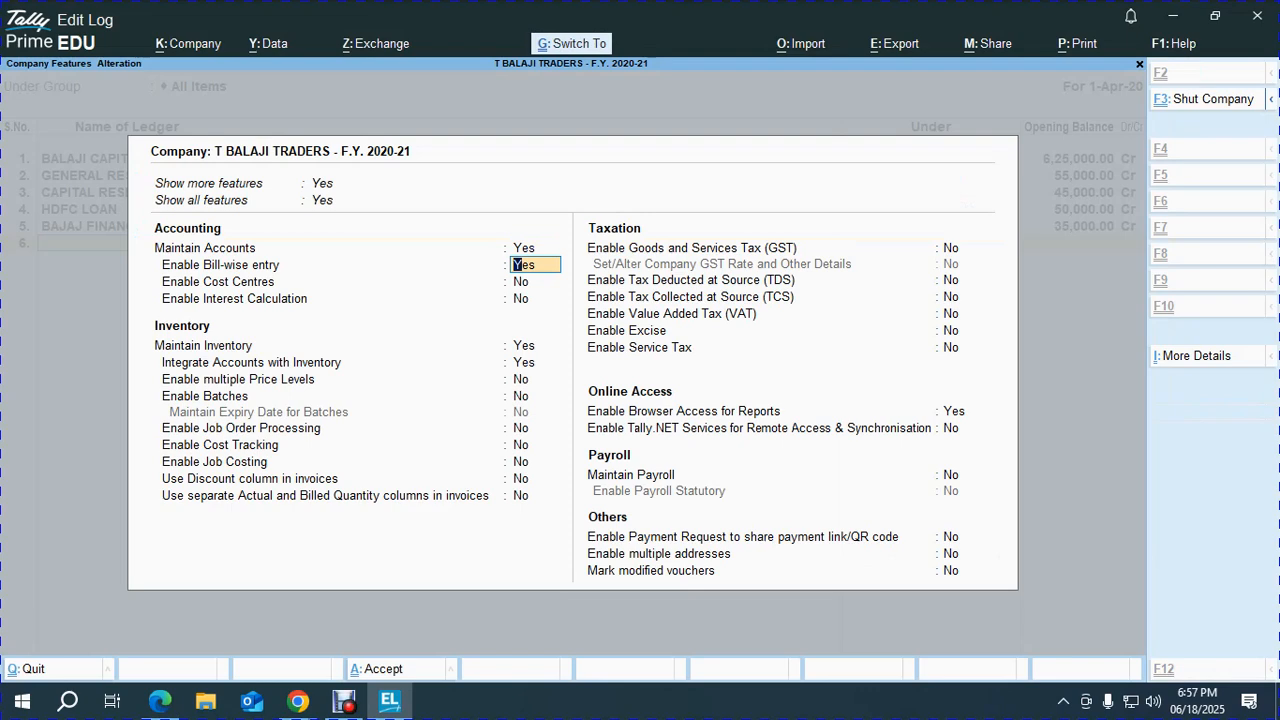
key(ctrl+a)
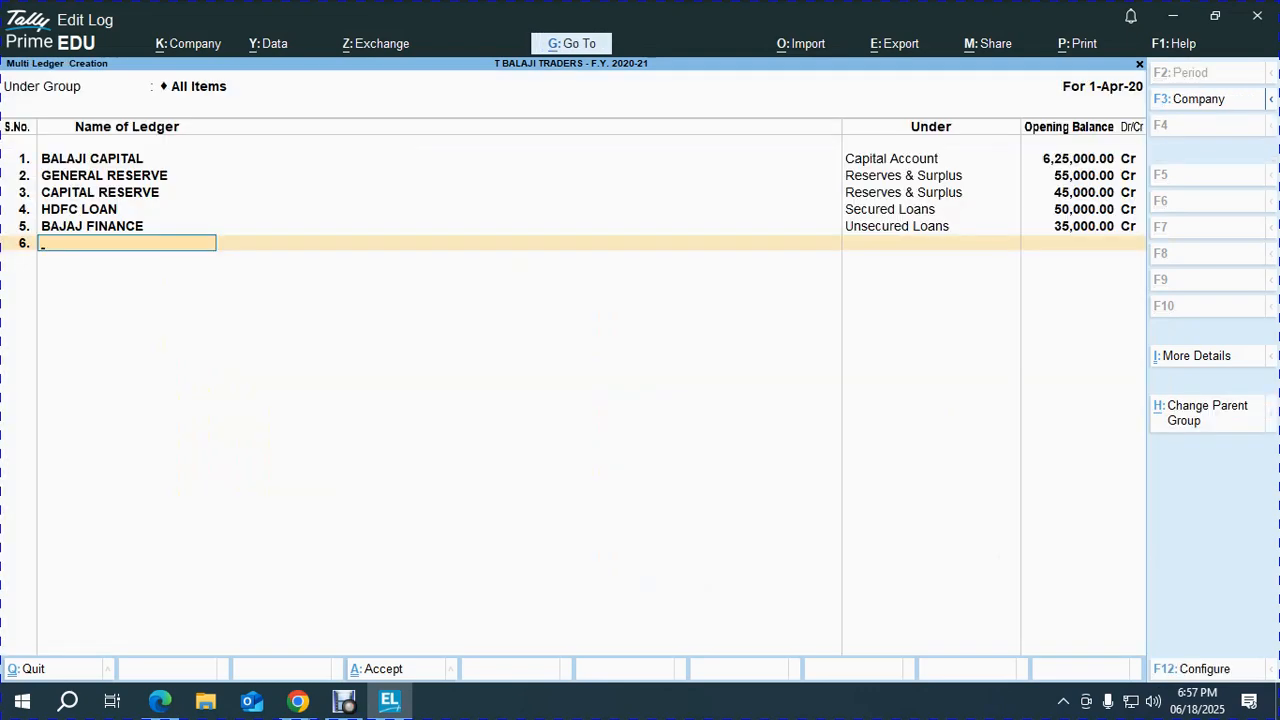
Add A K TRADERS under Sundry Creditors with a 40,000 Cr opening balance.
text(A K TRADERS)
key(Return)
text(sun)
key(Return)
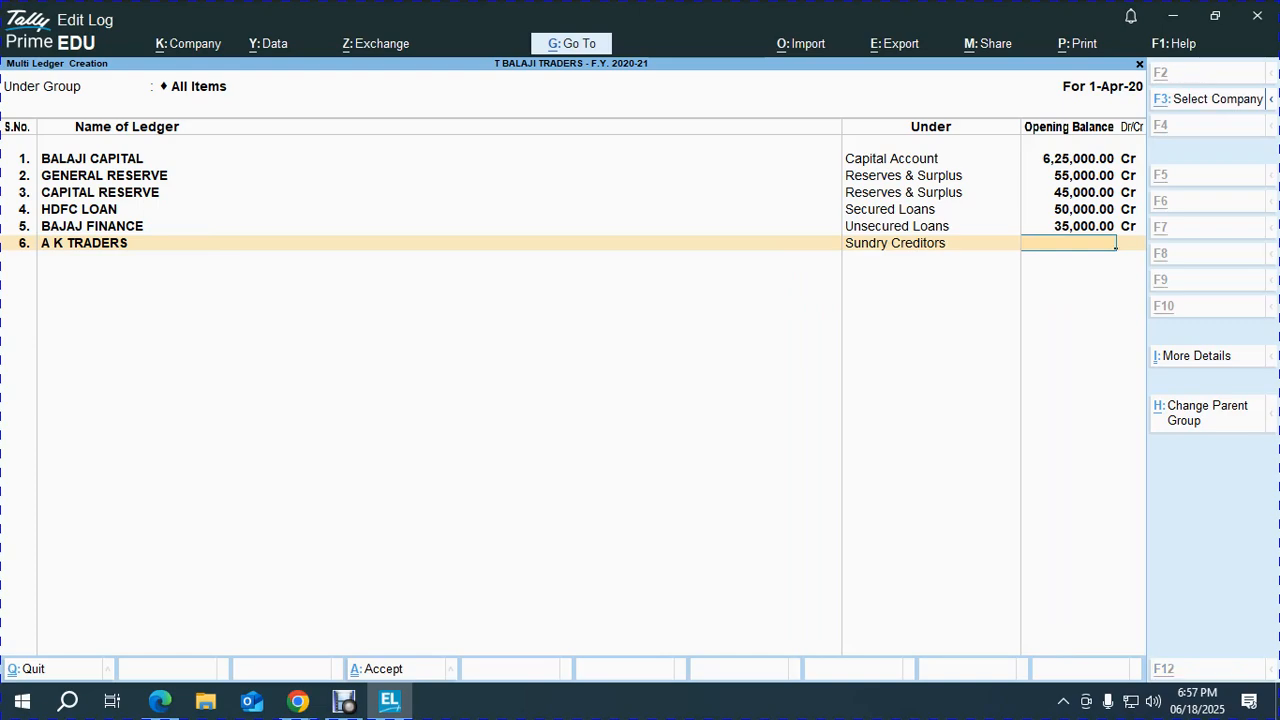
key(alt+Tab)
key(alt+Tab)
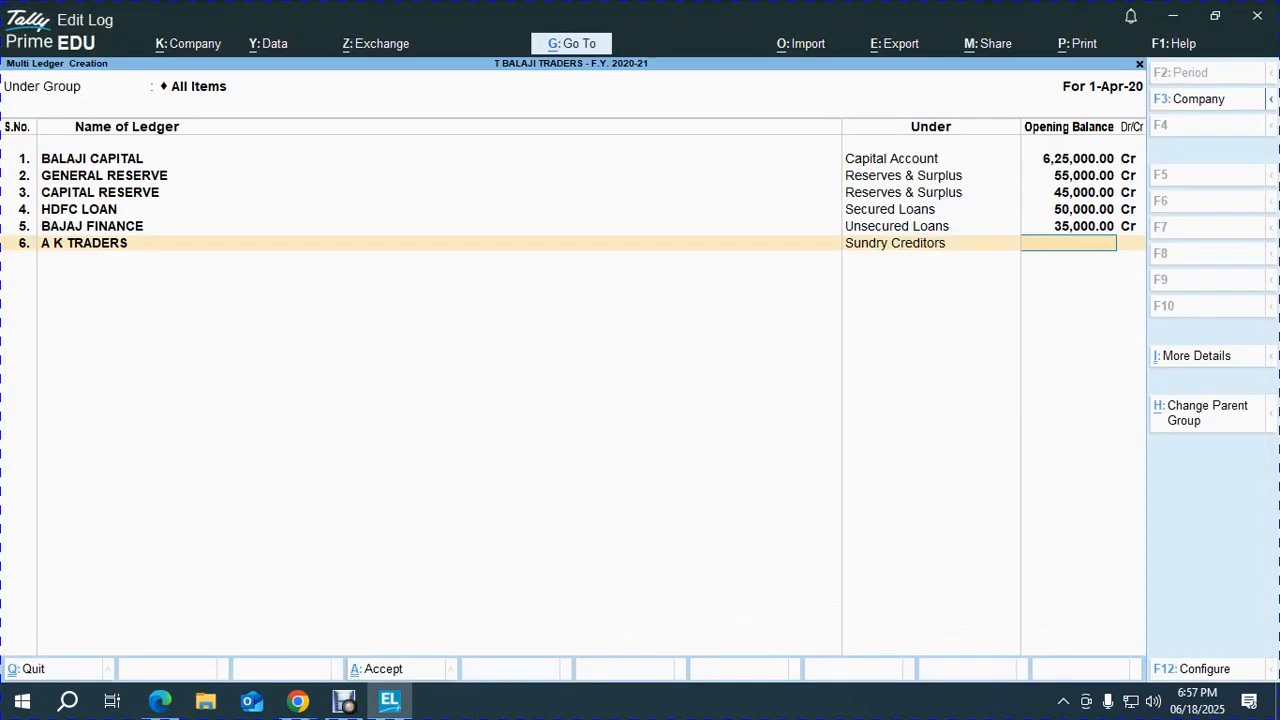
text(40,000)
key(Return)
key(Return)
key(alt+Tab)
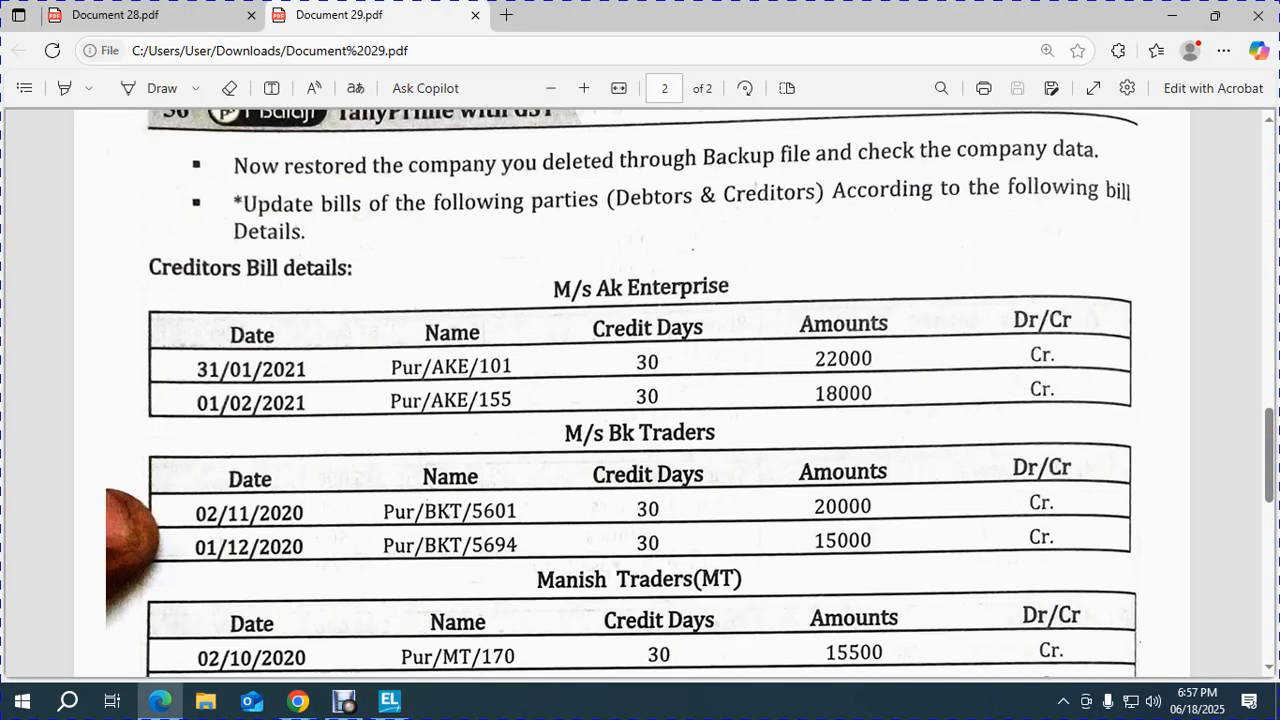
Try a 31.3.2021 bill in A K TRADERS' bill-wise breakup, then abandon the breakup.
key(alt+Tab)
key(BackSpace)
text(31.3.2021)
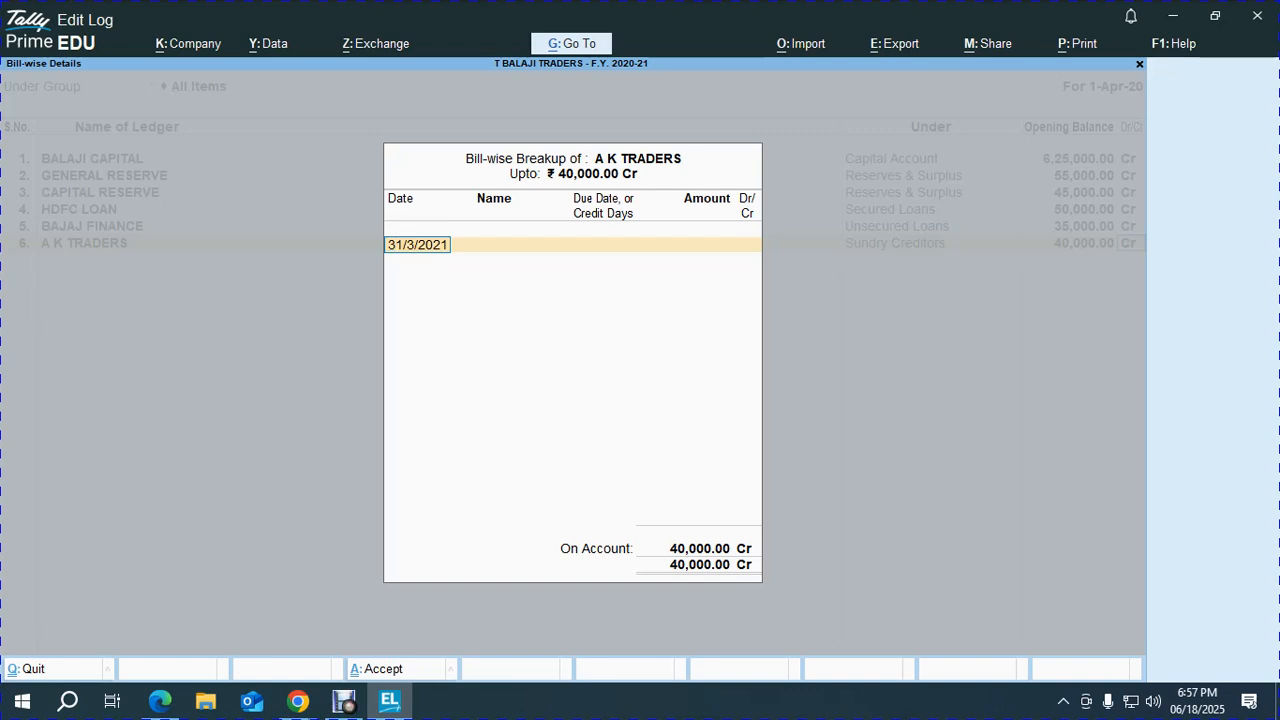
key(BackSpace)
key(Escape)
key(y)
key(alt+Tab)
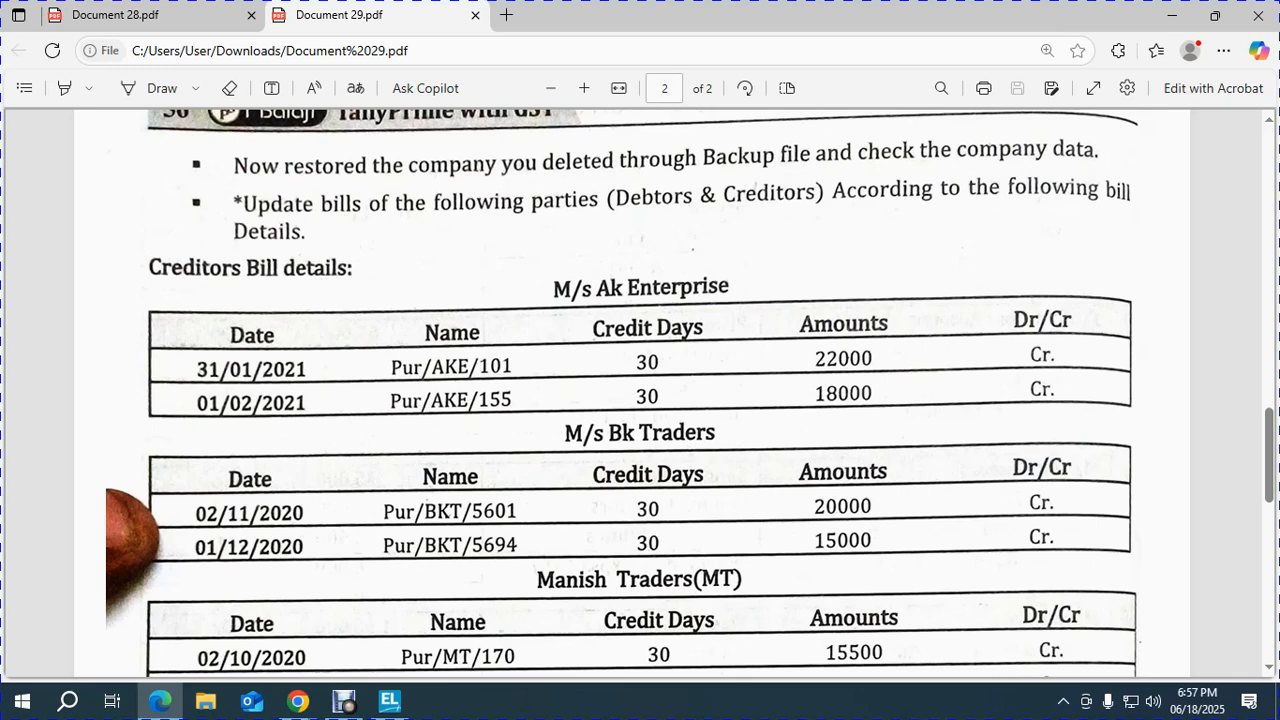
key(alt+Tab)
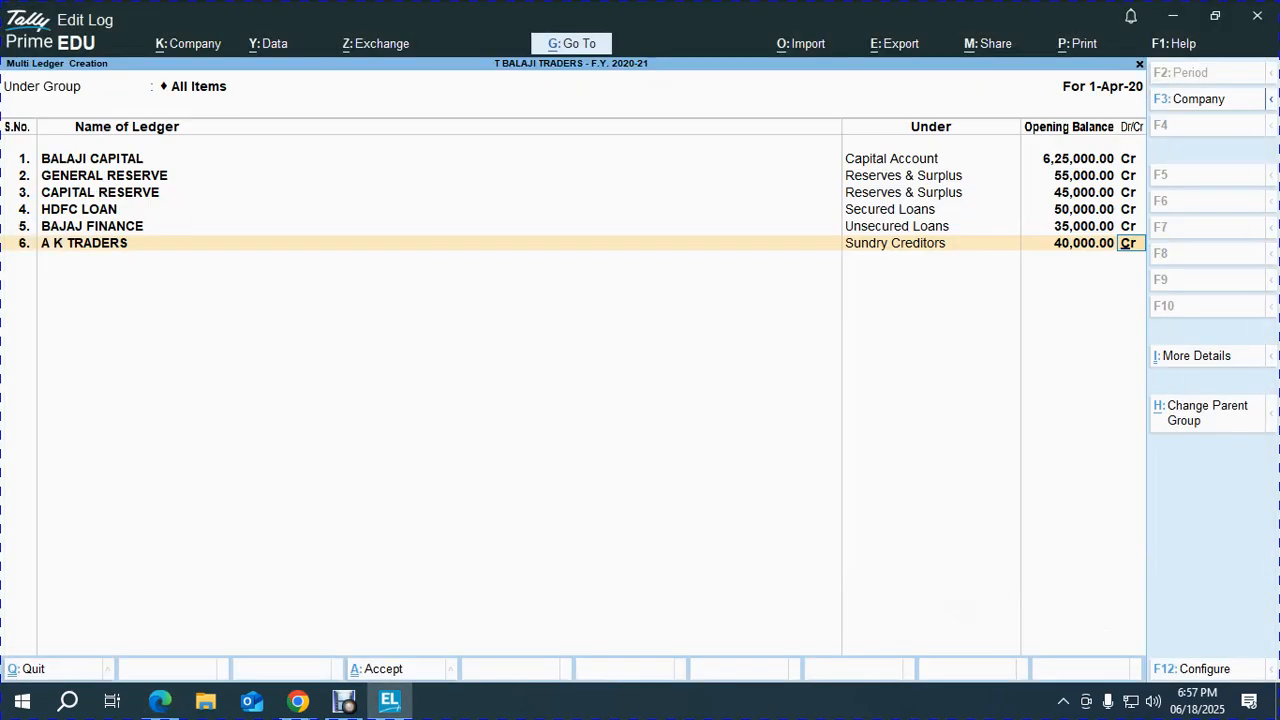
key(Return)
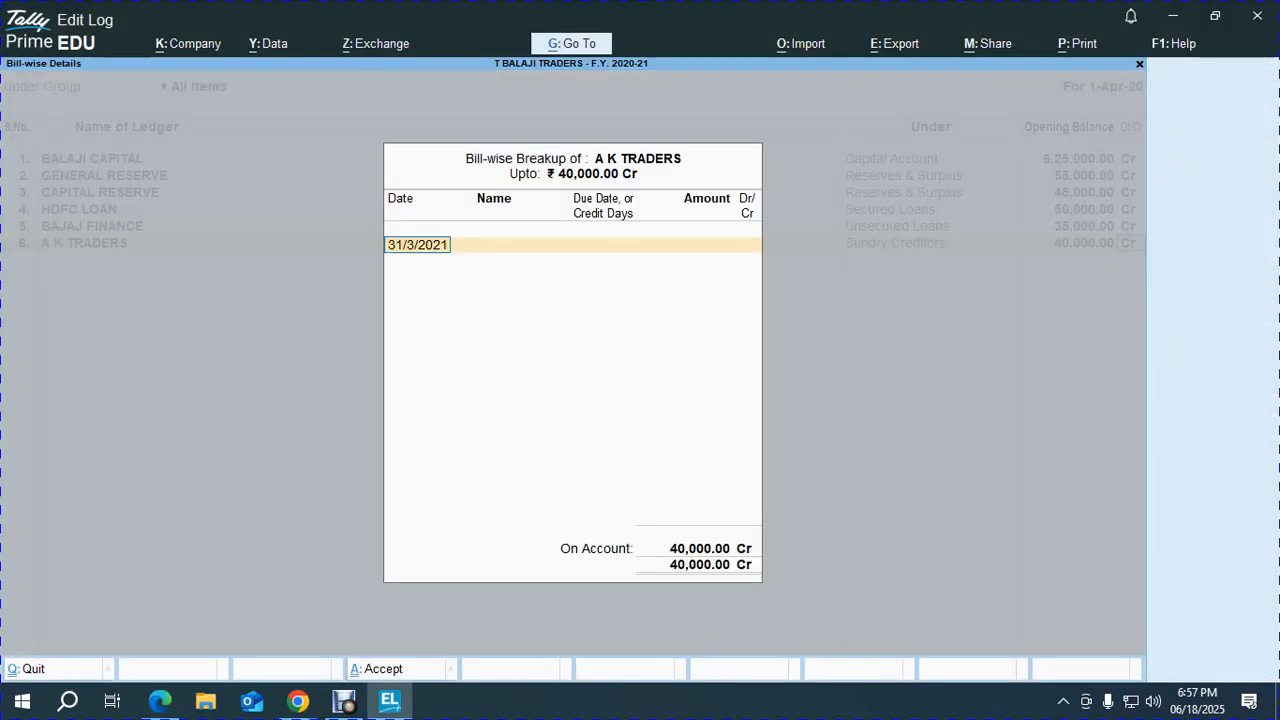
key(BackSpace)
key(Escape)
Clear the unfinished row 6 and exit Multi Ledger Creation to the Gateway of Tally.
key(BackSpace)
key(BackSpace)
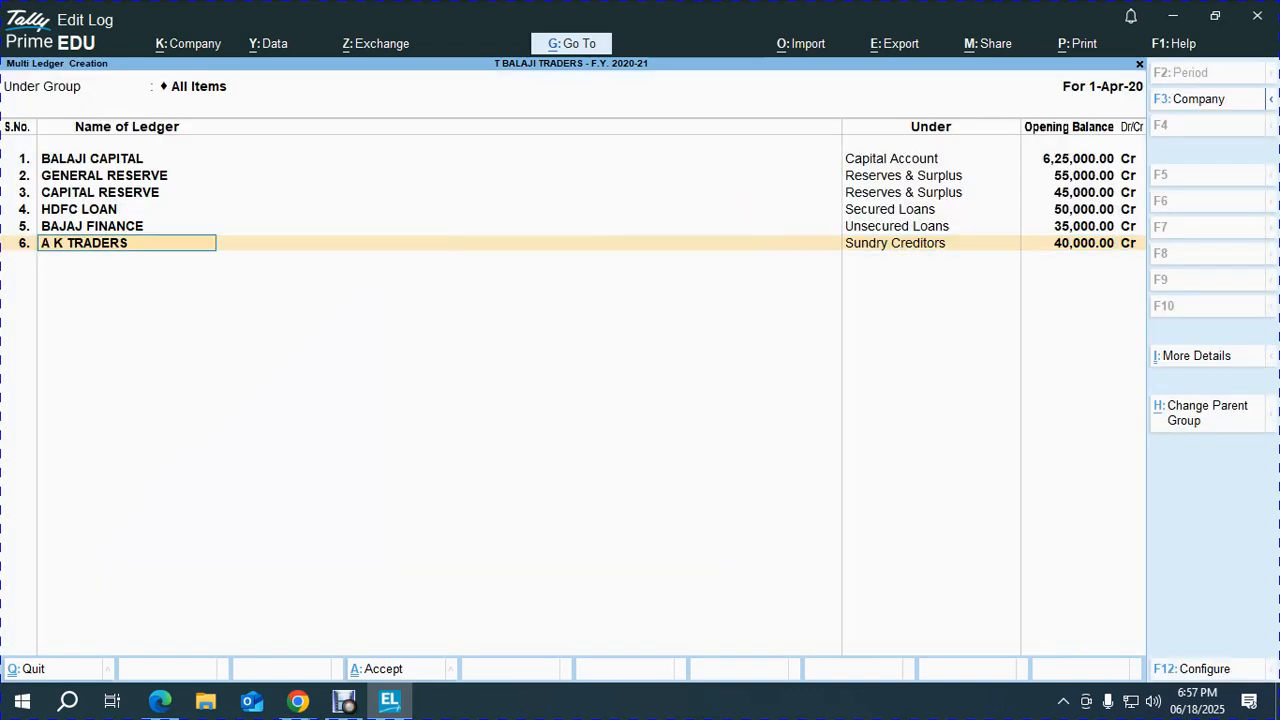
key(Up)
key(Return)
key(Return)
key(Return)
key(Return)
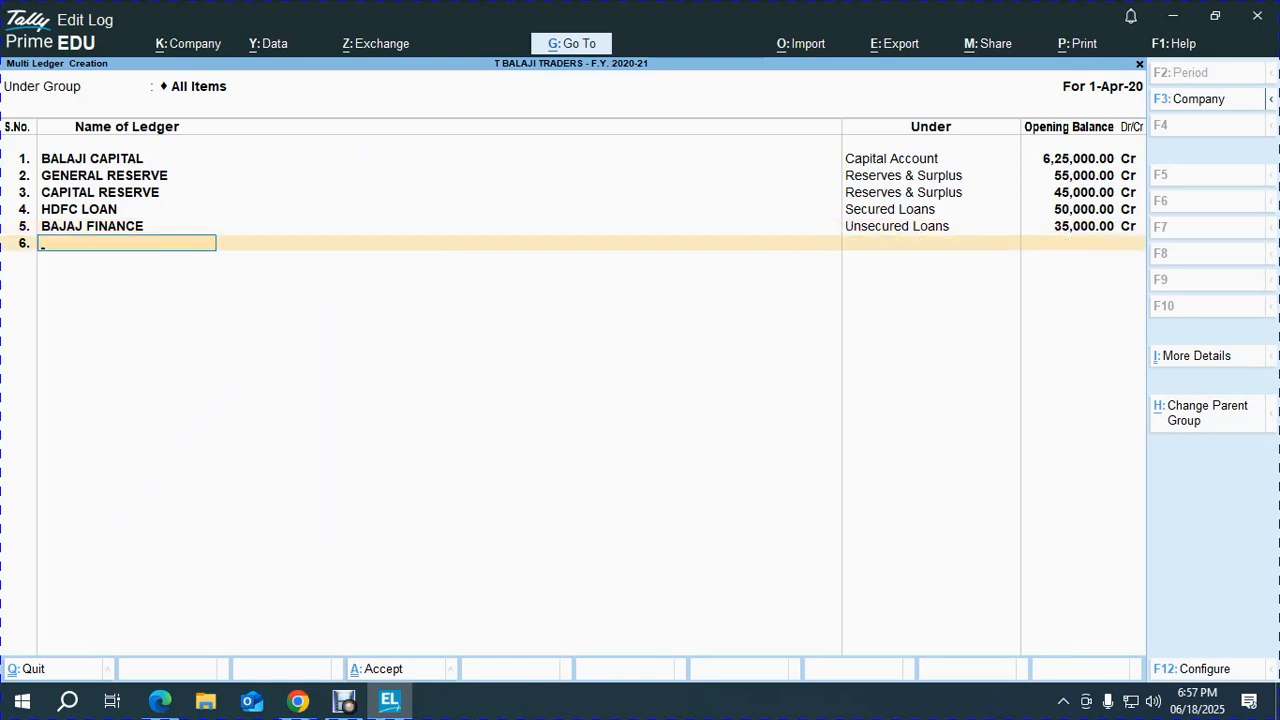
key(Return)
key(Return)
key(Escape)
key(Escape)
key(Escape)
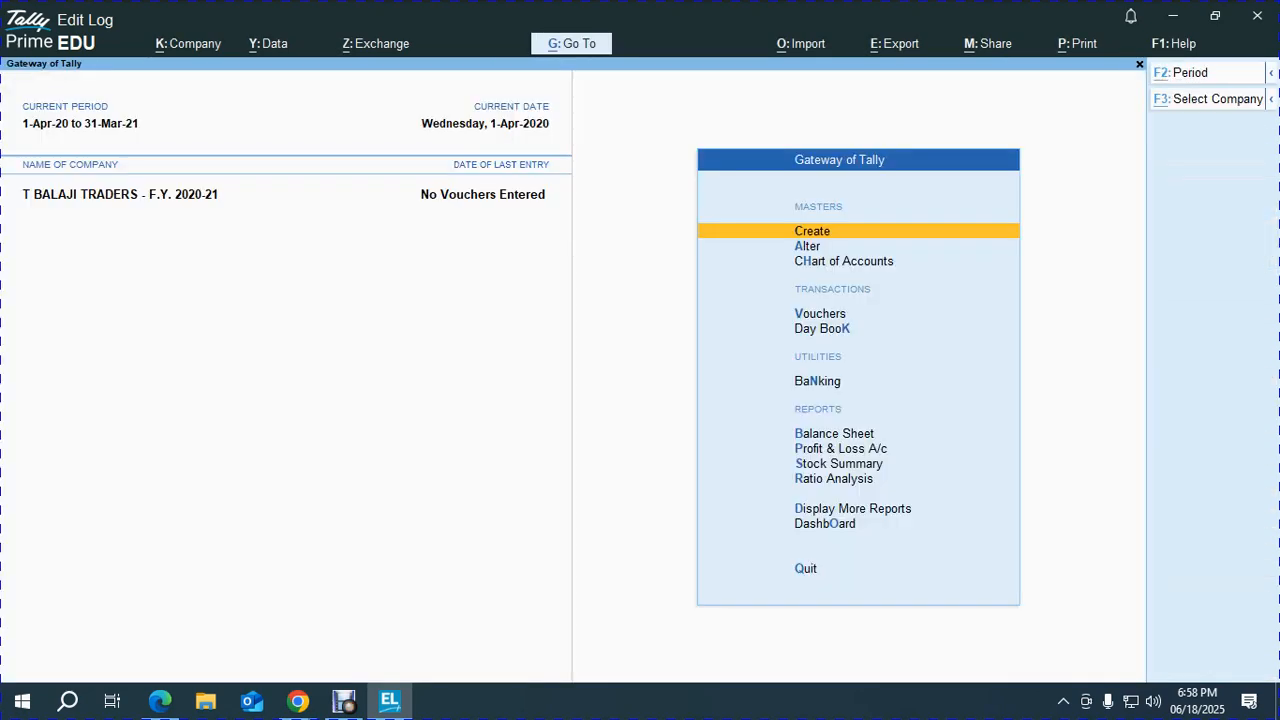
Rename the company to T BALAJI TRADERS - F.Y. 2021-22 in the company alteration screen.
key(alt+k)
key(a)
key(Return)
key(Return)
key(Return)
key(Return)
key(Return)
key(Return)
key(Return)
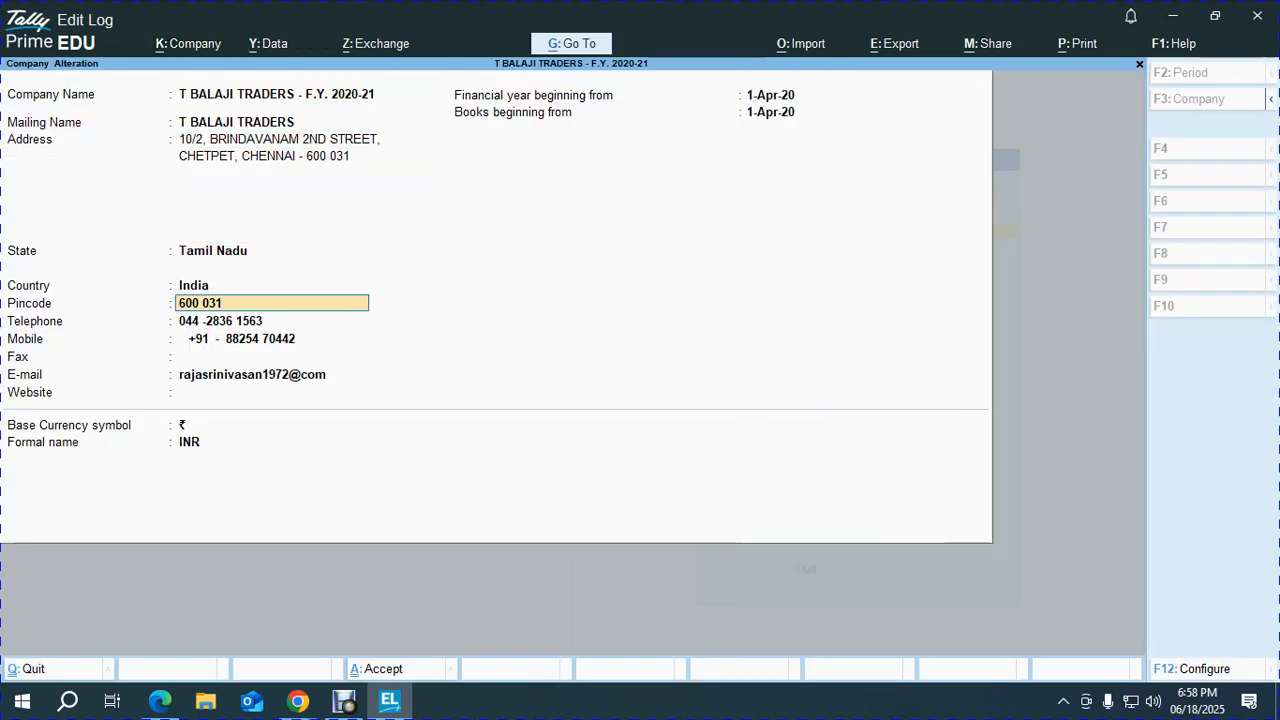
key(Up)
key(Up)
key(Up)
key(Up)
key(Up)
key(Up)
key(Up)
key(Up)
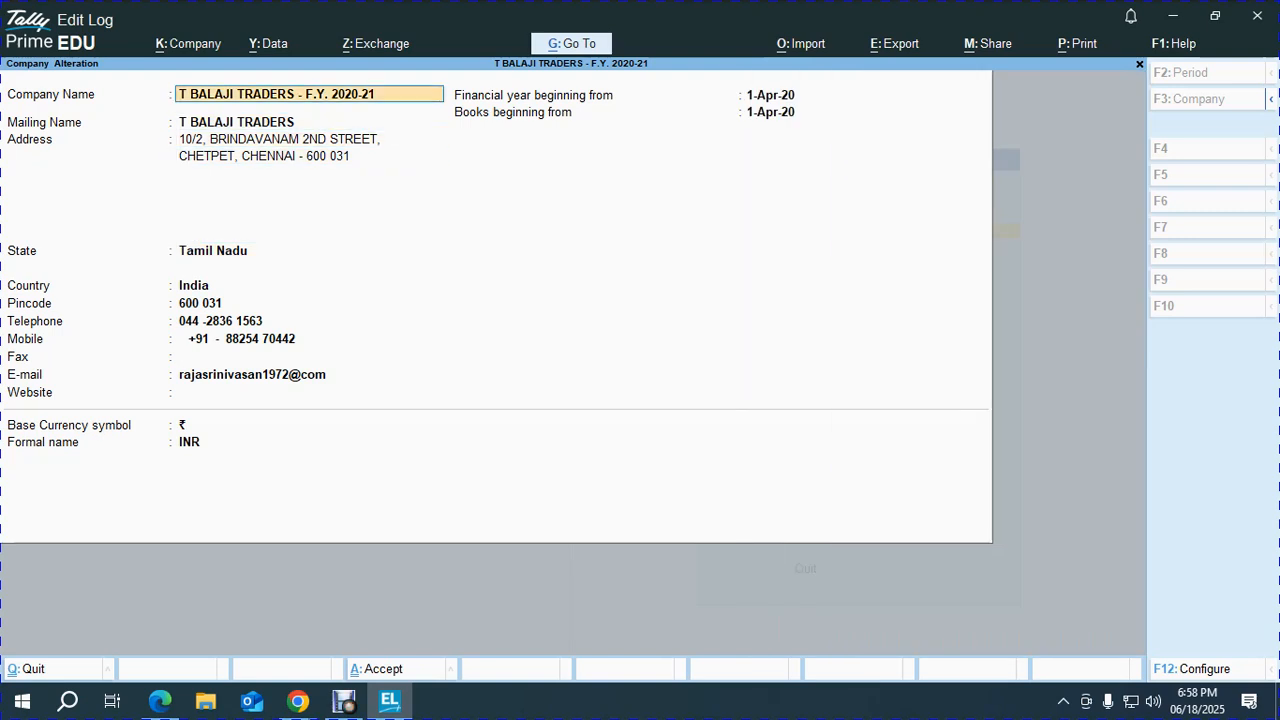
key(End)
key(BackSpace)
key(BackSpace)
text(1-22)
key(Return)
key(Return)
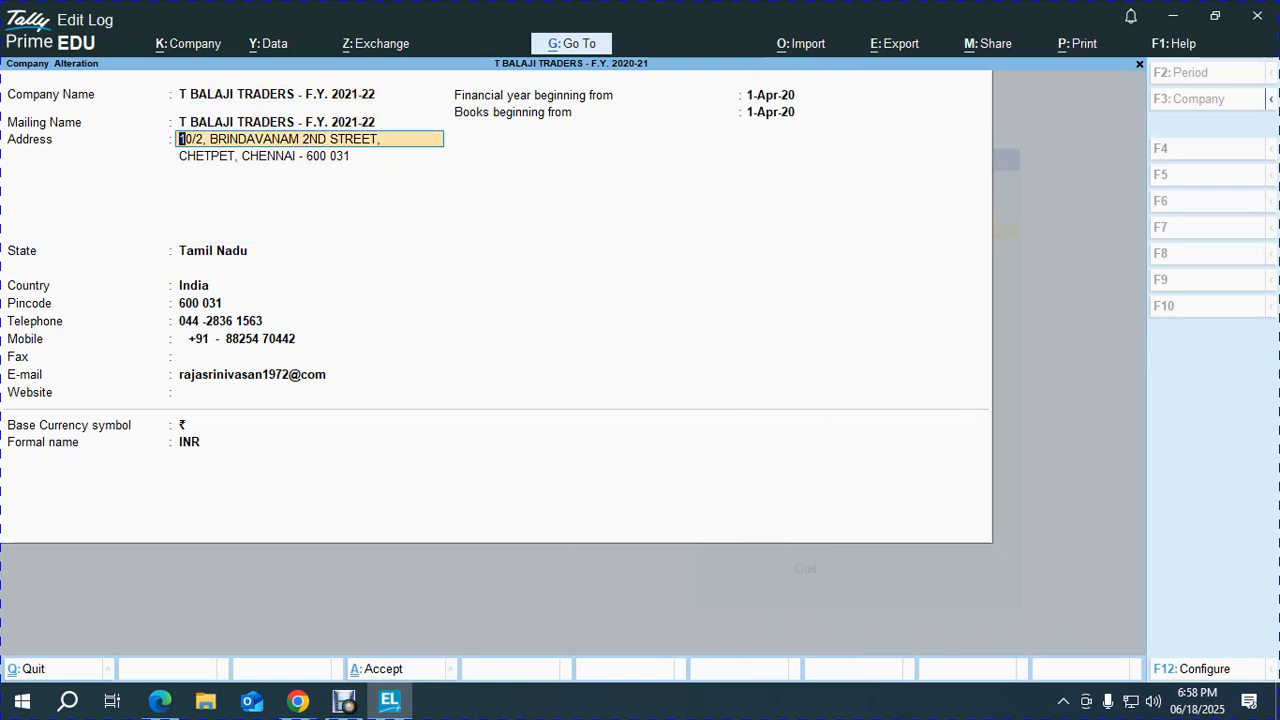
Trim the year off the company's mailing name.
key(Up)
key(End)
key(BackSpace)
key(BackSpace)
key(BackSpace)
key(BackSpace)
key(BackSpace)
key(BackSpace)
key(BackSpace)
key(BackSpace)
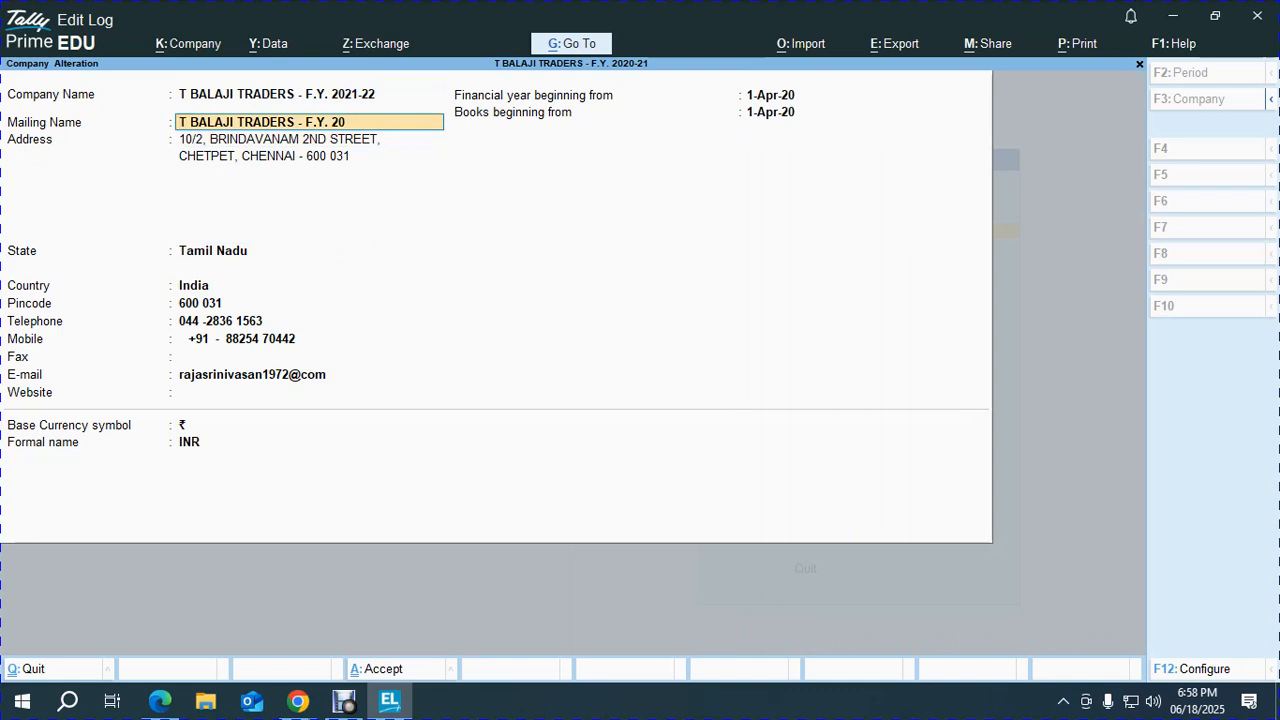
key(BackSpace)
key(BackSpace)
key(BackSpace)
key(BackSpace)
key(Return)
key(Return)
key(Return)
key(Return)
key(Return)
key(Return)
key(Return)
key(Return)
Set the financial year and books beginning to 1-Apr-21 and save the company alteration.
key(Return)
key(Return)
key(Return)
key(Return)
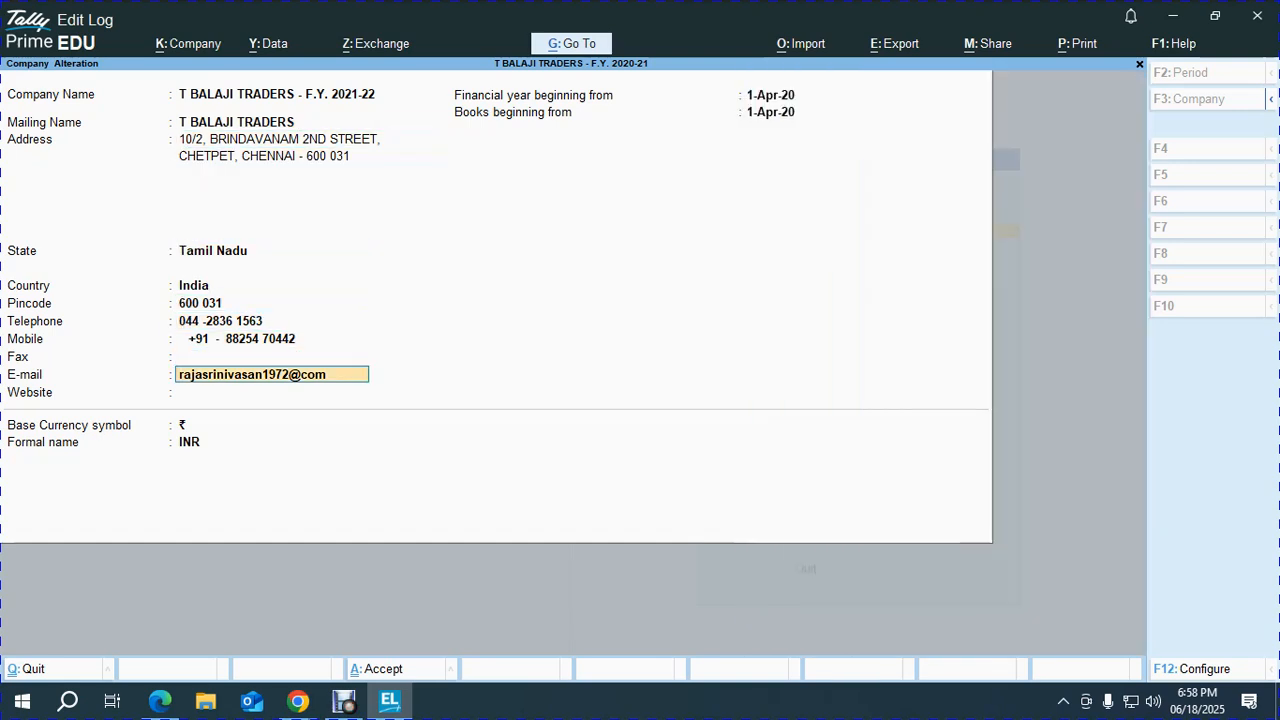
text(A21)
key(Return)
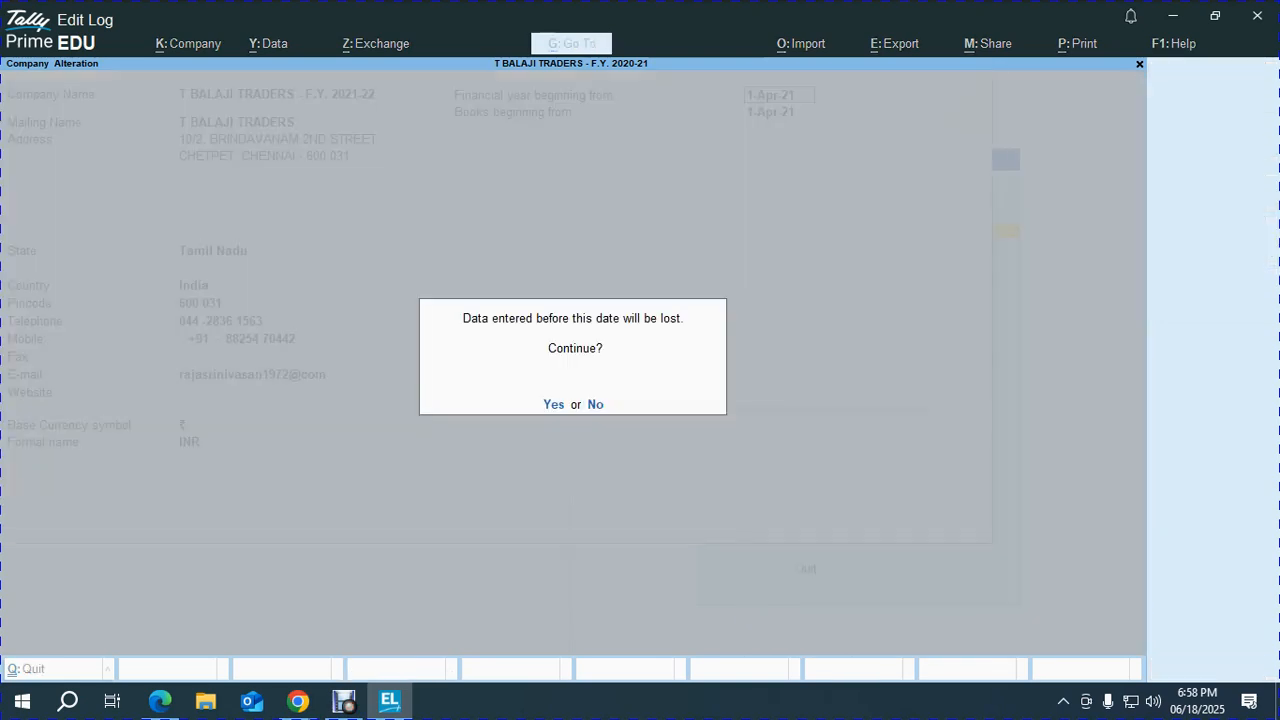
key(y)
key(y)
key(Return)
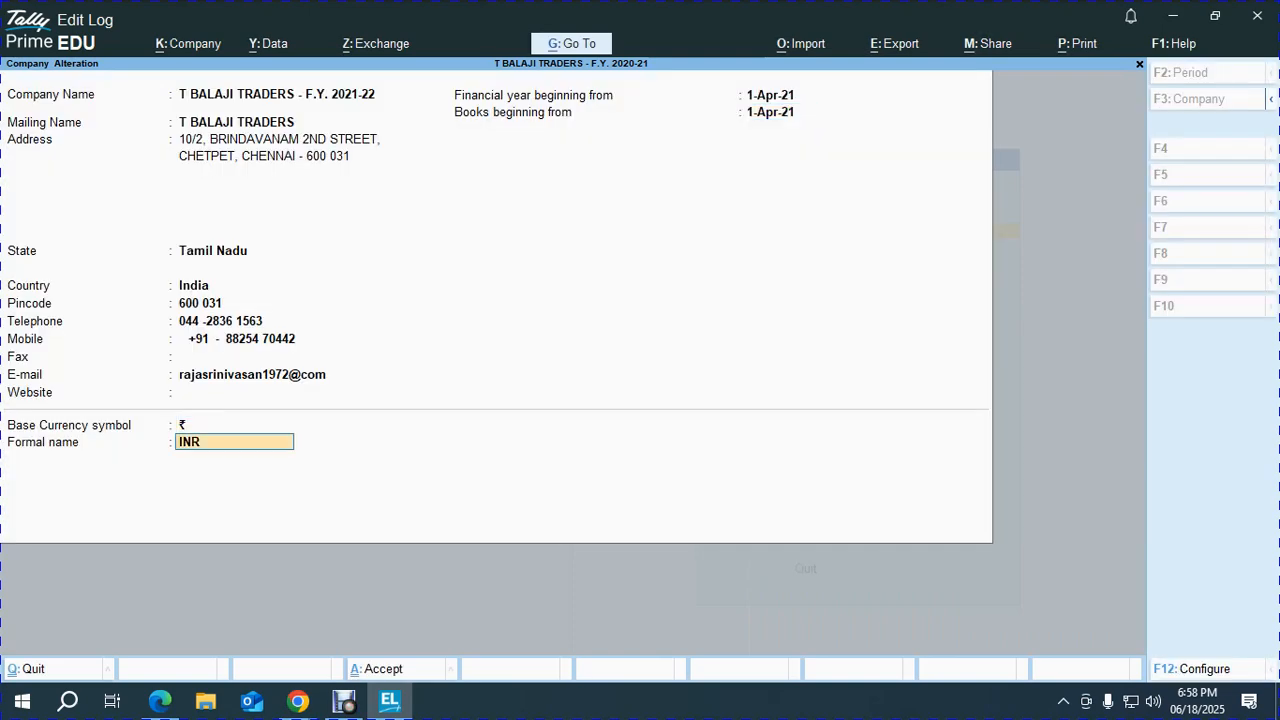
key(ctrl+a)
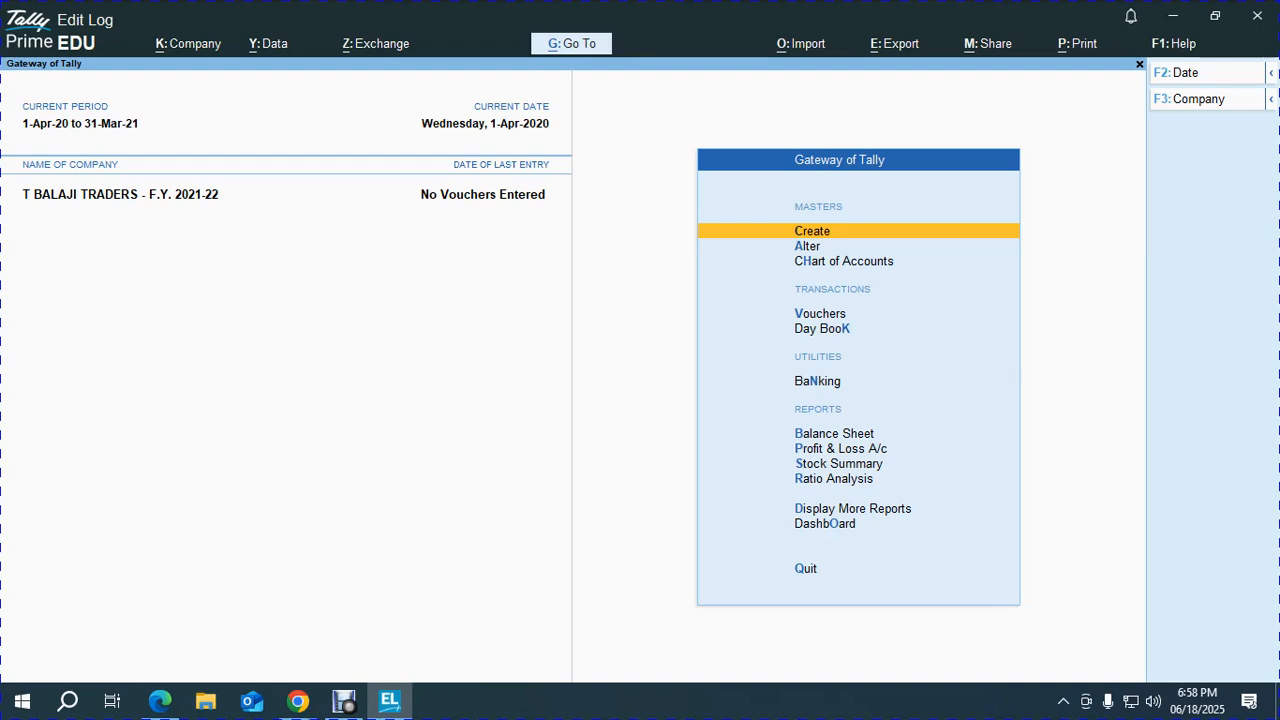
key(Down)
key(Down)
Start multi-ledger creation from the chart of accounts, checking the exercise PDF for ledger details.
key(Return)
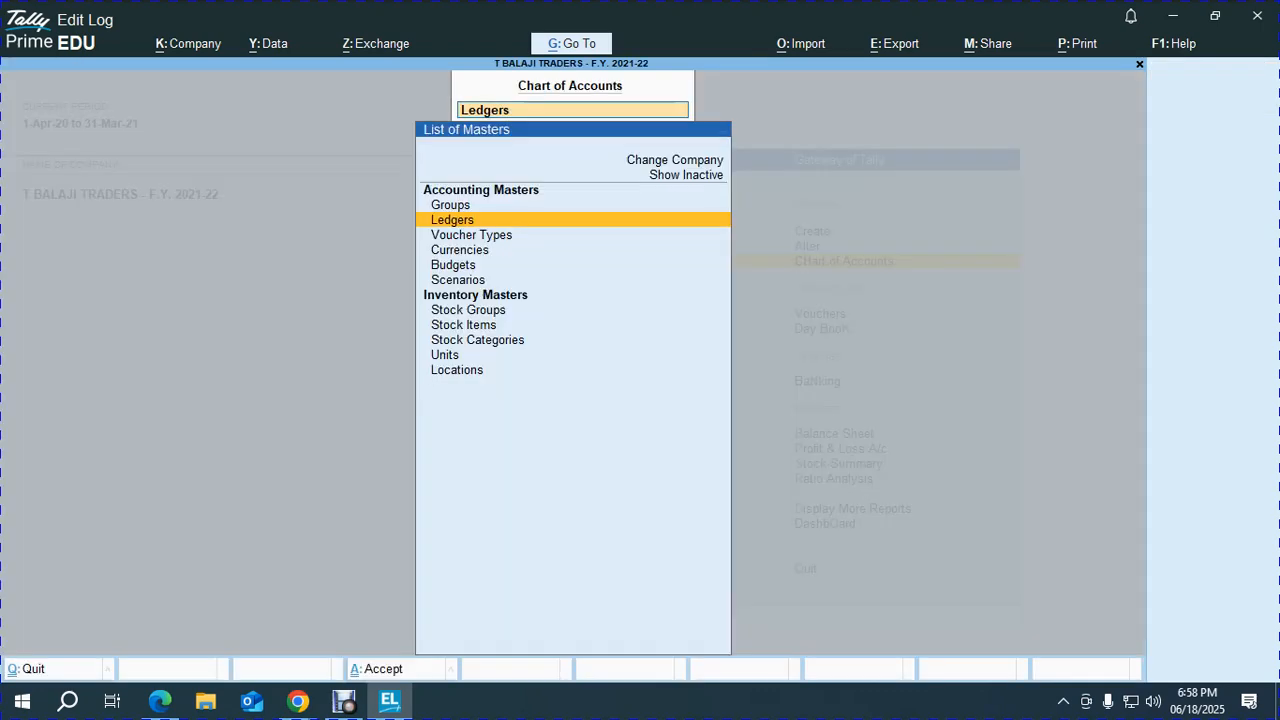
key(Return)
key(alt+h)
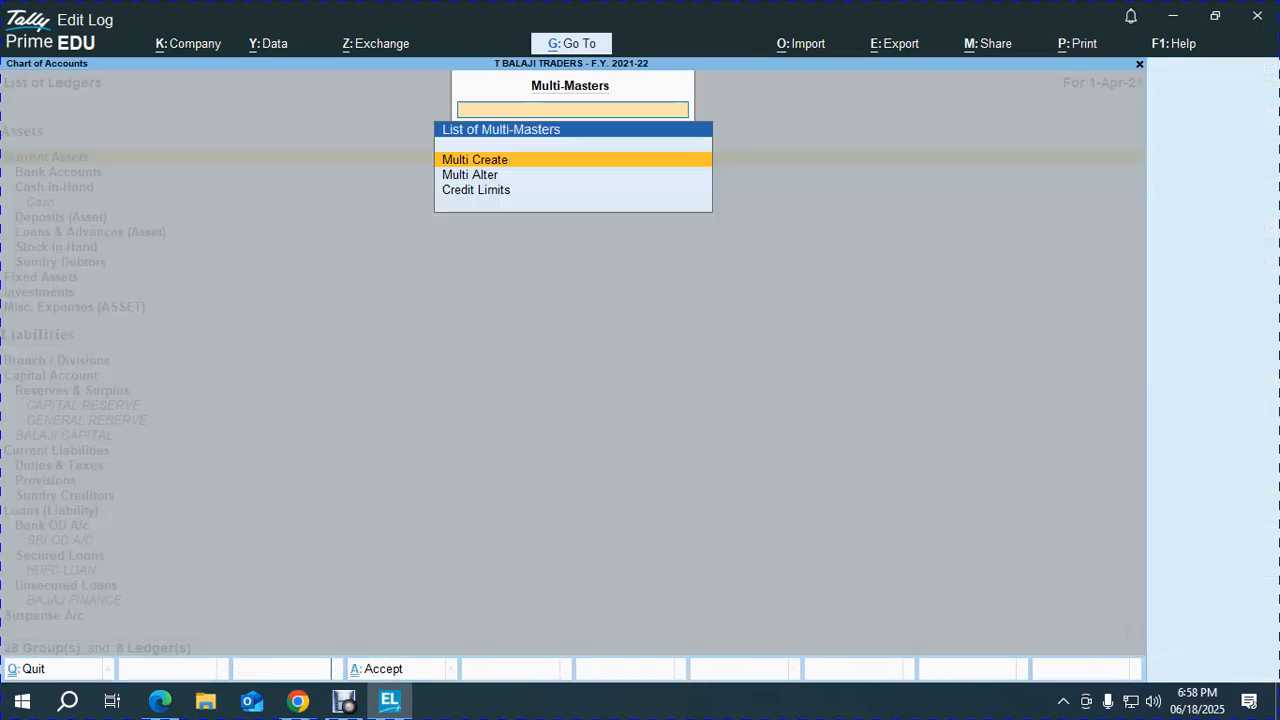
key(Return)
key(alt+Tab)
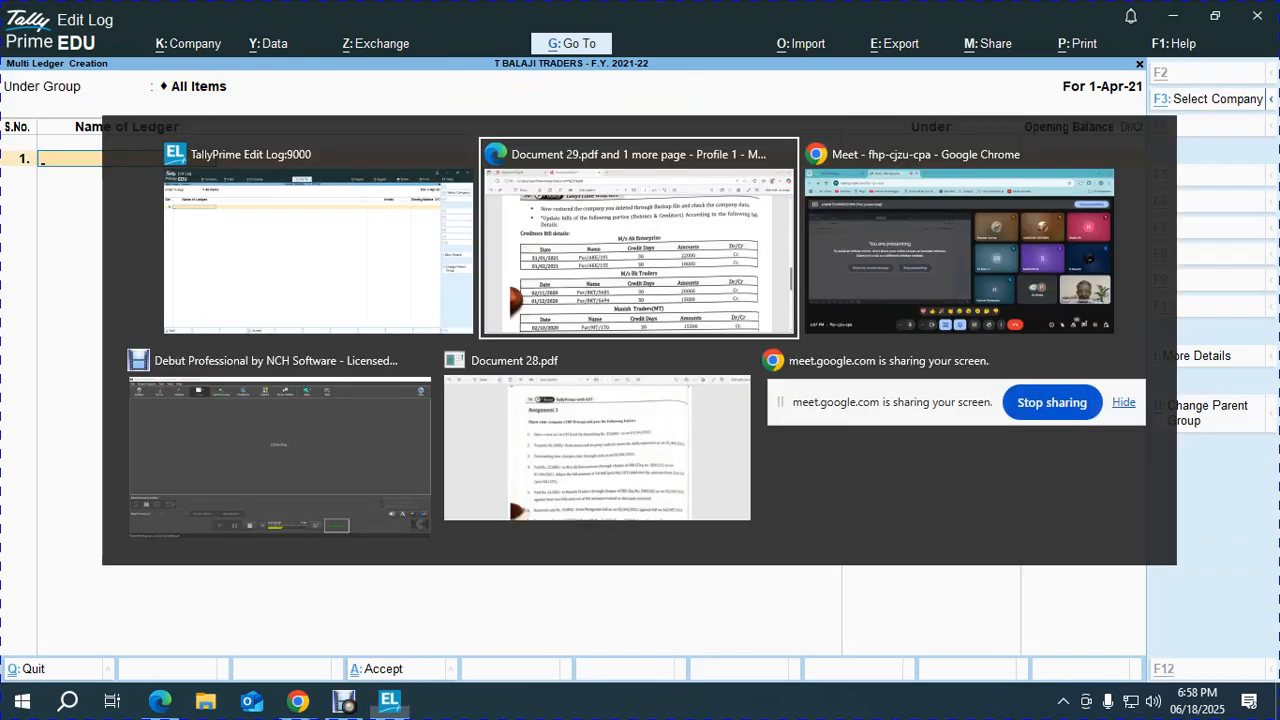
scroll(640, 390, up, 10)
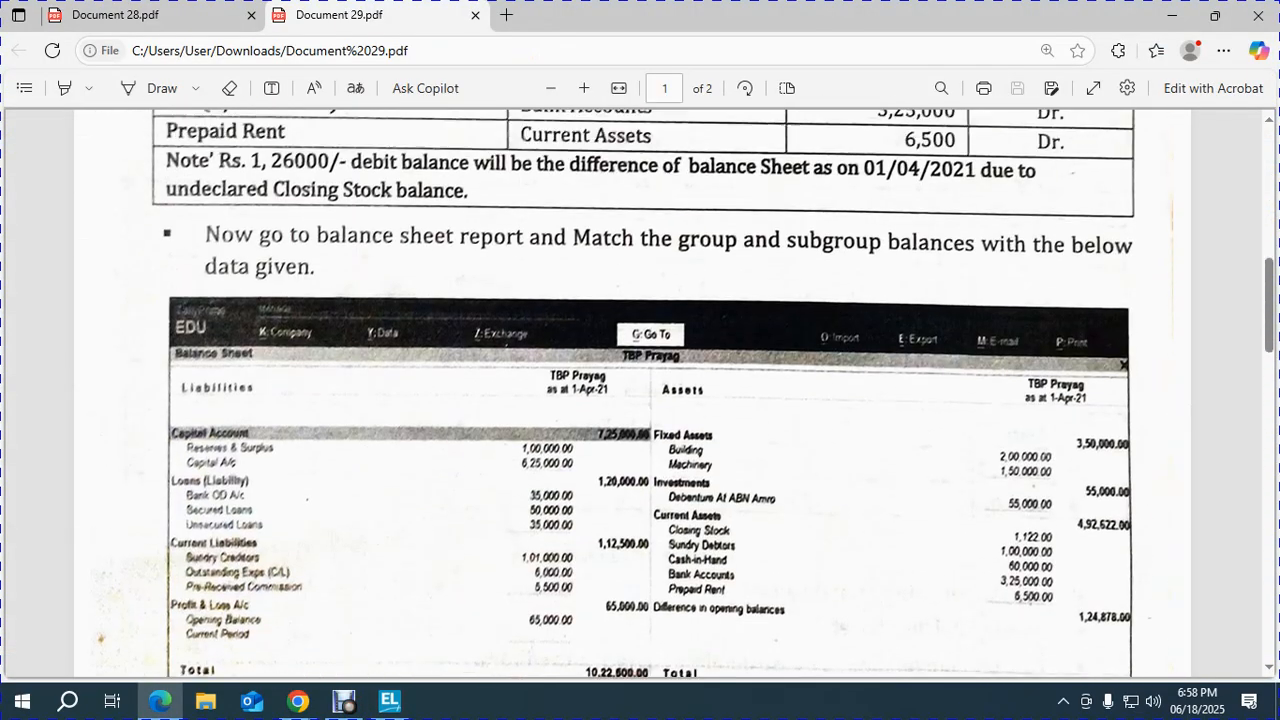
scroll(640, 390, up, 3)
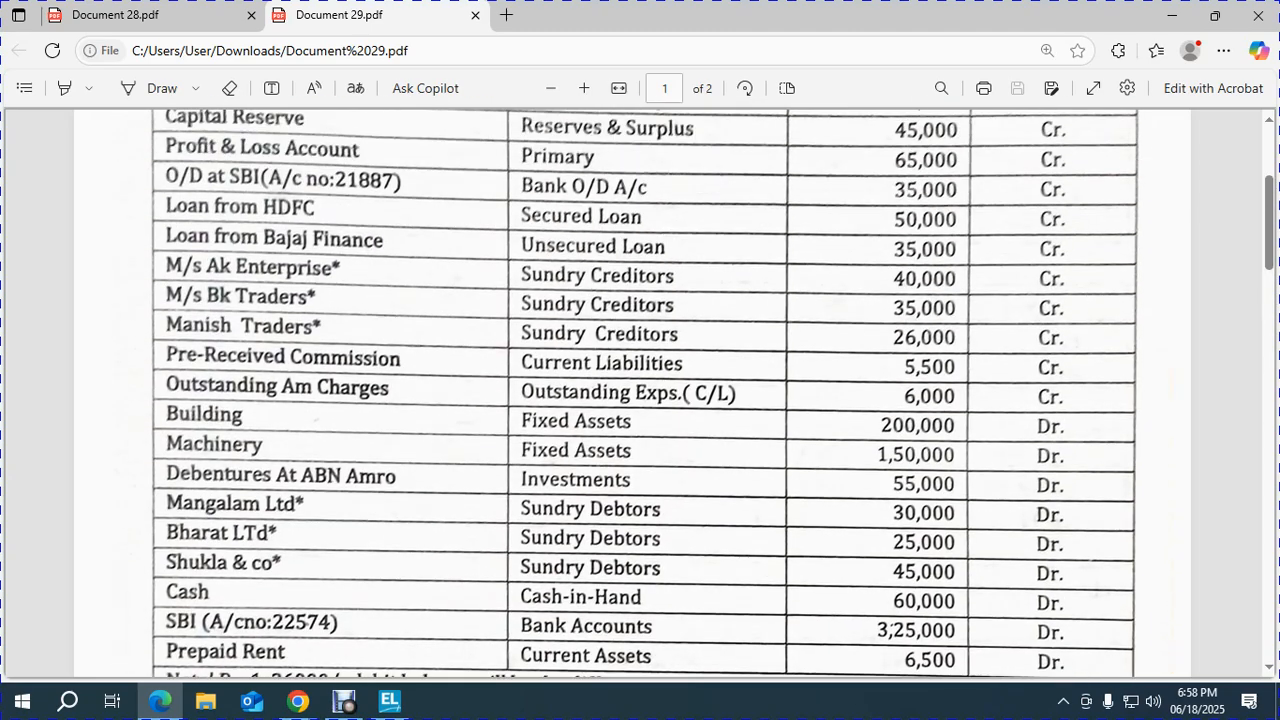
key(alt+Tab)
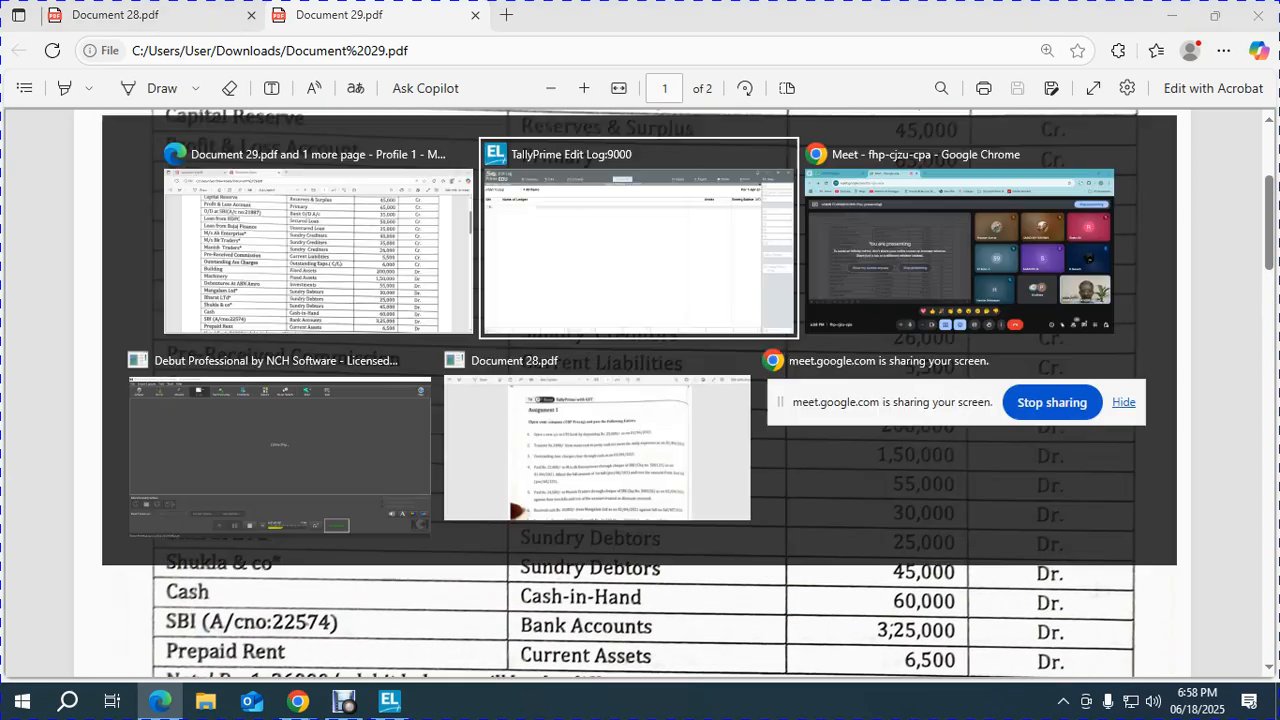
Enter ledger AK ENTERPRISES under Sundry Creditors with a 40,000 opening balance.
text(AK ENTERPRISES)
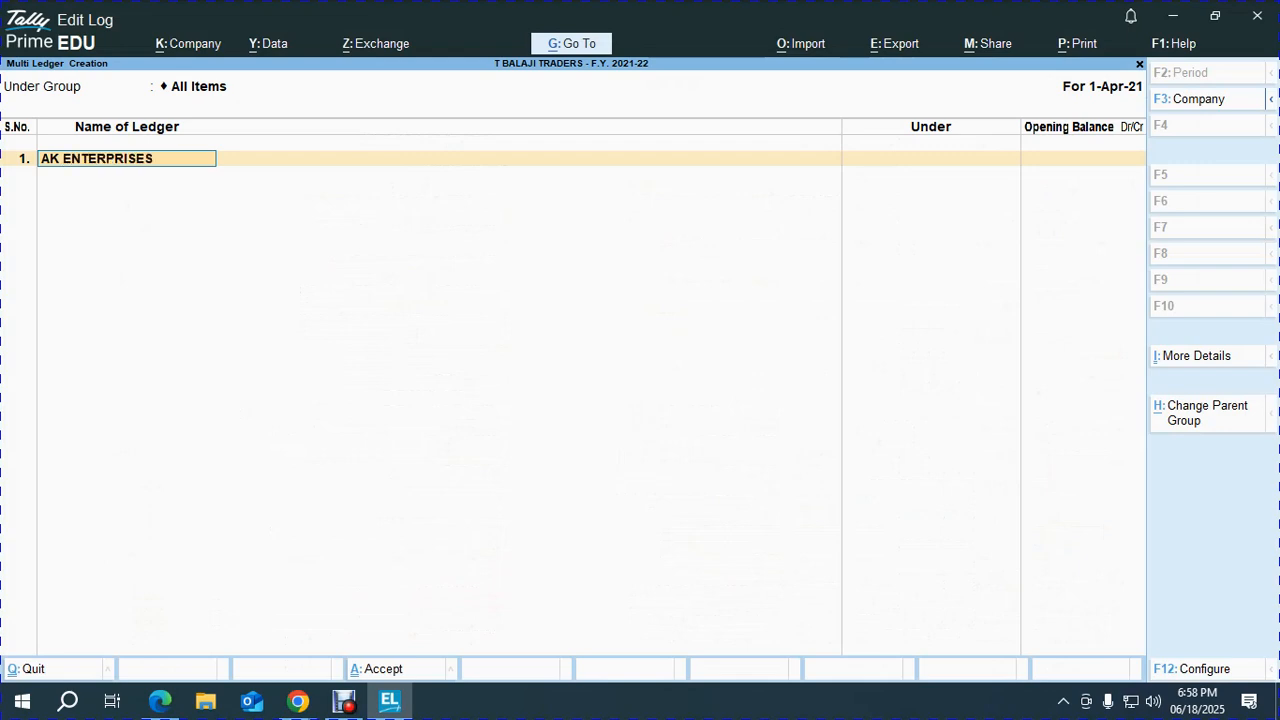
key(Return)
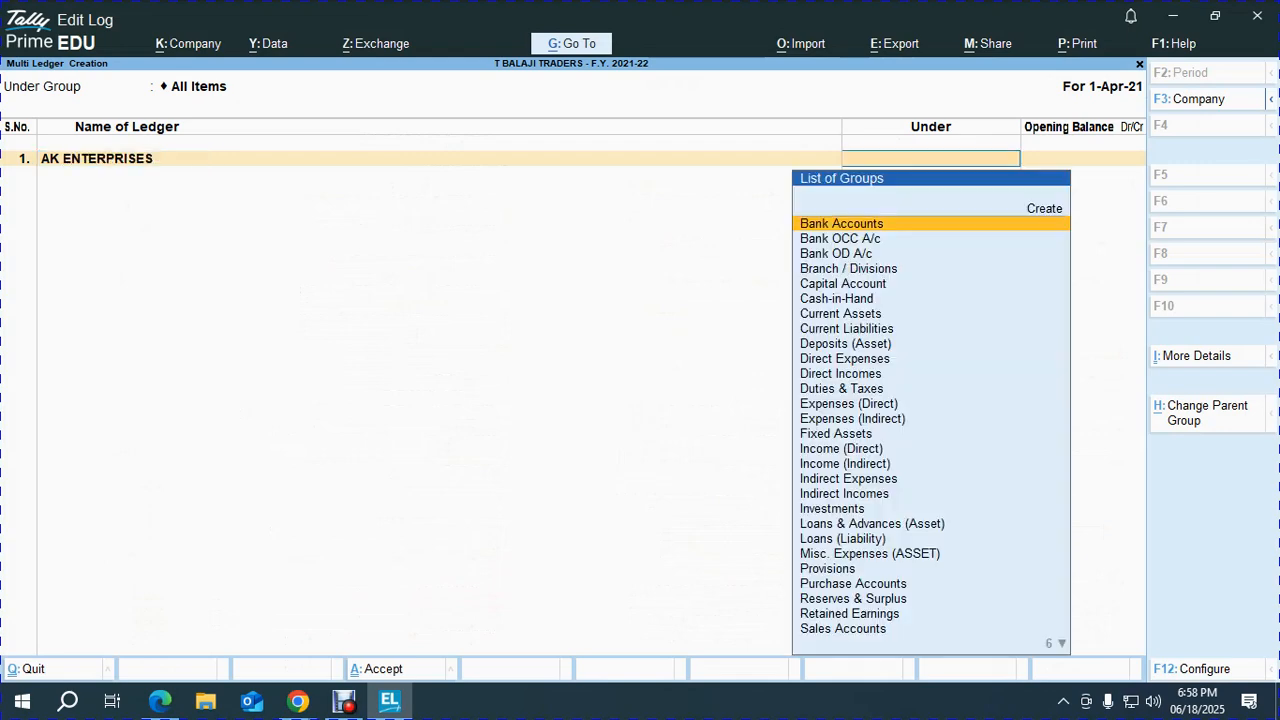
text(sun)
key(Return)
text(4)
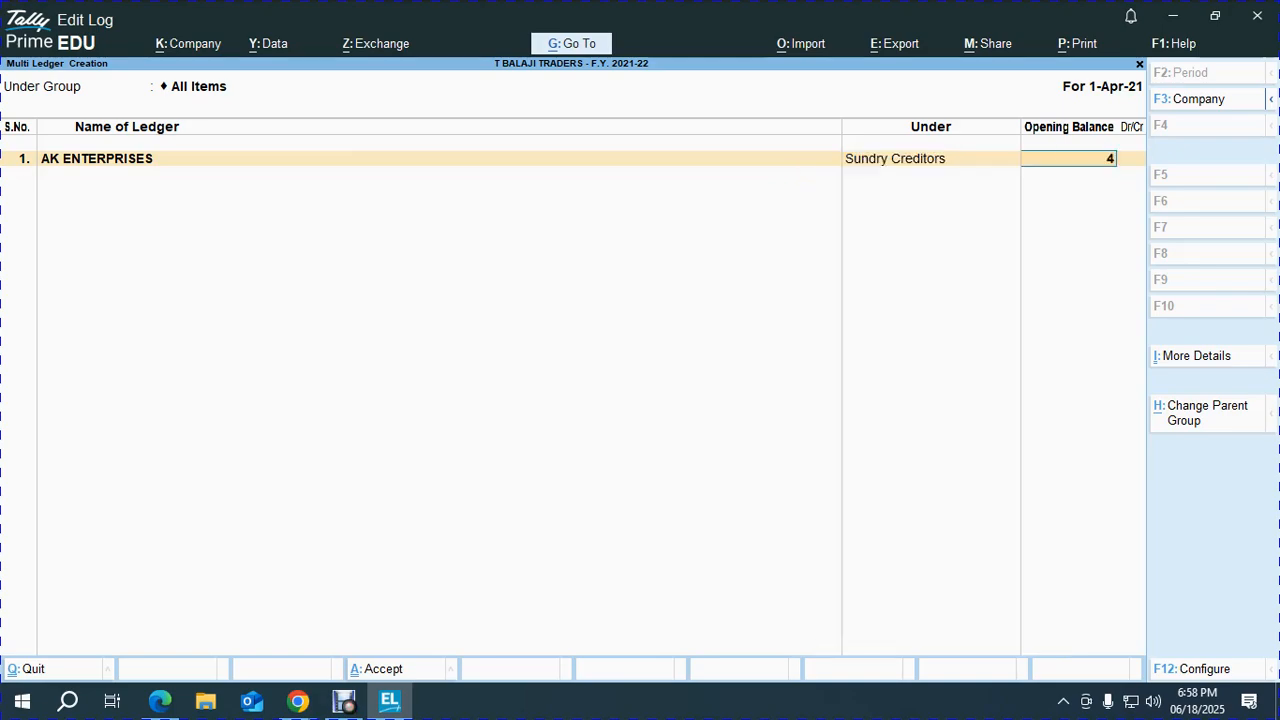
text(0000)
key(Return)
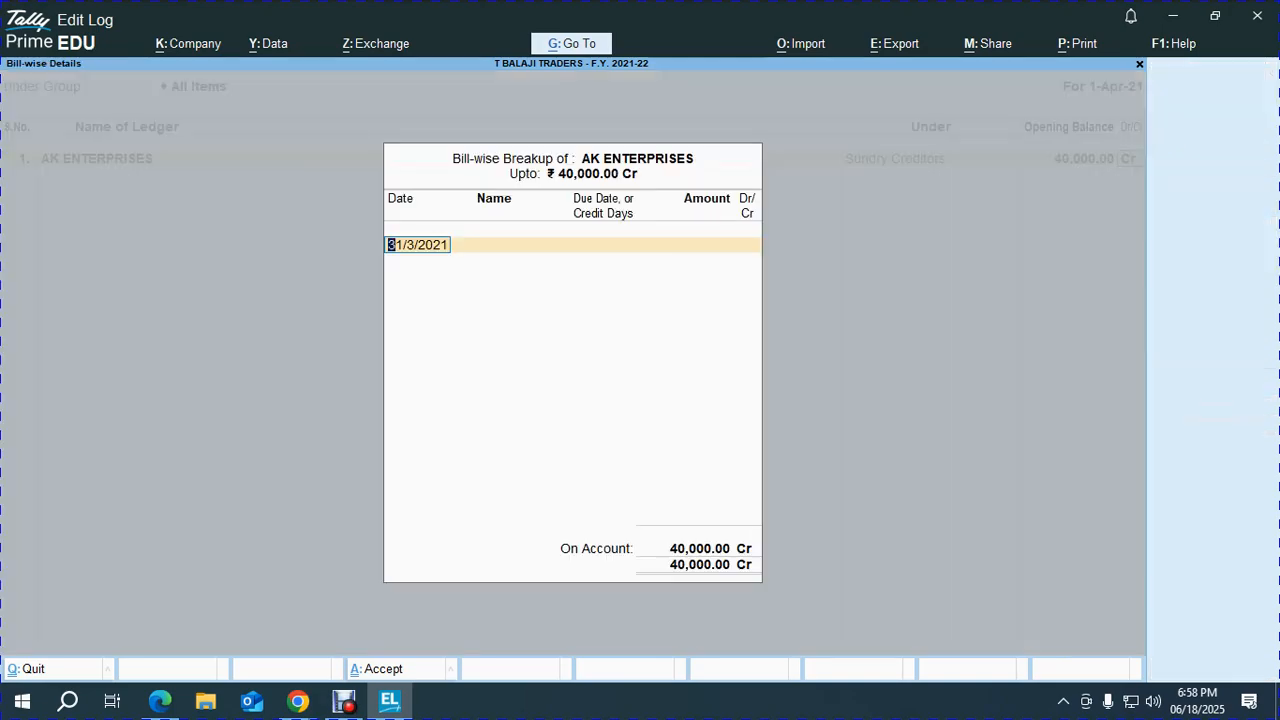
Add the first bill dated 31-1-2021 named PUR/AKE/101.
key(alt+Tab)
scroll(640, 390, down, 15)
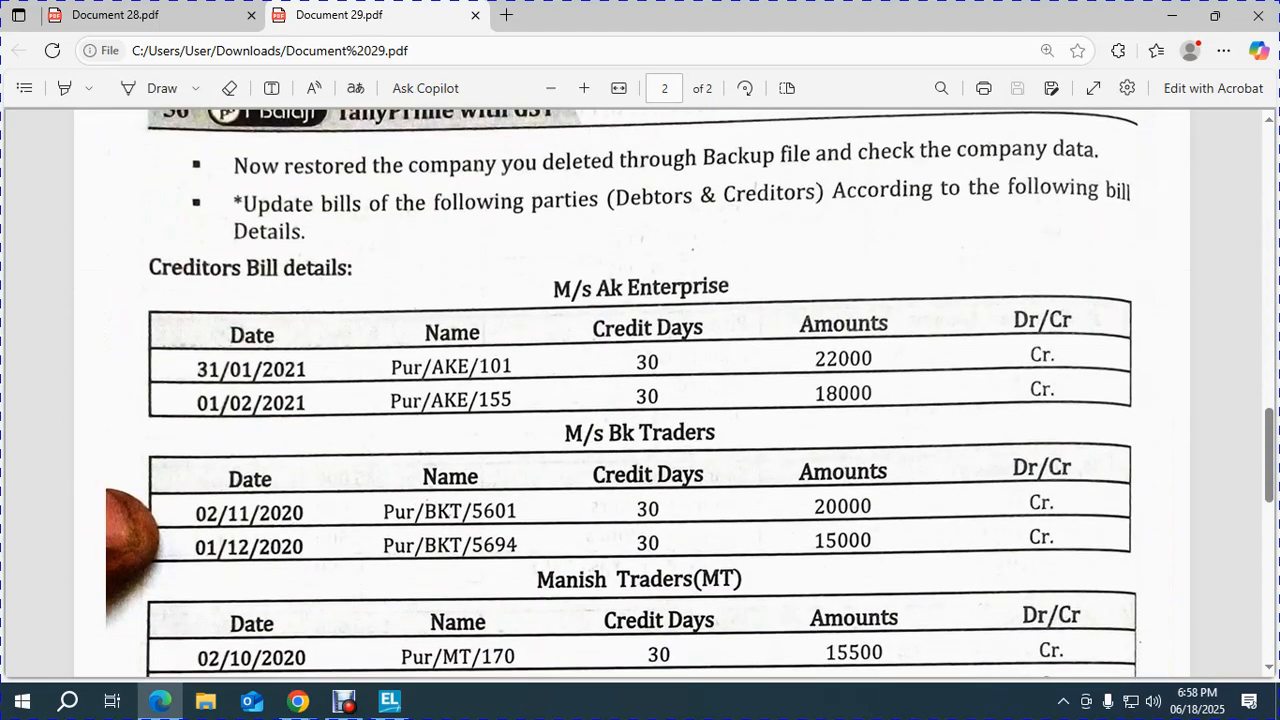
key(alt+Tab)
text(31.1.)
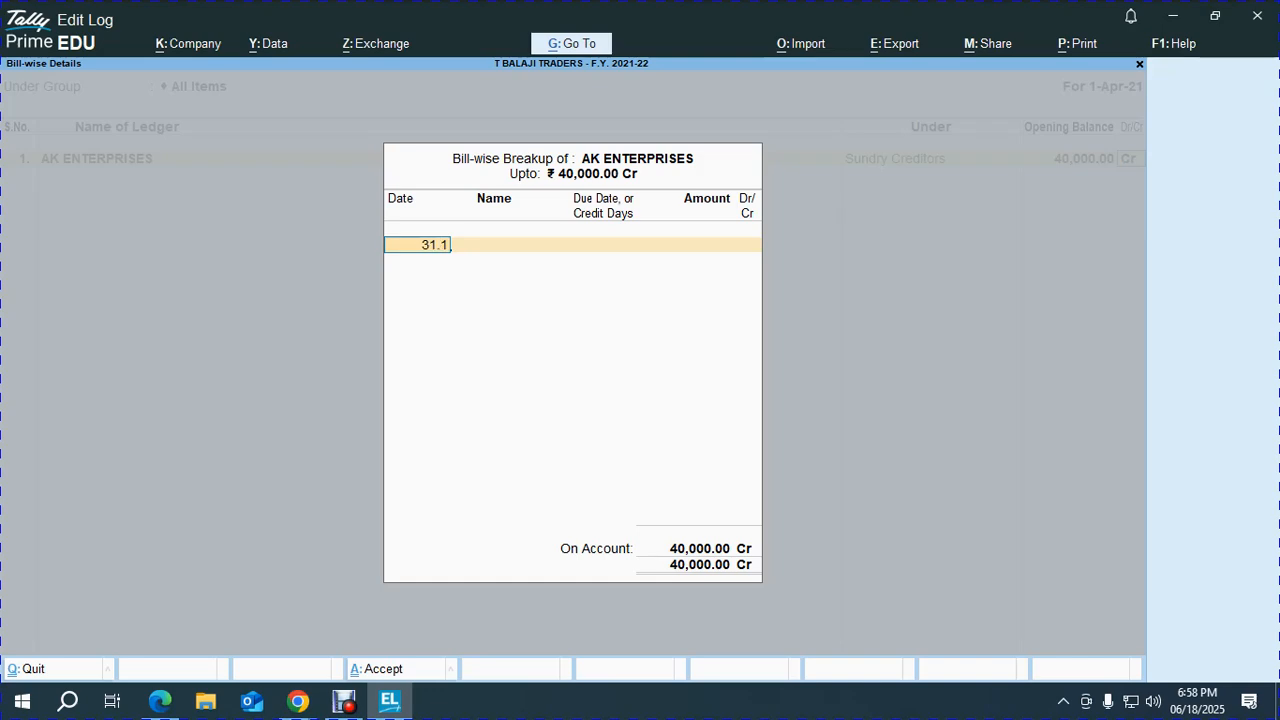
text(2021)
key(Return)
key(alt+Tab)
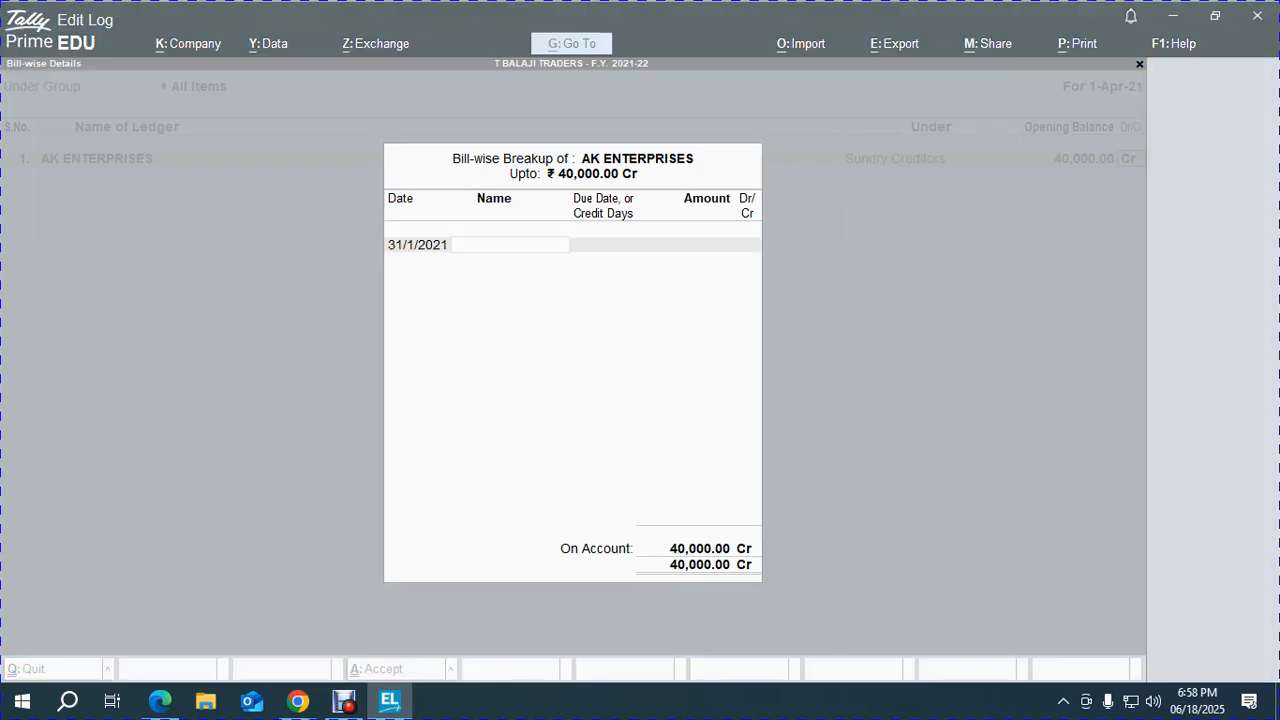
key(alt+Tab)
text(PUR/AKE/)
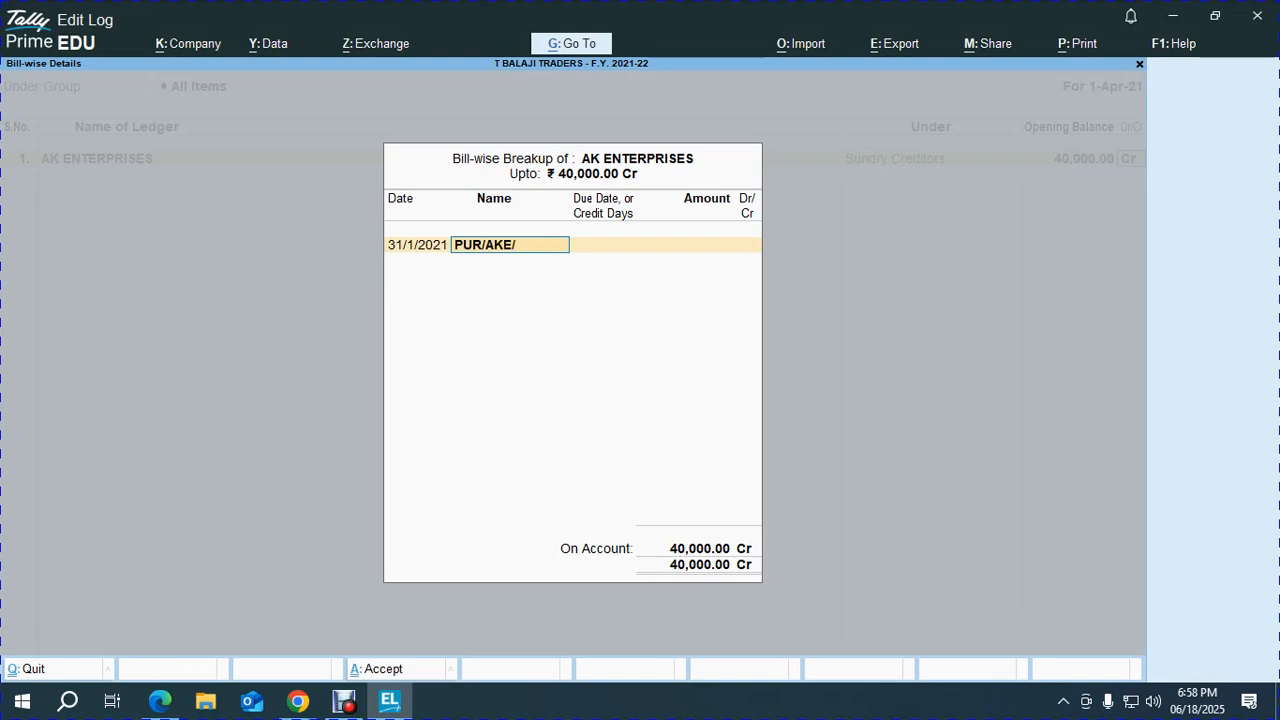
key(alt+Tab)
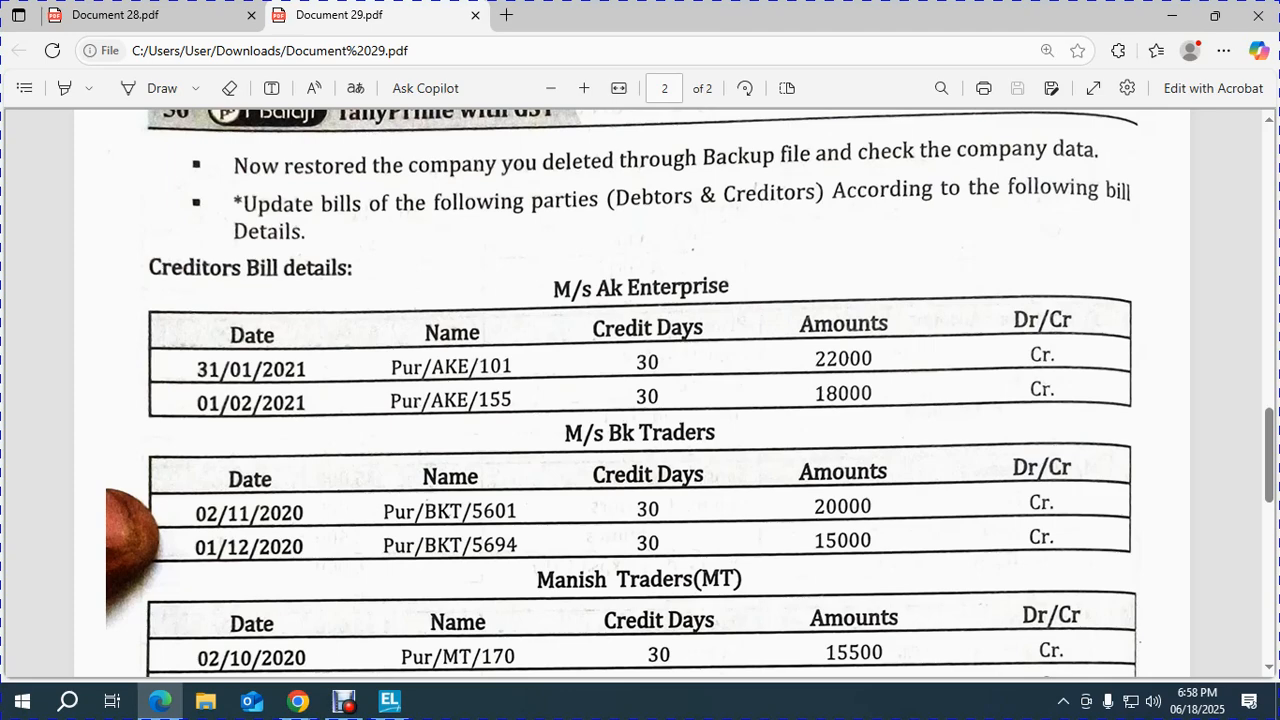
key(alt+Tab)
text(/101)
key(Return)
Give bill PUR/AKE/101 30 credit days and an amount of 22,000 Cr.
key(alt+Tab)
key(alt+Tab)
text(30)
key(Return)
text(22)
key(BackSpace)
key(BackSpace)
text(220000.00)
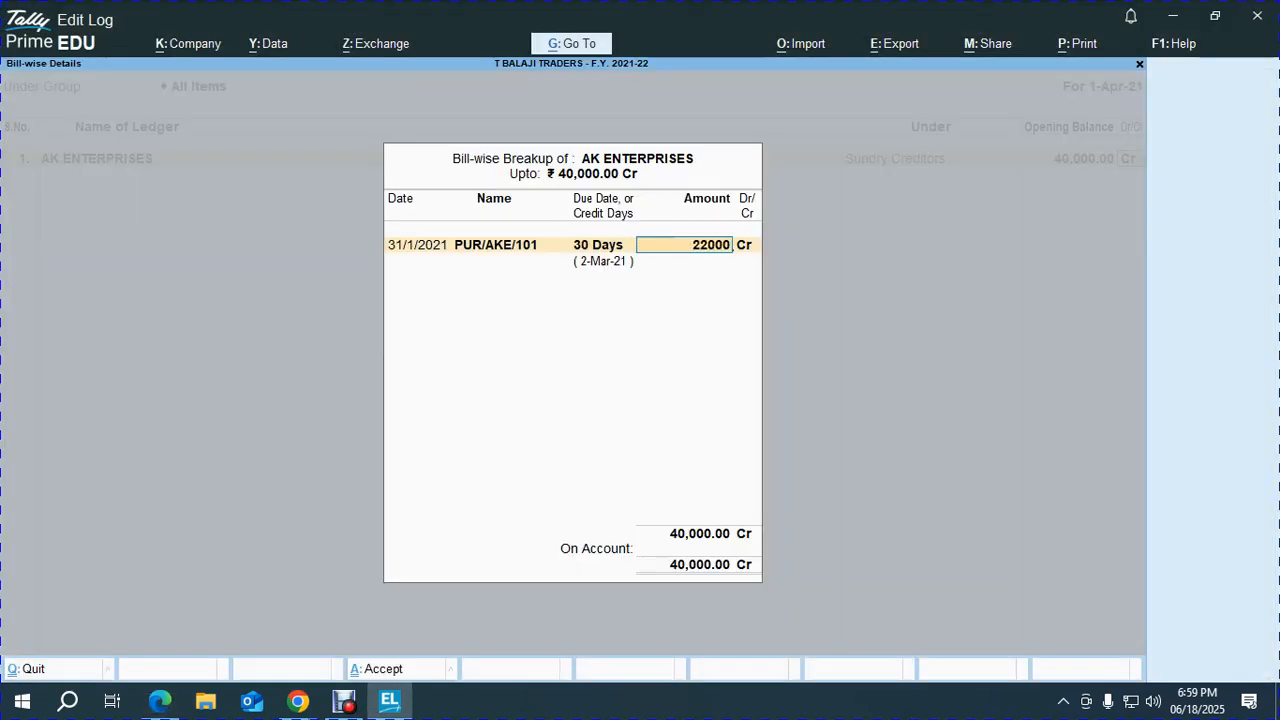
key(Return)
Add the second bill dated 1-2-2021 named PUR/AKE/155 with 30 credit days.
key(alt+Tab)
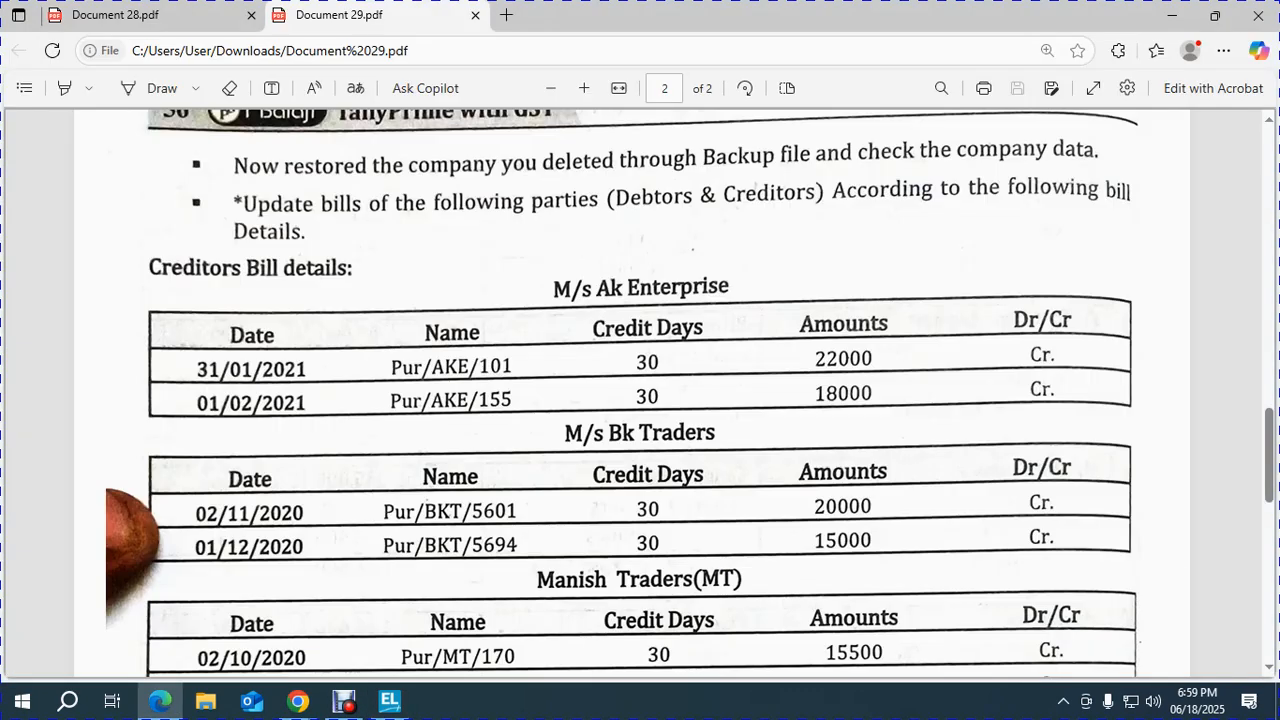
key(alt+Tab)
text(01.02.2)
text(021)
key(Return)
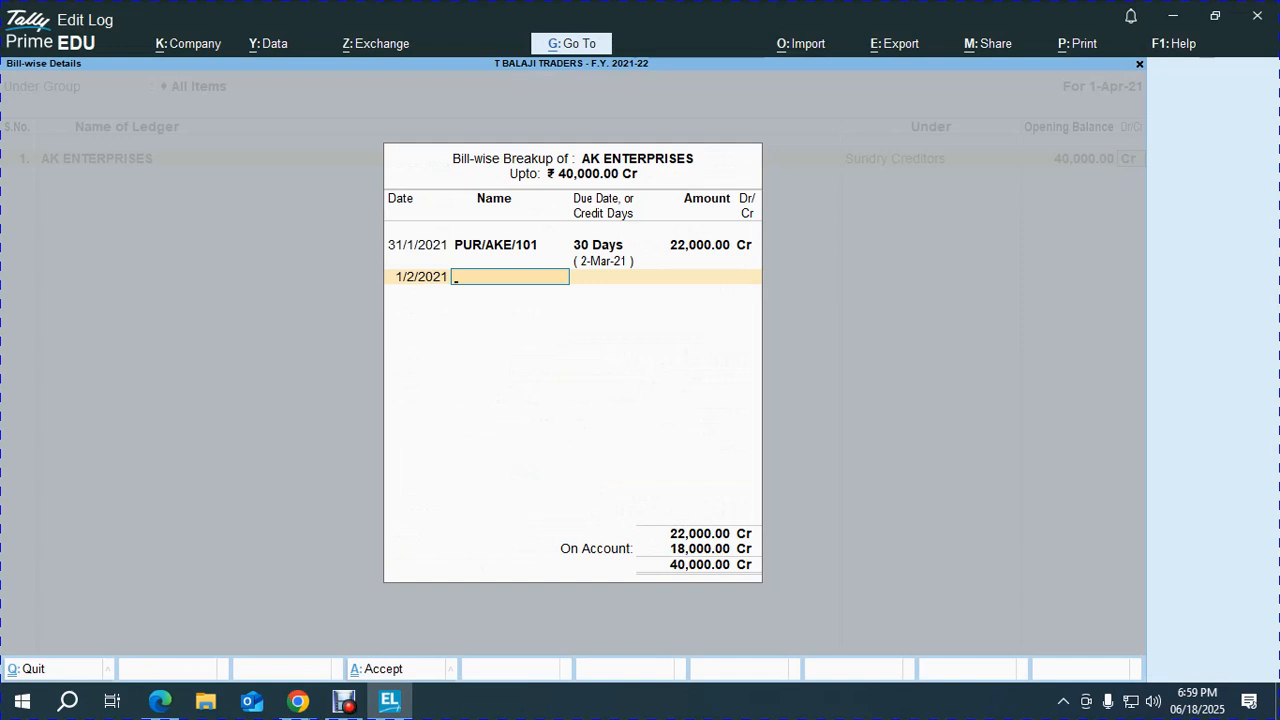
key(Up)
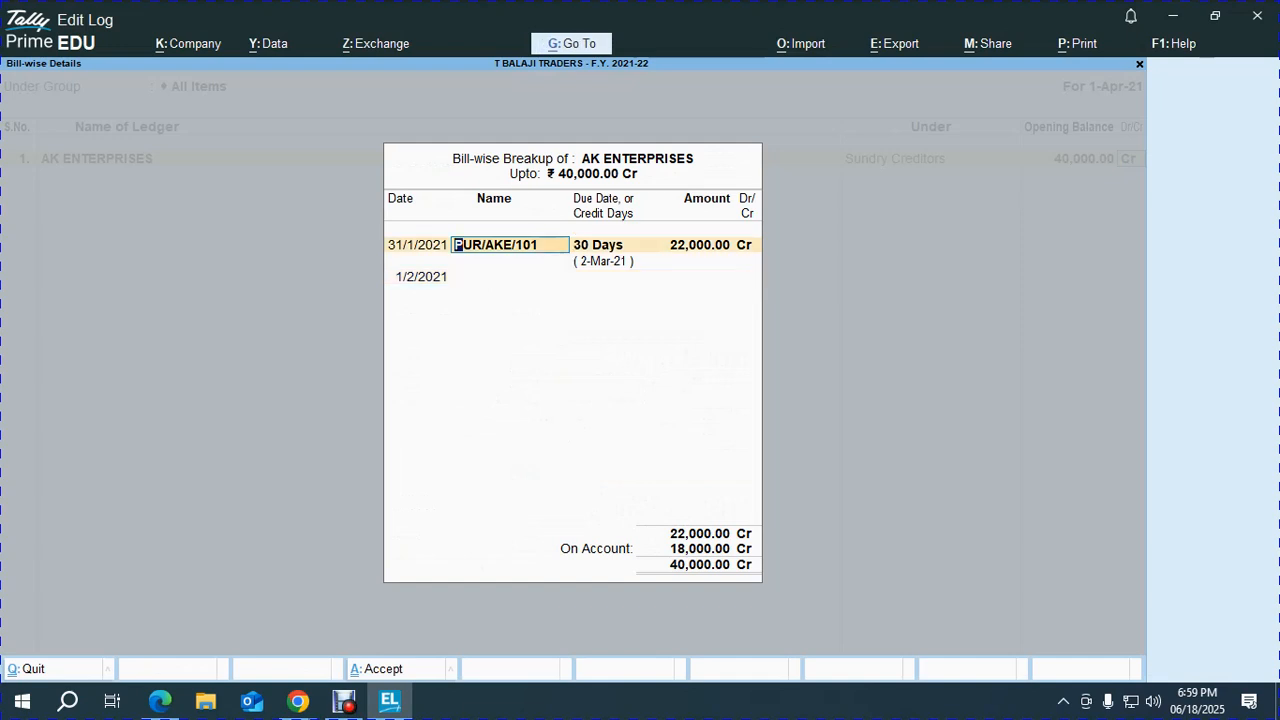
key(Down)
text(PUR/AKE/101)
key(BackSpace)
key(BackSpace)
key(BackSpace)
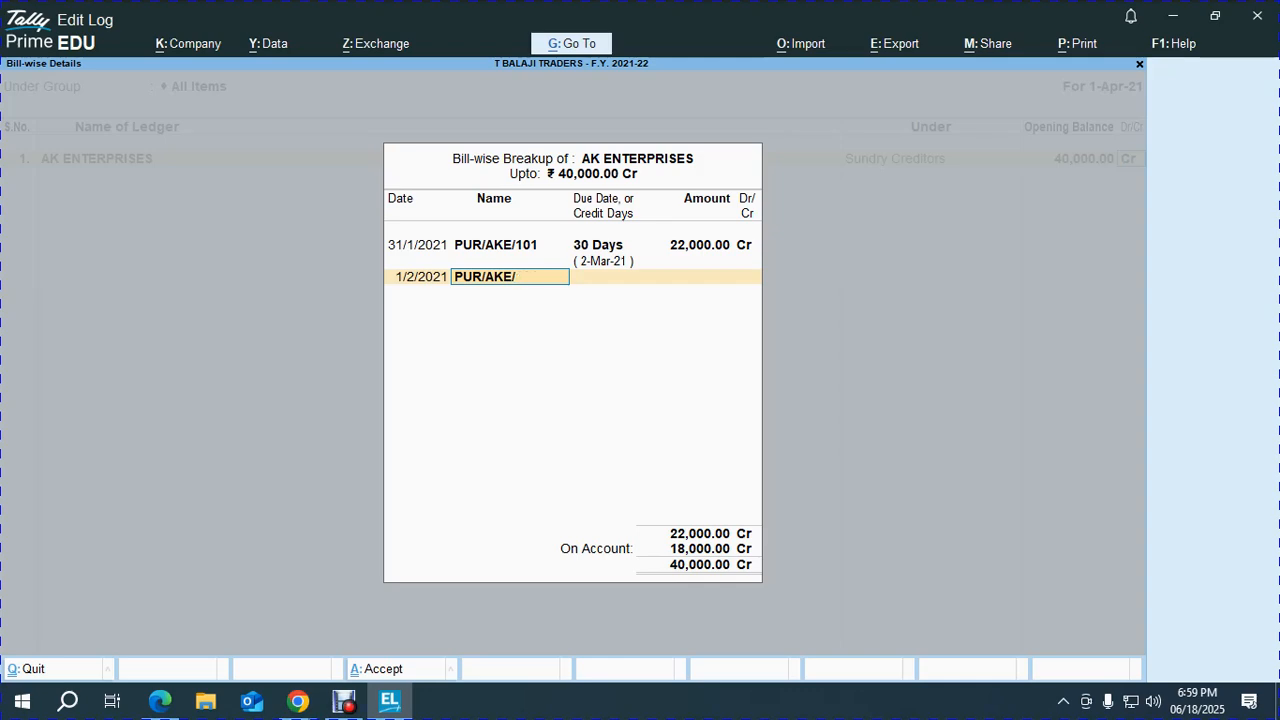
key(alt+Tab)
key(alt+Tab)
text(155)
key(Return)
text(30)
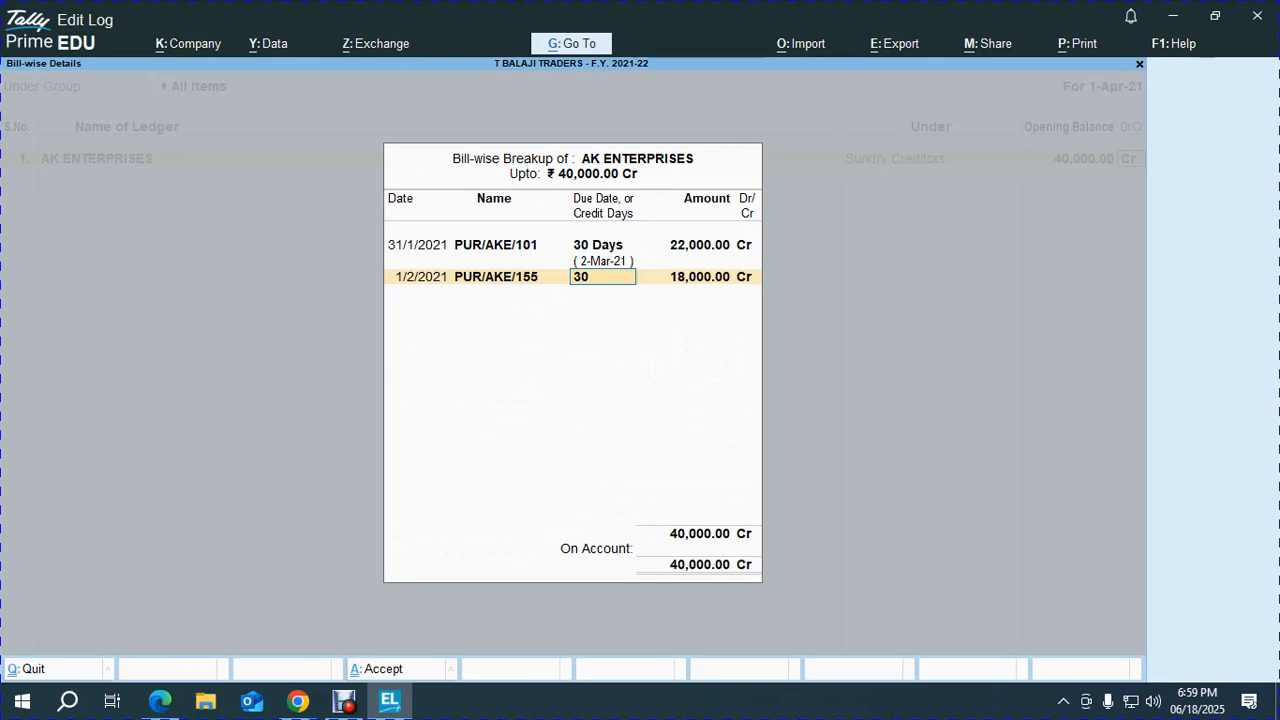
key(Return)
key(Return)
key(Return)
key(Return)
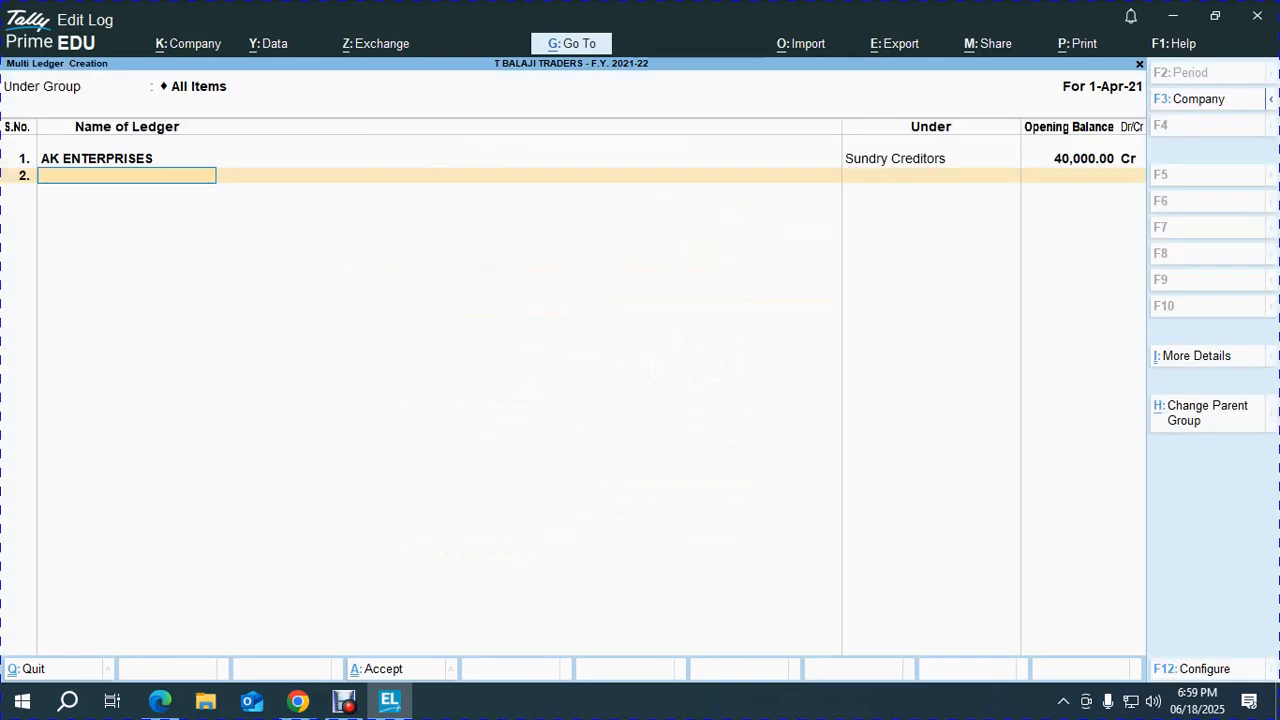
Create ledger B K TRADERS under Sundry Creditors with a 35,000 Cr opening balance.
key(alt+Tab)
scroll(640, 390, down, 2)
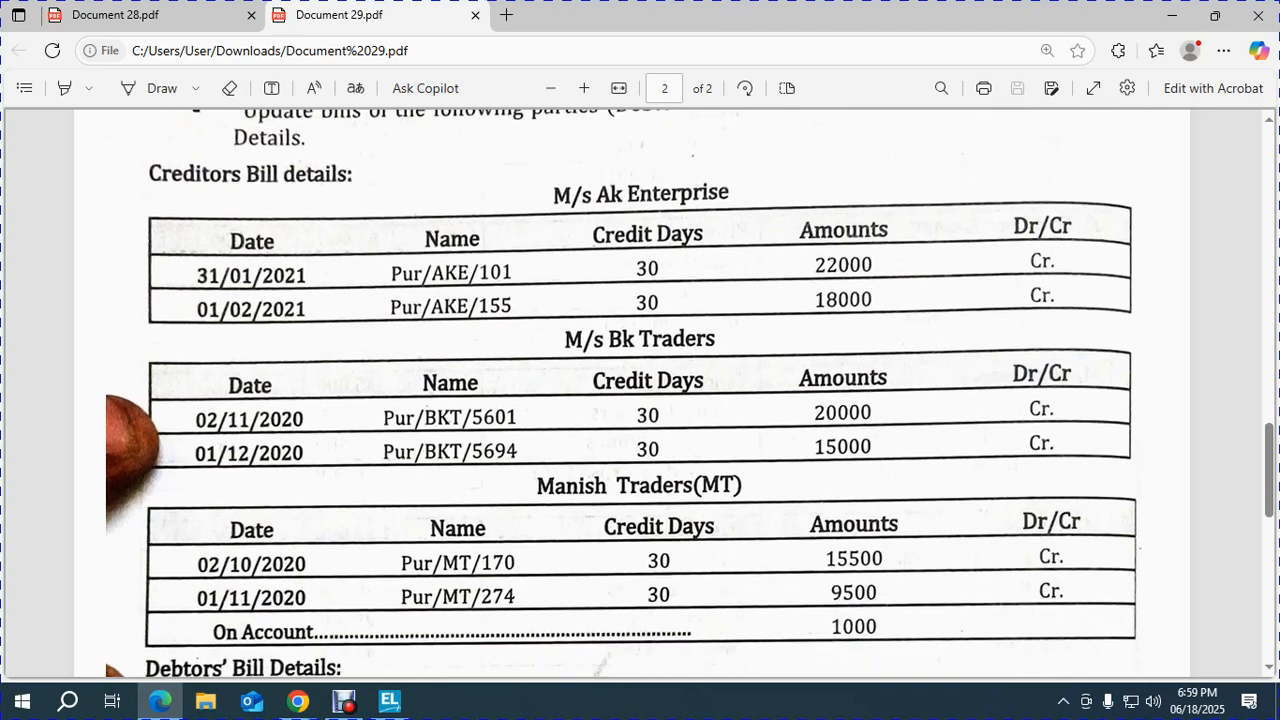
key(alt+Tab)
text(B K TRADERS)
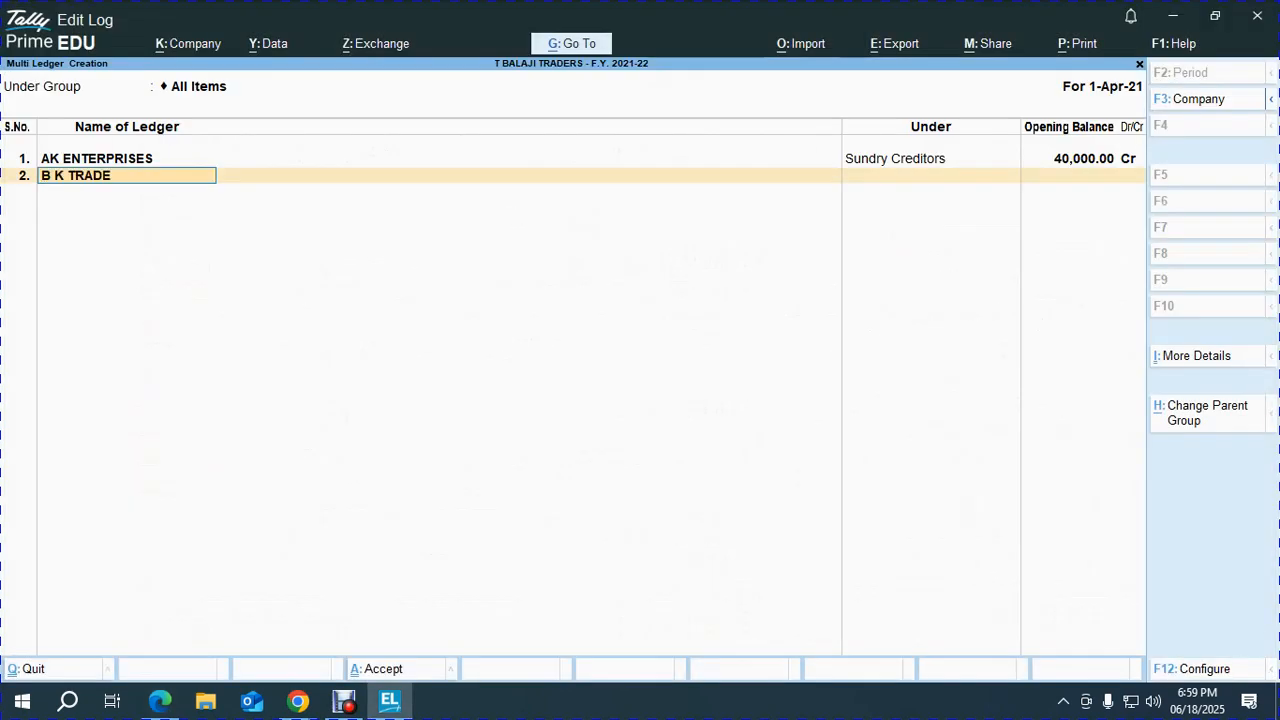
key(Return)
text(sun)
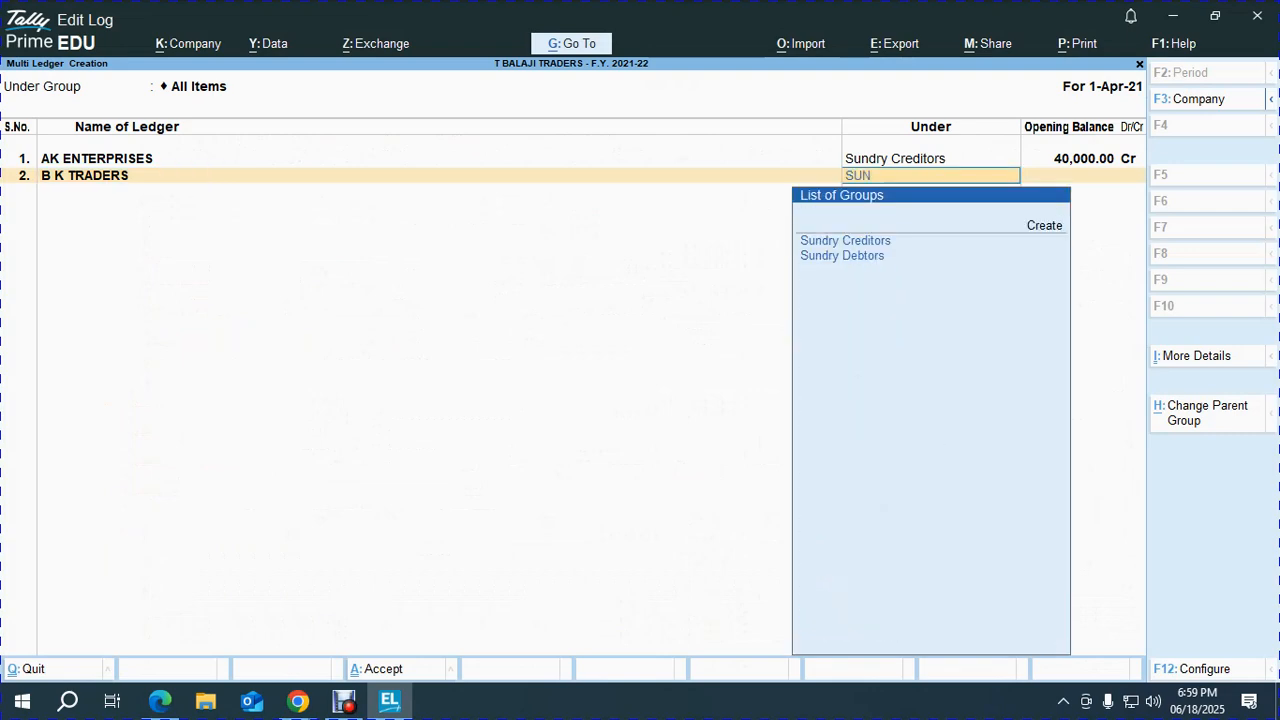
key(Return)
text(35,000)
key(Return)
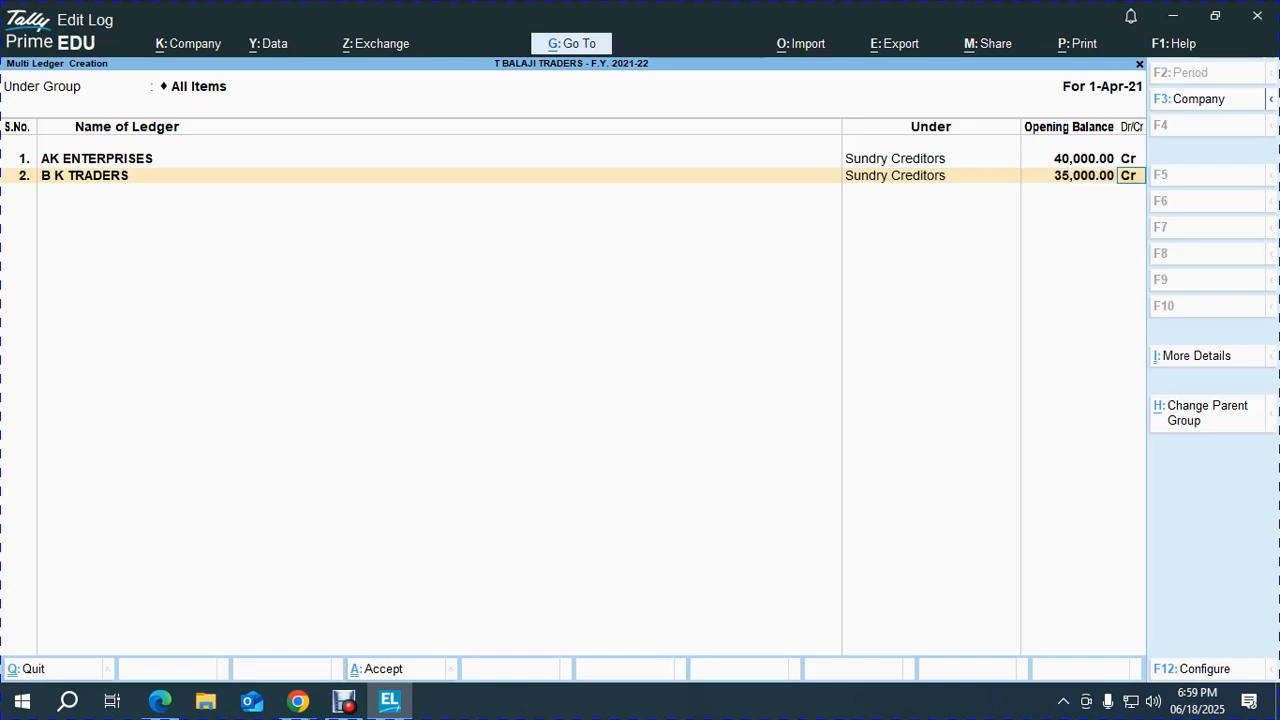
key(Return)
Add the first bill dated 2-11-2020 named PUR/BKT/5601.
key(alt+Tab)
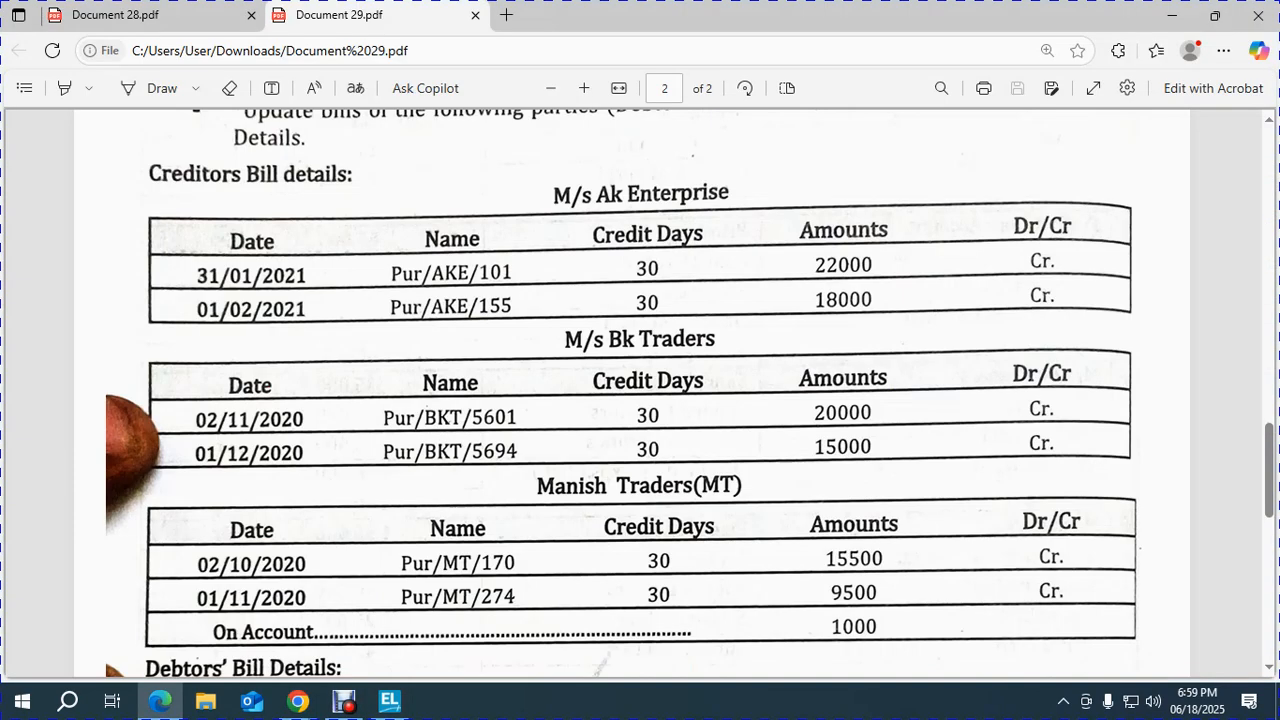
key(alt+Tab)
text(2.11.2020)
key(Return)
key(alt+Tab)
key(alt+Tab)
text(PUR/BKT/)
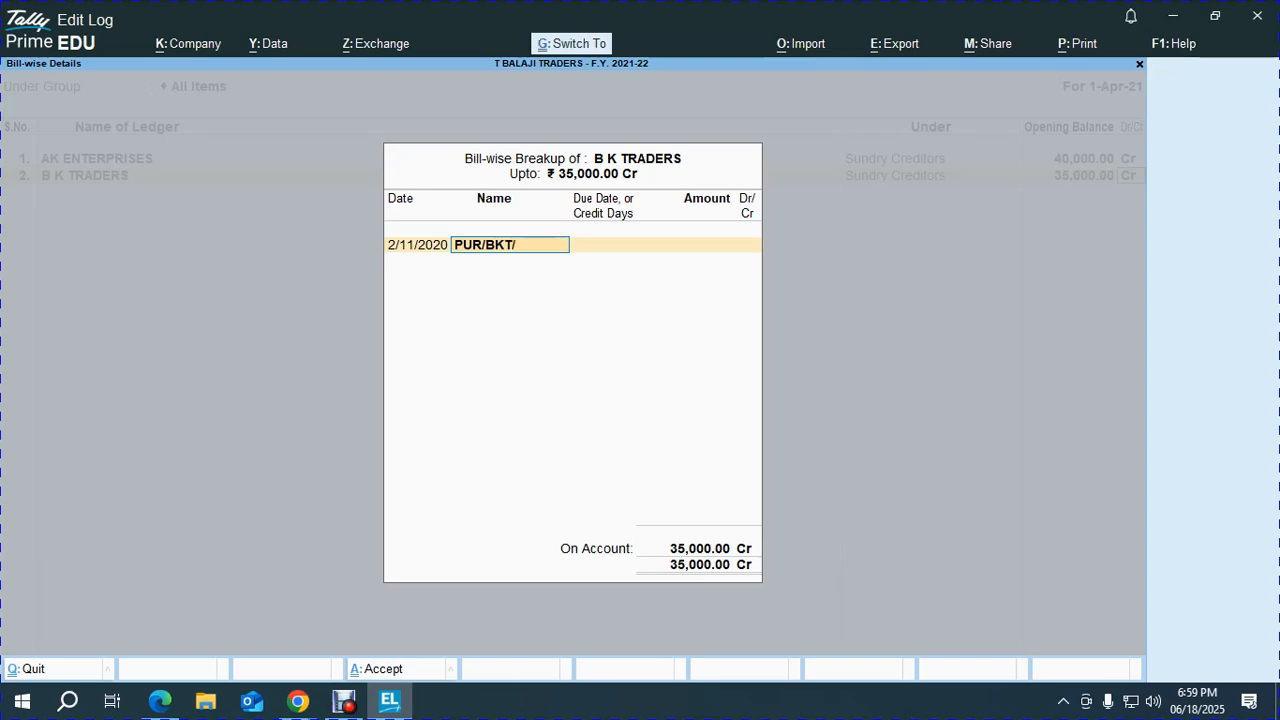
key(alt+Tab)
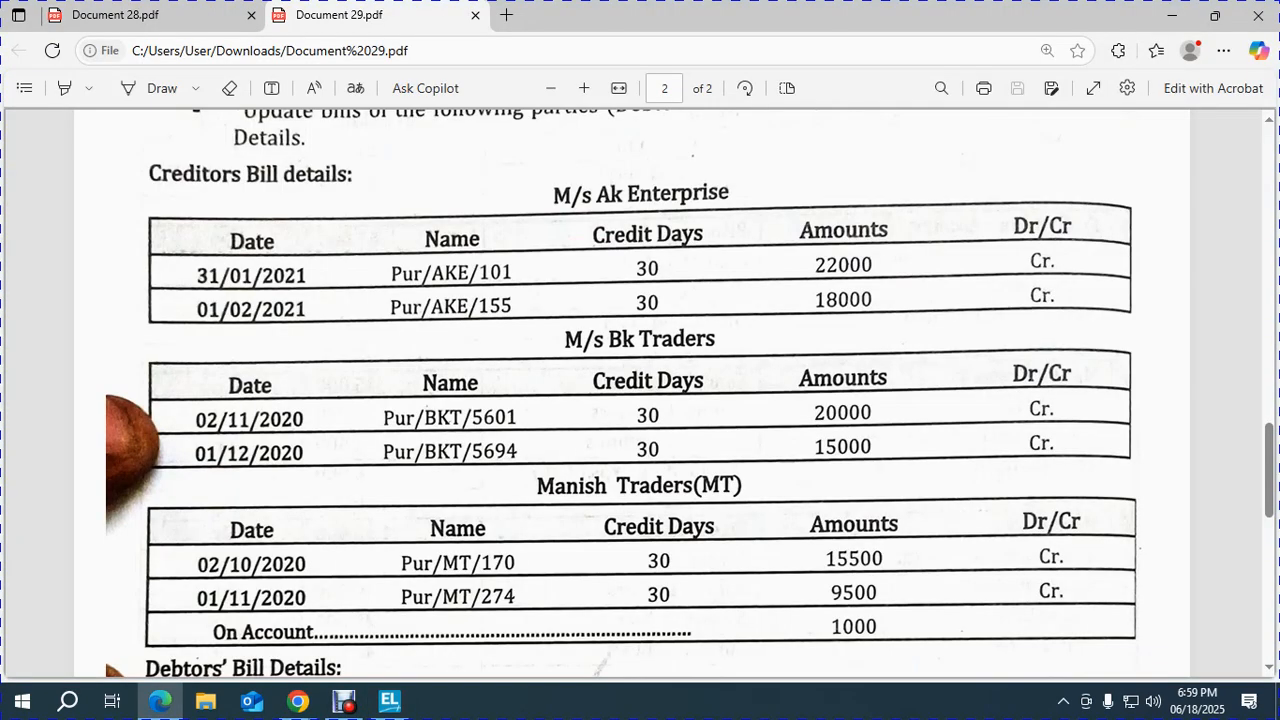
key(alt+Tab)
text(56)
key(Return)
Give bill PUR/BKT/5601 30 credit days and an amount of 20,000 Cr.
text(30)
key(Return)
key(alt+Tab)
key(alt+Tab)
text(20000)
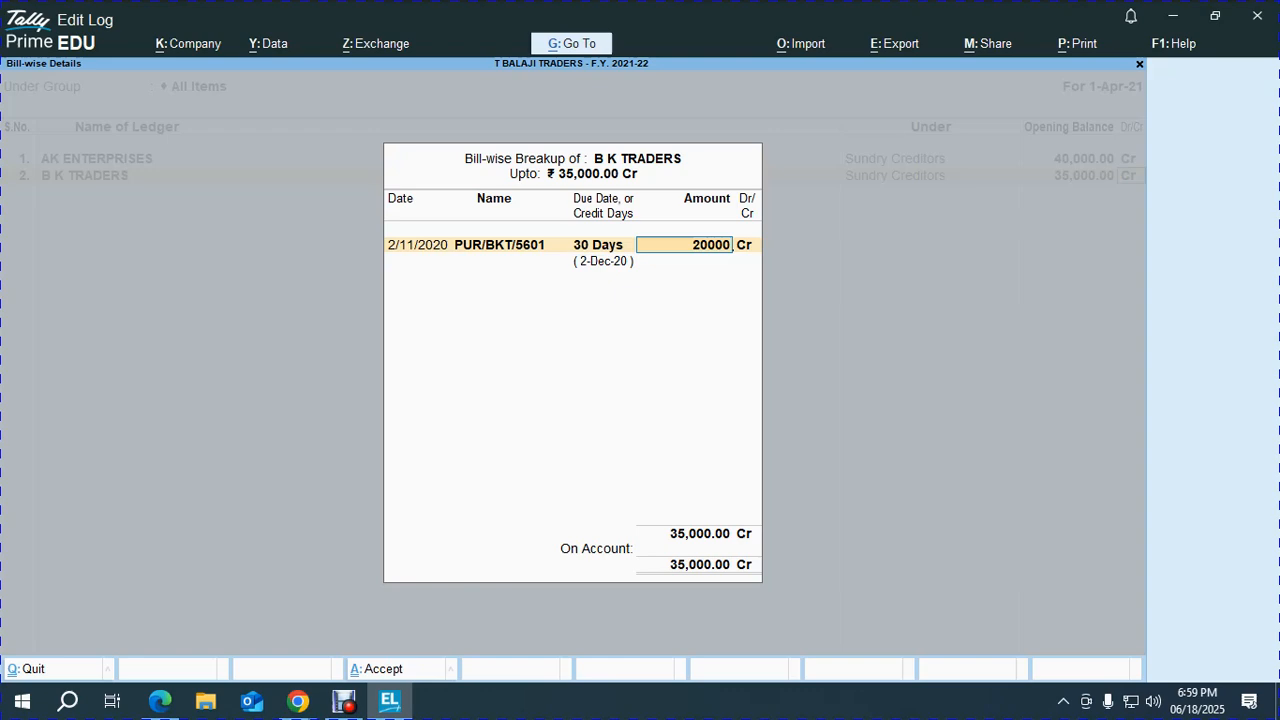
key(Return)
key(Return)
Add the second bill dated 1-12-2020, PUR/BKT/5694, 30 days, 15,000 Cr.
key(alt+Tab)
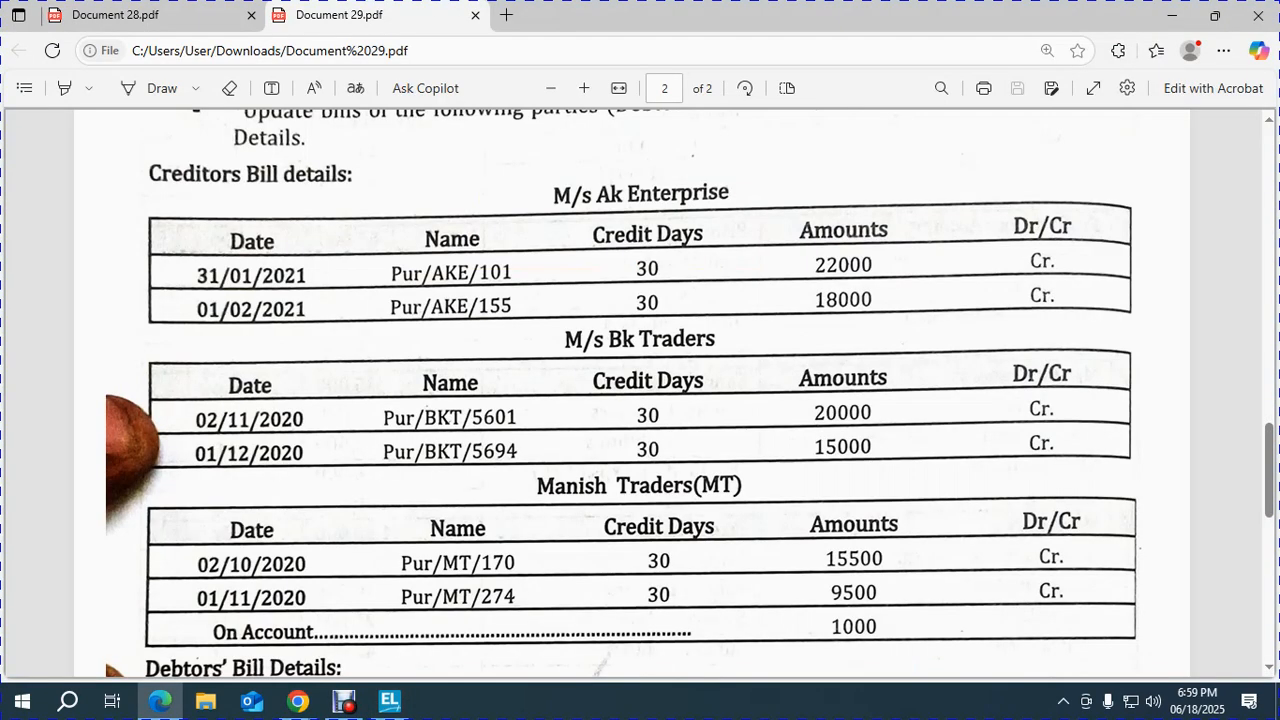
key(alt+Tab)
text(1.12.20)
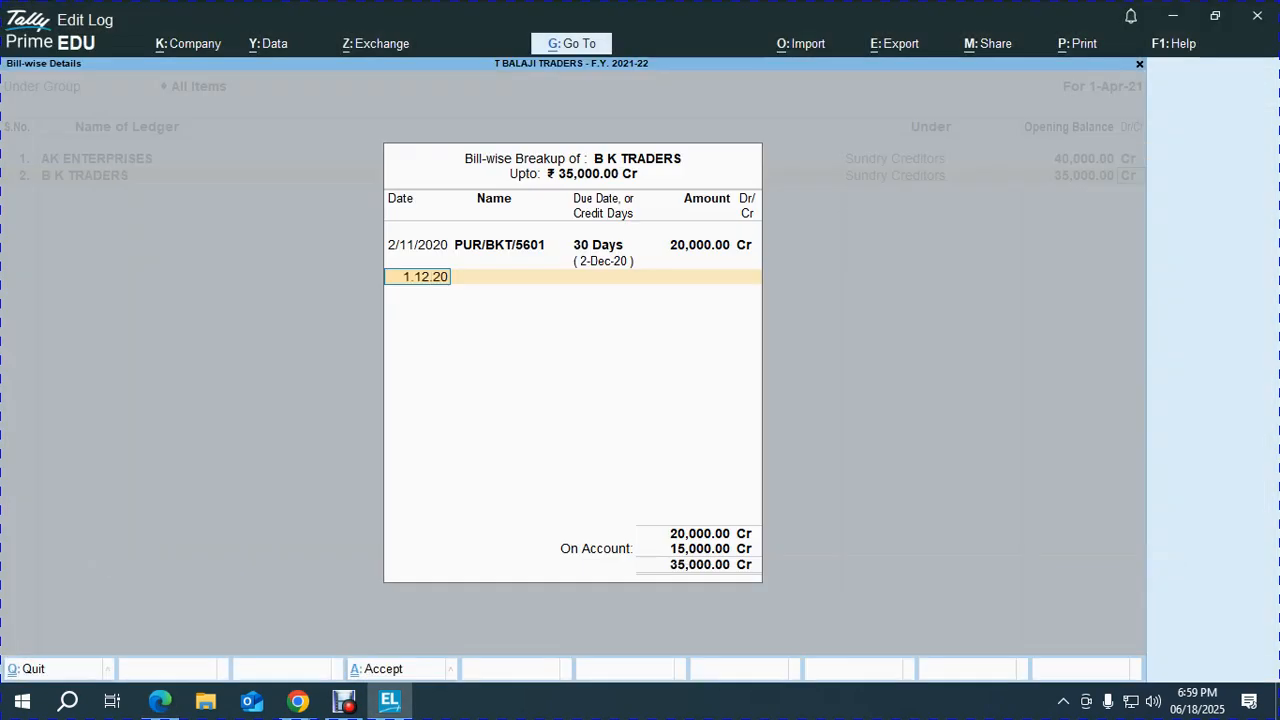
key(Return)
text(PUR/BKT/)
key(alt+Tab)
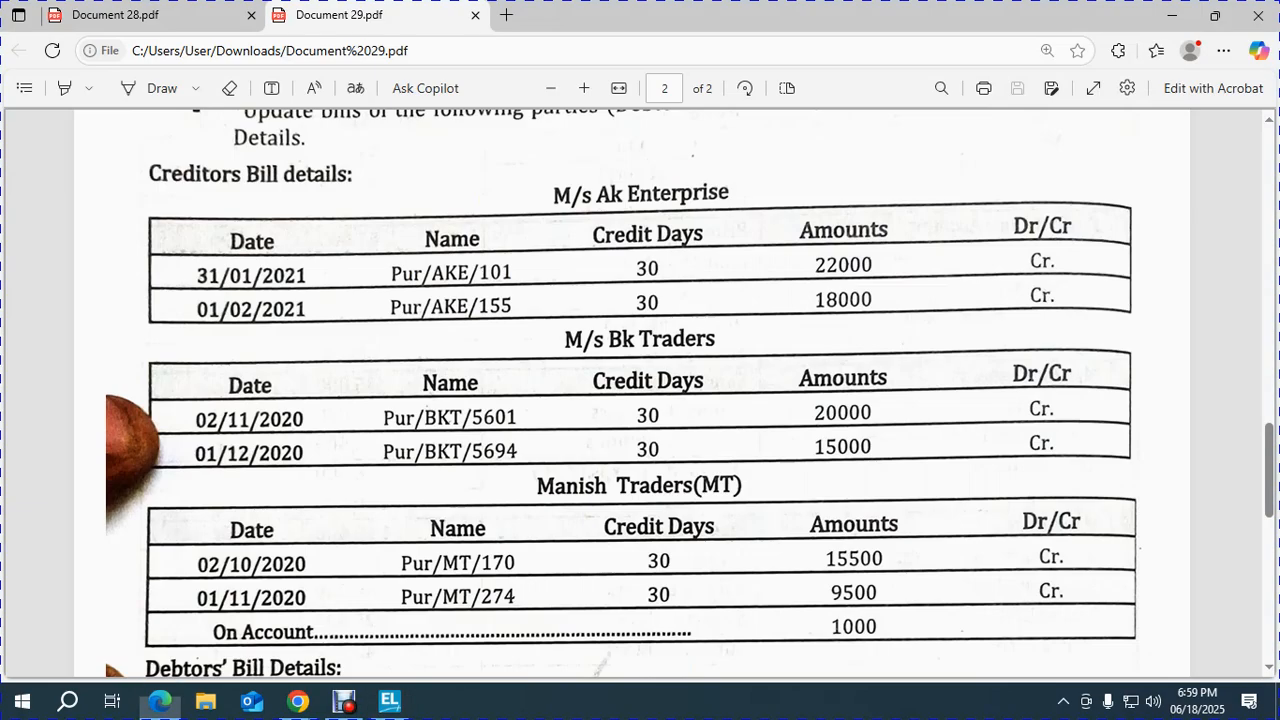
key(alt+Tab)
text(5694)
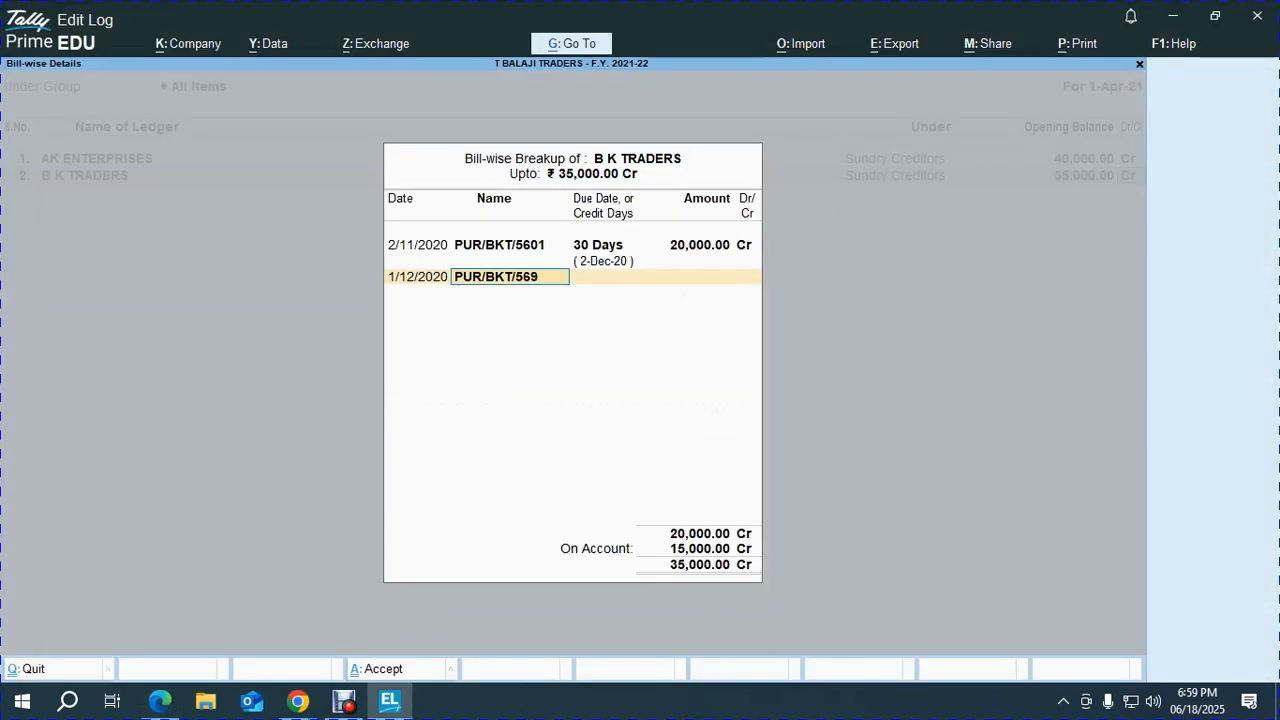
key(Return)
text(30)
key(Return)
key(Return)
key(Return)
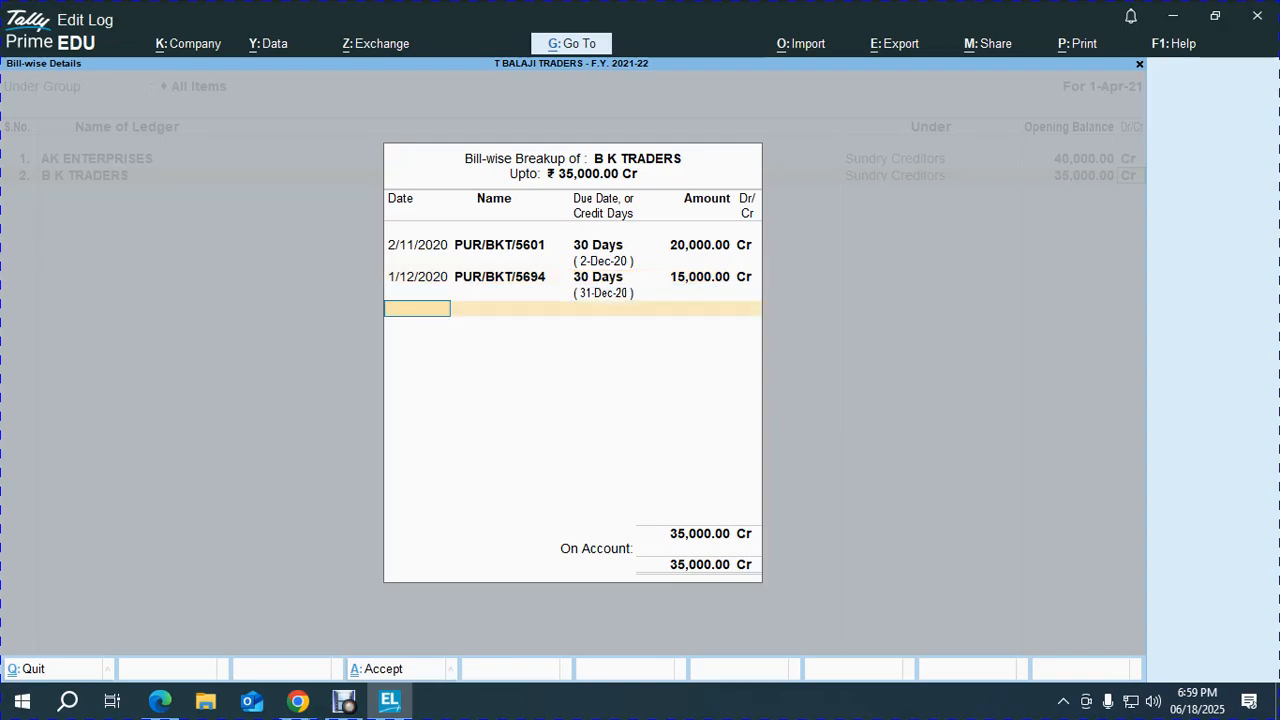
key(Return)
Switch to the exercise PDF's ledger table, showing Manish Traders at 26,000 Cr.
key(alt+Tab)
scroll(640, 393, up, 15)
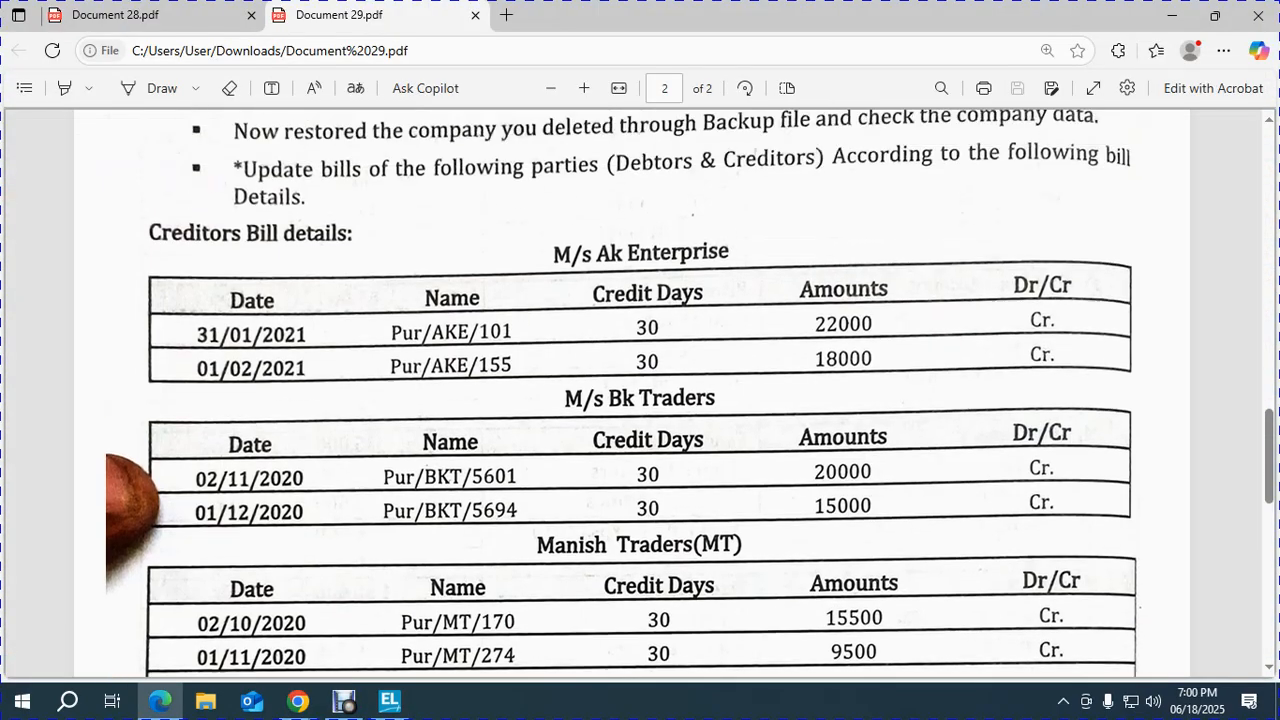
scroll(640, 393, down, 3)
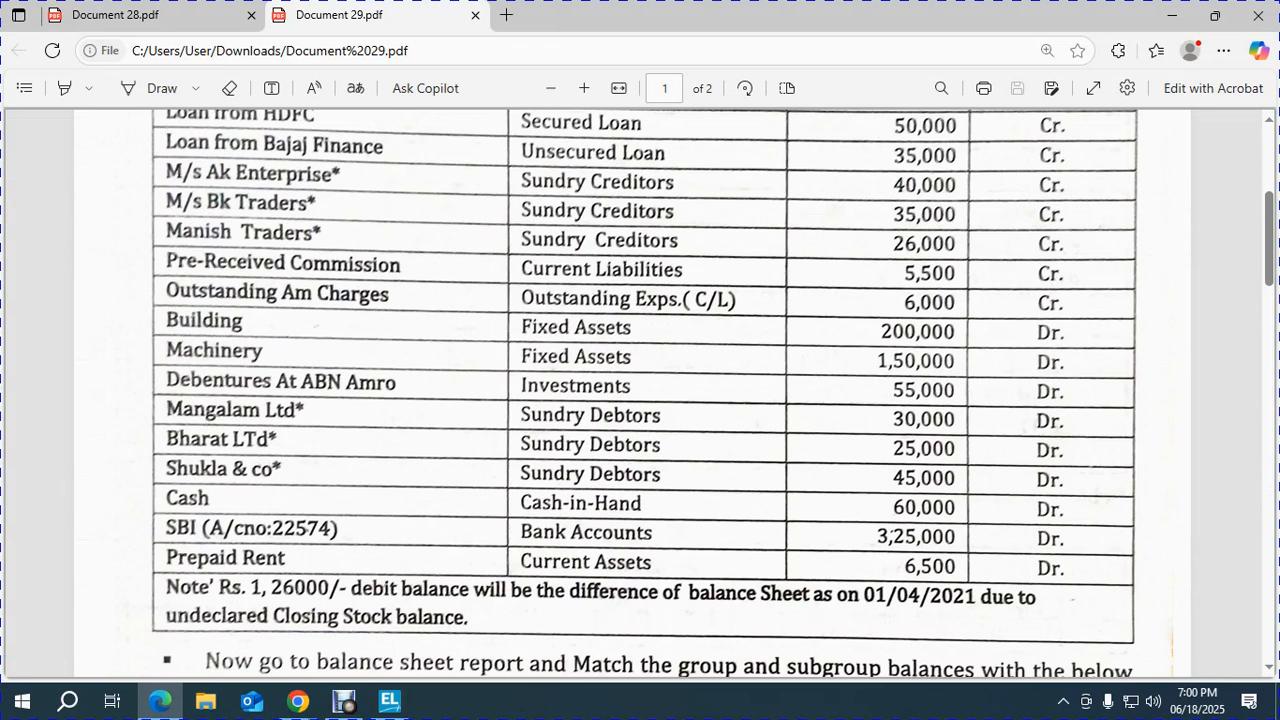
Add ledger MANISH TRADERS under Sundry Creditors with a 26,000 Cr opening balance.
key(alt+Tab)
text(MAN)
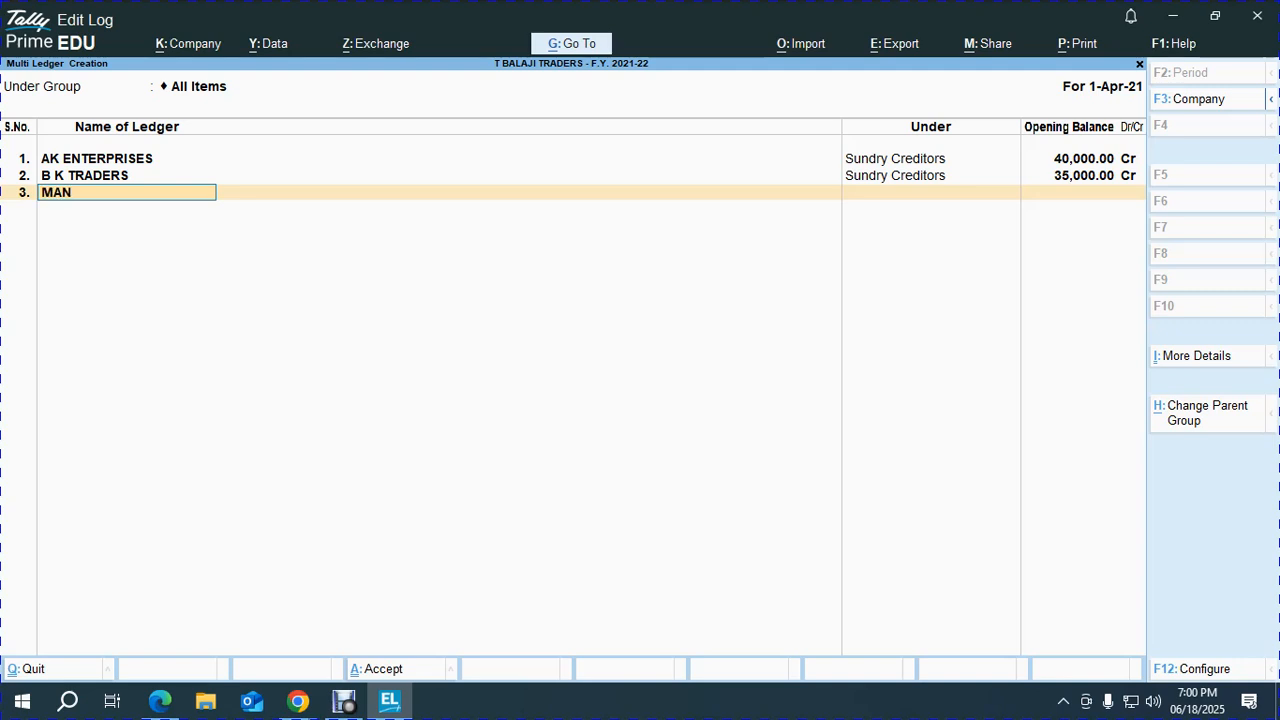
text(ISH TRADERS)
key(Return)
text(sun)
key(Return)
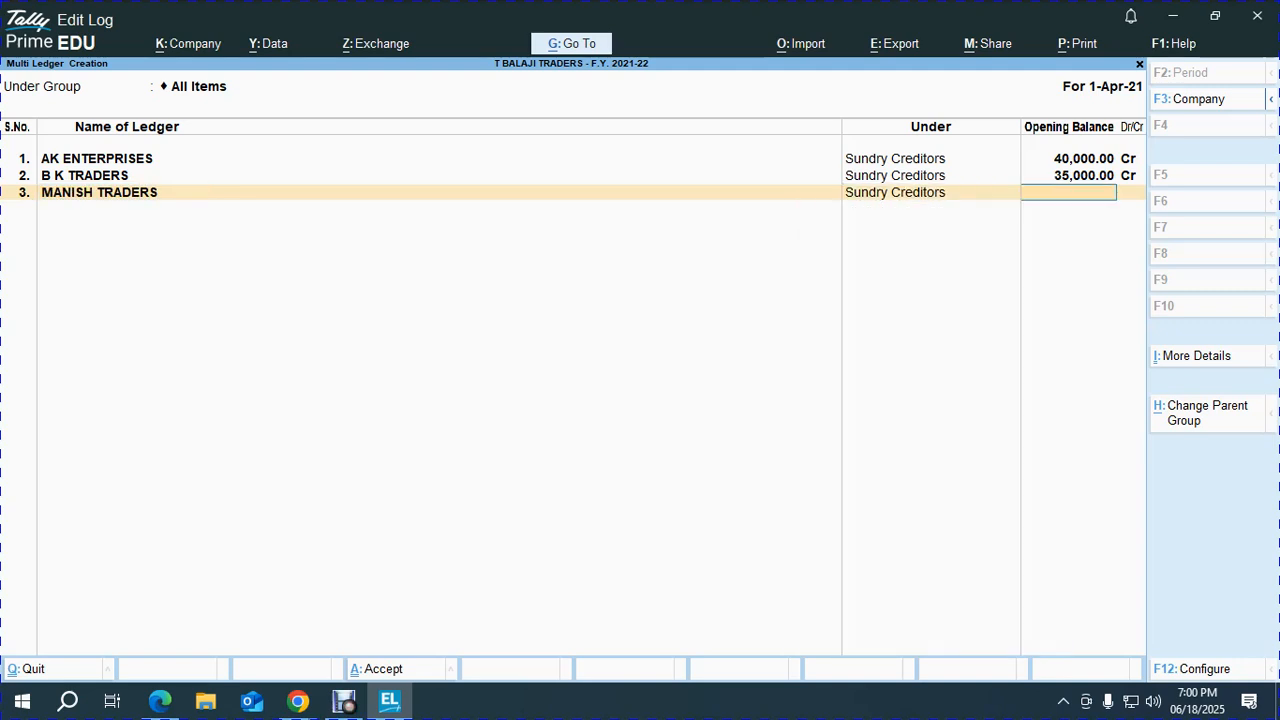
text(26000)
key(Return)
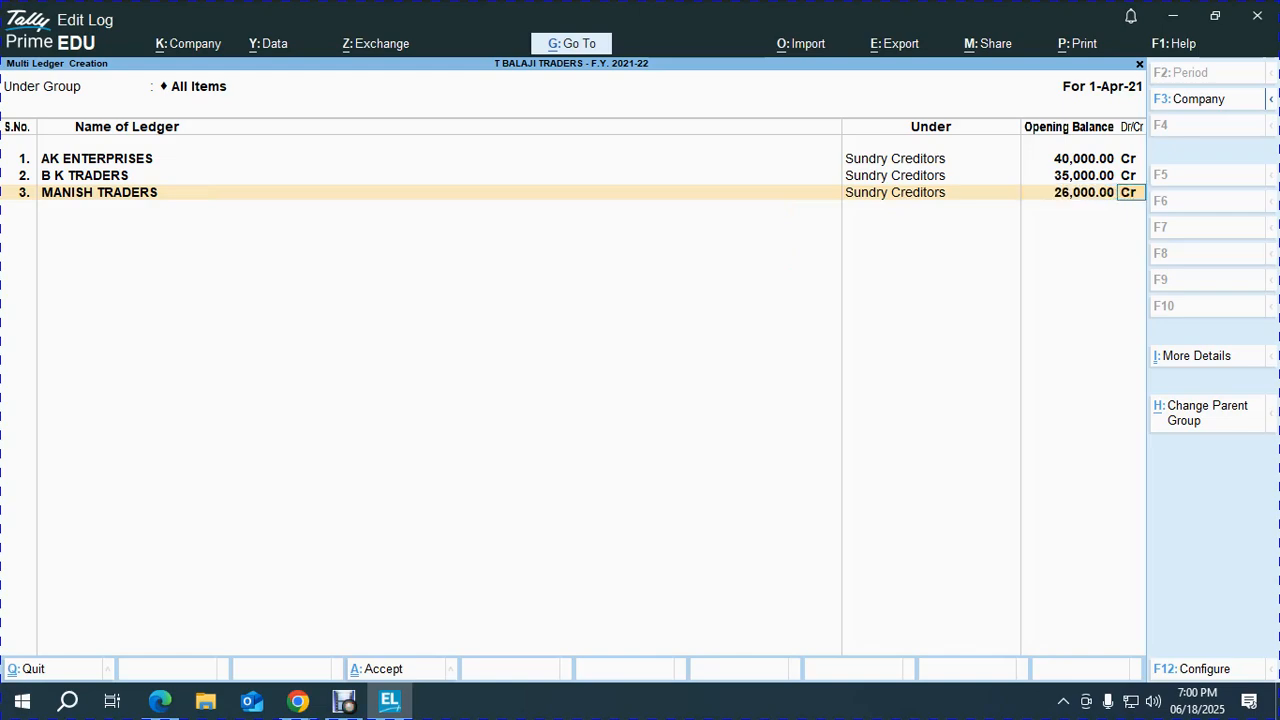
Enter bill PUR/MT/170 dated 2/10/2020, 30 credit days, for 15,500 Cr.
key(alt+Tab)
scroll(640, 390, down, 10)
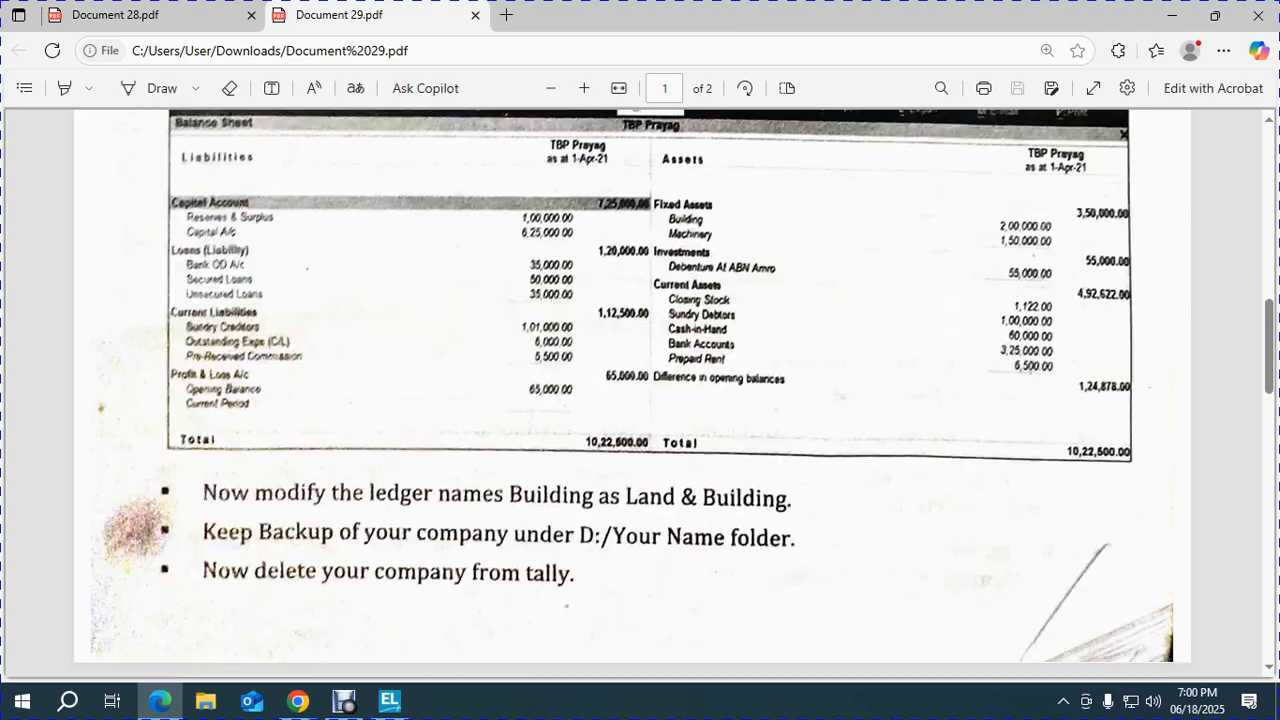
scroll(640, 390, down, 6)
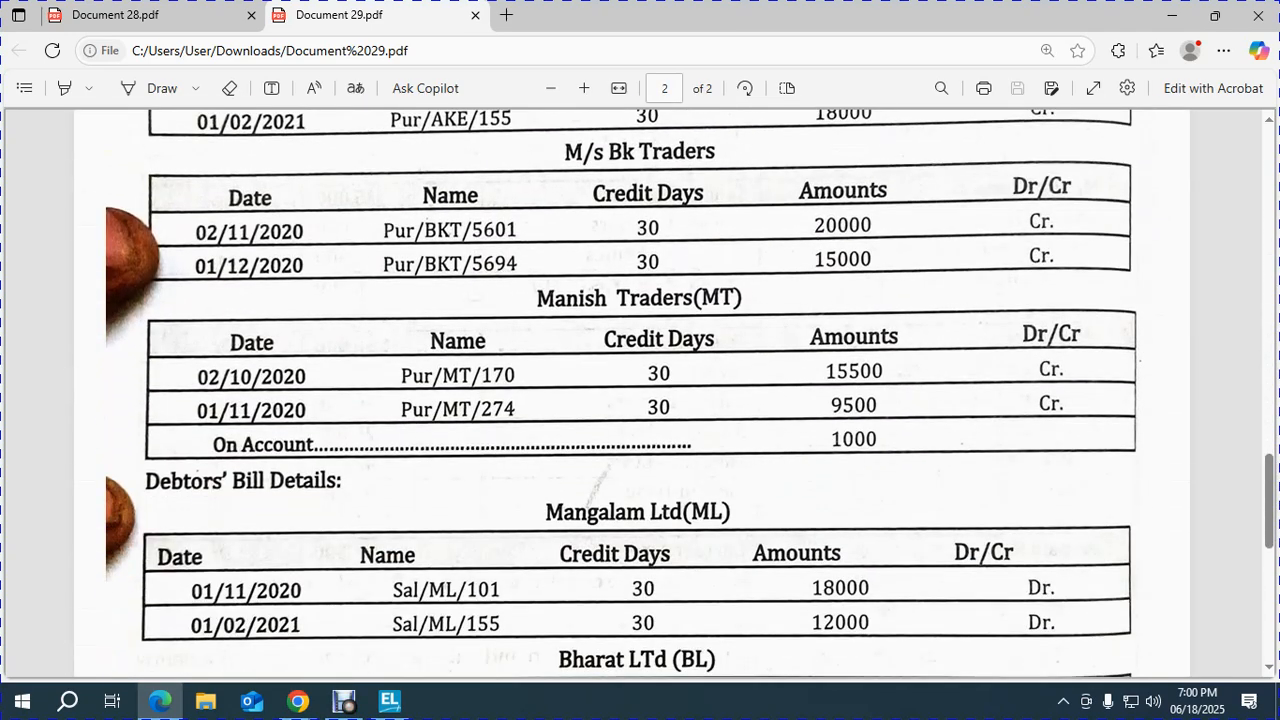
key(alt+Tab)
text(2.10.20)
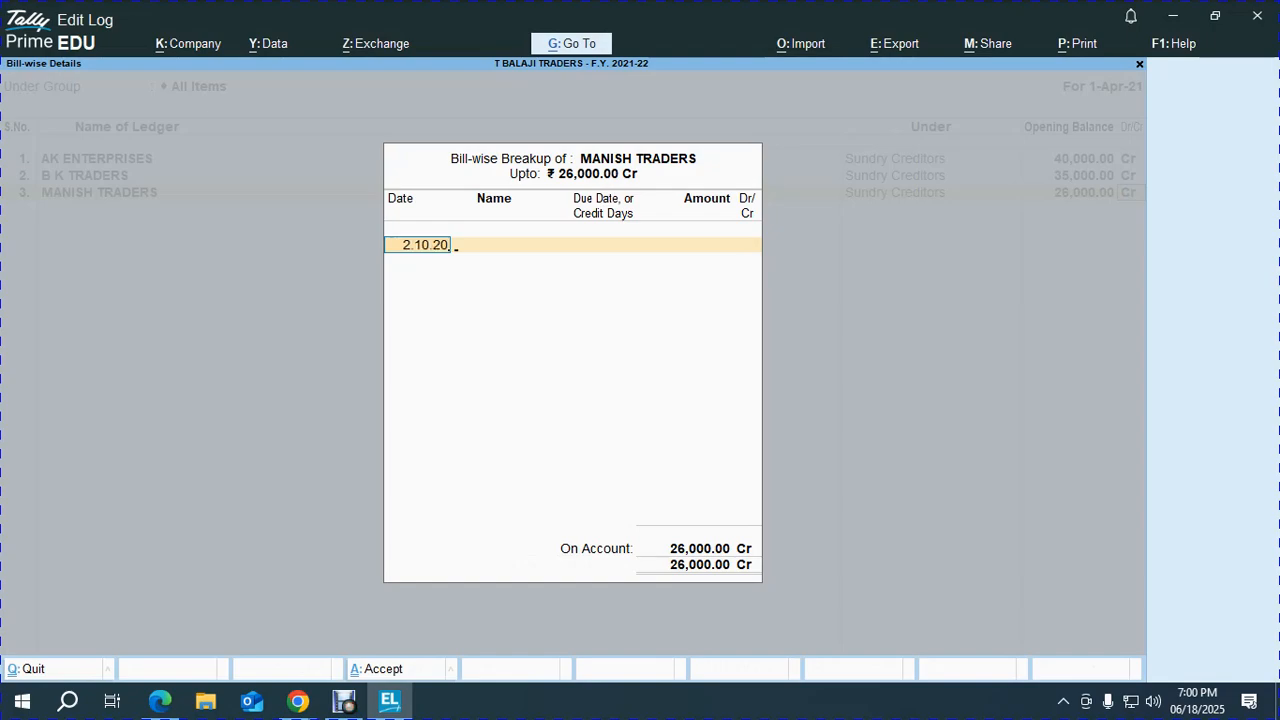
key(alt+Tab)
key(alt+Tab)
key(Return)
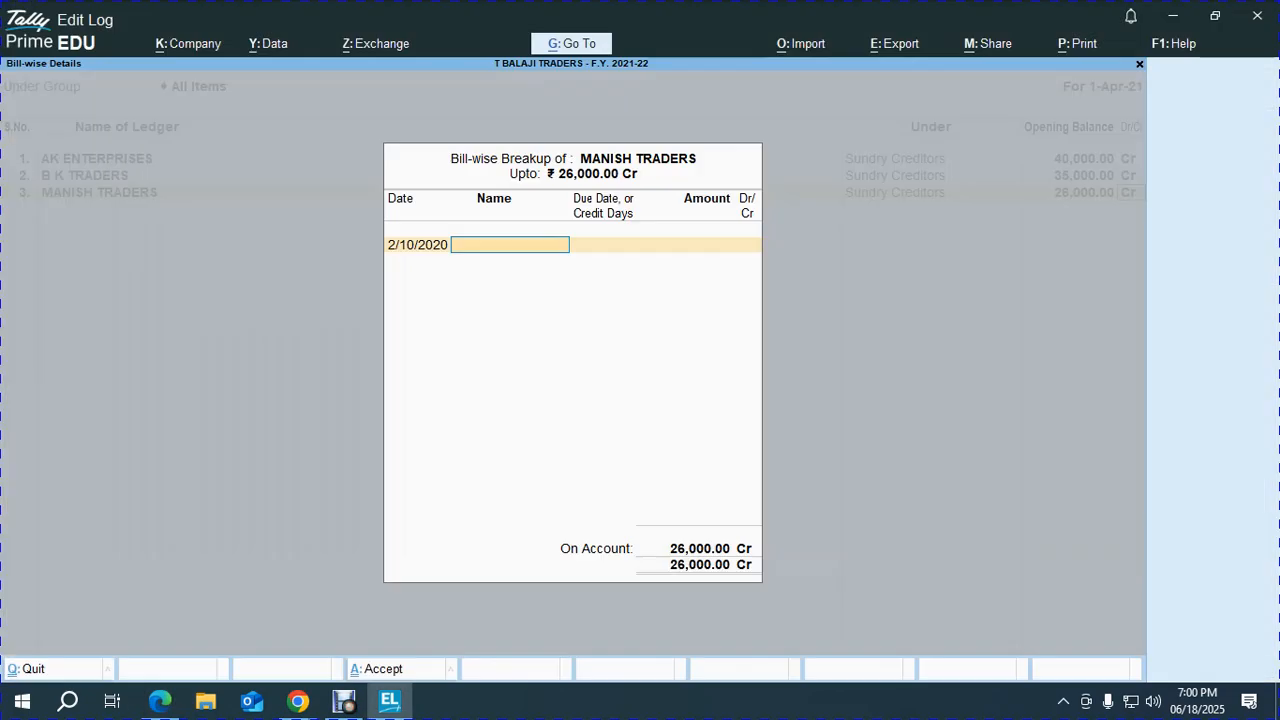
text(PUR/MT)
key(alt+Tab)
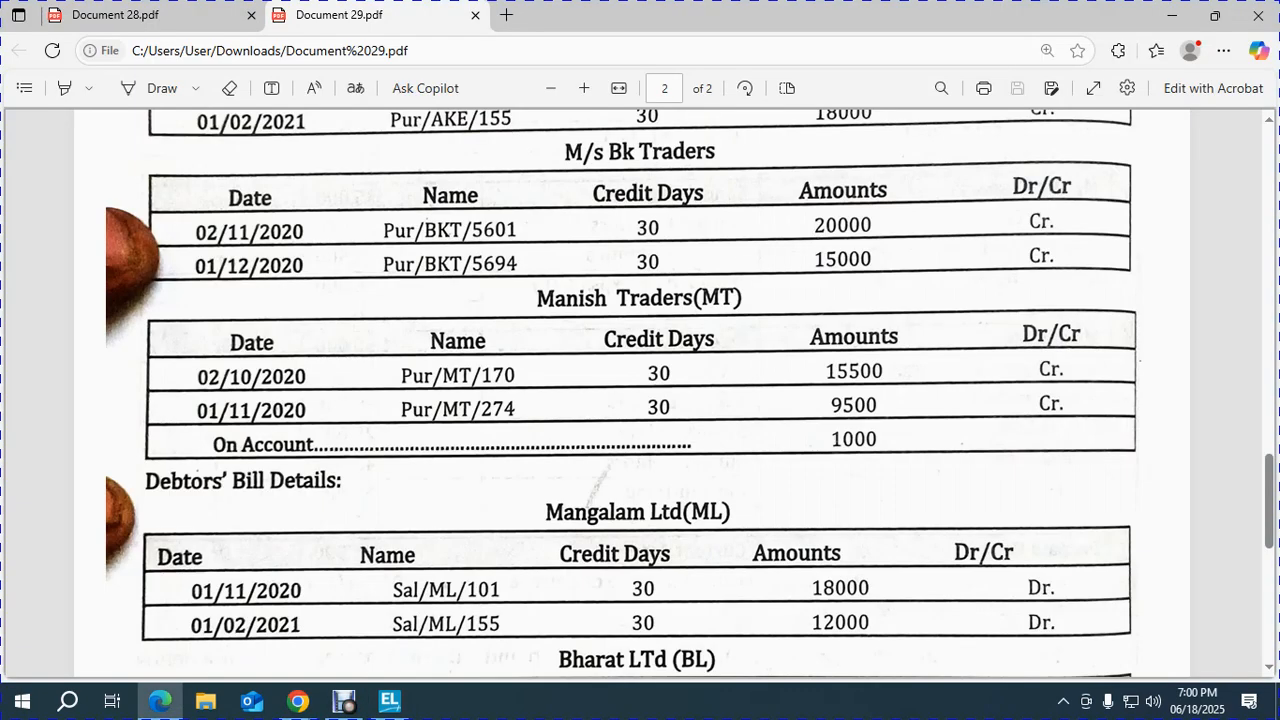
key(alt+Tab)
text(/170)
key(Return)
text(30 Days)
key(Return)
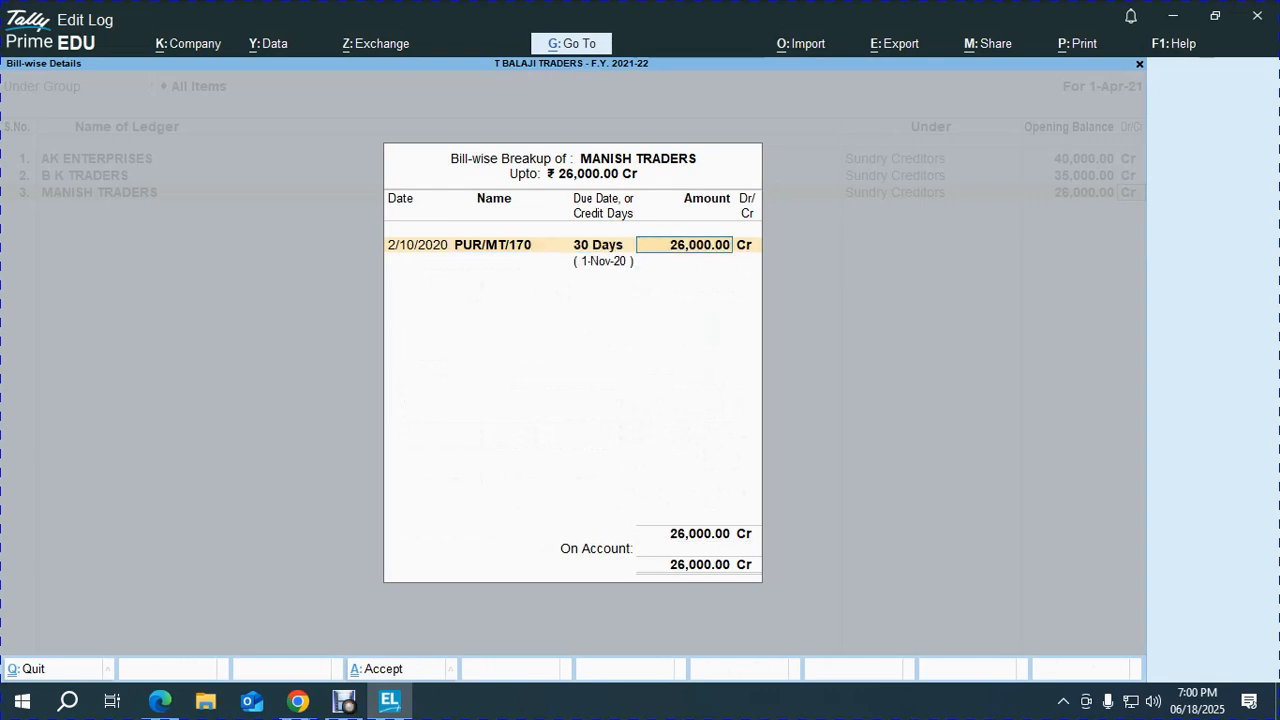
key(alt+Tab)
key(alt+Tab)
text(15500)
key(Return)
key(Return)
key(alt+Tab)
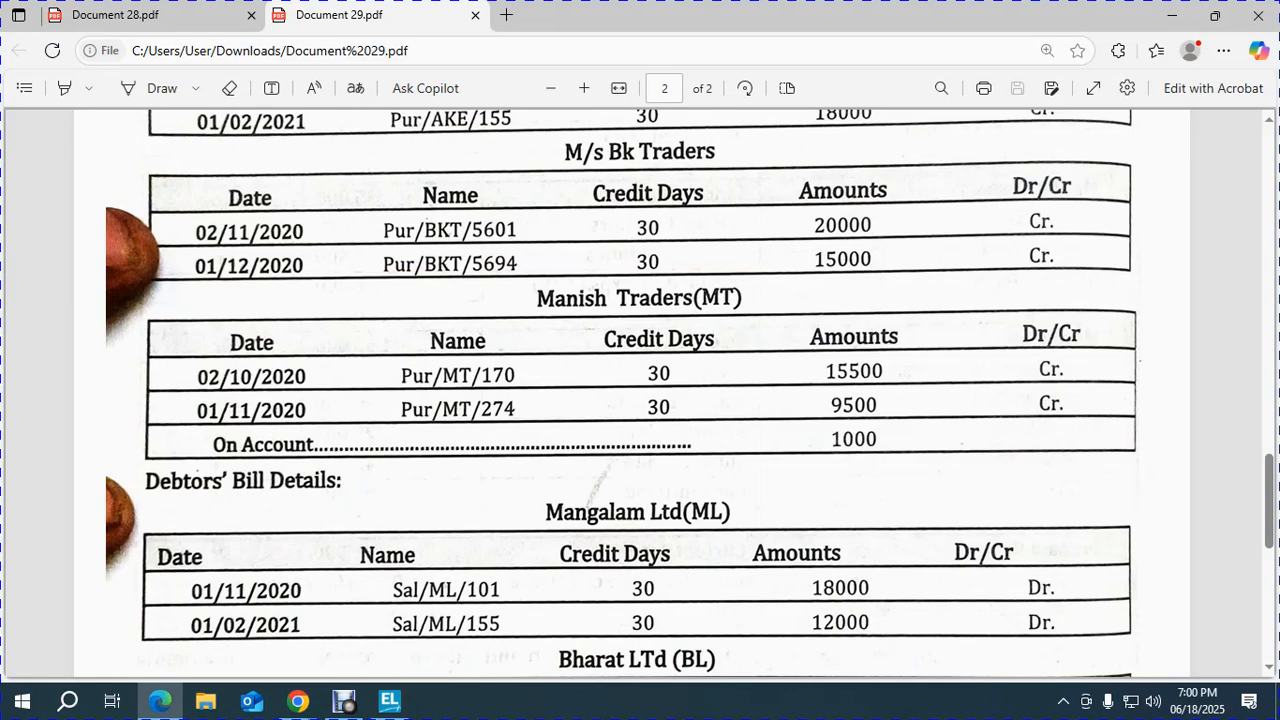
key(alt+Tab)
Enter bill PUR/MT/274 dated 1/11/2020, 30 credit days, for 9,500 Cr.
text(1.11.2020)
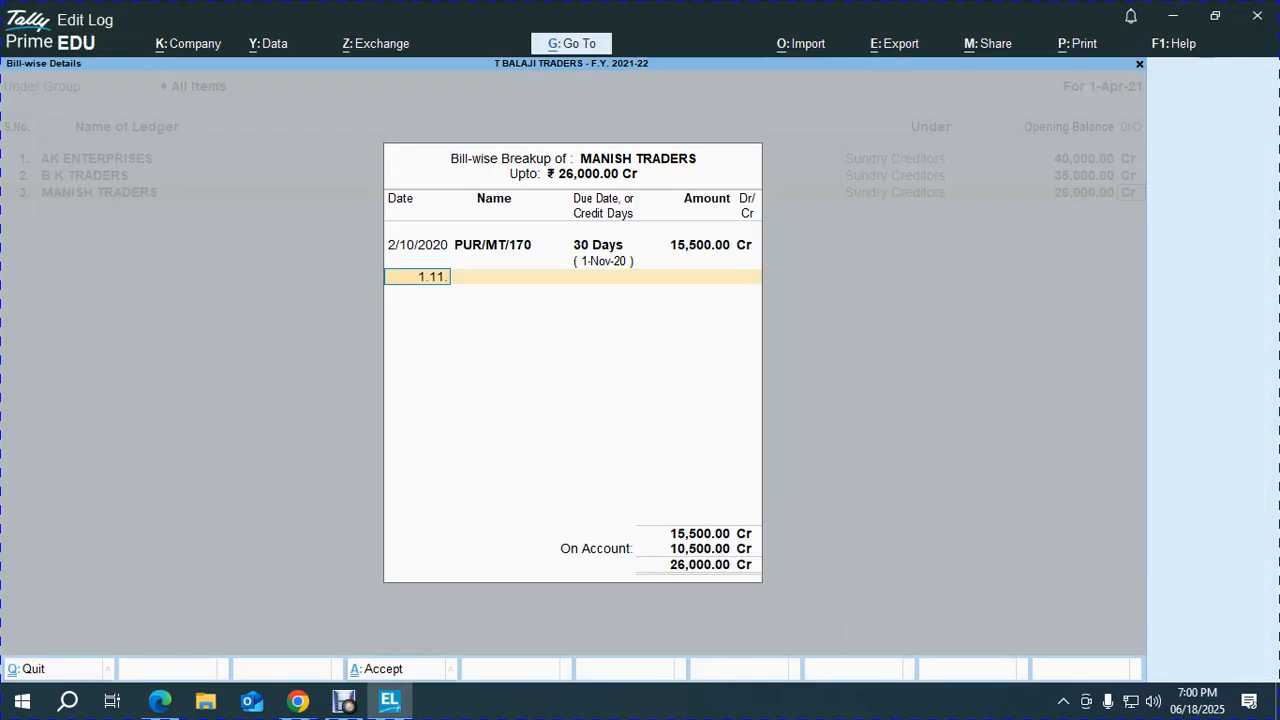
key(Return)
key(Up)
key(Down)
text(PUR/MT/170)
key(BackSpace)
key(BackSpace)
key(BackSpace)
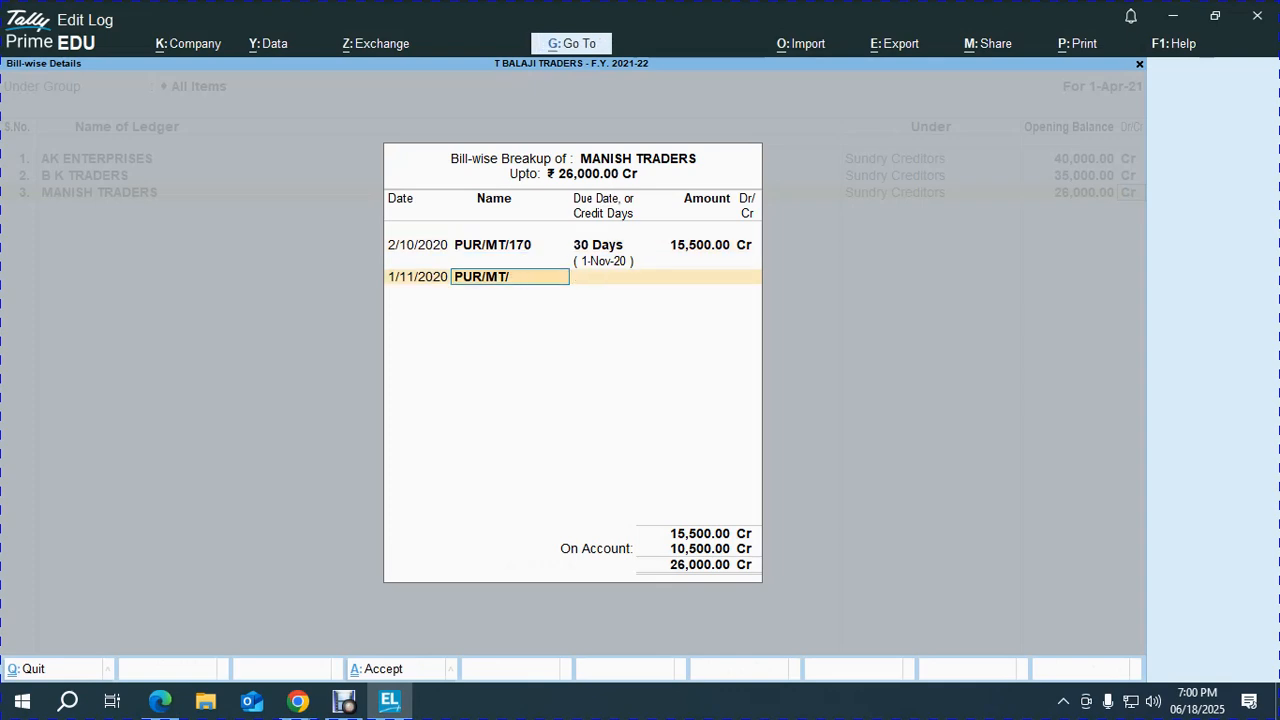
key(alt+Tab)
key(alt+Tab)
text(274)
key(Return)
text(30)
key(Return)
key(alt+Tab)
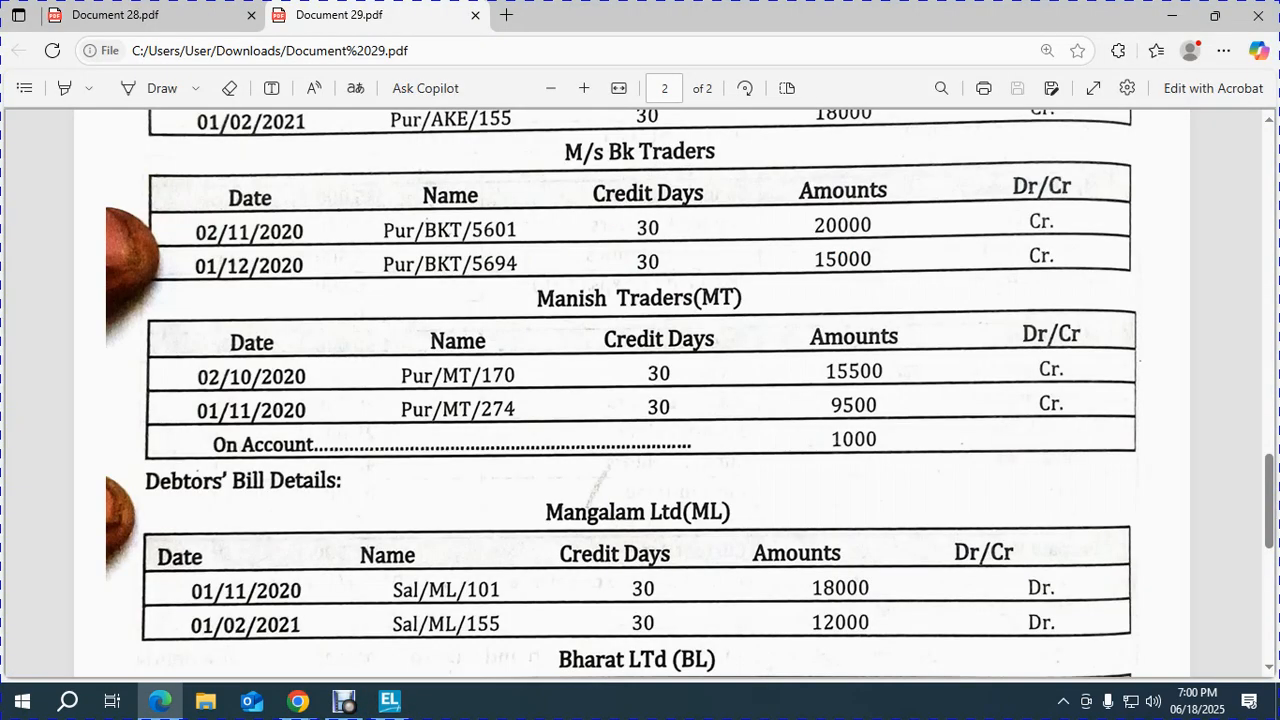
key(alt+Tab)
text(9,500)
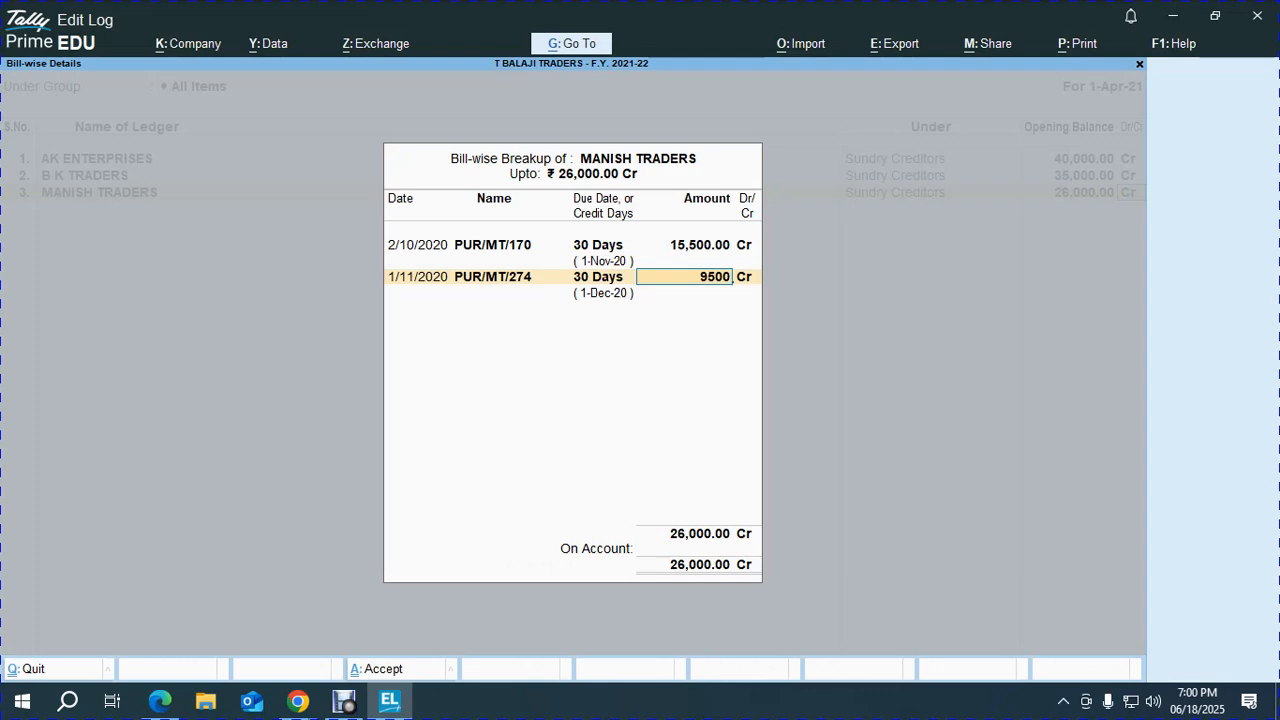
key(Return)
key(Return)
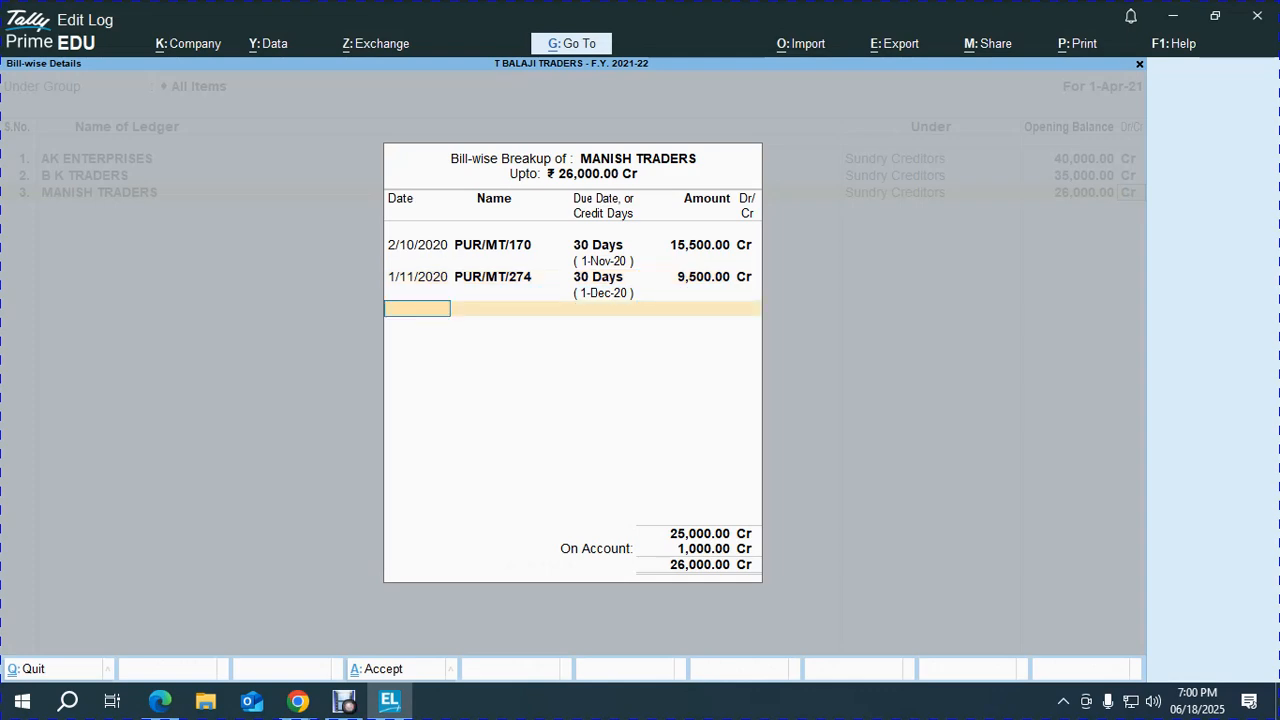
Close the bill-wise breakup, leaving the remaining 1,000 on account.
key(alt+Tab)
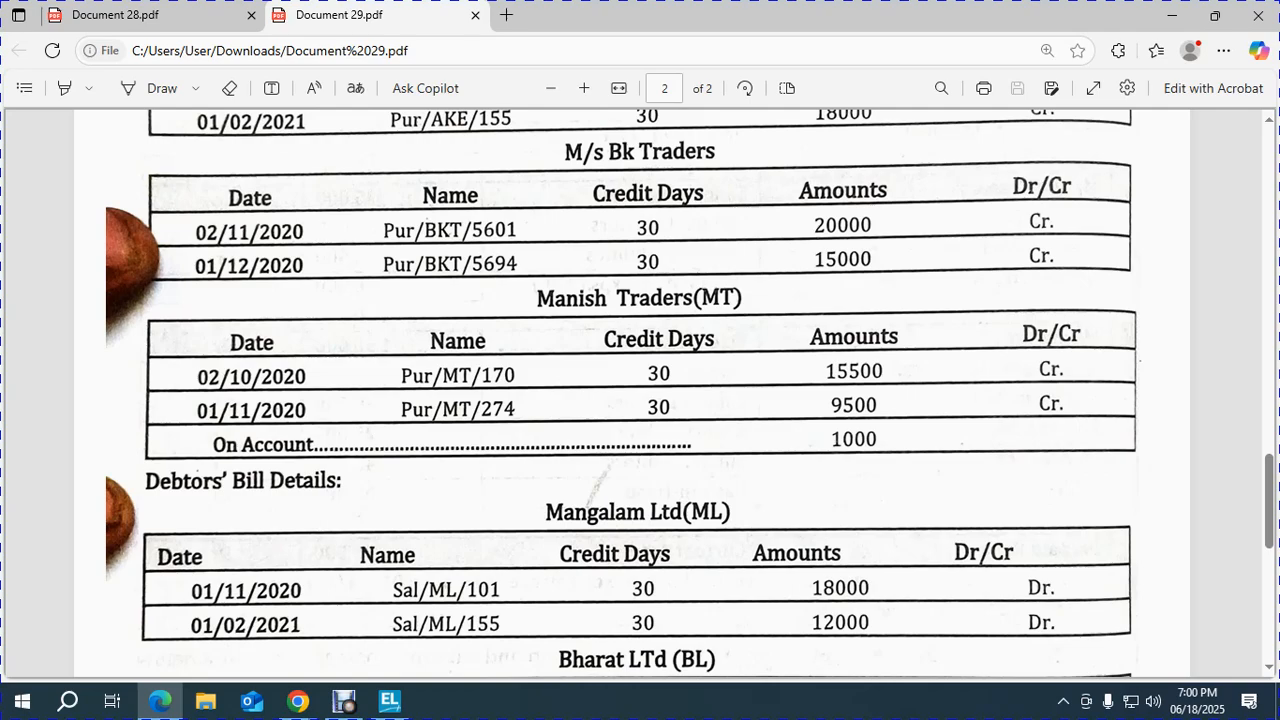
key(alt+Tab)
key(Return)
key(alt+Tab)
Name the fourth ledger PRE RECEIVED COMMISSION and place it under Current Liabilities.
scroll(633, 394, up, 15)
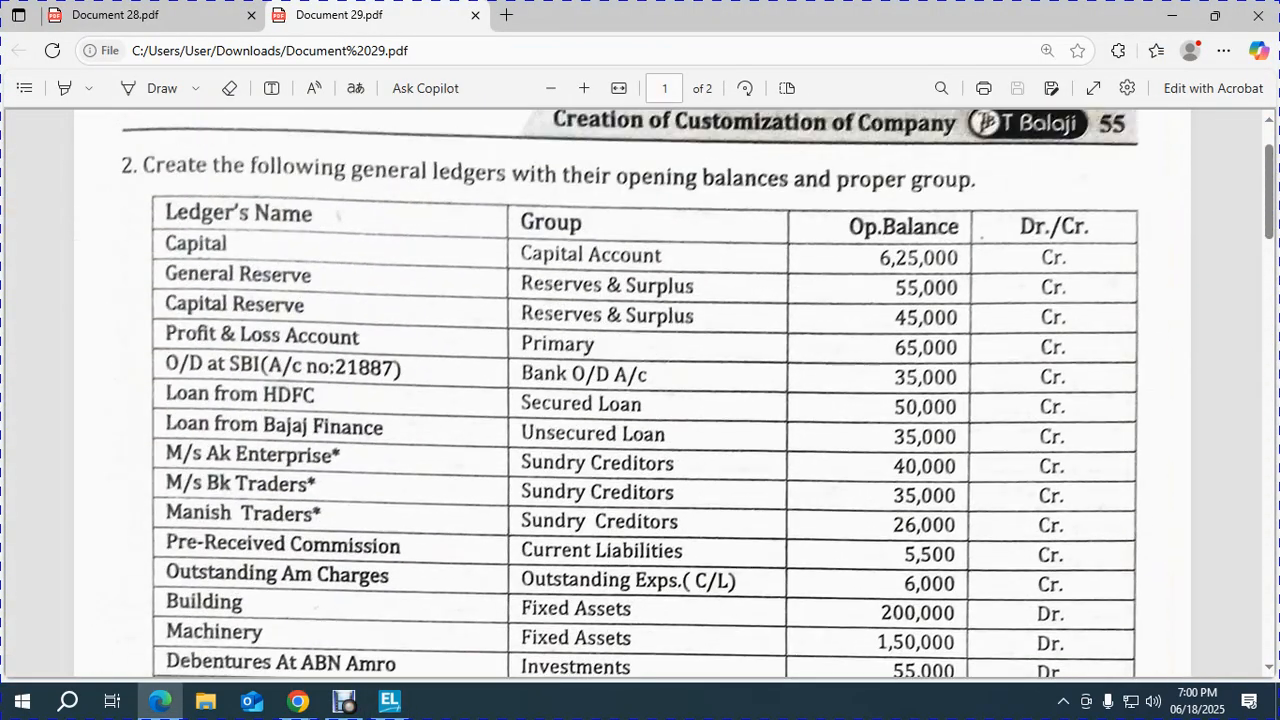
scroll(633, 394, down, 1)
scroll(633, 394, down, 2)
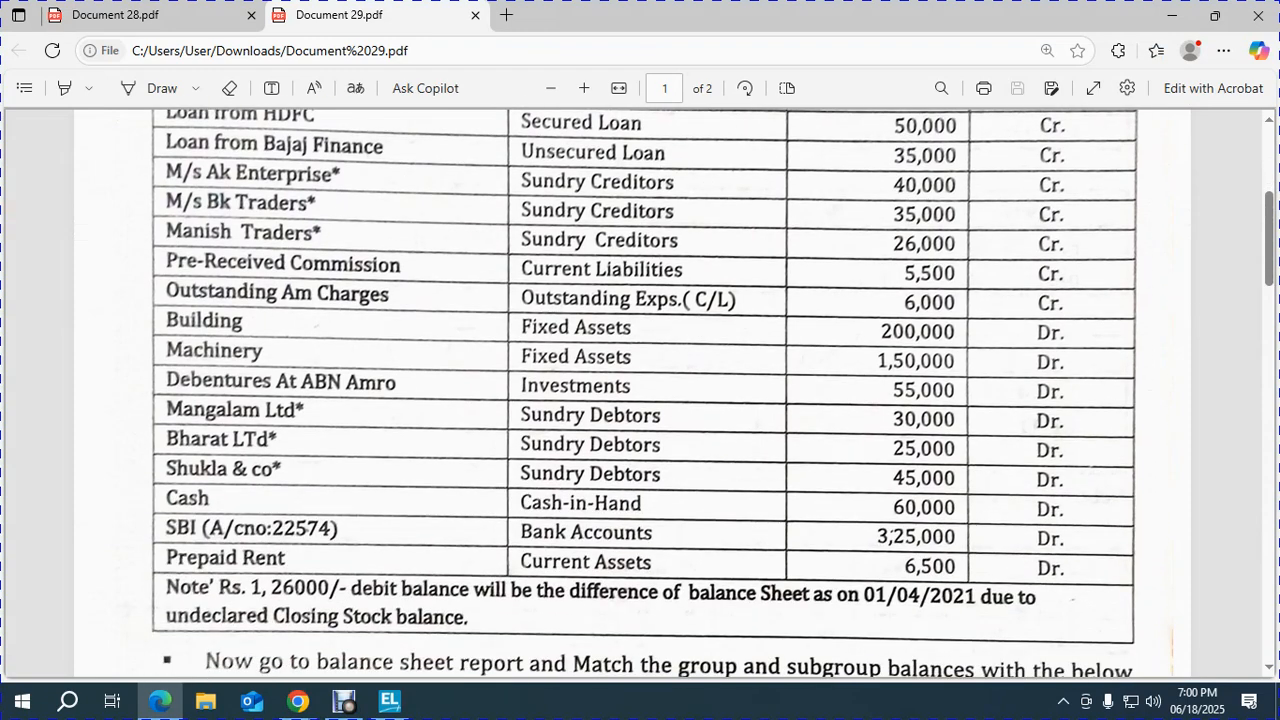
key(alt+Tab)
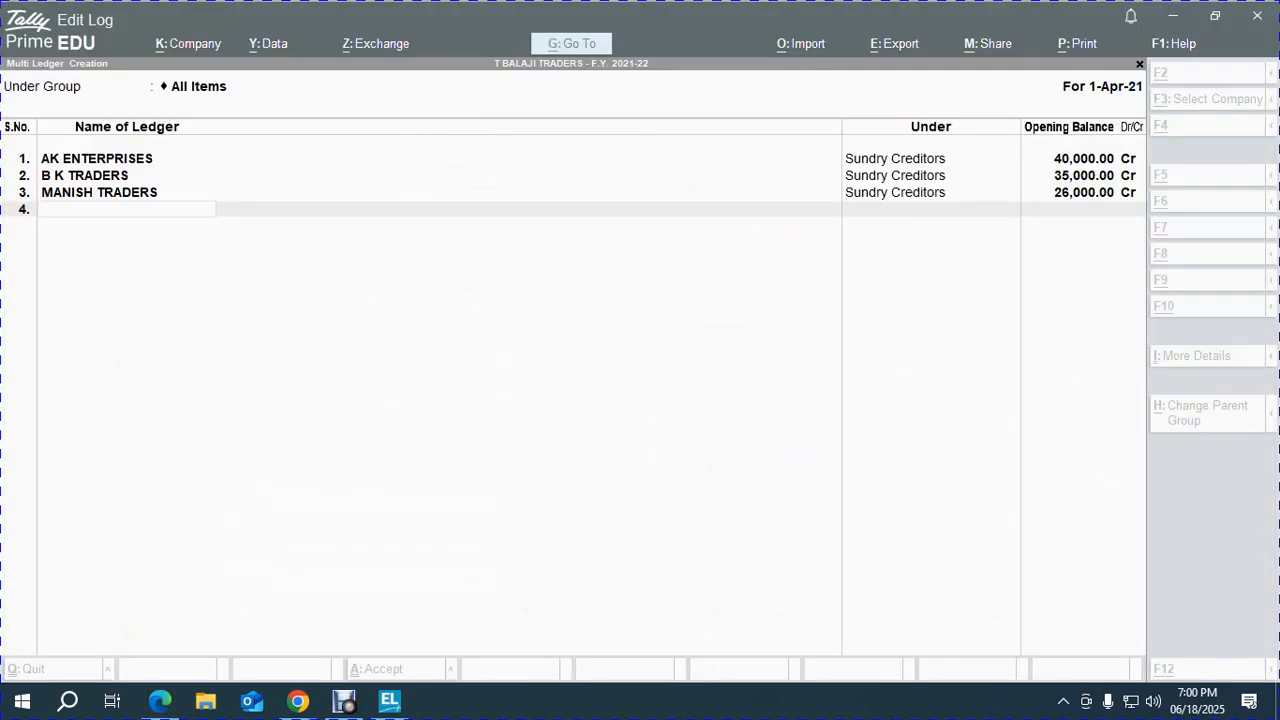
key(BackSpace)
text(PRE RECEIVED COMMISSION)
key(Return)
text(CUR)
key(Down)
key(Down)
key(Up)
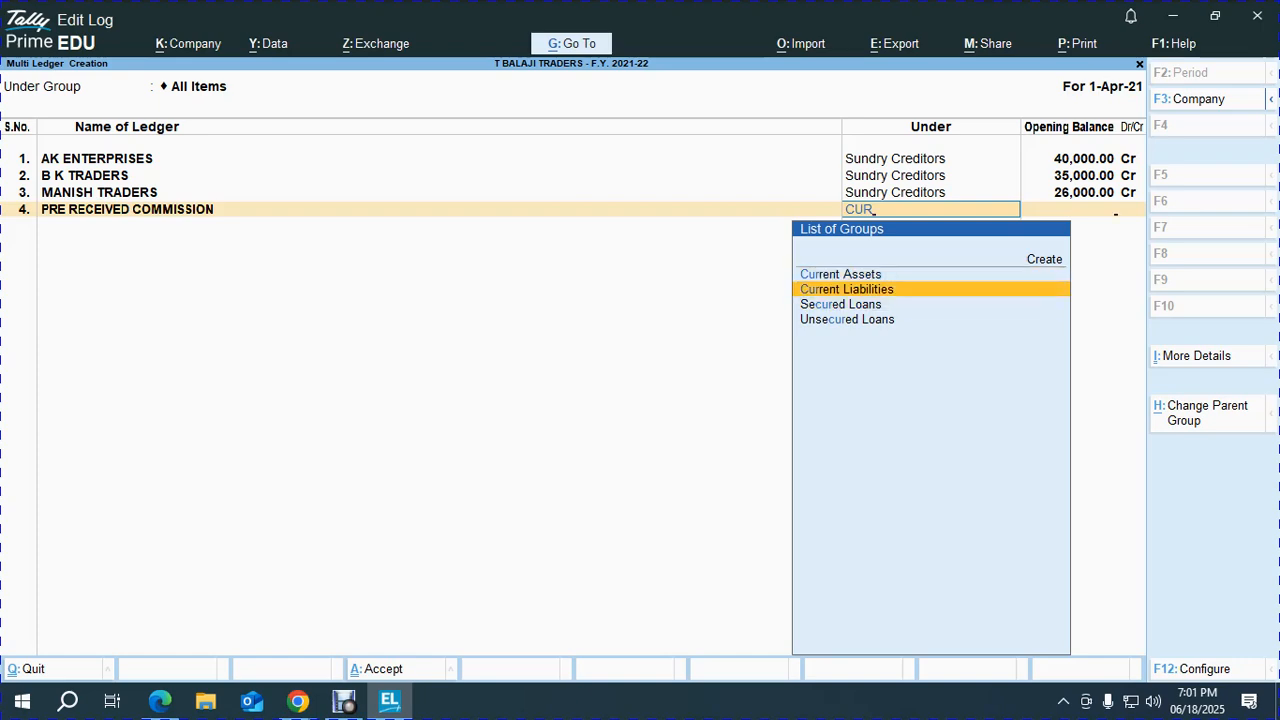
key(Return)
Give PRE RECEIVED COMMISSION a 5,500 Cr opening balance.
key(alt+Tab)
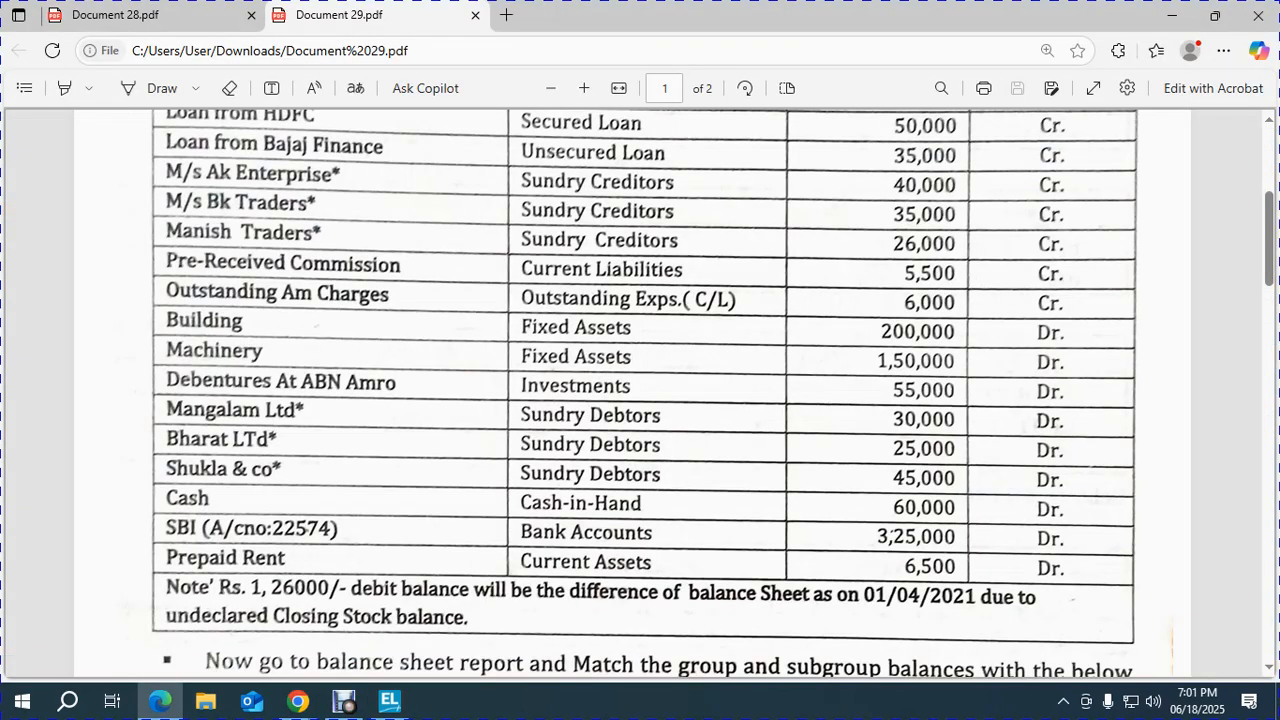
key(alt+Tab)
text(5500)
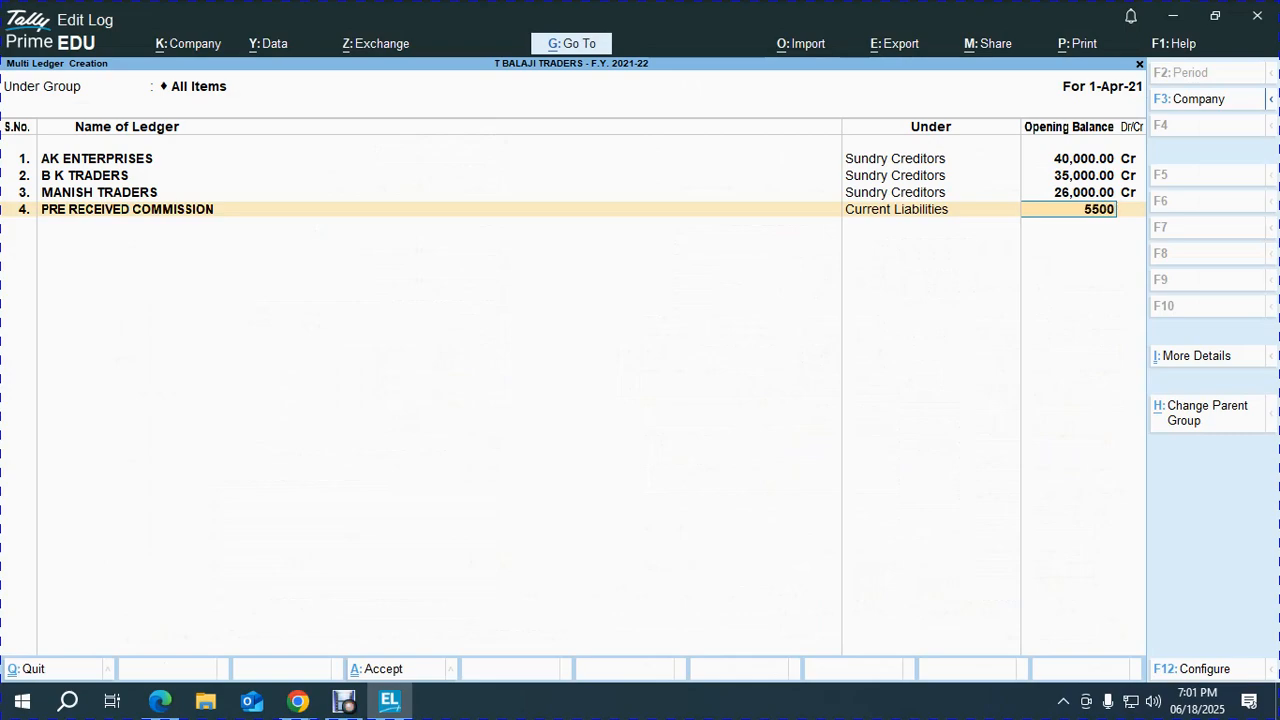
key(Return)
key(alt+Tab)
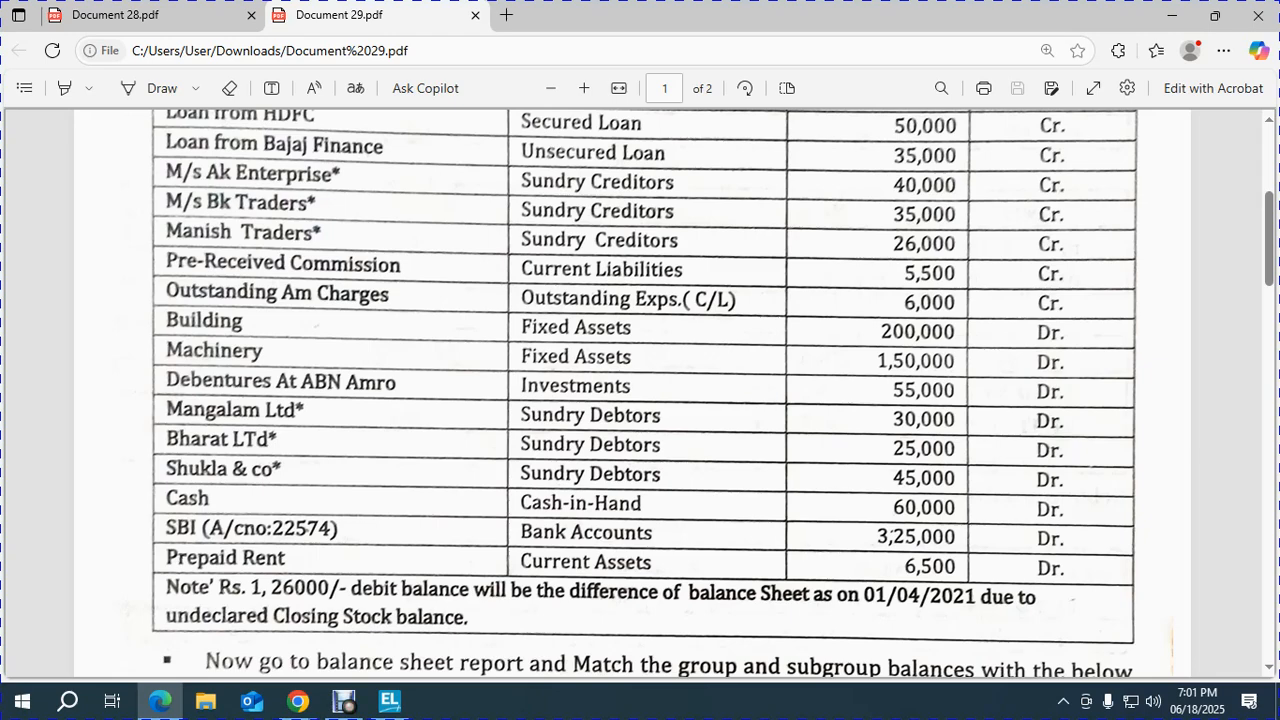
Create OUTSTANDING AMC CHARGES under Current Liabilities with a 6,000 Cr opening balance.
key(alt+Tab)
text(OUTSTANDING A,C)
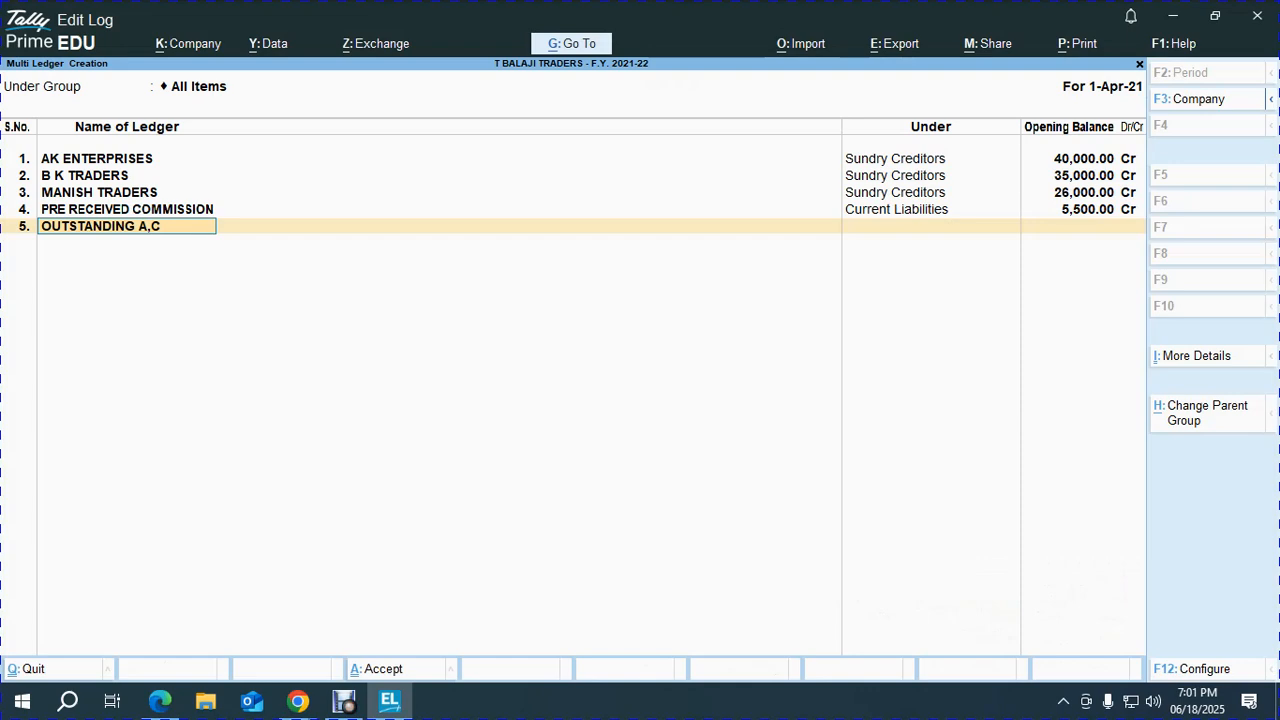
key(BackSpace)
key(BackSpace)
text(MC CHARGES)
key(Return)
text(IND)
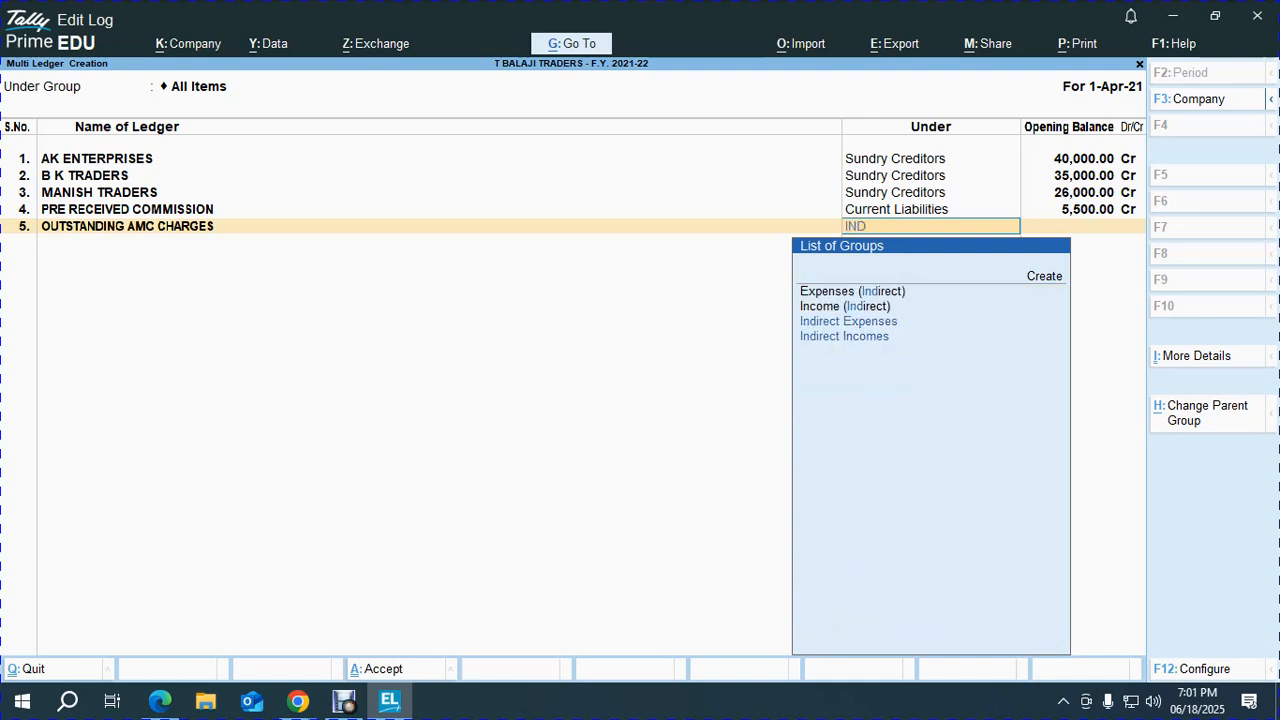
key(BackSpace)
key(BackSpace)
key(BackSpace)
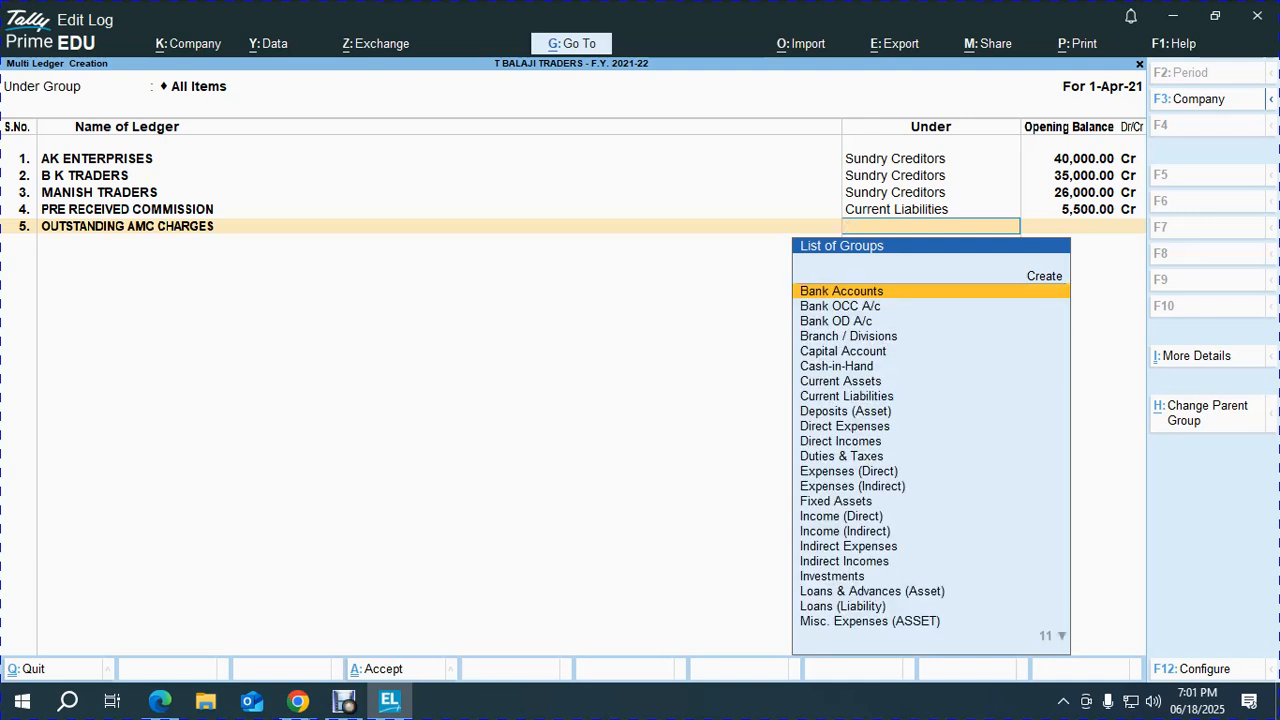
text(CUR)
key(Down)
key(Return)
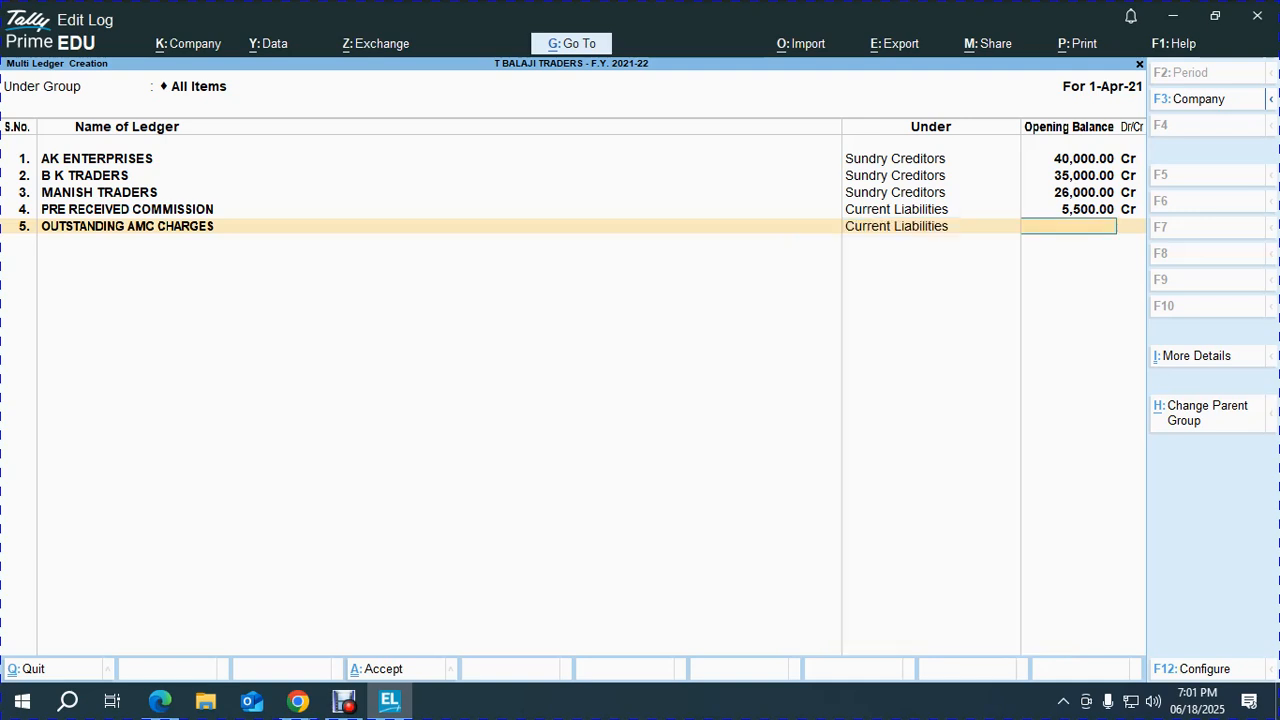
key(alt+Tab)
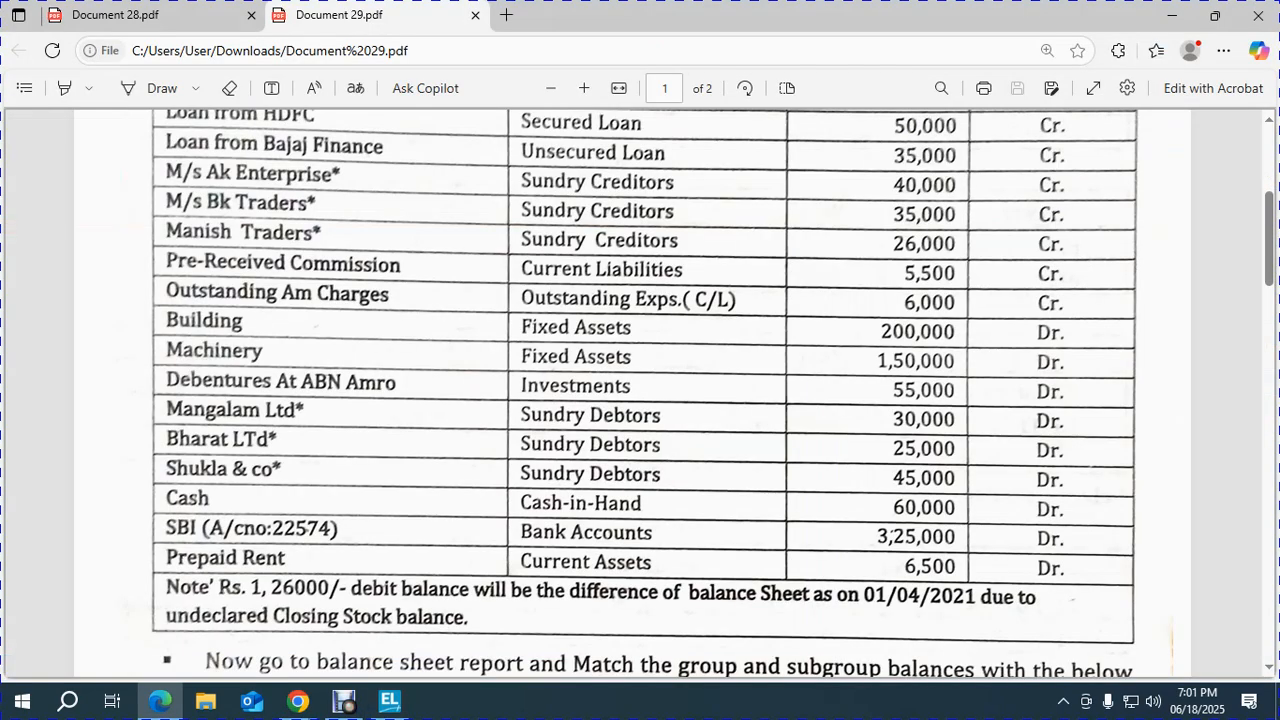
key(alt+Tab)
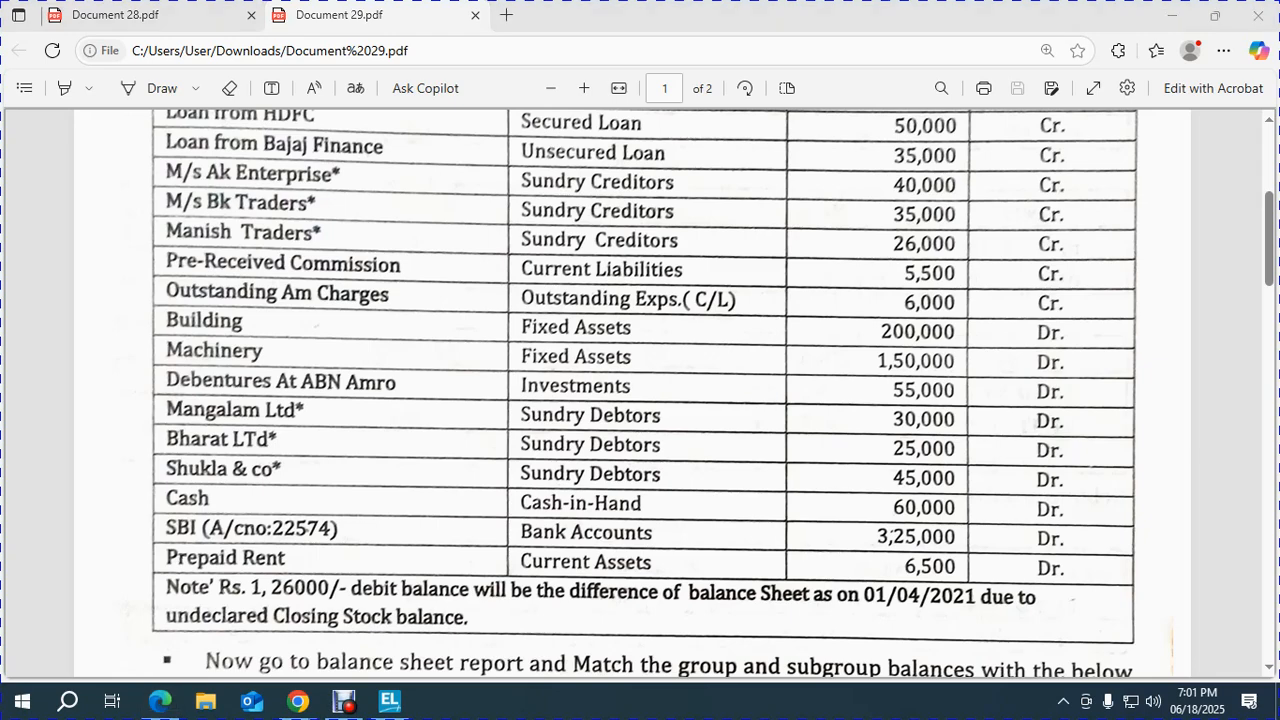
text(6000)
key(Return)
key(Return)
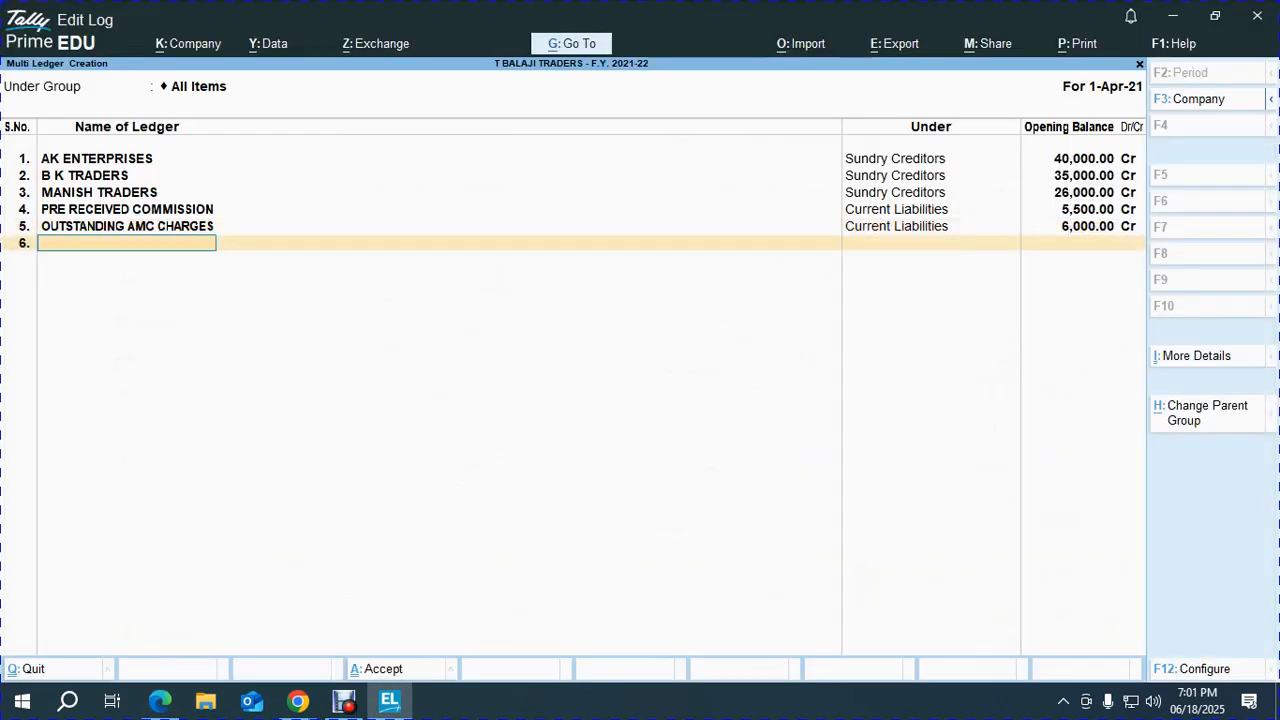
key(alt+Tab)
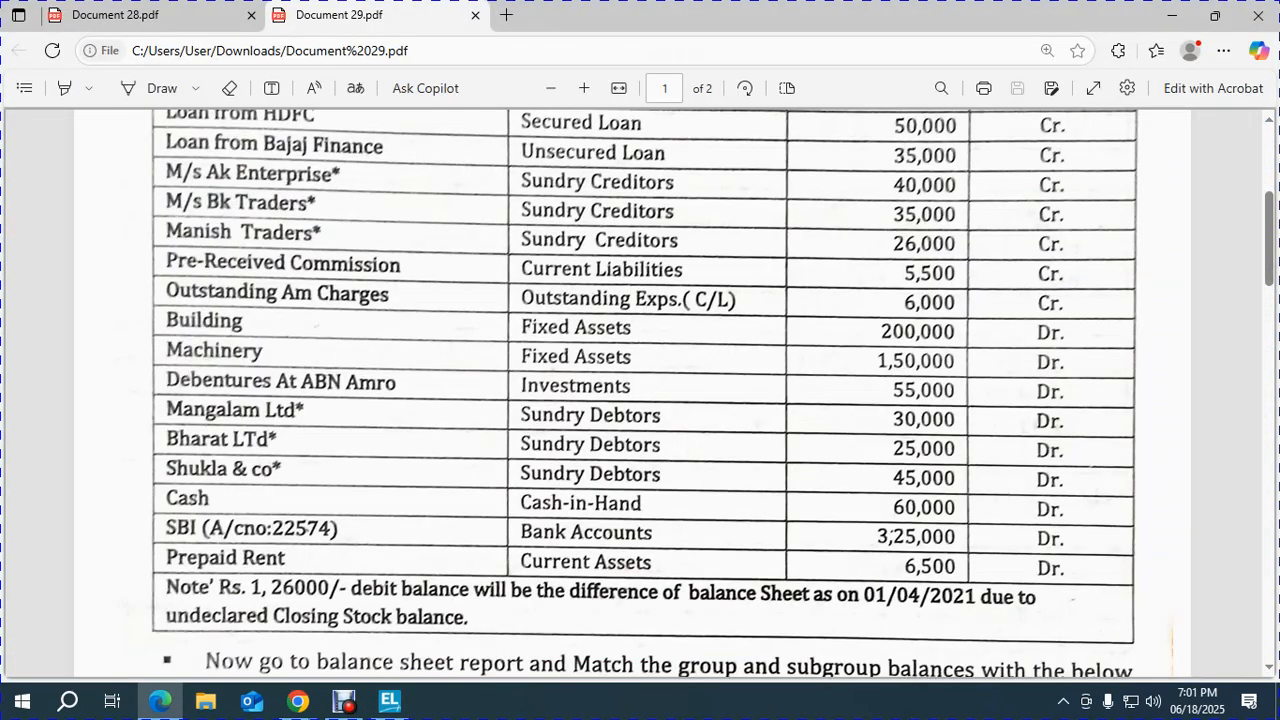
Add the BUILDING ledger under Fixed Assets with a 2,00,000 Dr opening balance.
key(alt+Tab)
text(BUILDING)
key(Return)
text(f)
key(Return)
text(2000000)
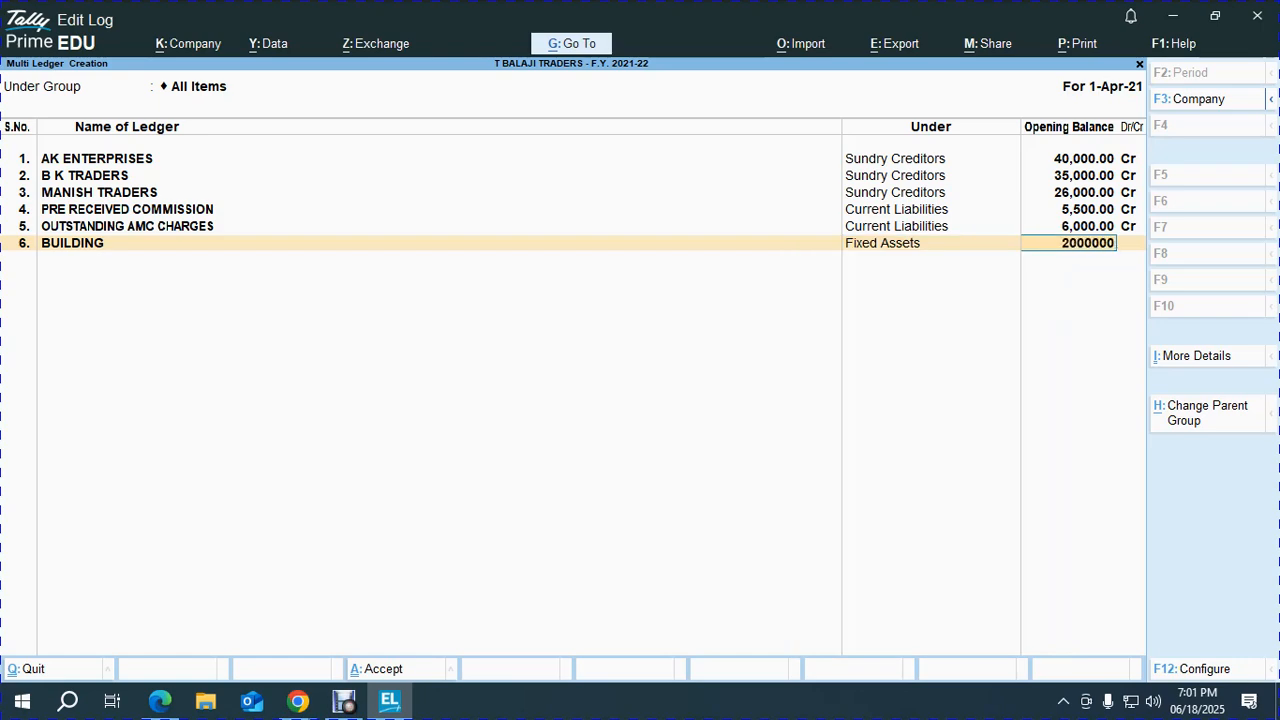
key(Return)
key(Return)
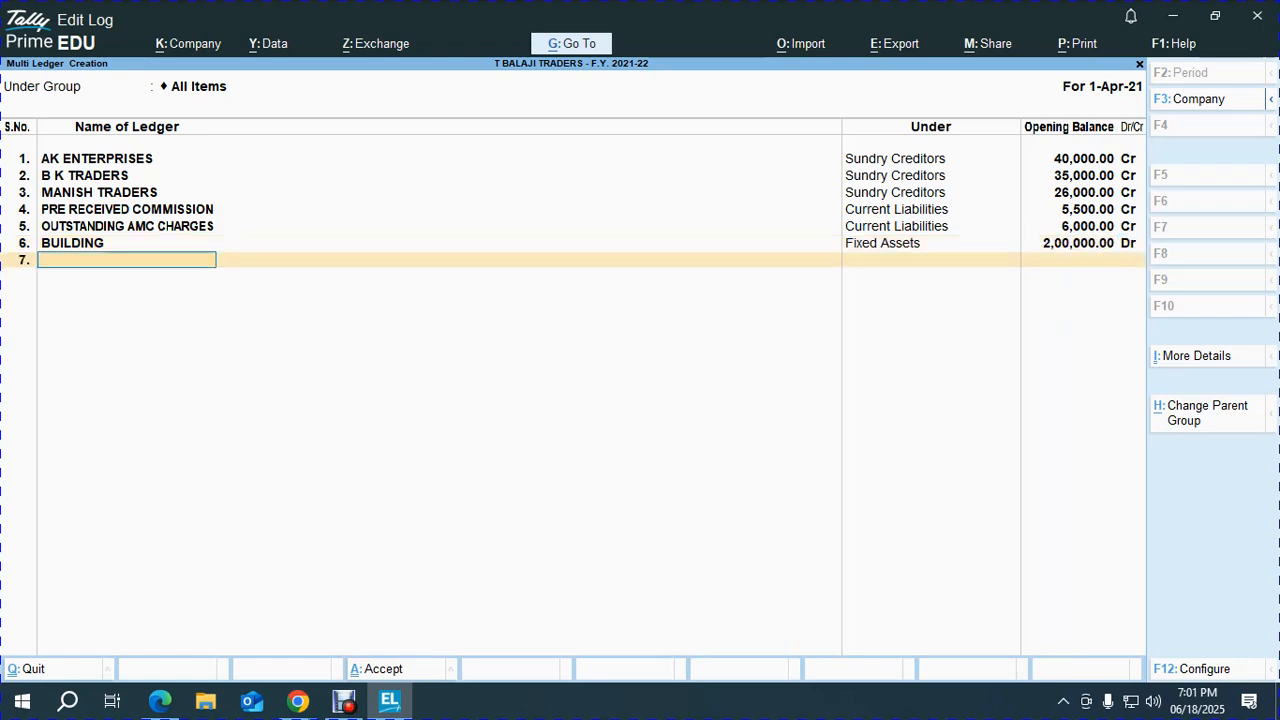
key(alt+Tab)
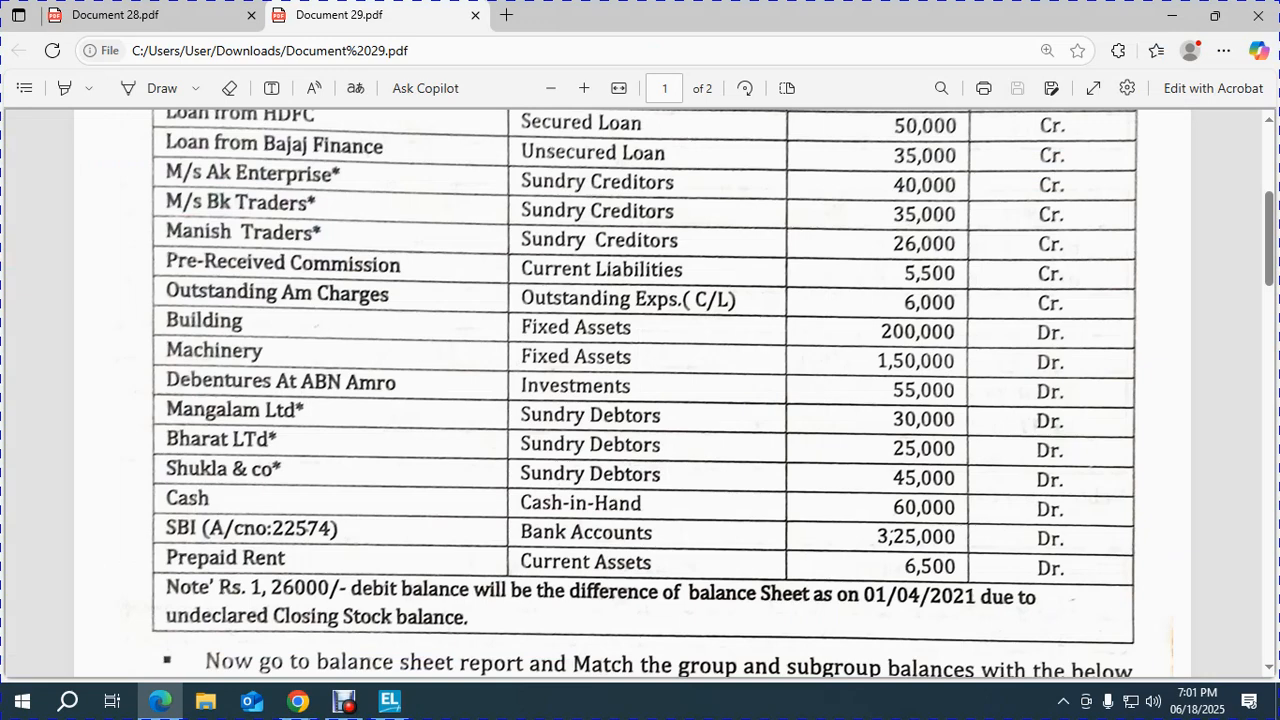
Add the MACHINERY ledger under Fixed Assets with a 1,50,000 Dr opening balance.
key(alt+Tab)
text(MACHIN)
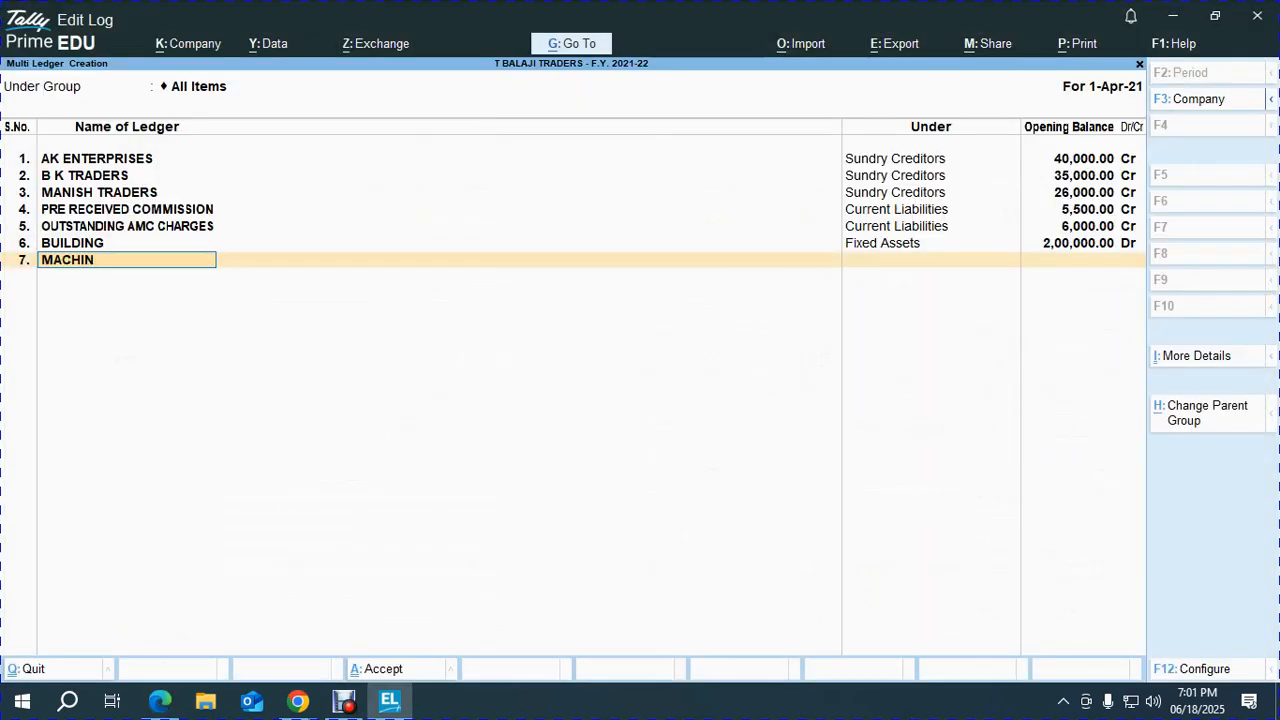
text(ARY)
key(BackSpace)
key(BackSpace)
key(BackSpace)
text(ERY)
key(Return)
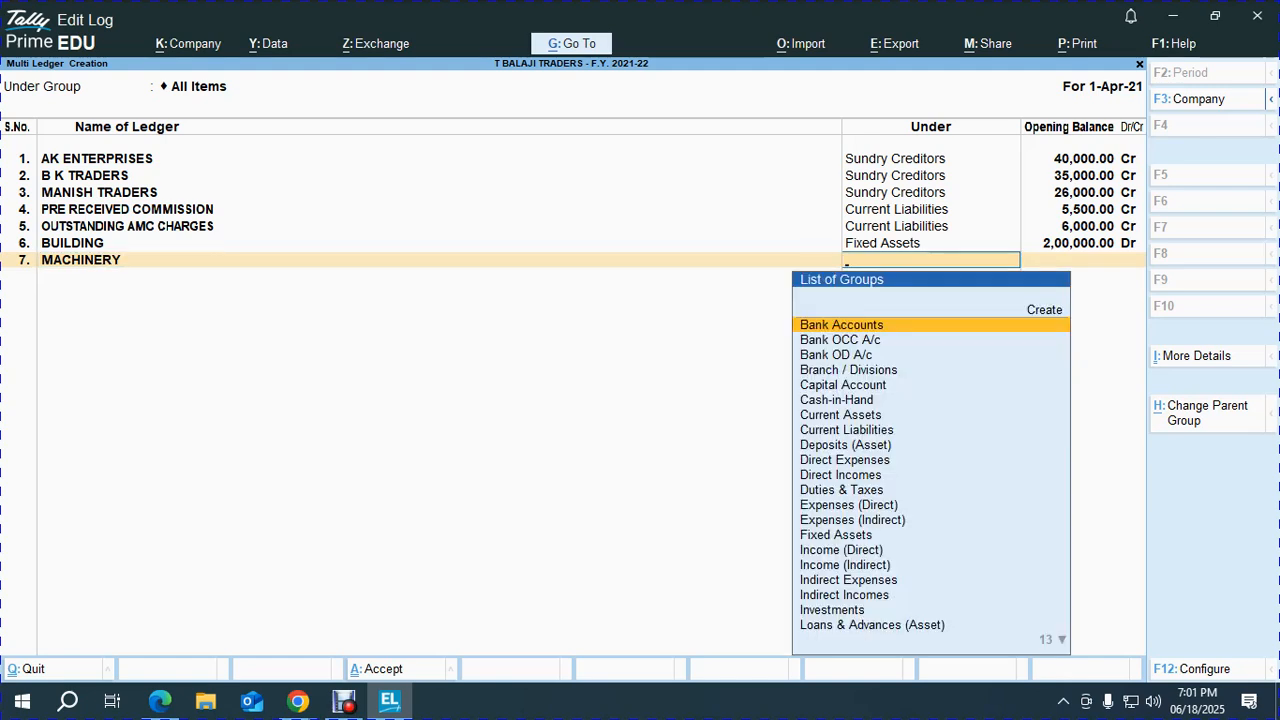
text(D)
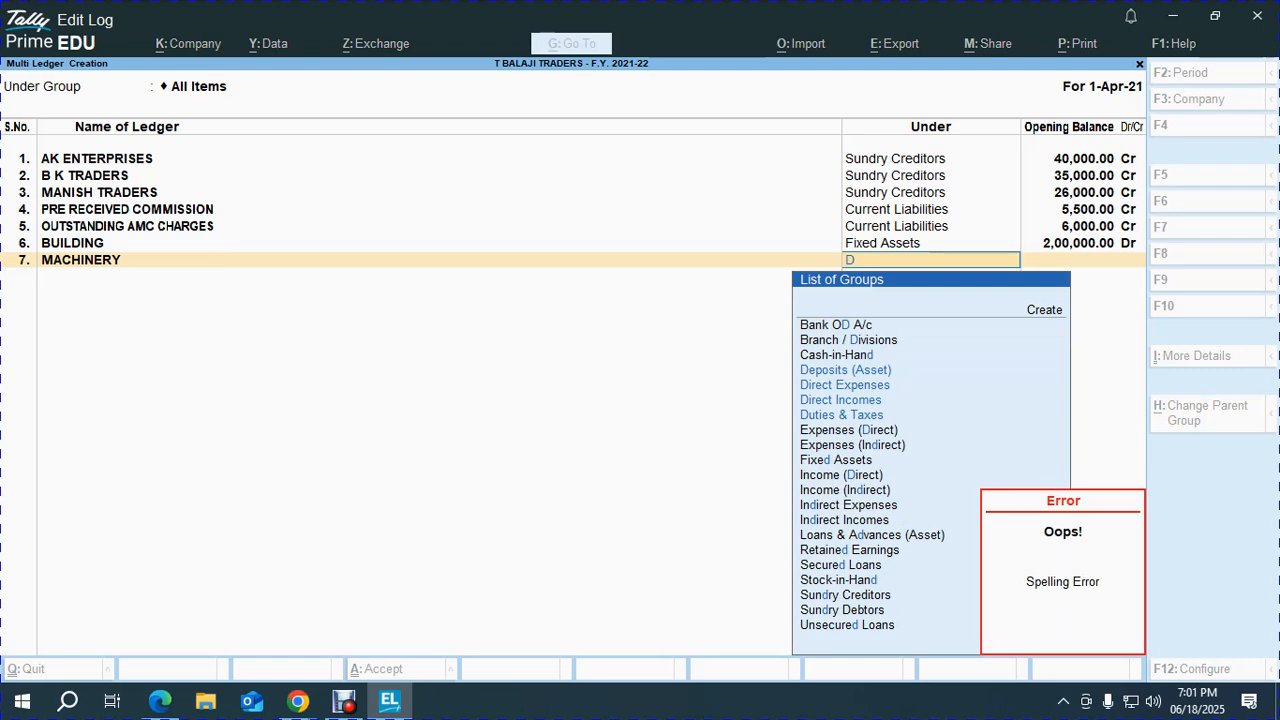
key(BackSpace)
text(f)
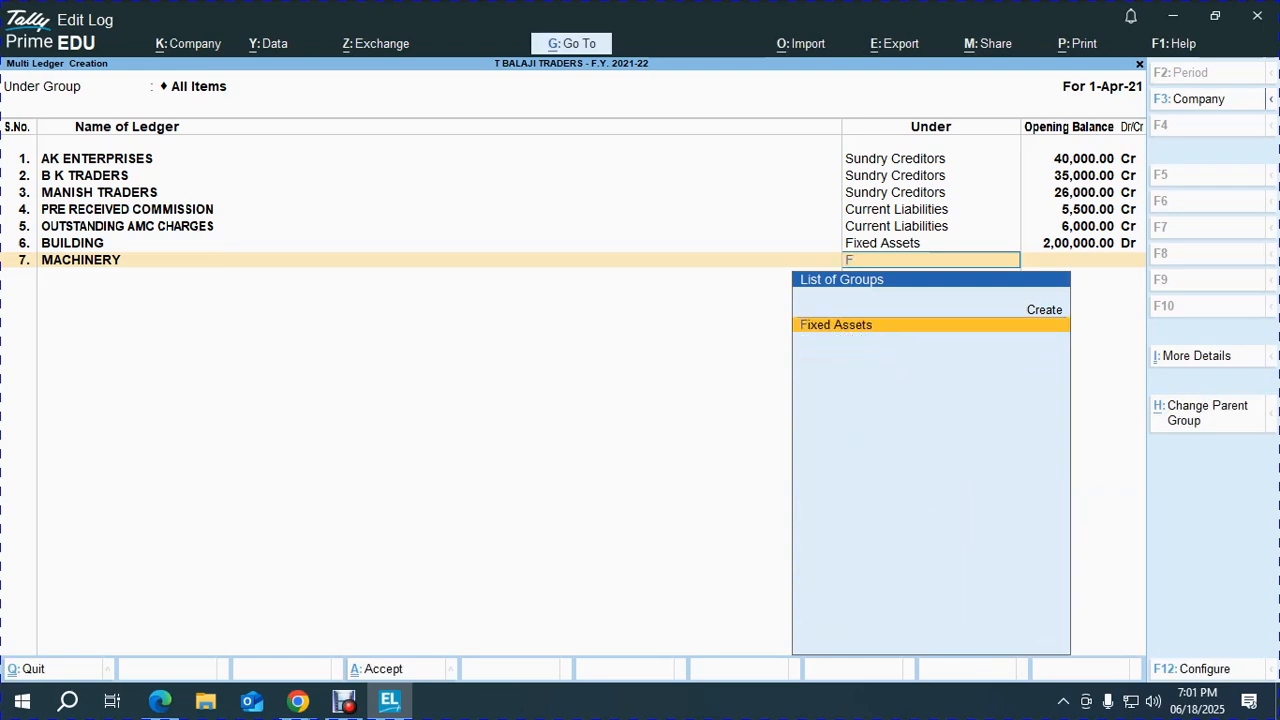
key(Return)
key(alt+Tab)
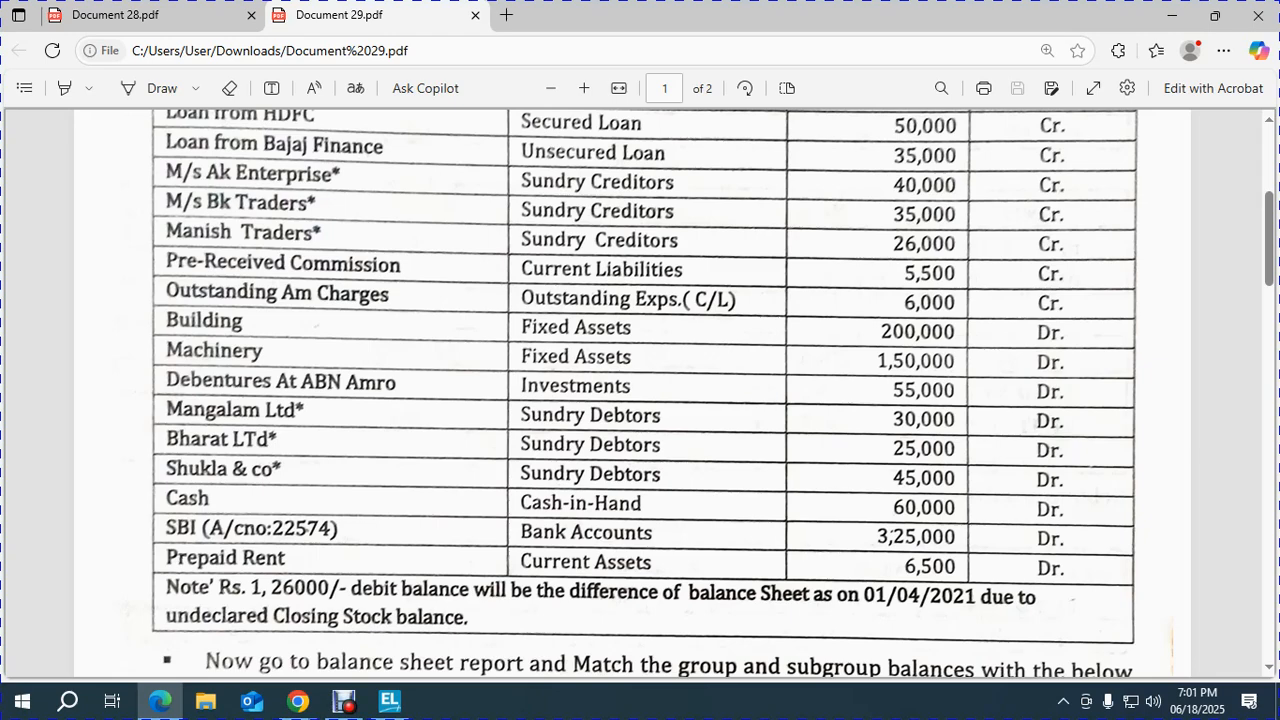
key(alt+Tab)
text(150000)
key(Return)
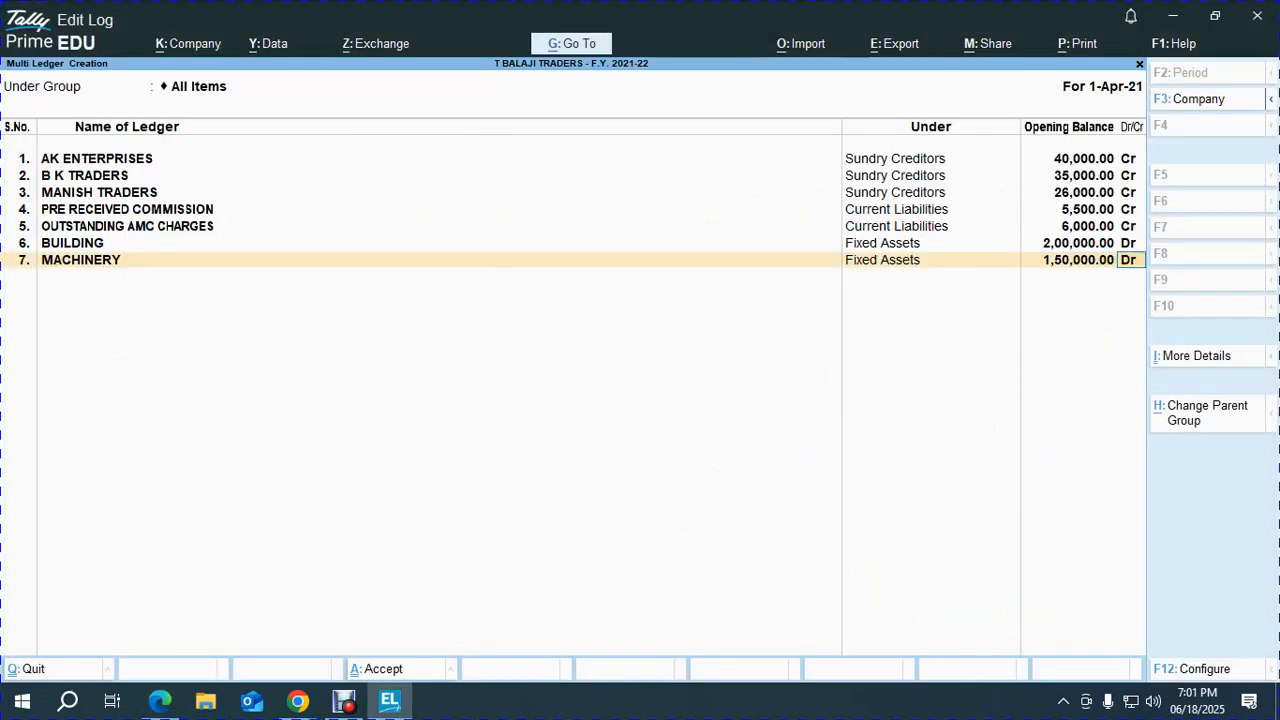
key(Return)
key(alt+Tab)
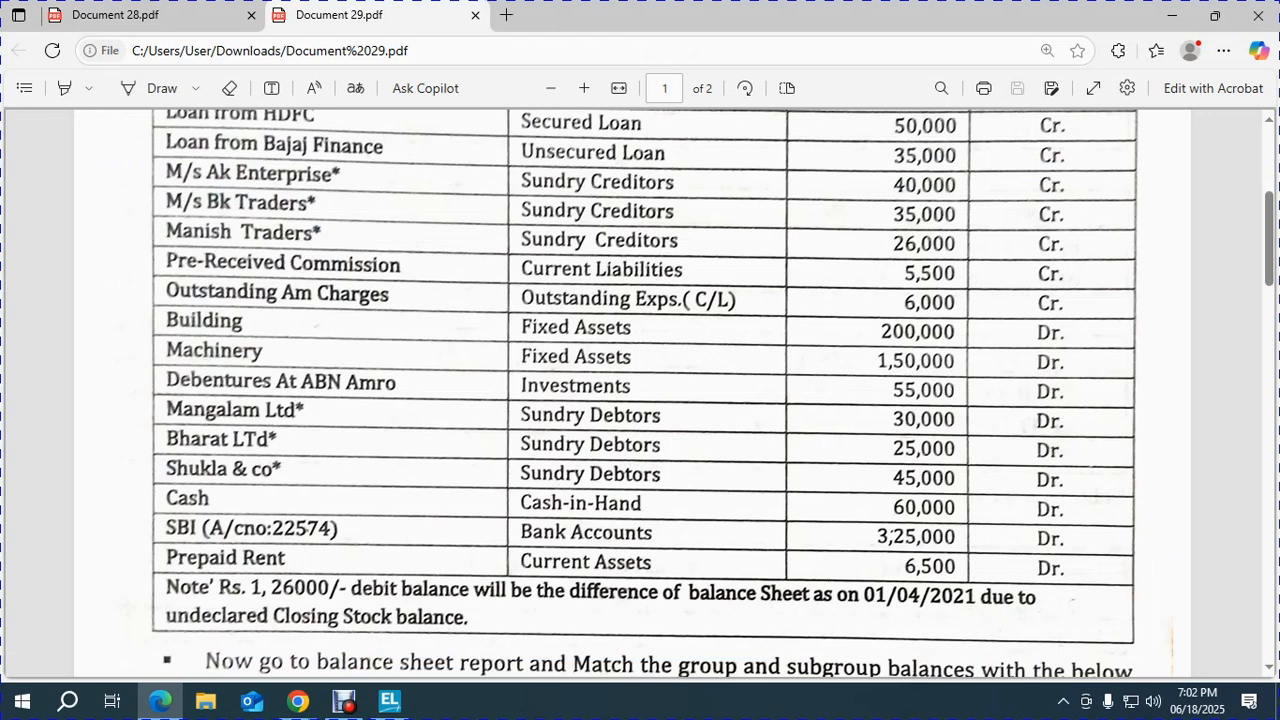
Create DEBENTURES AT ABN AMRO under Investments with a 55,000 Dr opening balance.
key(alt+Tab)
text(DEB)
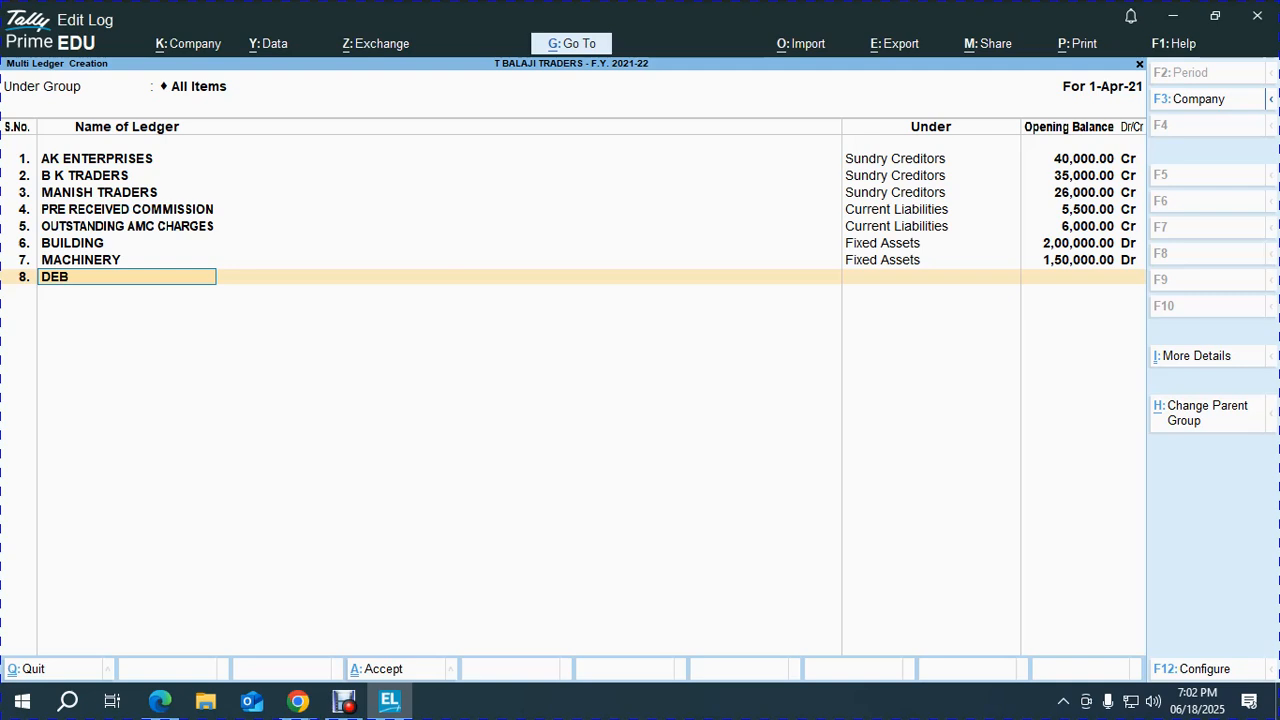
text(ENTURES AT ABN AMRO)
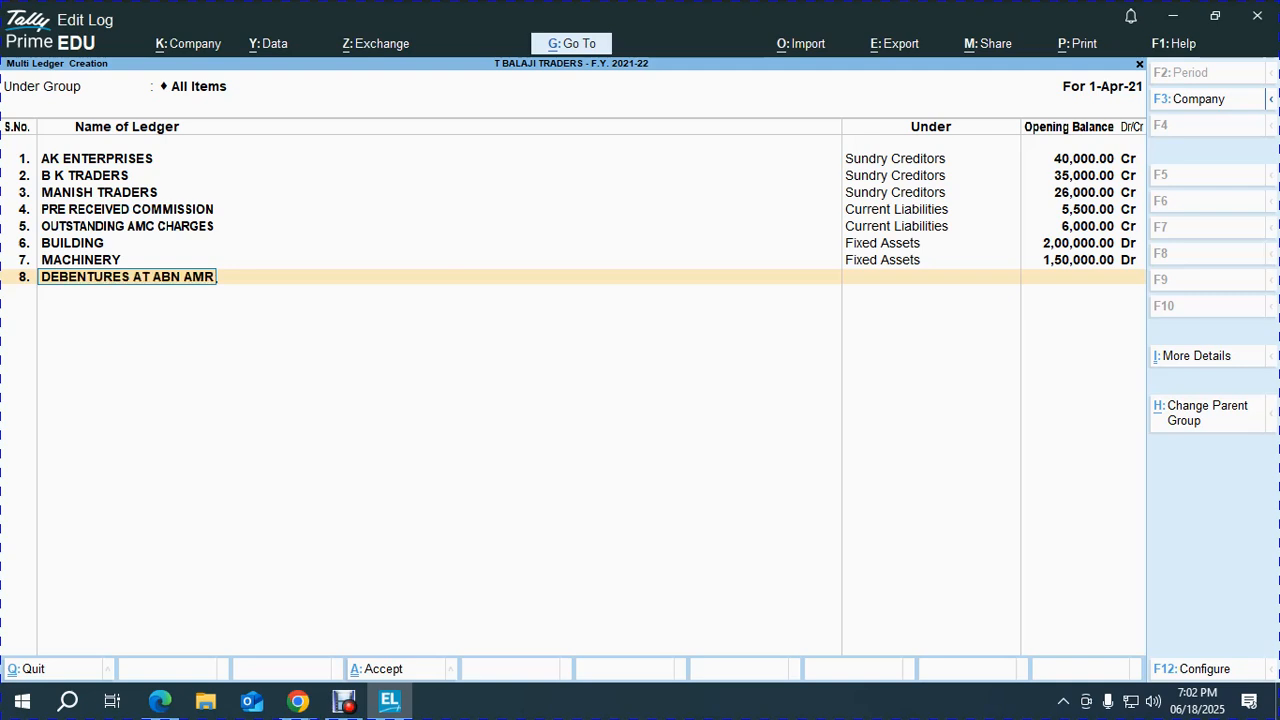
key(Return)
text(inv)
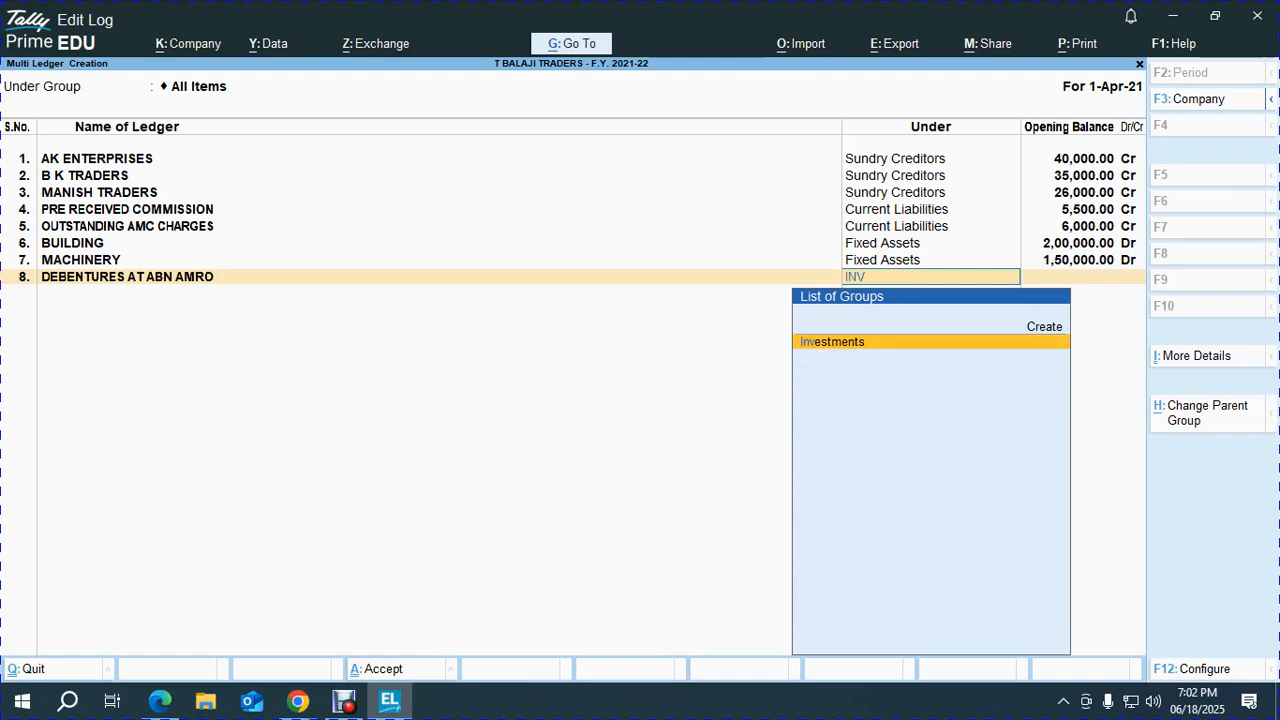
key(Return)
key(alt+Tab)
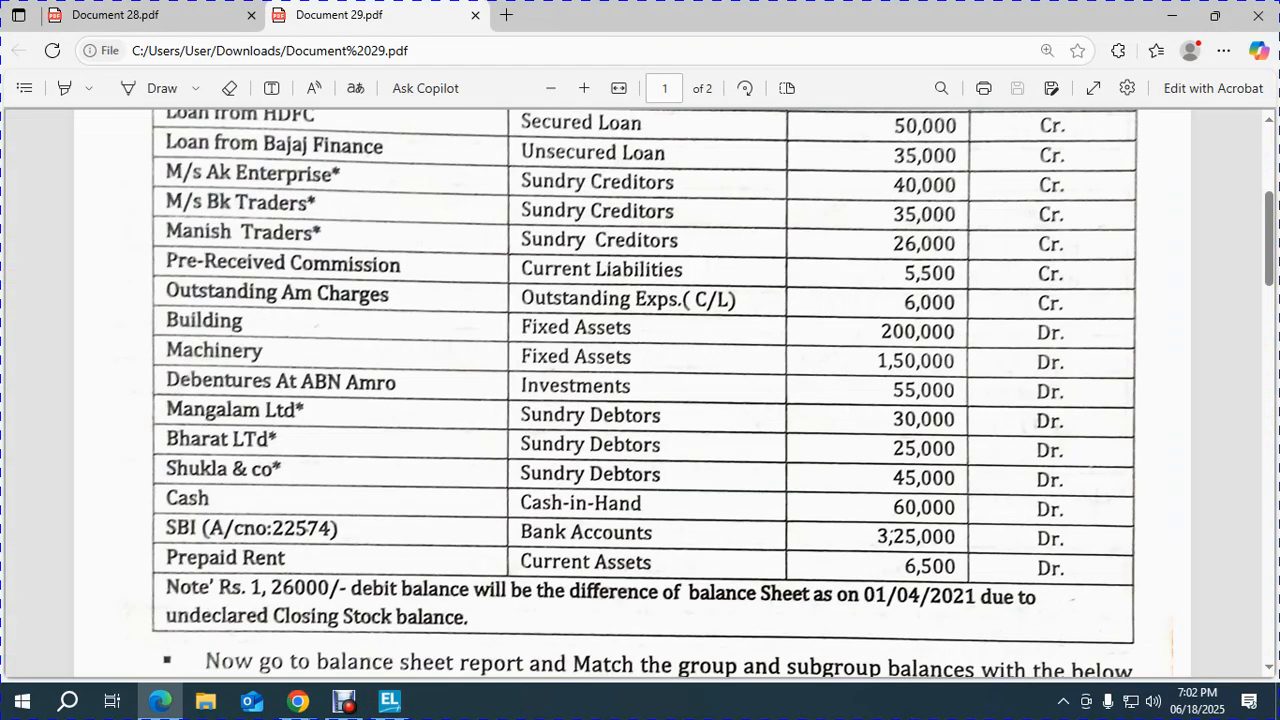
key(alt+Tab)
text(55000)
key(Return)
Add MANGALAM LTD under Sundry Debtors with a 30,000 Dr opening balance.
key(Return)
key(alt+Tab)
key(alt+Tab)
text(MANGALAM LTD)
key(BackSpace)
text(LTD)
key(Return)
text(Sun)
key(Down)
key(Return)
text(30000)
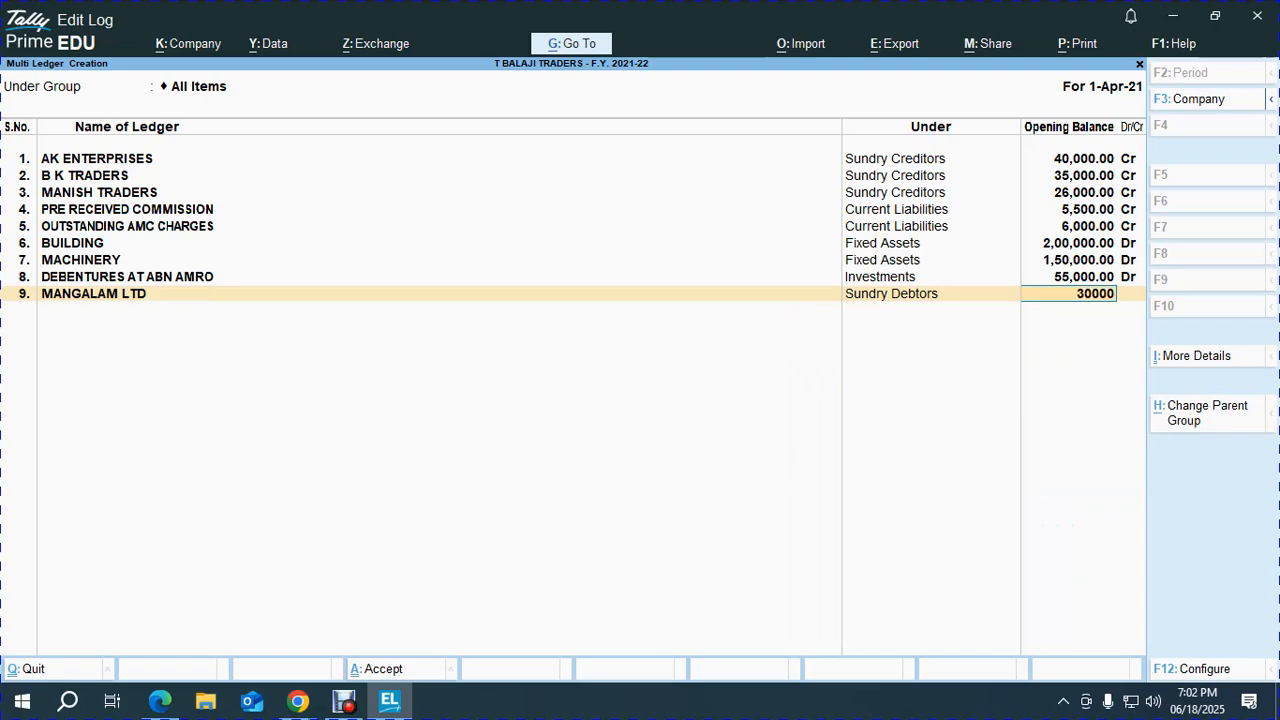
key(Return)
key(Return)
key(alt+Tab)
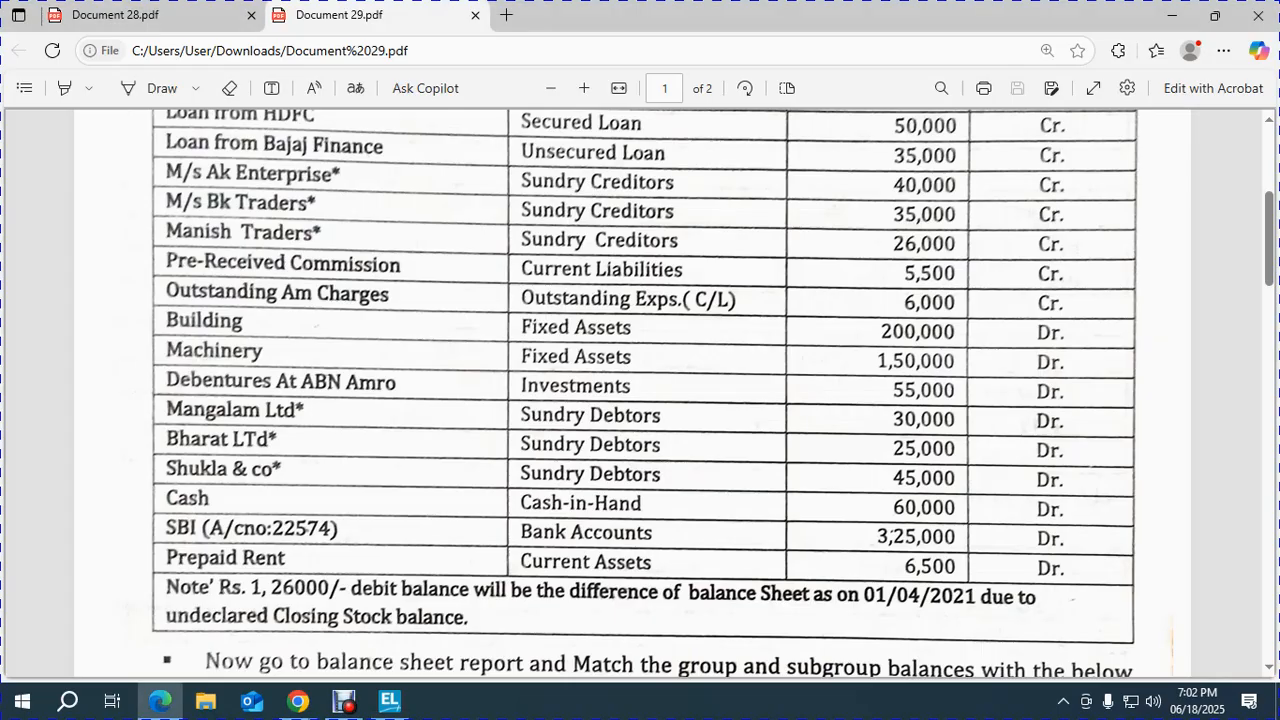
Enter bill SAL/ML/101 dated 1.11.20 with 30 credit days for 18,000.
scroll(640, 390, down, 5)
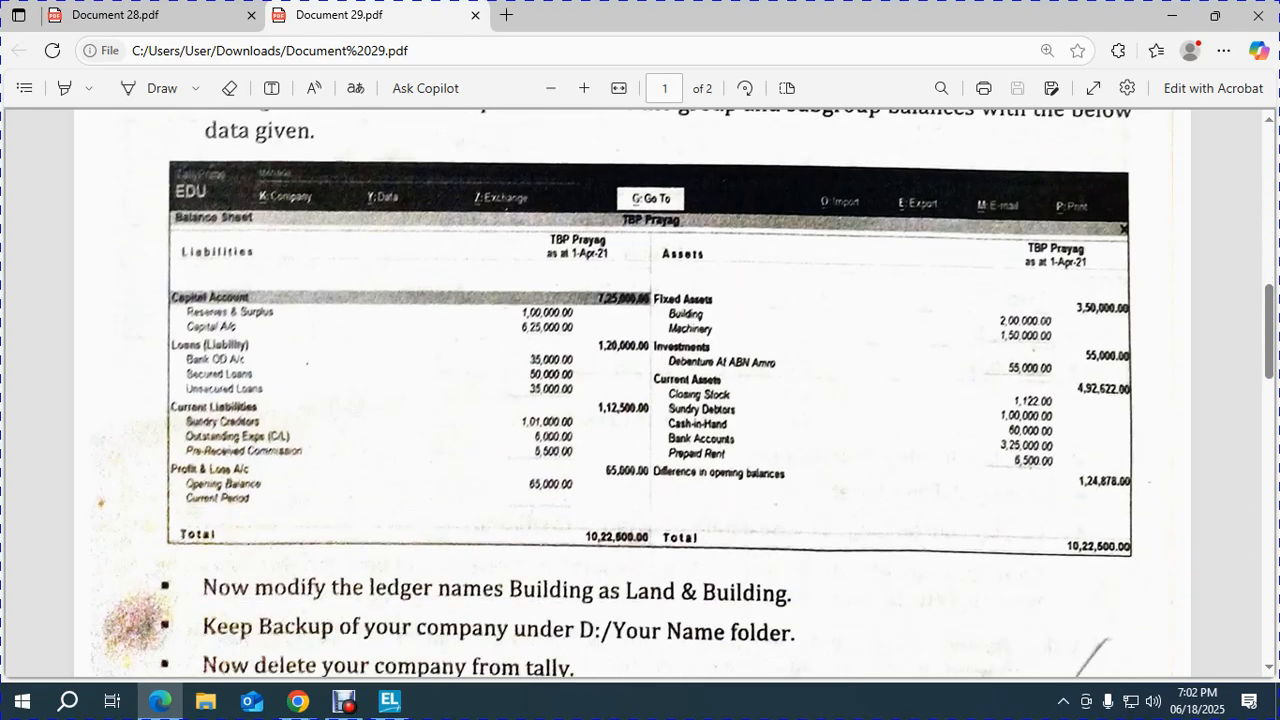
scroll(640, 390, down, 10)
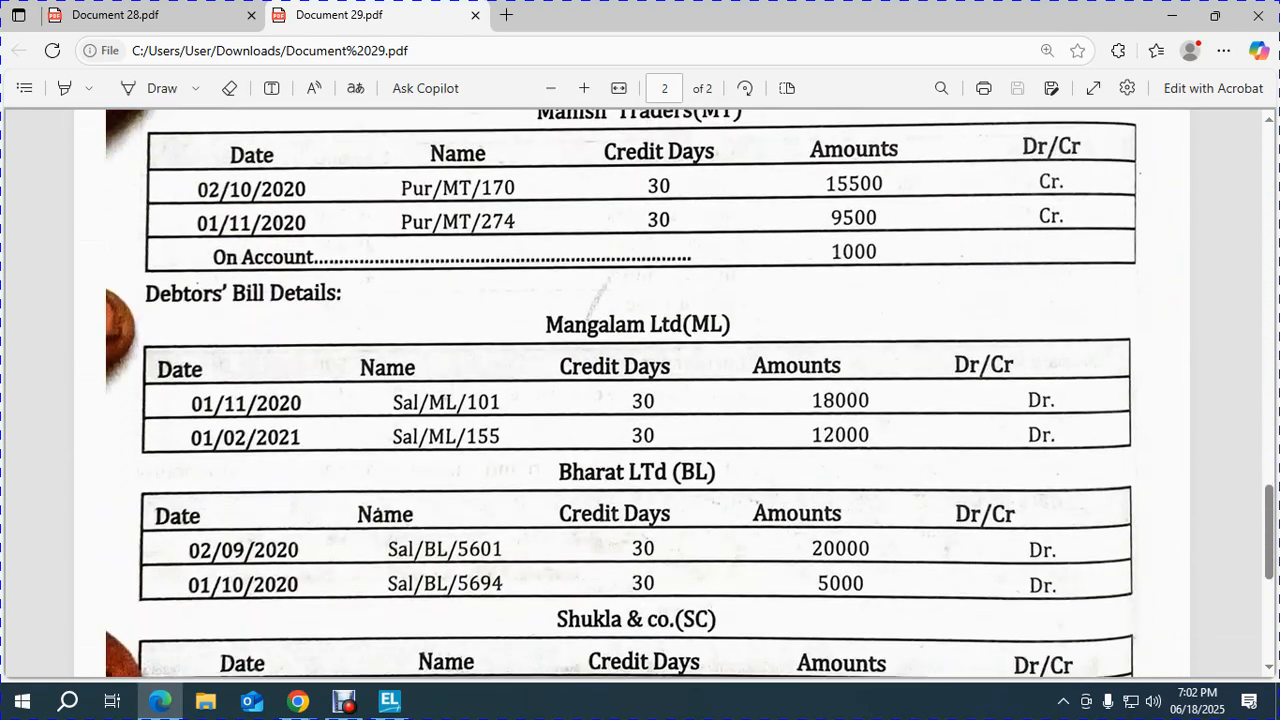
key(alt+Tab)
text(1.11.20)
key(Return)
key(alt+Tab)
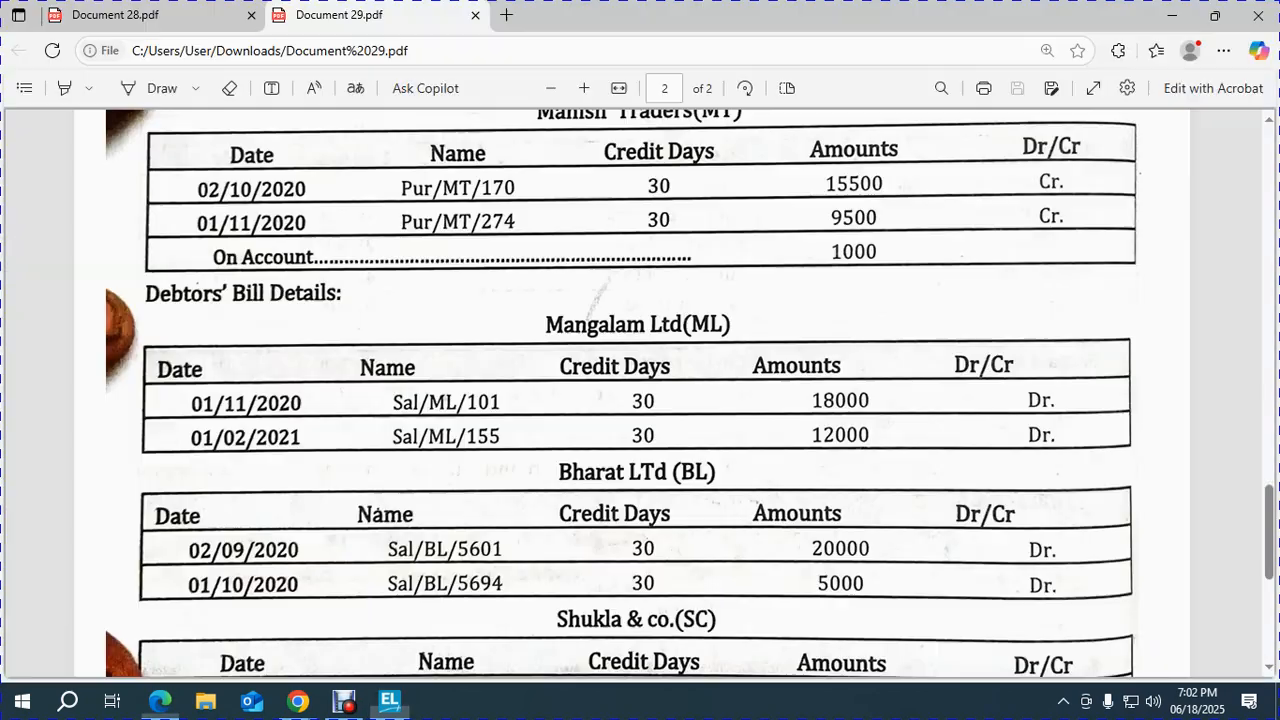
key(alt+Tab)
text(SAL)
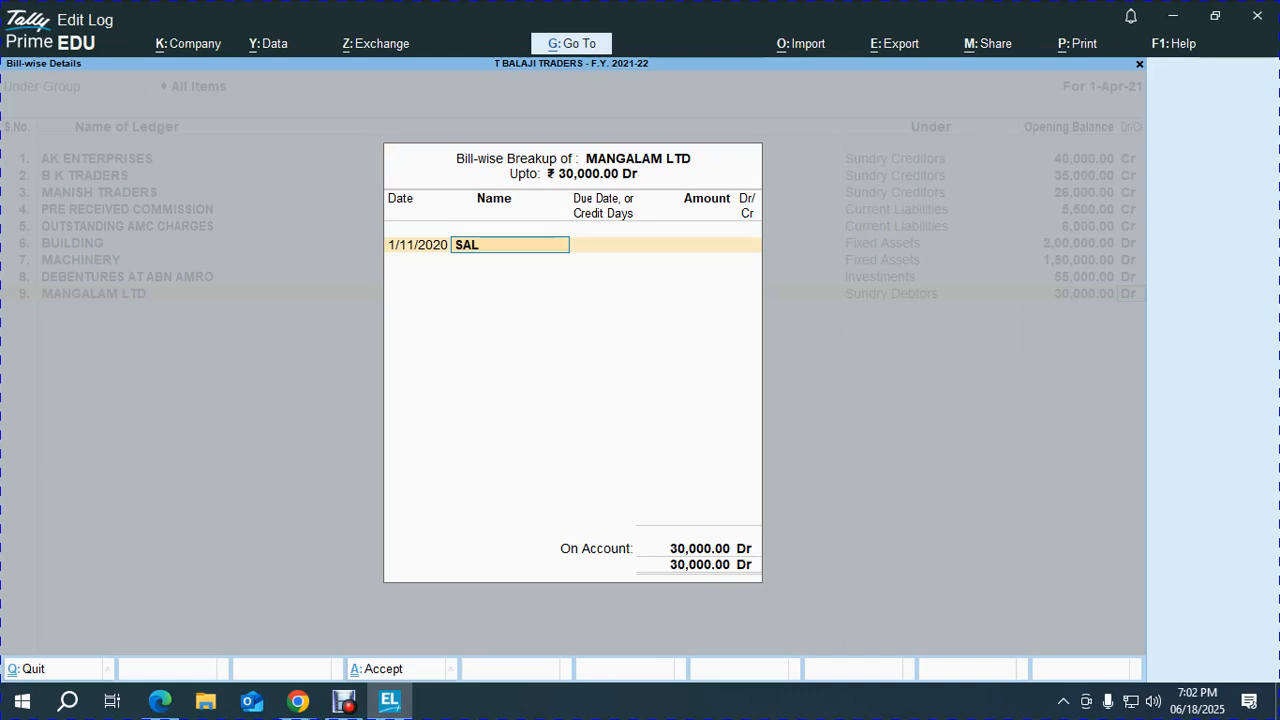
text(/ML)
key(alt+Tab)
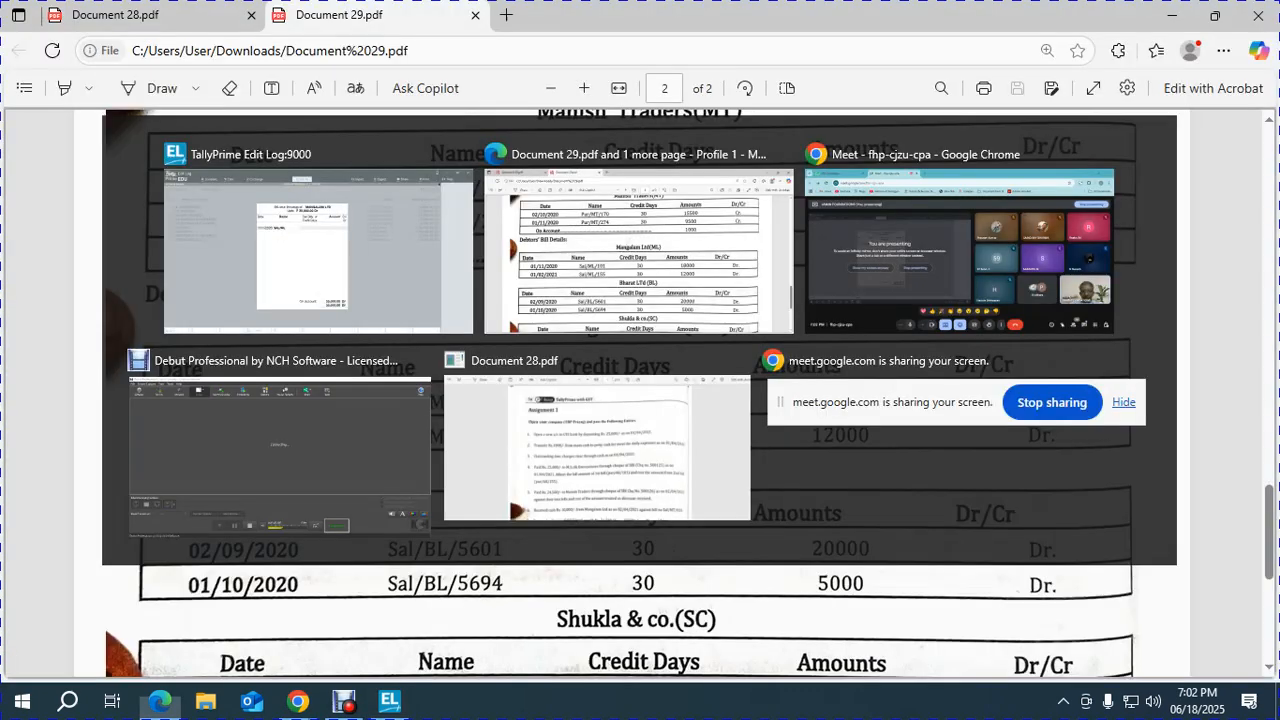
key(alt+Tab)
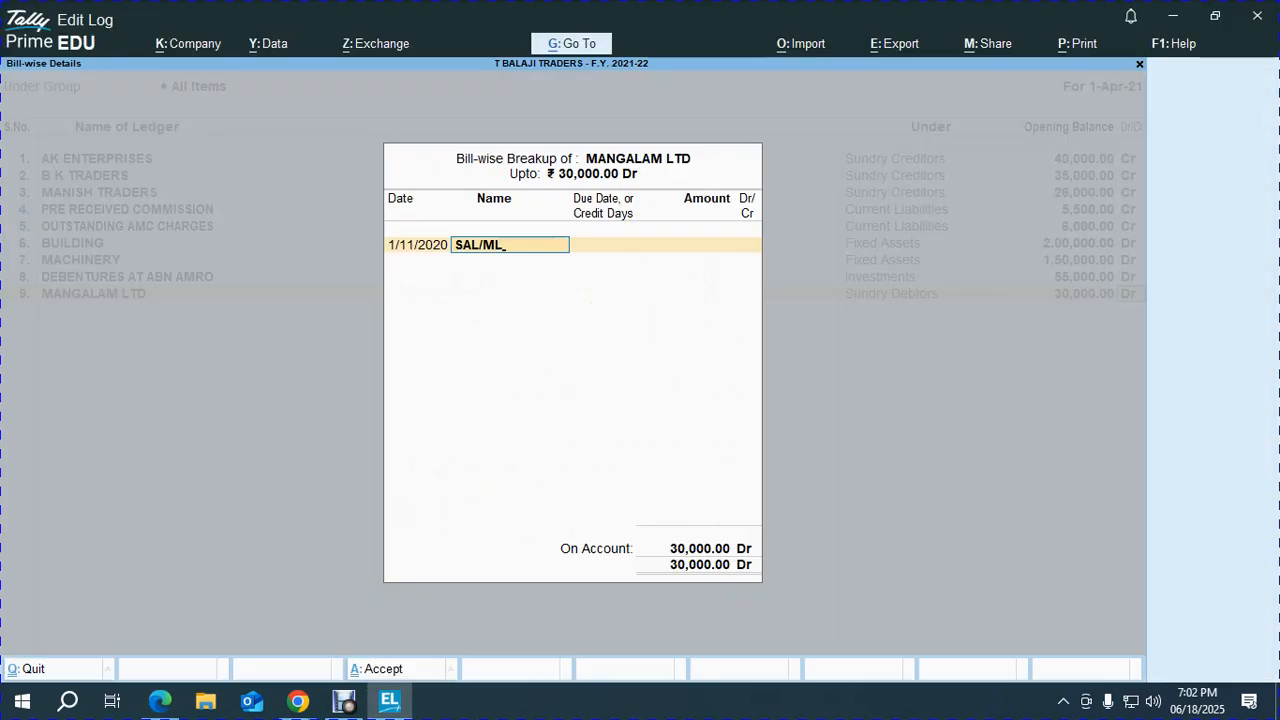
text(/101)
key(Return)
text(30)
key(Return)
key(alt+Tab)
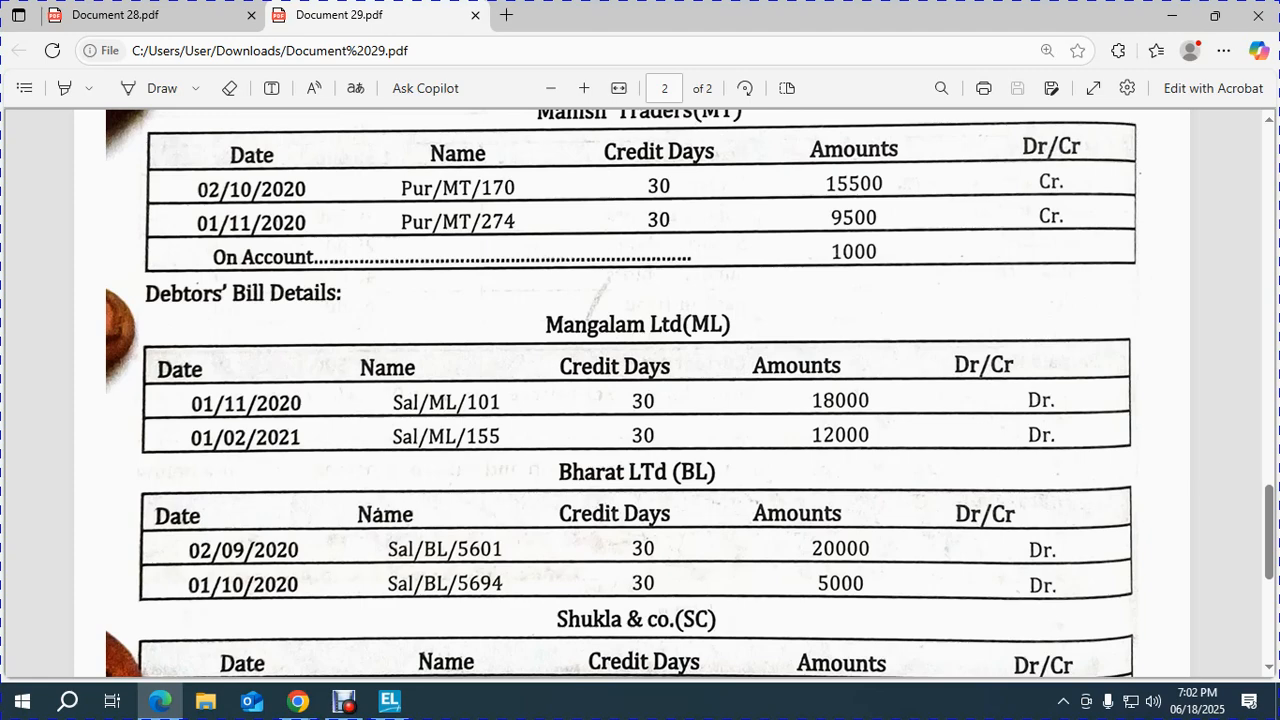
key(alt+Tab)
text(18000)
key(Return)
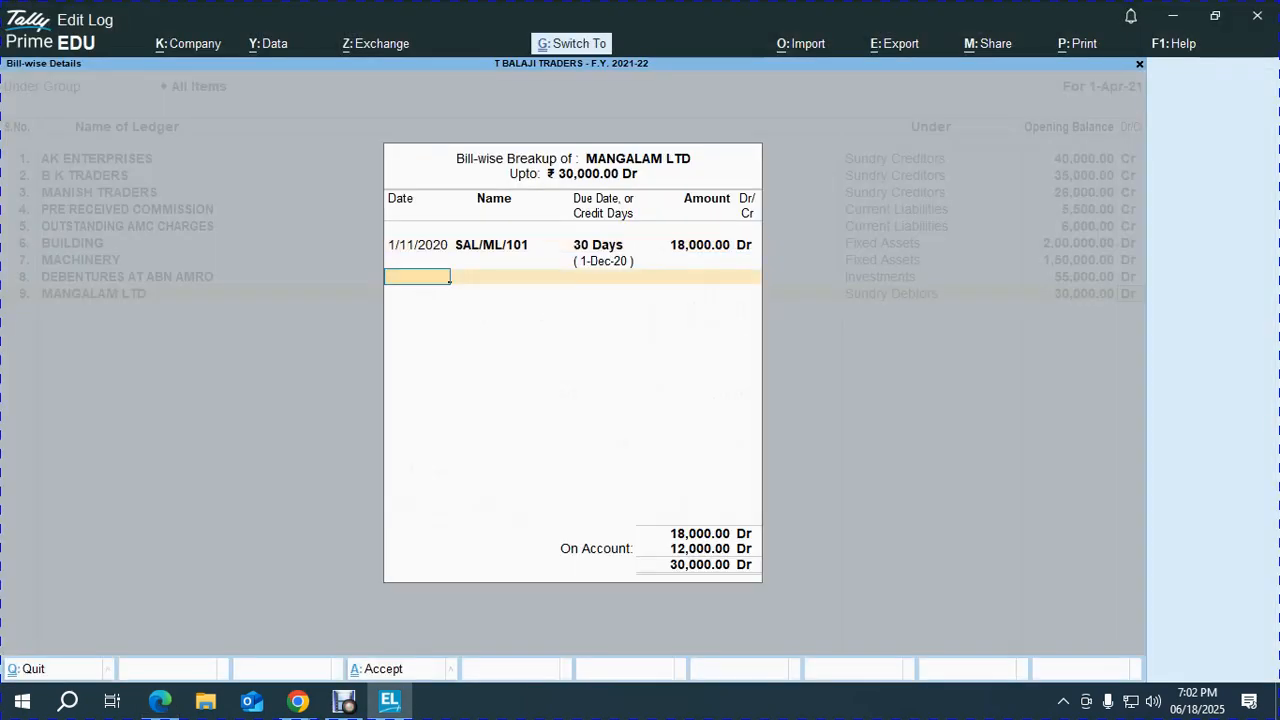
Enter bill SAL/ML/155 dated 1-2-21 with 30 credit days for 12,000.
key(alt+Tab)
key(alt+Tab)
text(1-2-21)
key(Return)
text(SAL/ML/)
key(alt+Tab)
key(alt+Tab)
text(155)
key(Return)
text(3)
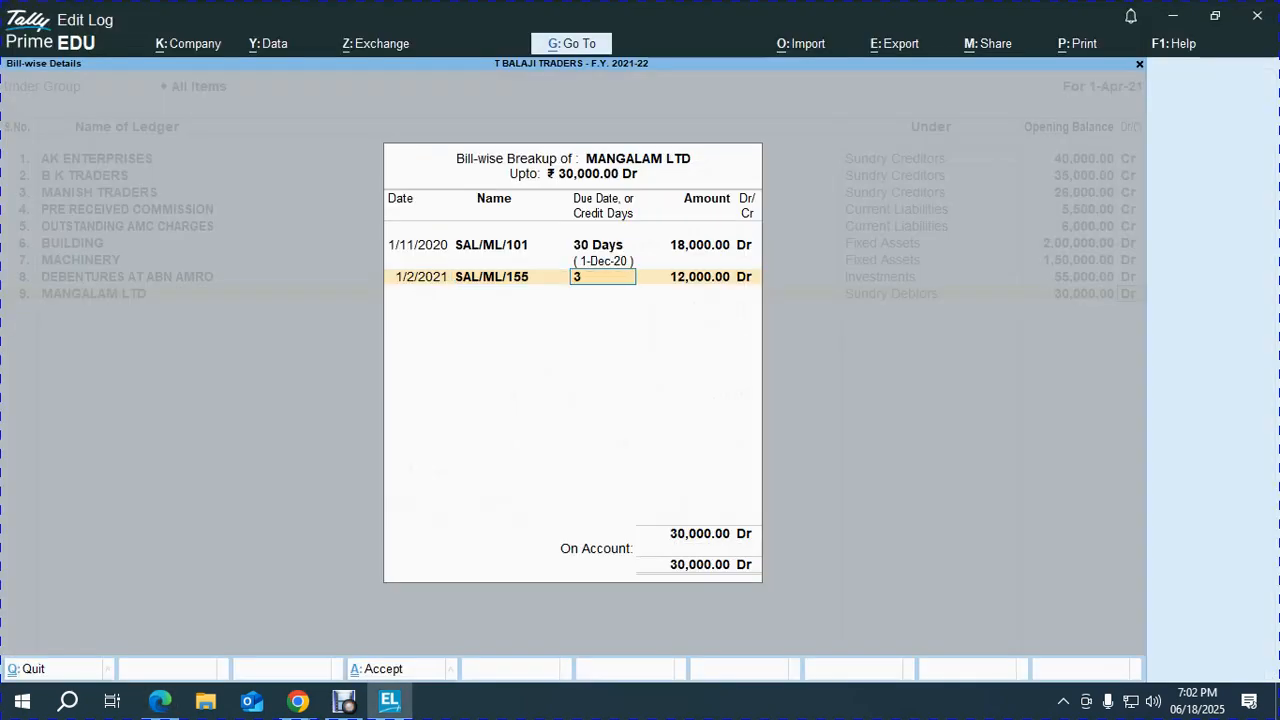
text(0 Days)
key(Return)
key(Return)
key(Return)
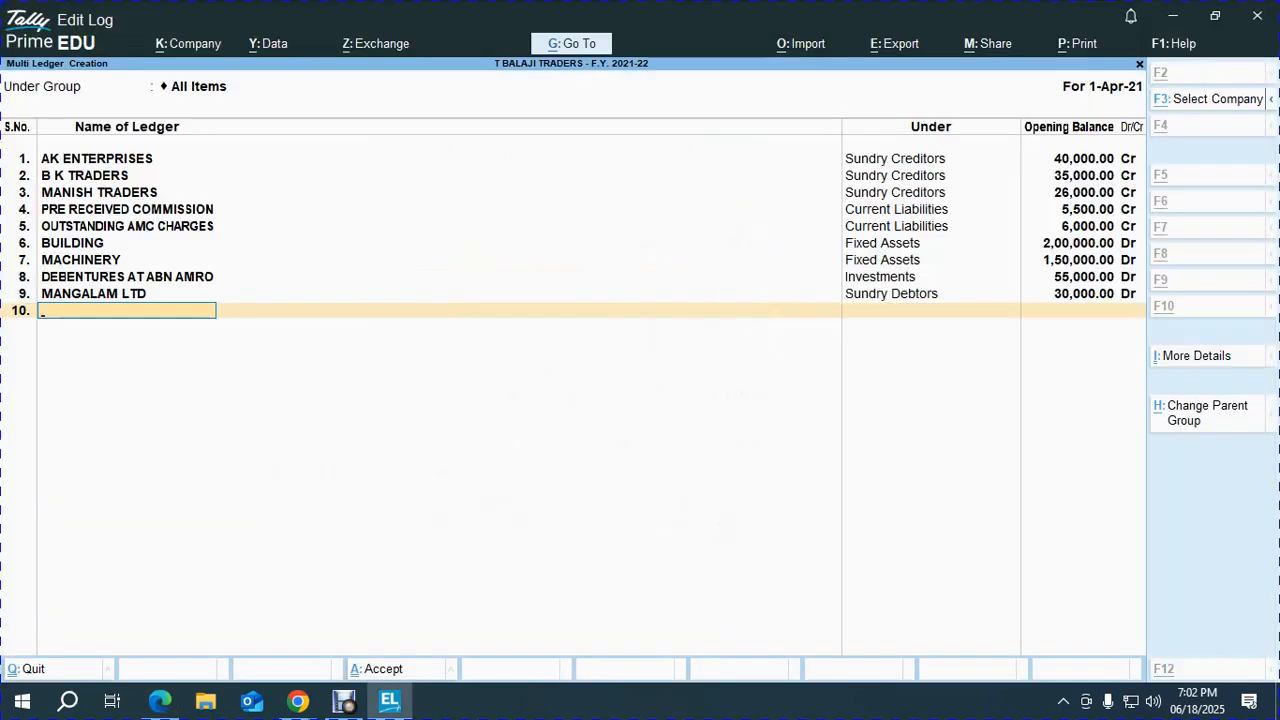
Accept Mangalam Ltd's breakup, then create BHARAT LTD under Sundry Debtors at 25,000 Dr.
key(alt+Tab)
scroll(640, 390, up, 15)
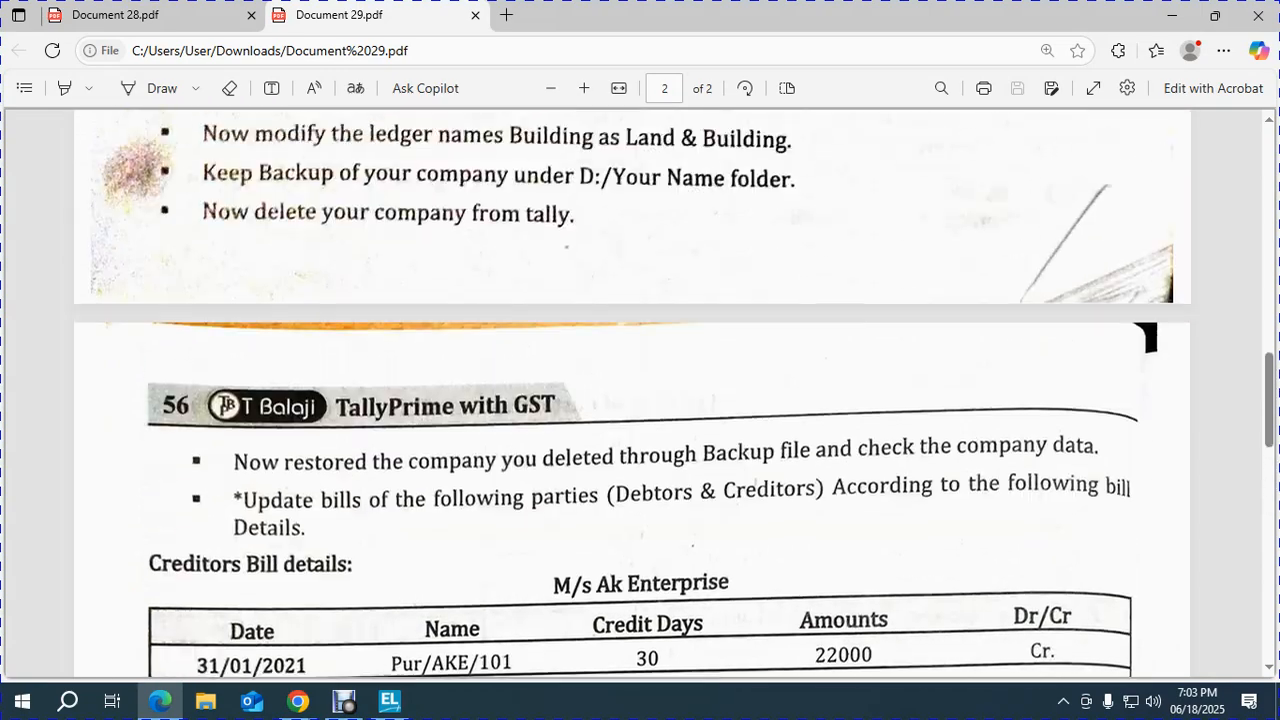
scroll(640, 390, up, 5)
scroll(640, 390, down, 3)
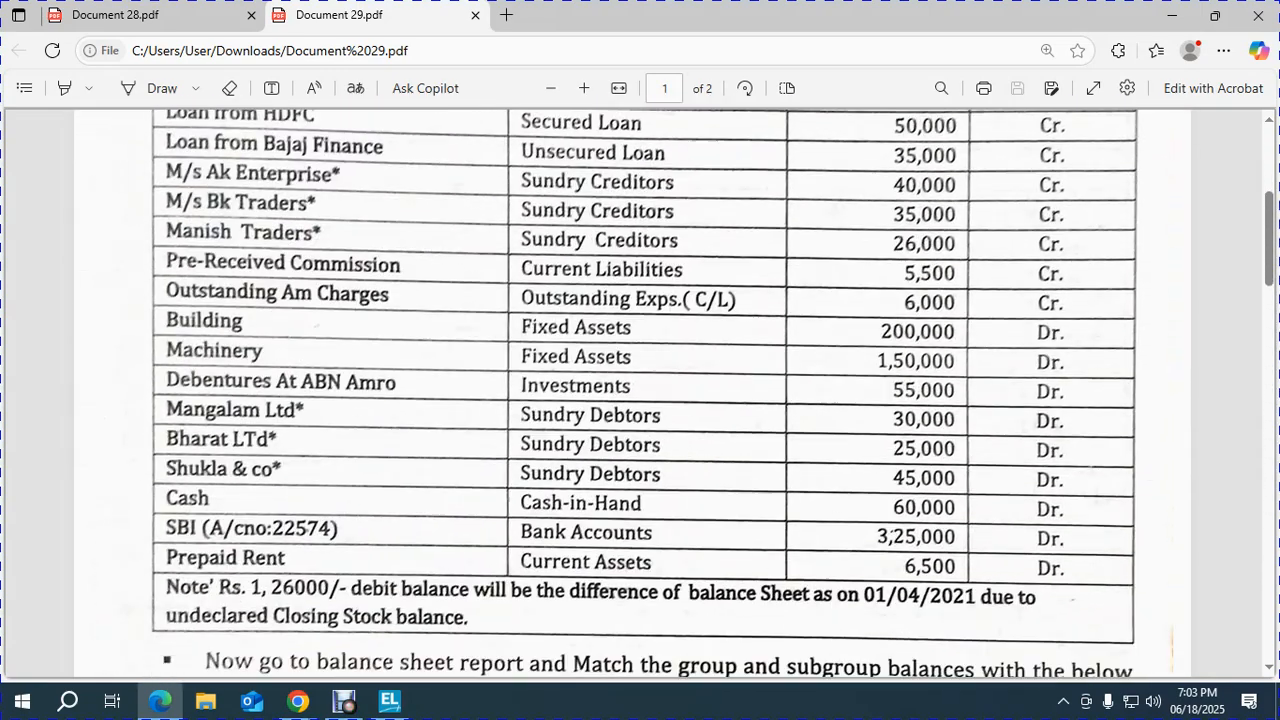
key(alt+Tab)
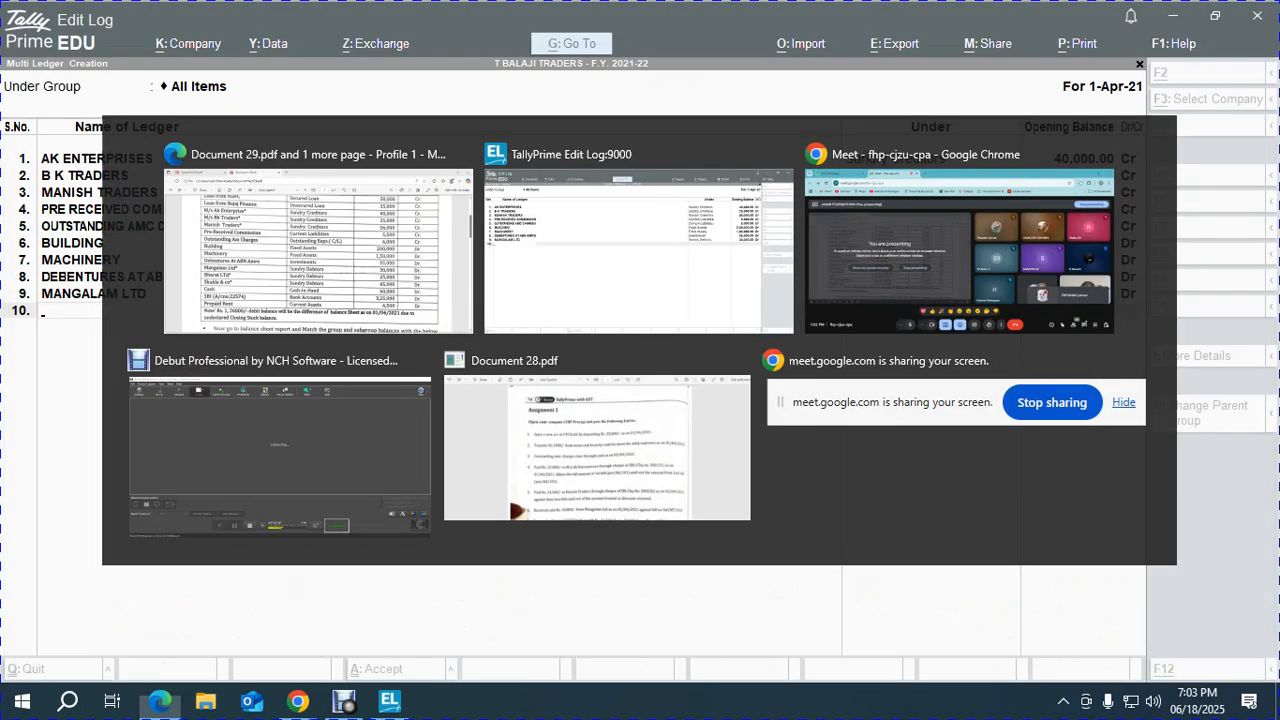
text(BHARAT LTD)
key(Return)
text(SUN)
key(Down)
key(Return)
key(alt+Tab)
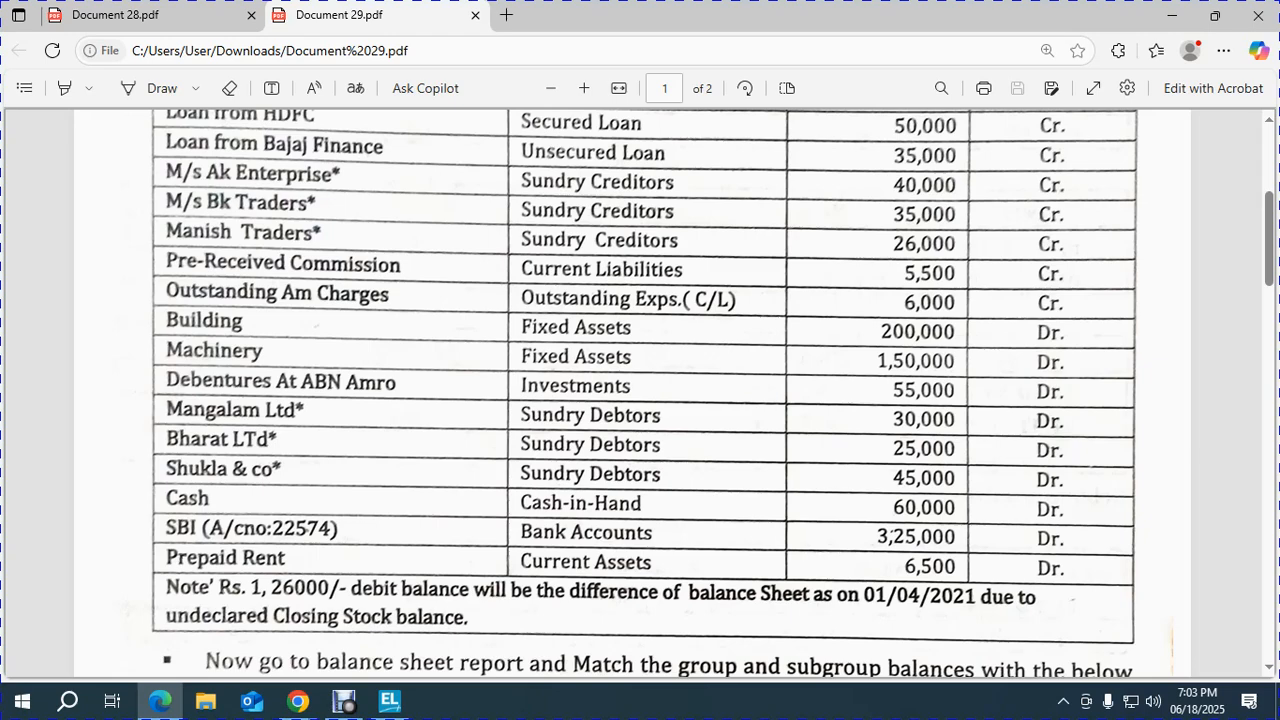
key(alt+Tab)
text(25000)
key(Return)
key(Return)
Enter Bharat Ltd's bill SAL/BL/5601 dated 2.9.20, 30 credit days, for 20,000.
key(alt+Tab)
scroll(640, 400, down, 20)
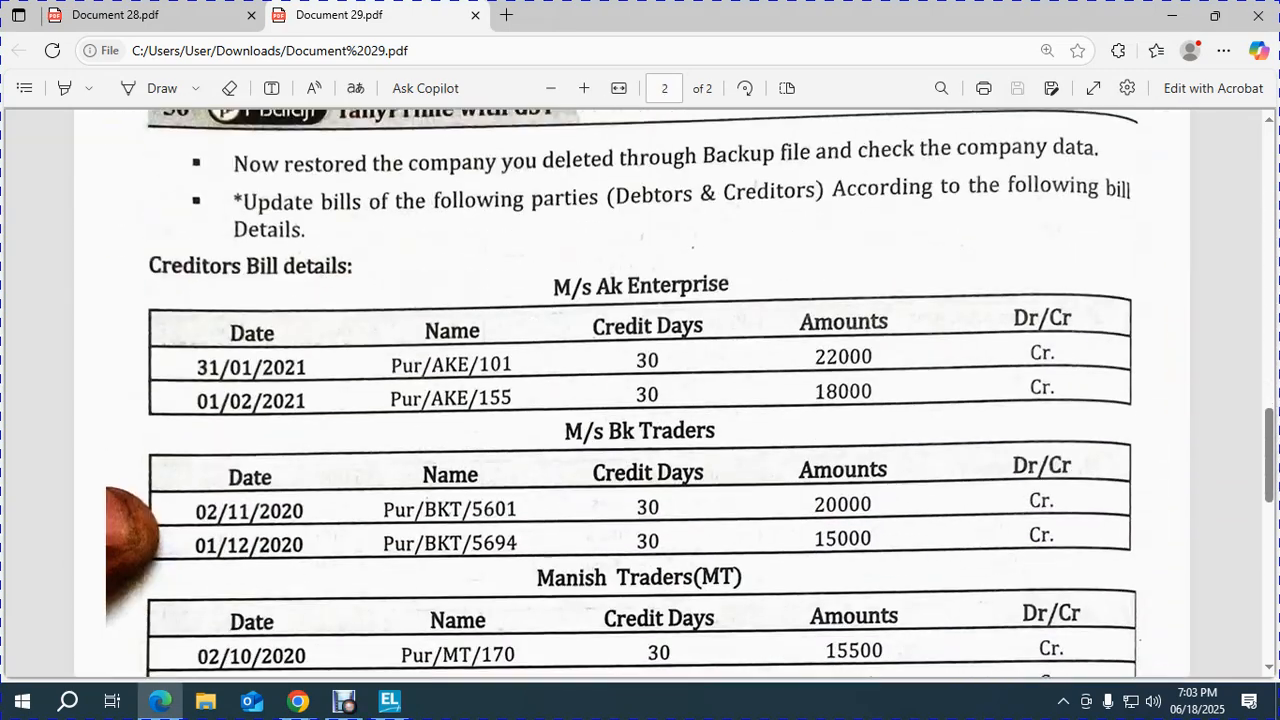
scroll(640, 400, down, 5)
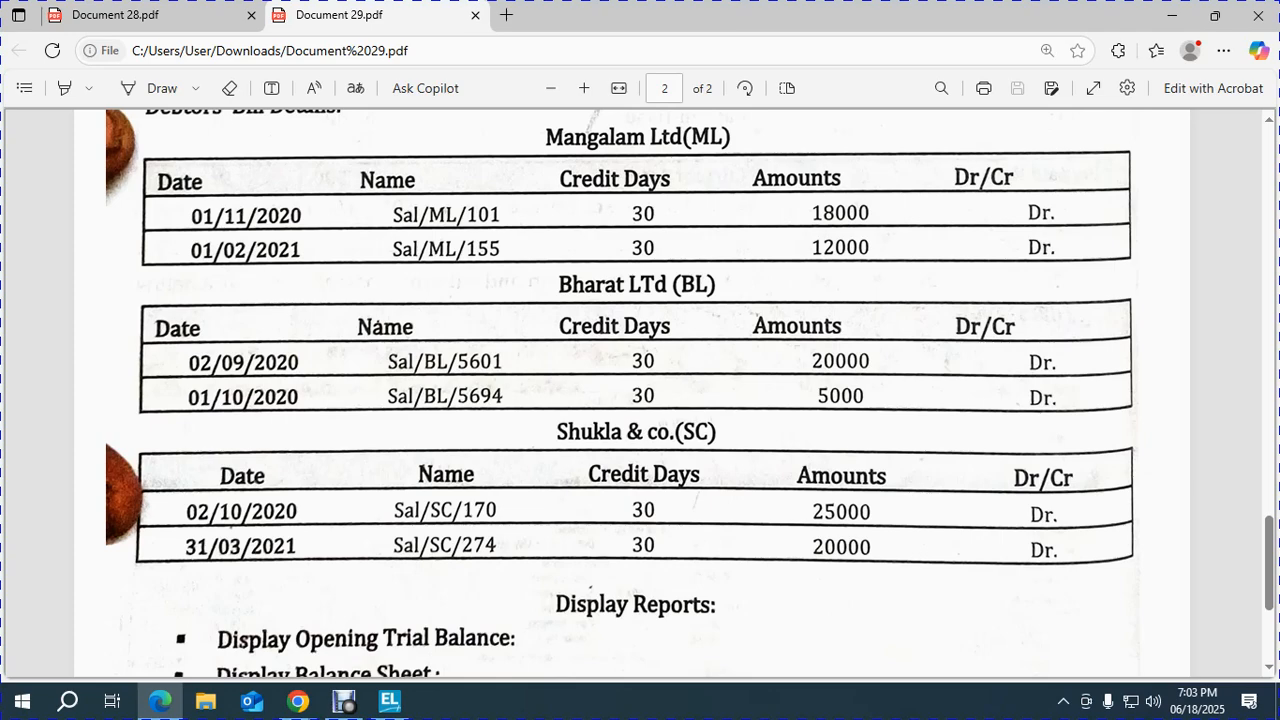
key(alt+Tab)
text(2.9.20)
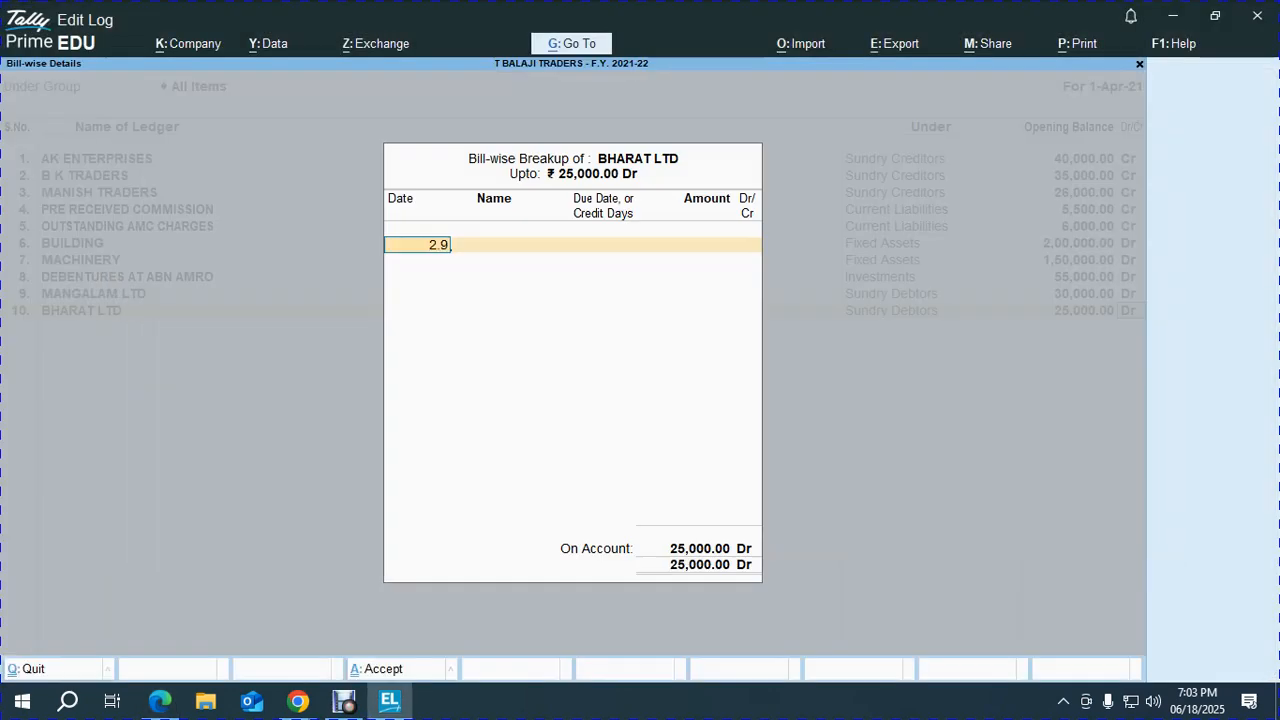
key(Return)
key(alt+Tab)
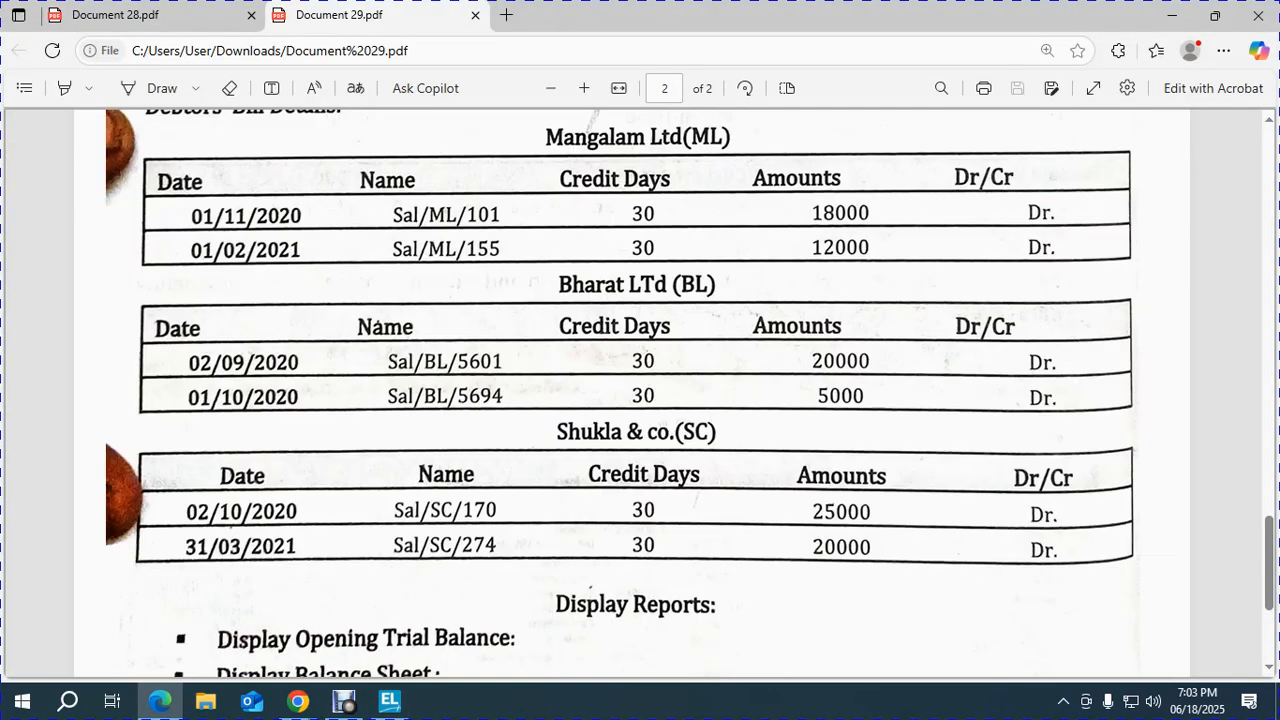
key(alt+Tab)
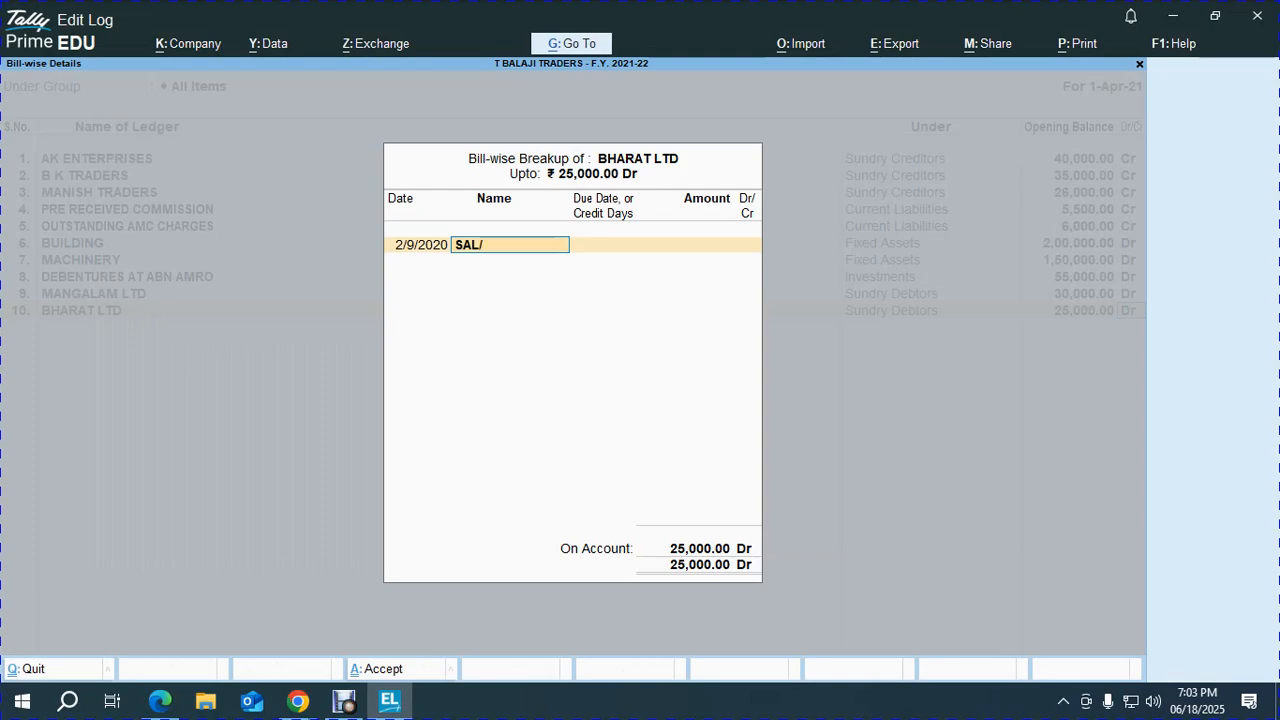
text(SAL/B)
key(alt+Tab)
key(alt+Tab)
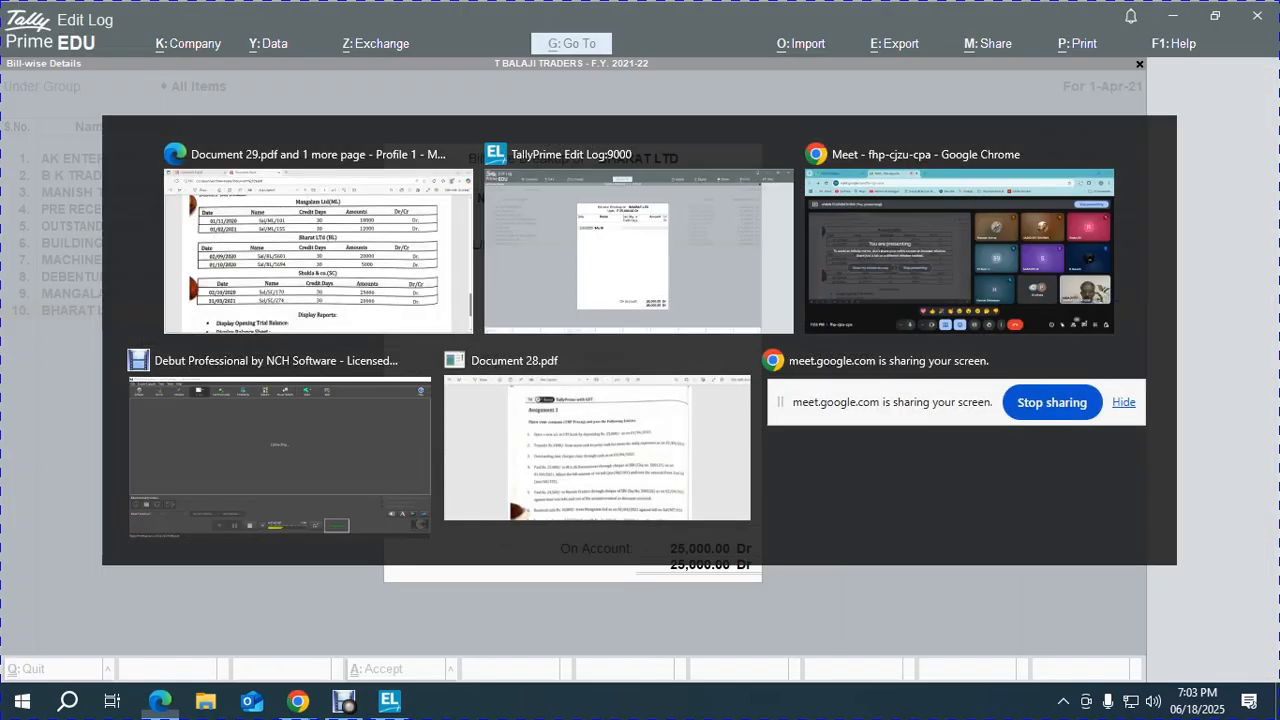
text(L/5601)
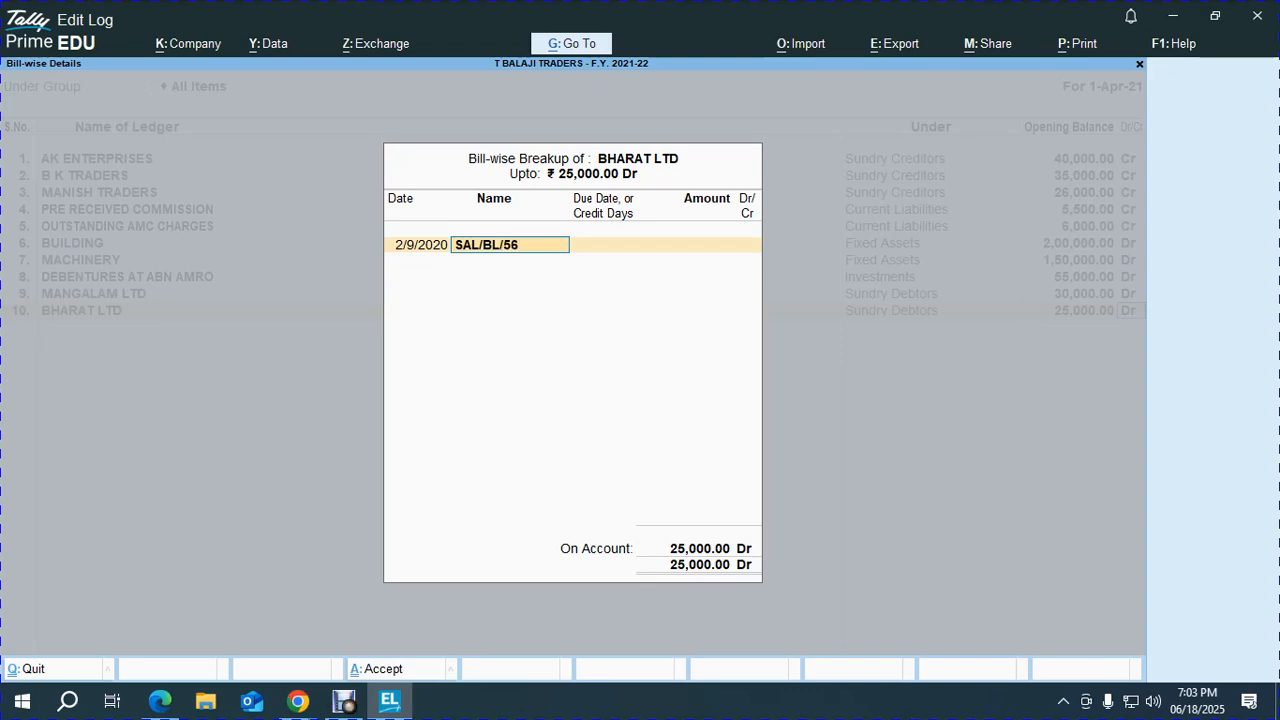
key(Return)
text(30)
key(Return)
key(alt+Tab)
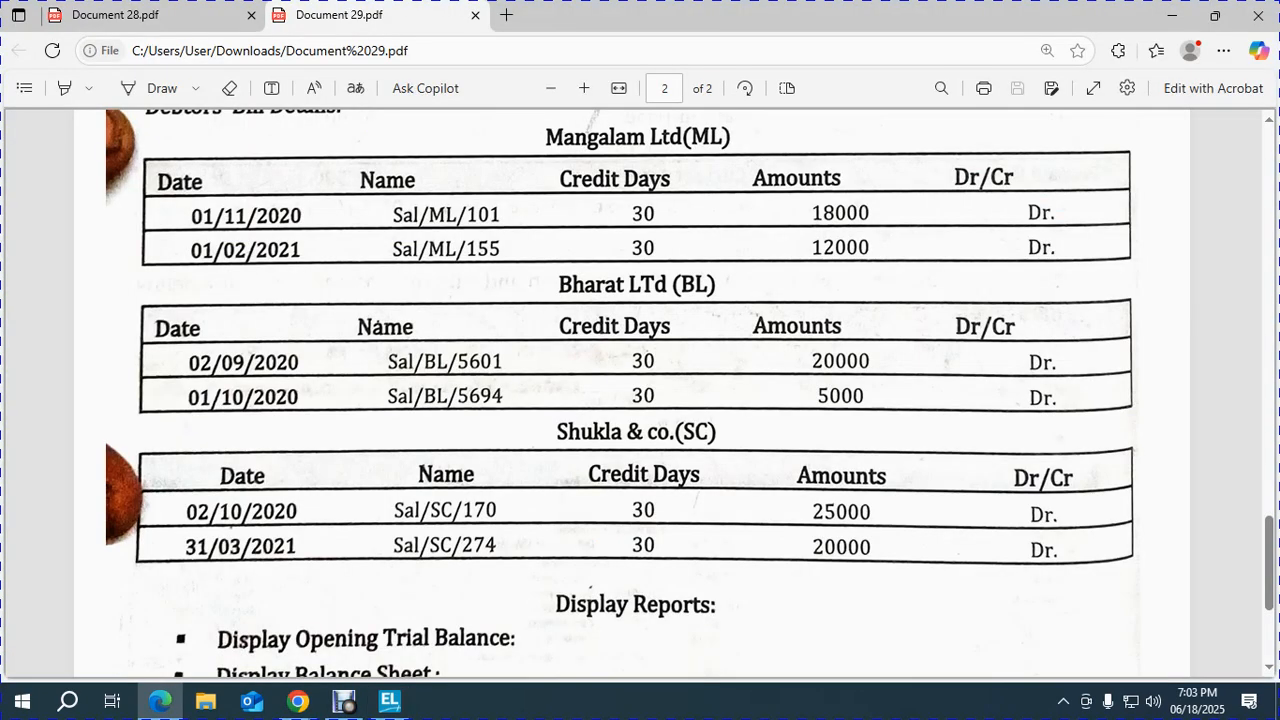
key(alt+Tab)
text(20000)
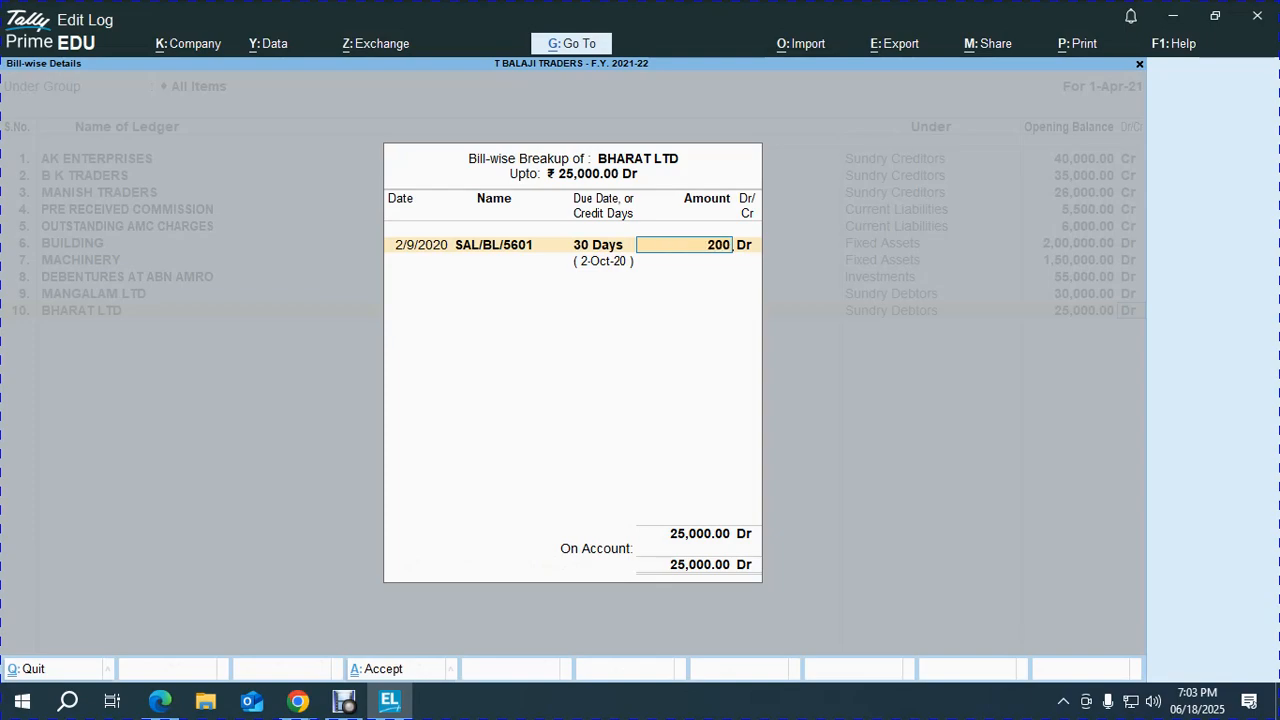
key(Return)
Add bill SAL/BL/5694 dated 1.10, 30 credit days, 5,000 Dr, and accept the breakup.
key(alt+Tab)
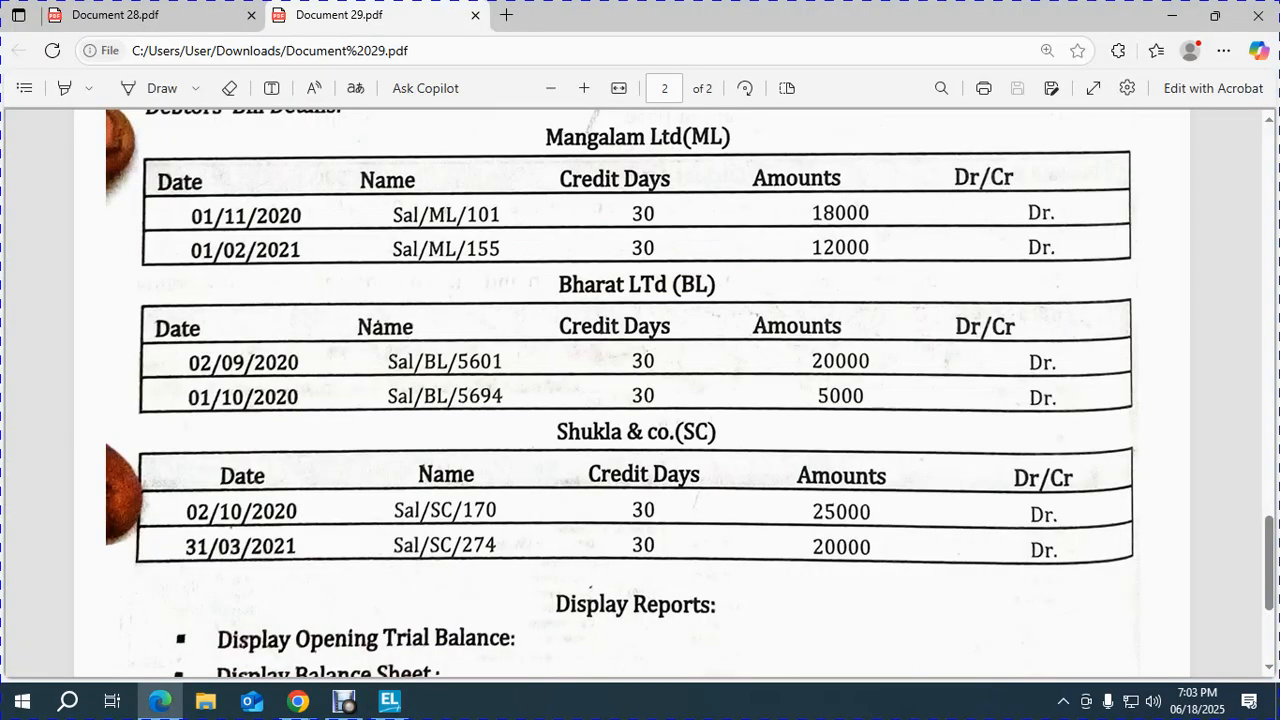
key(alt+Tab)
text(1.10)
key(Return)
key(alt+Tab)
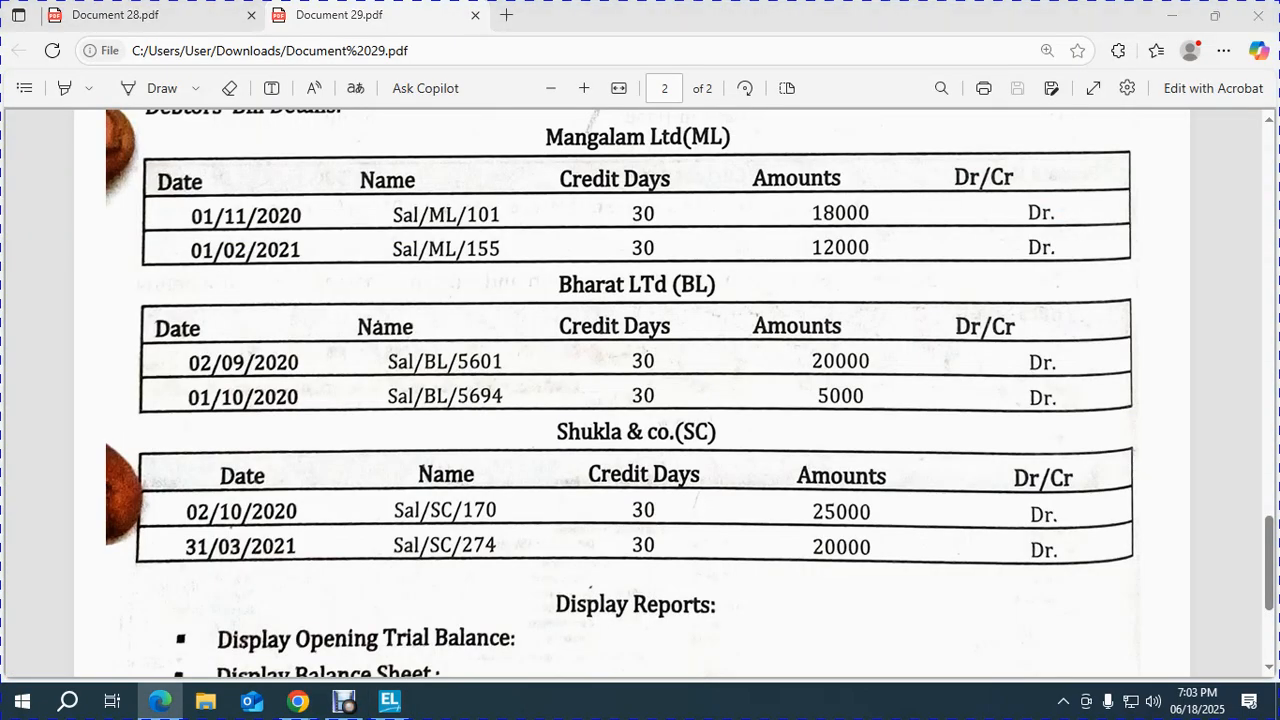
key(alt+Tab)
key(alt+Tab)
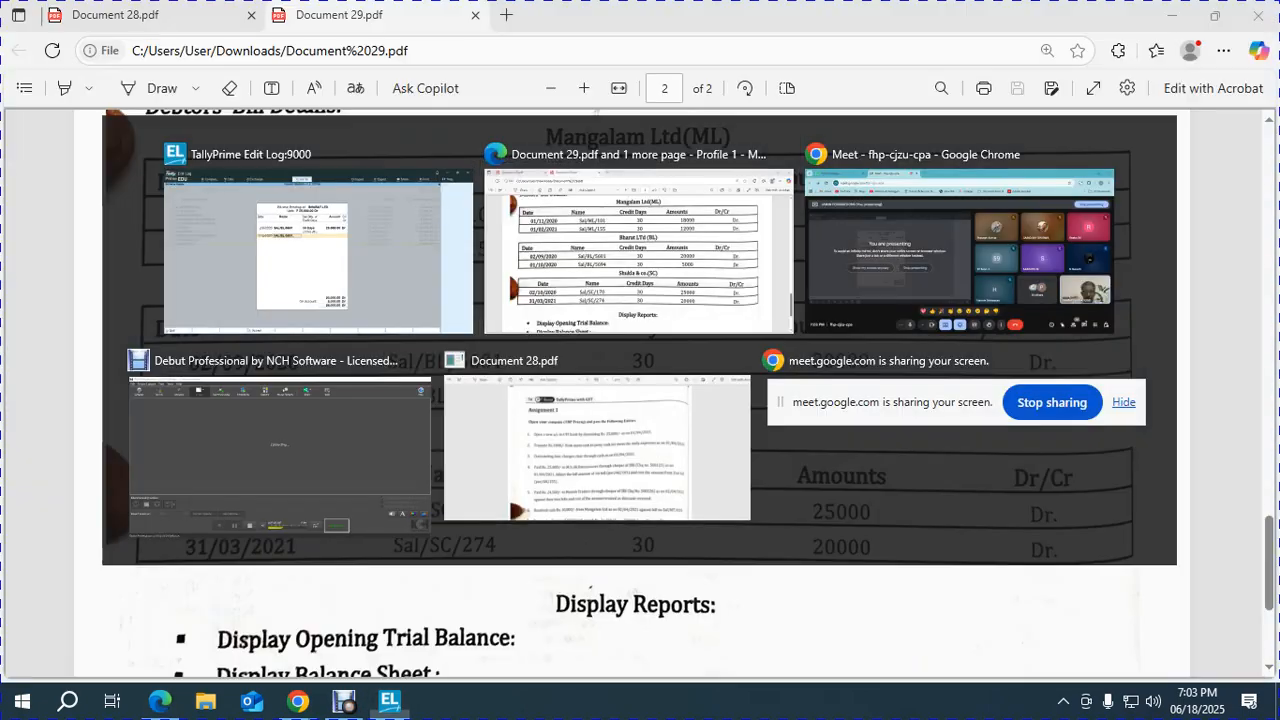
key(alt+Tab)
key(BackSpace)
key(BackSpace)
text(94)
key(Return)
text(30)
key(Return)
key(Return)
key(Return)
key(alt+Tab)
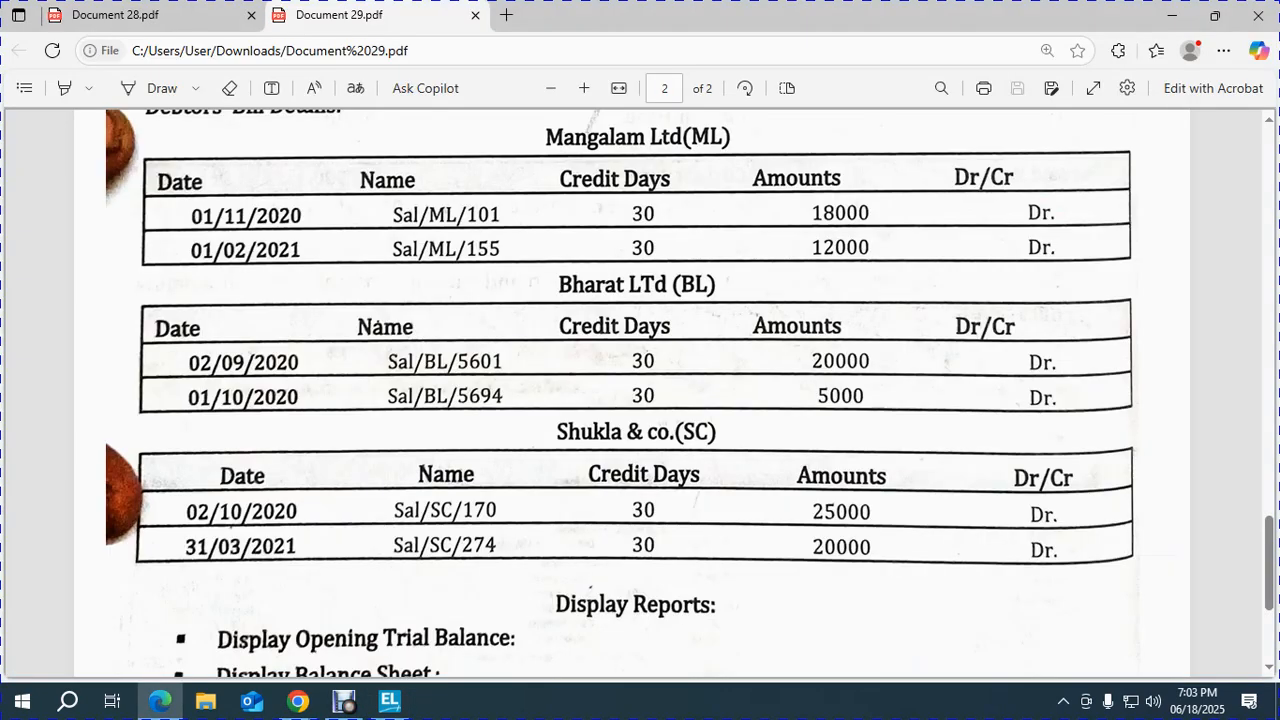
key(alt+Tab)
key(Return)
key(alt+Tab)
key(alt+Tab)
Create ledger SHUKLA & CO under Sundry Debtors with a 45,000 Dr opening balance.
text(SHUKLA)
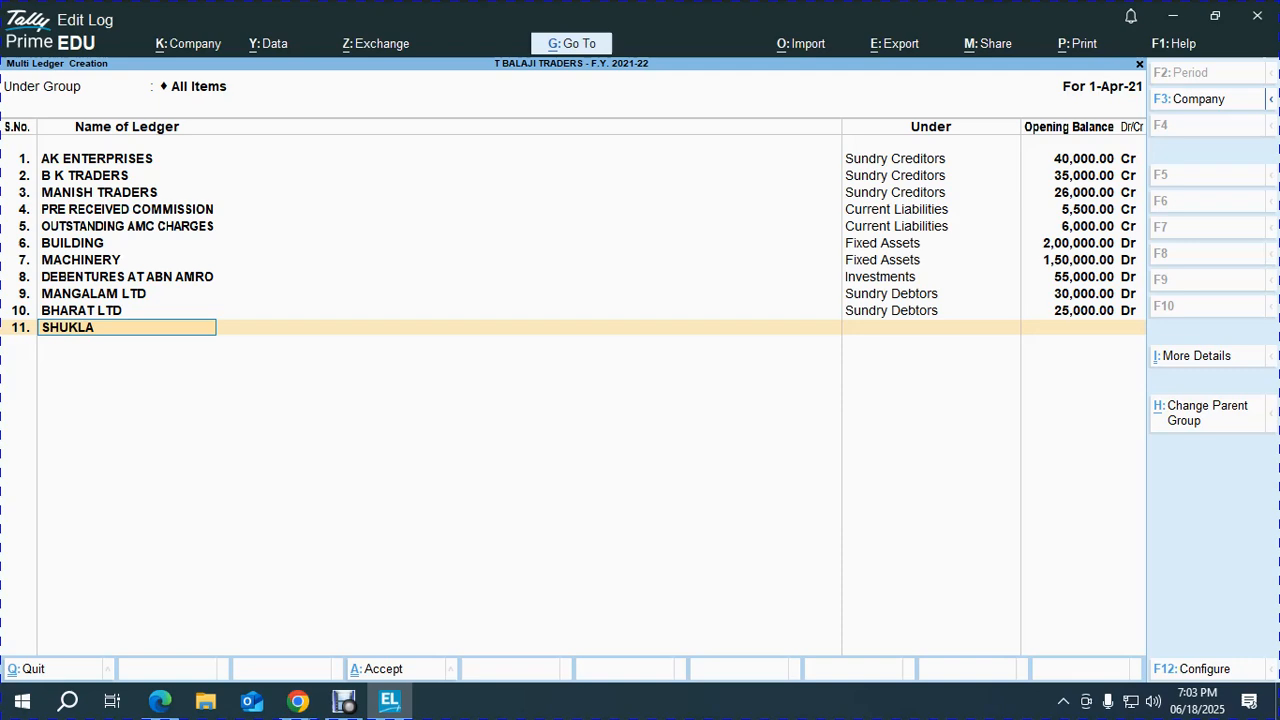
text( & CO)
key(Return)
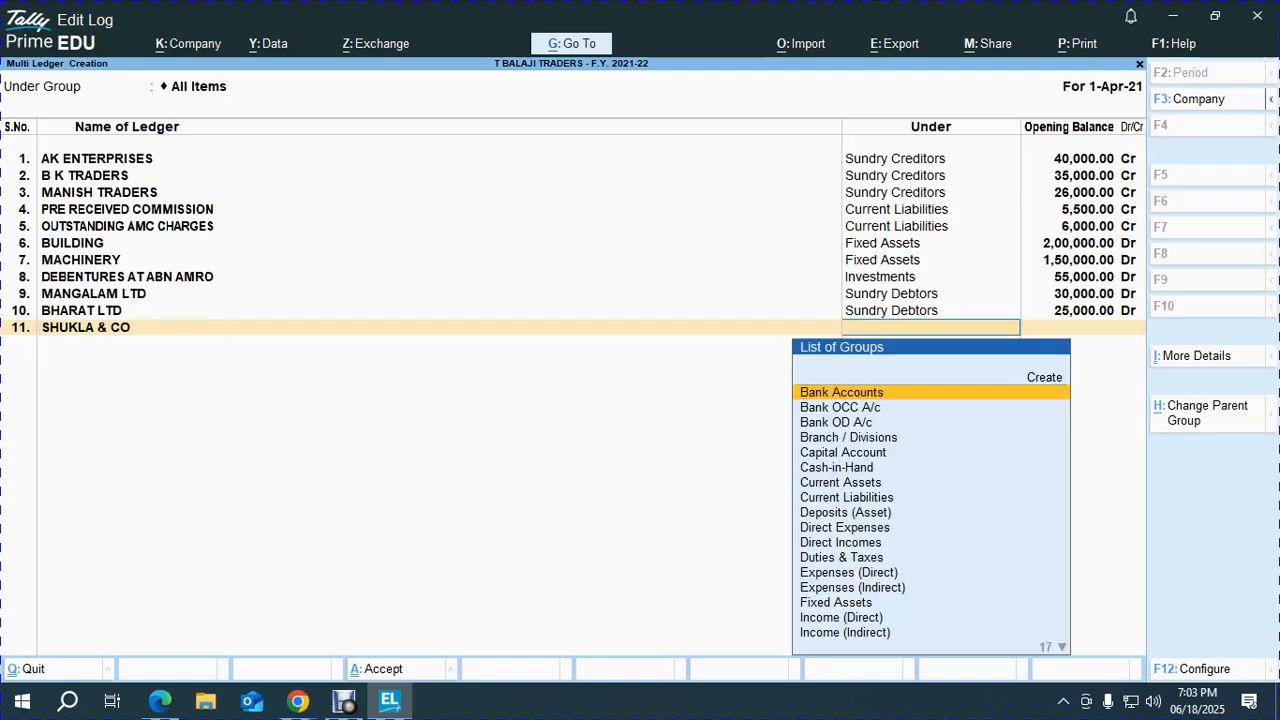
text(SUN)
key(Down)
key(Return)
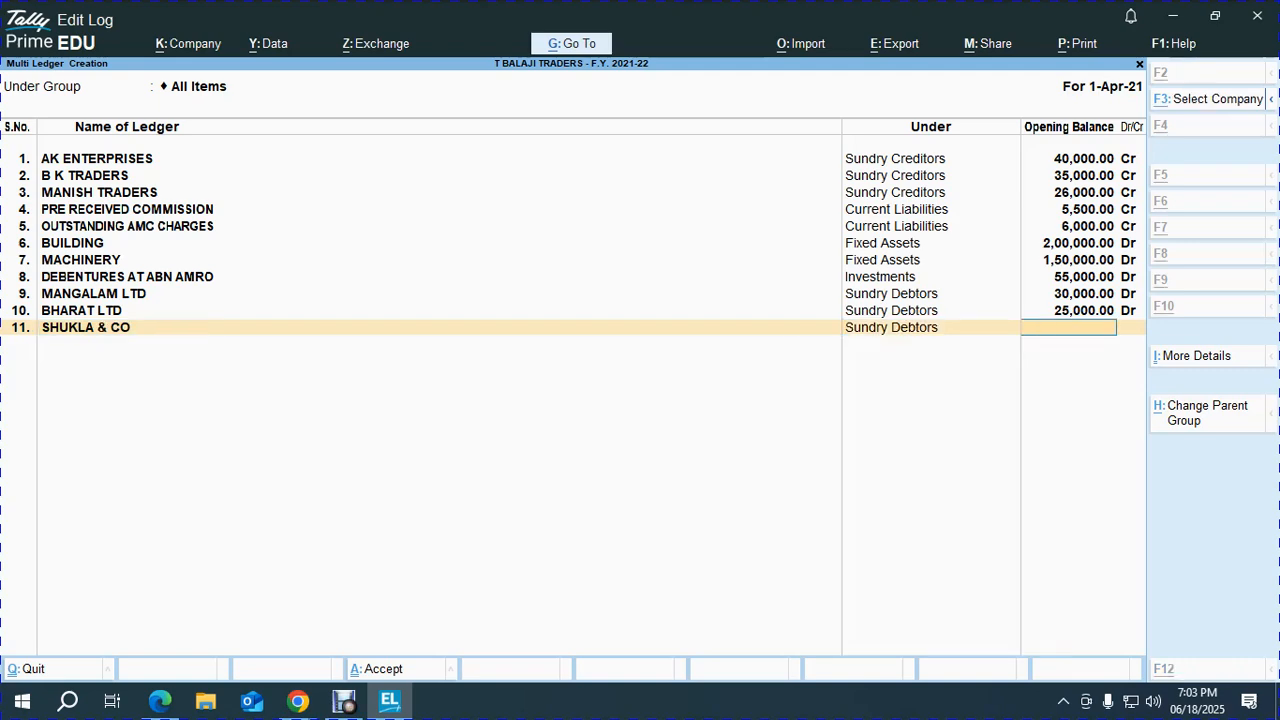
key(alt+Tab)
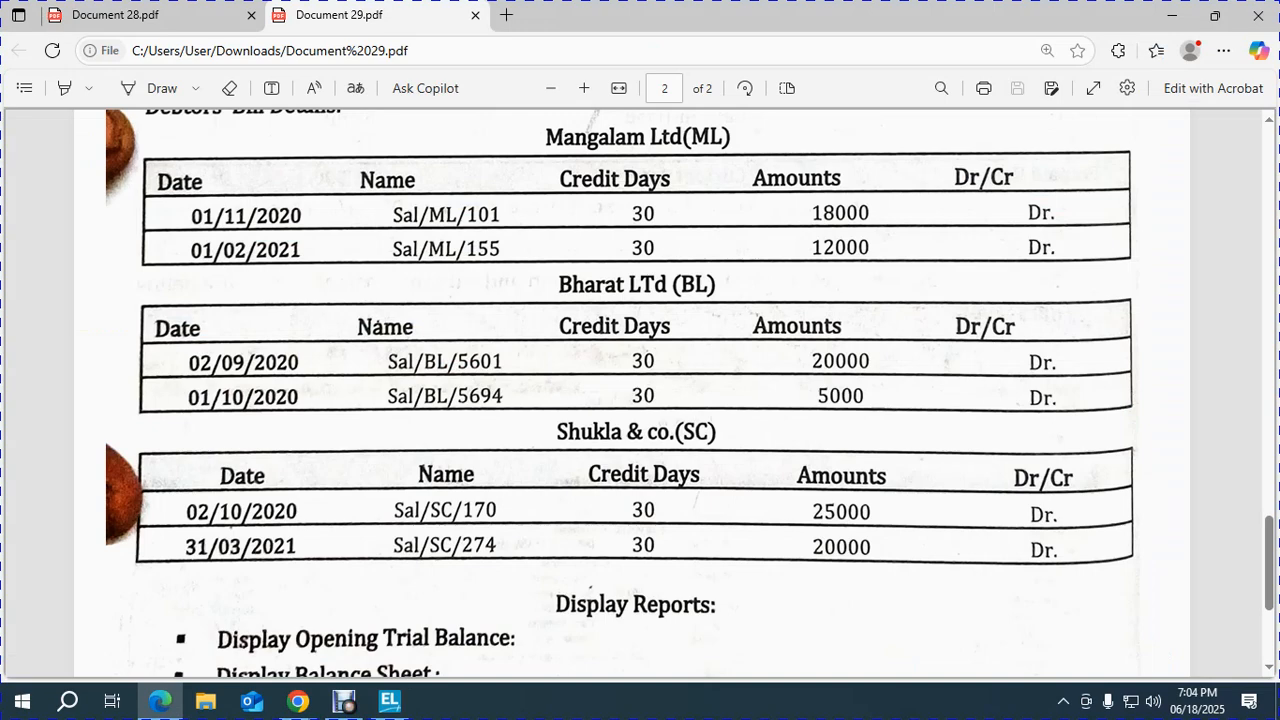
key(alt+Tab)
text(45000)
key(Return)
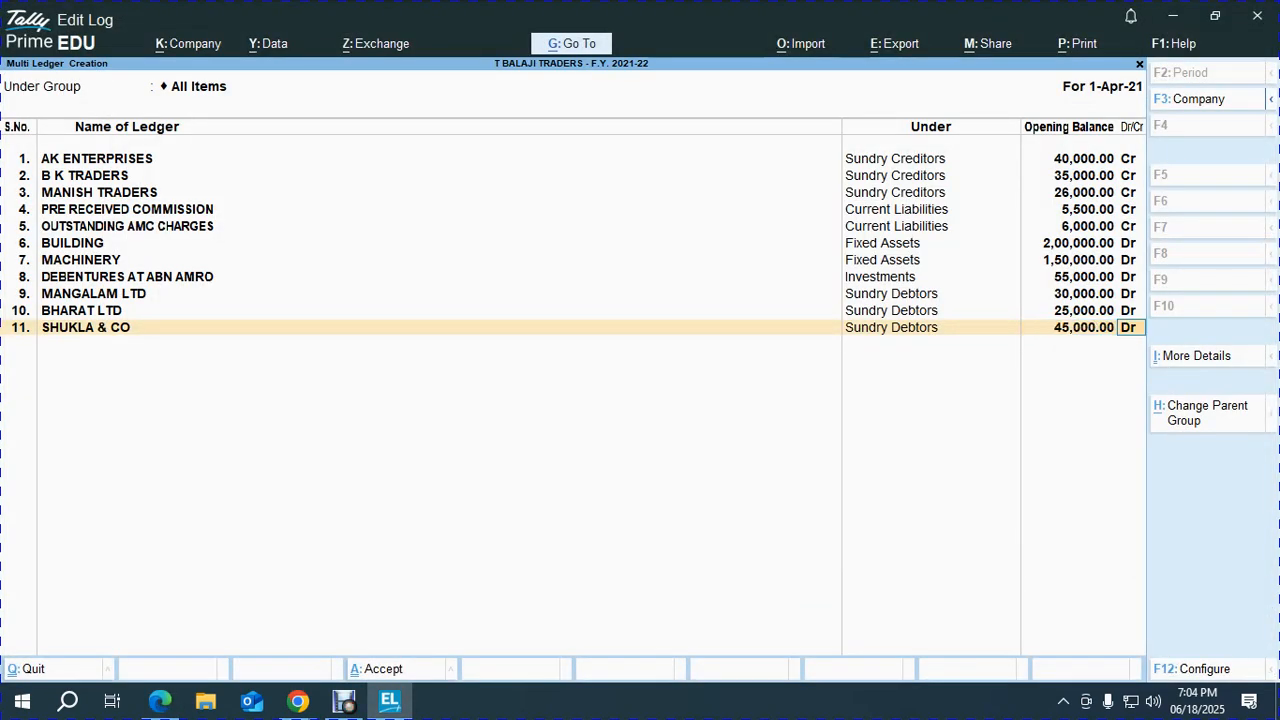
key(Return)
Add bill SAL/SC/170 dated 2/10/2020, 30 days credit, for 25,000 Dr.
key(alt+Tab)
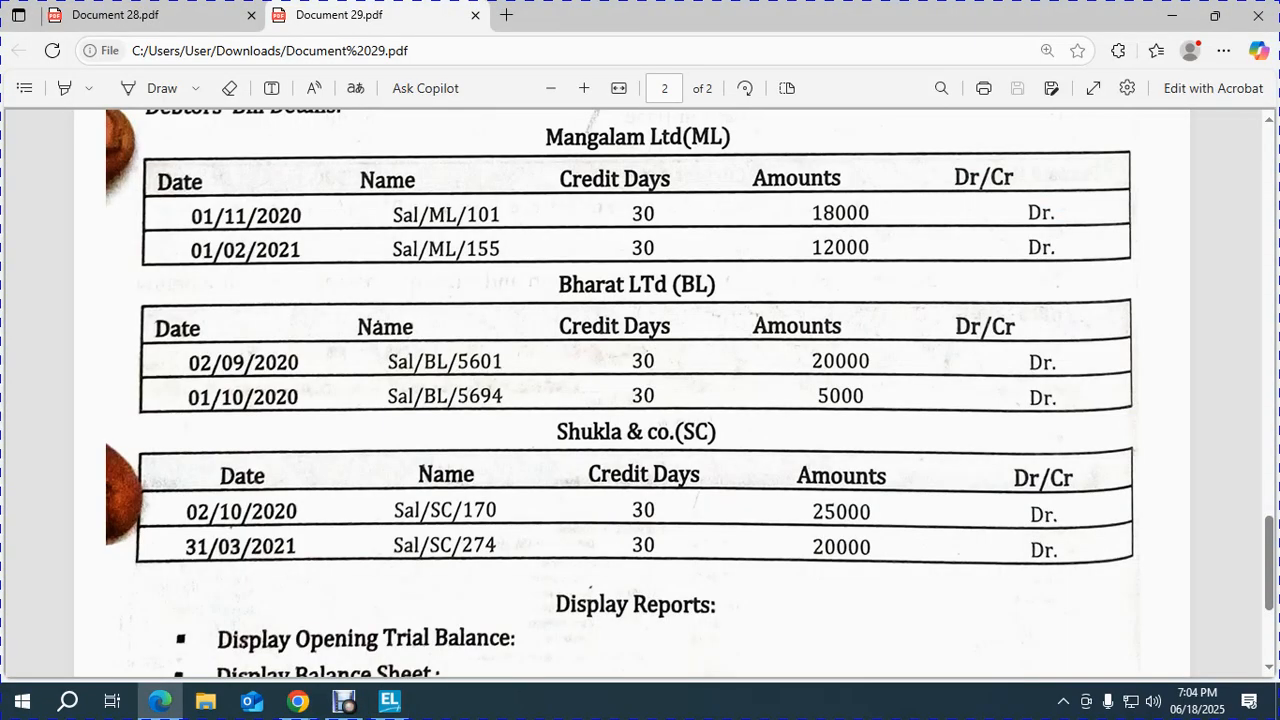
key(alt+Tab)
text(2-10-2020)
key(Return)
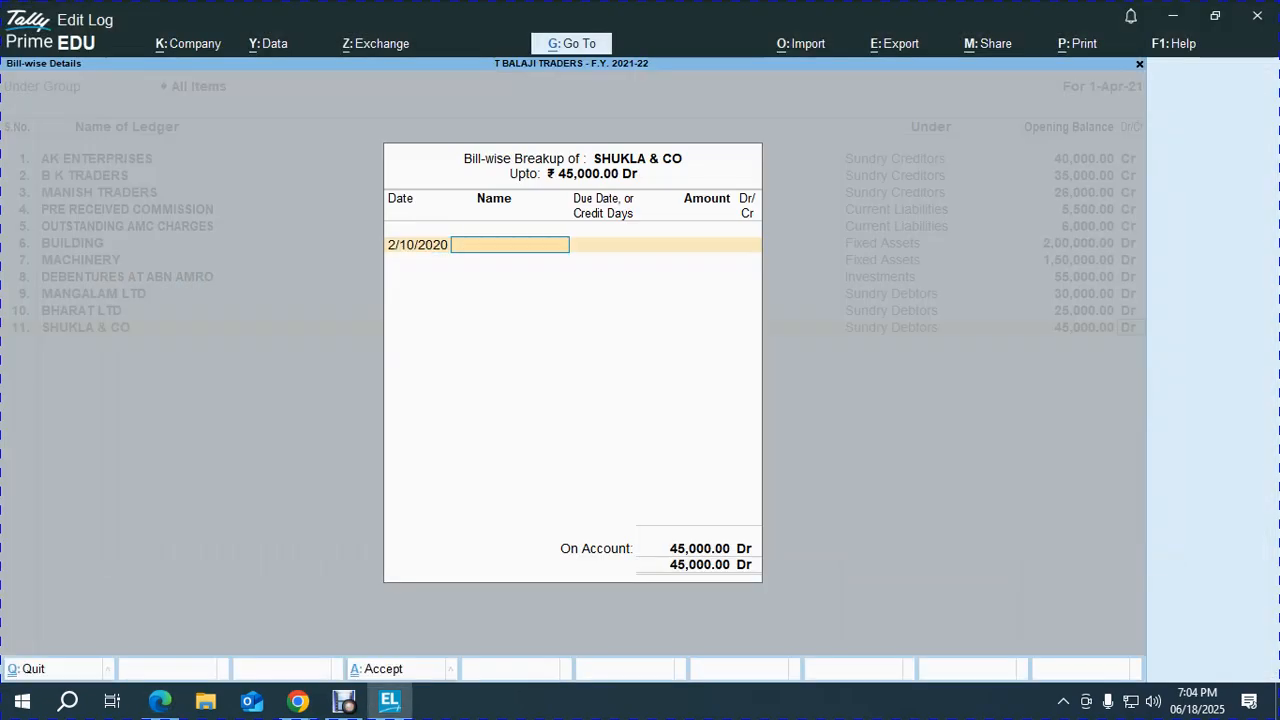
key(alt+Tab)
key(alt+Tab)
text(SAL/)
key(alt+Tab)
key(alt+Tab)
text(SC/170)
key(Return)
text(30)
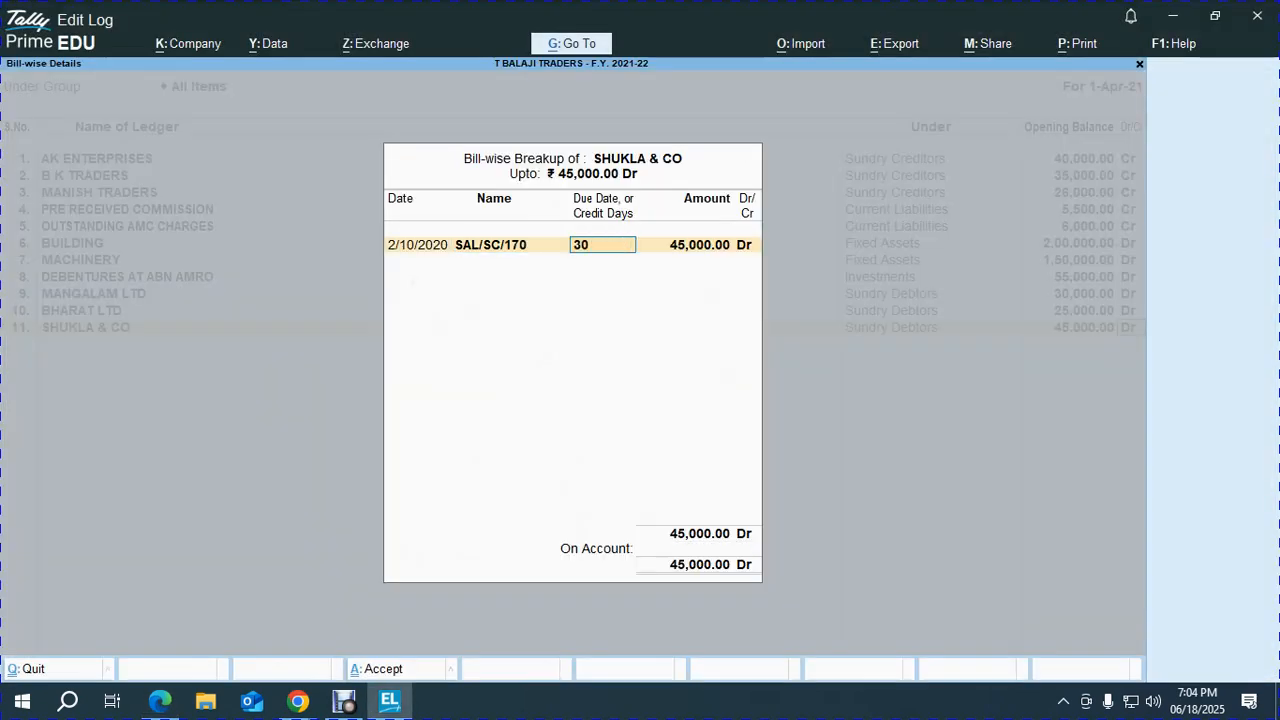
key(Return)
key(alt+Tab)
key(alt+Tab)
text(2)
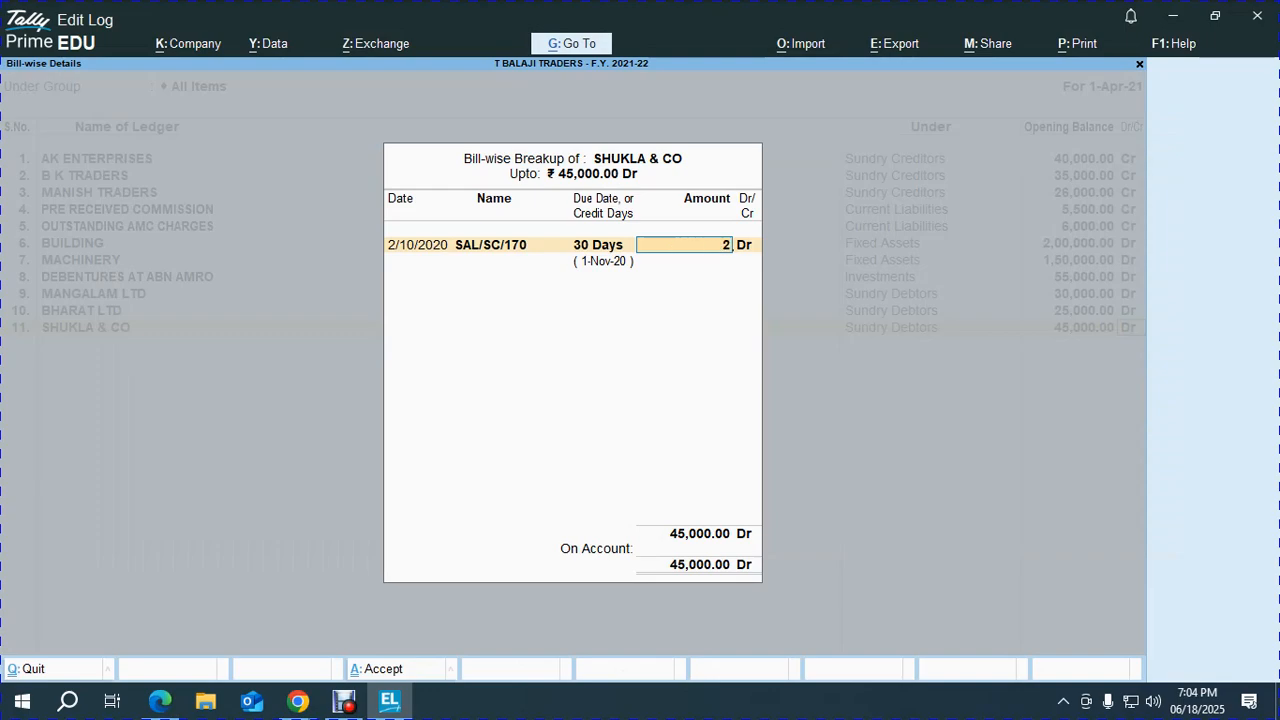
text(50000)
key(Return)
key(Return)
key(alt+Tab)
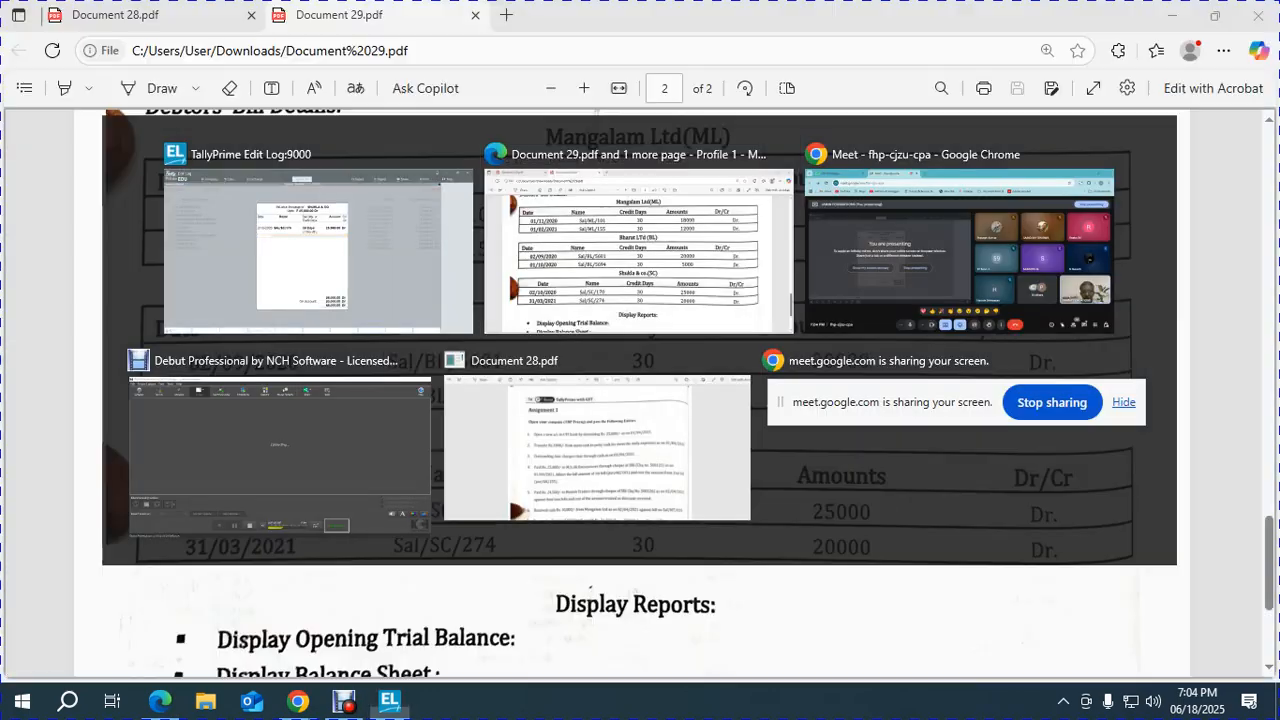
Add bill SAL/SC/274 dated 31/3/2021, 30 days credit, for 20,000 Dr.
key(alt+Tab)
text(31.3.2021)
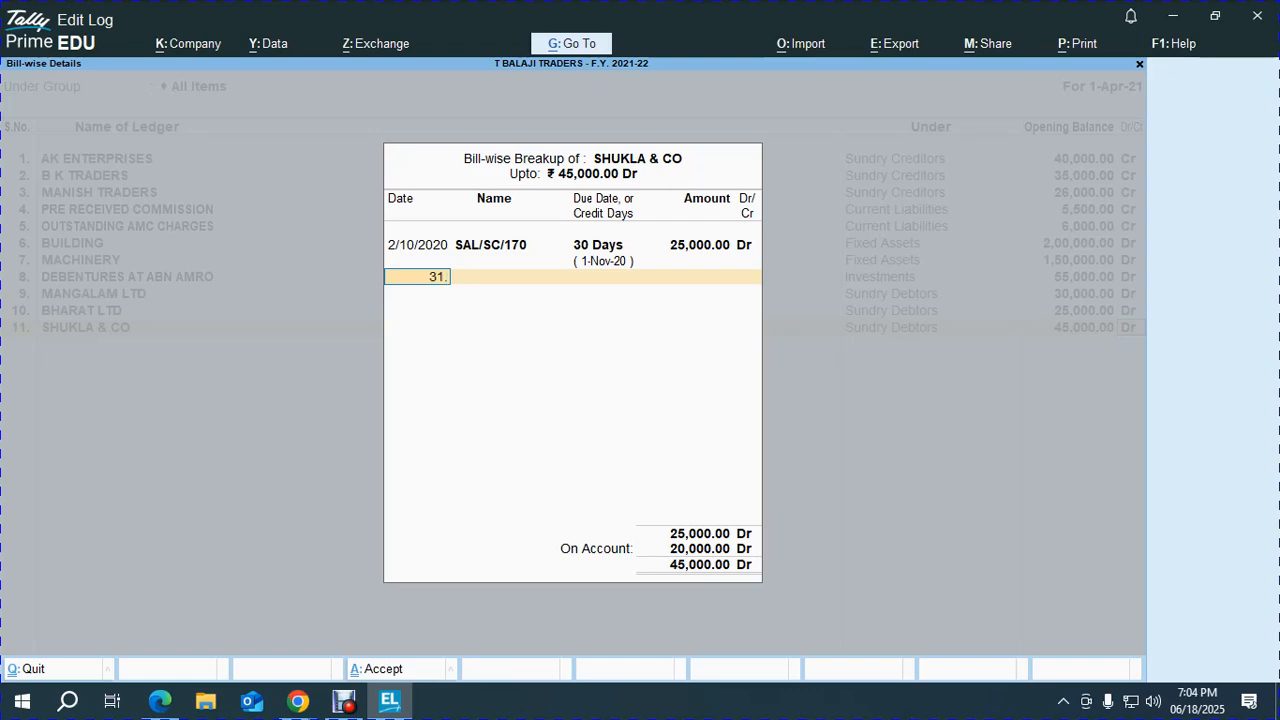
key(Return)
text(SAL/SC/)
key(alt+Tab)
key(alt+Tab)
text(274)
key(Return)
text(30)
key(Return)
key(Return)
key(Return)
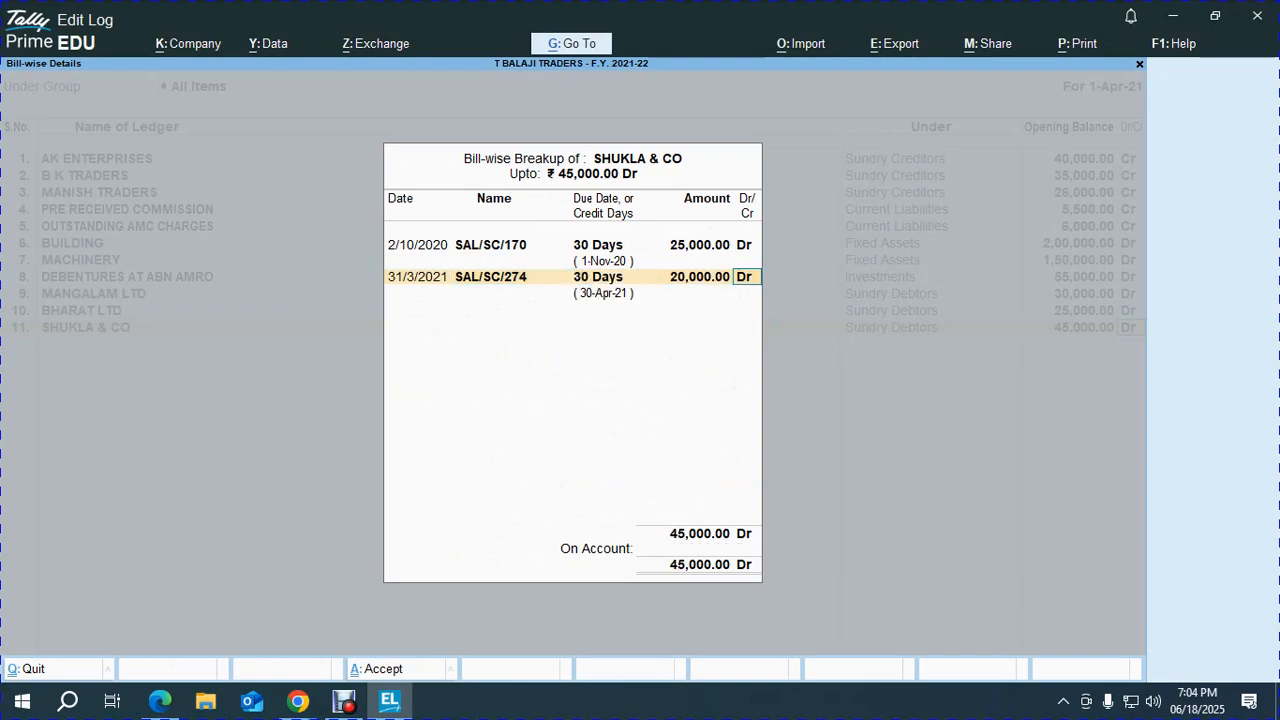
key(Return)
Create the SBI bank account ledger under Bank Accounts with a 3,25,000 Dr opening balance.
key(alt+Tab)
scroll(640, 400, up, 5)
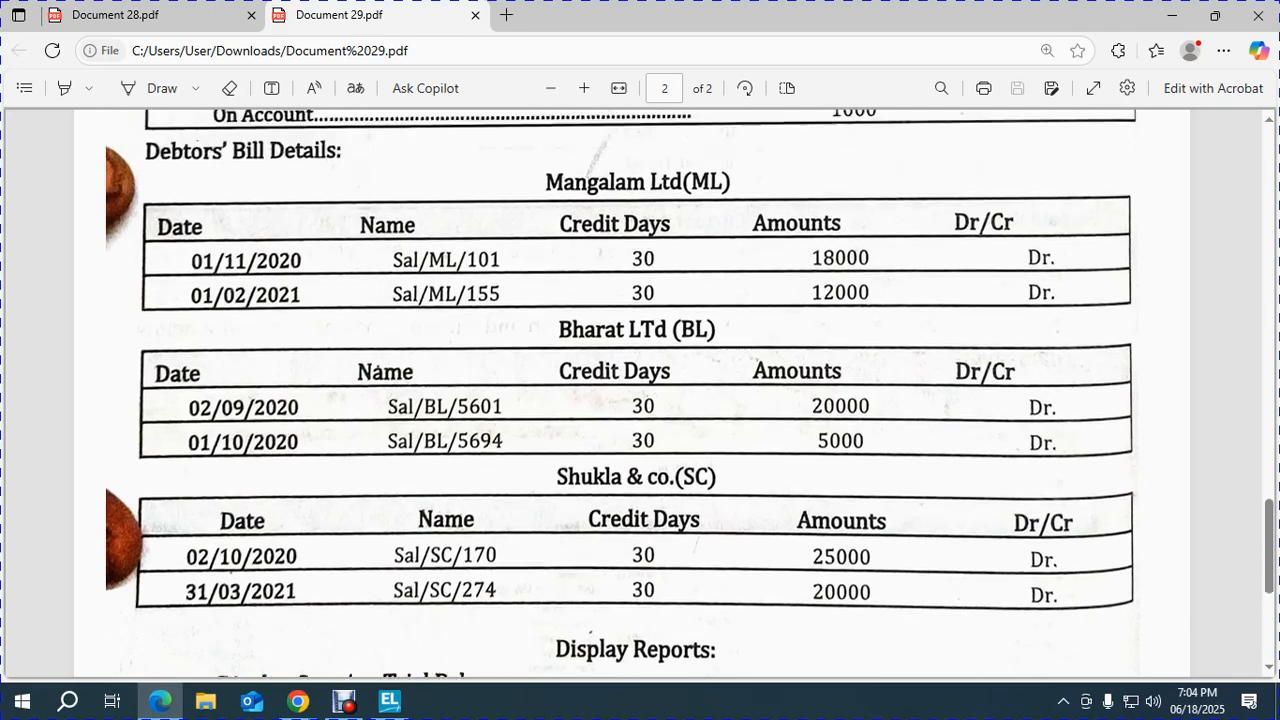
scroll(883, 442, up, 10)
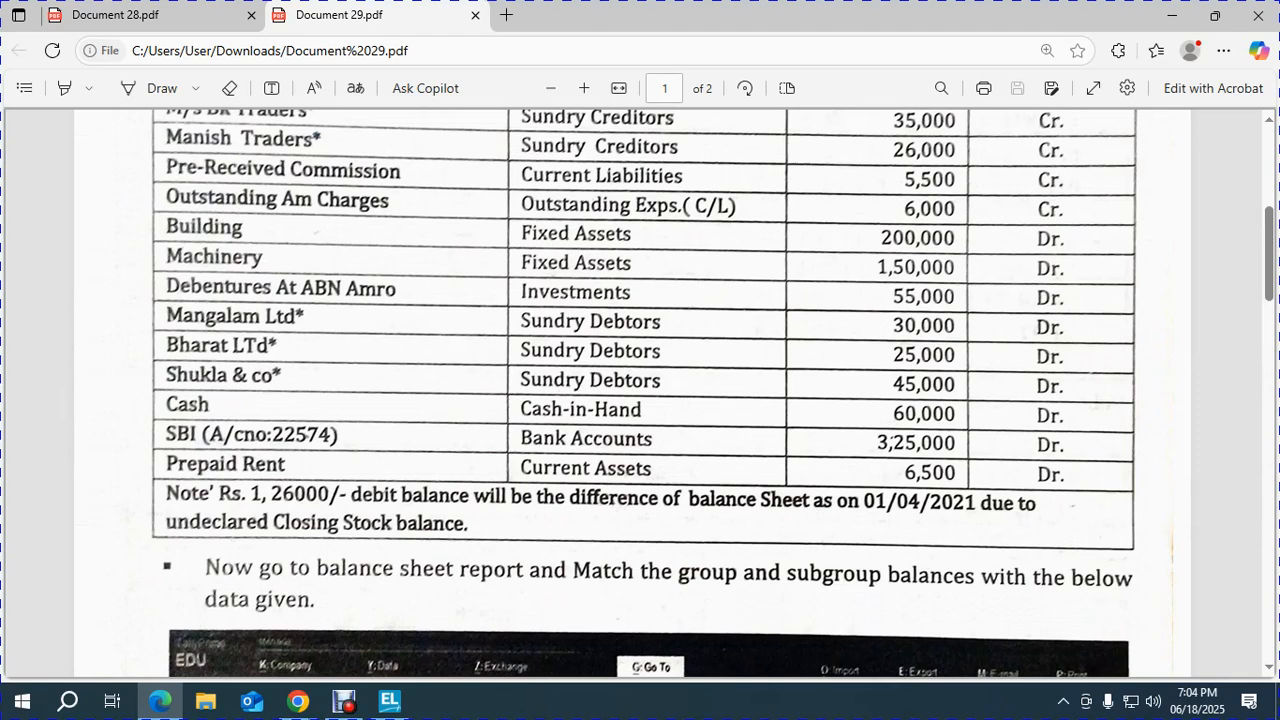
key(alt+Tab)
text(SBI)
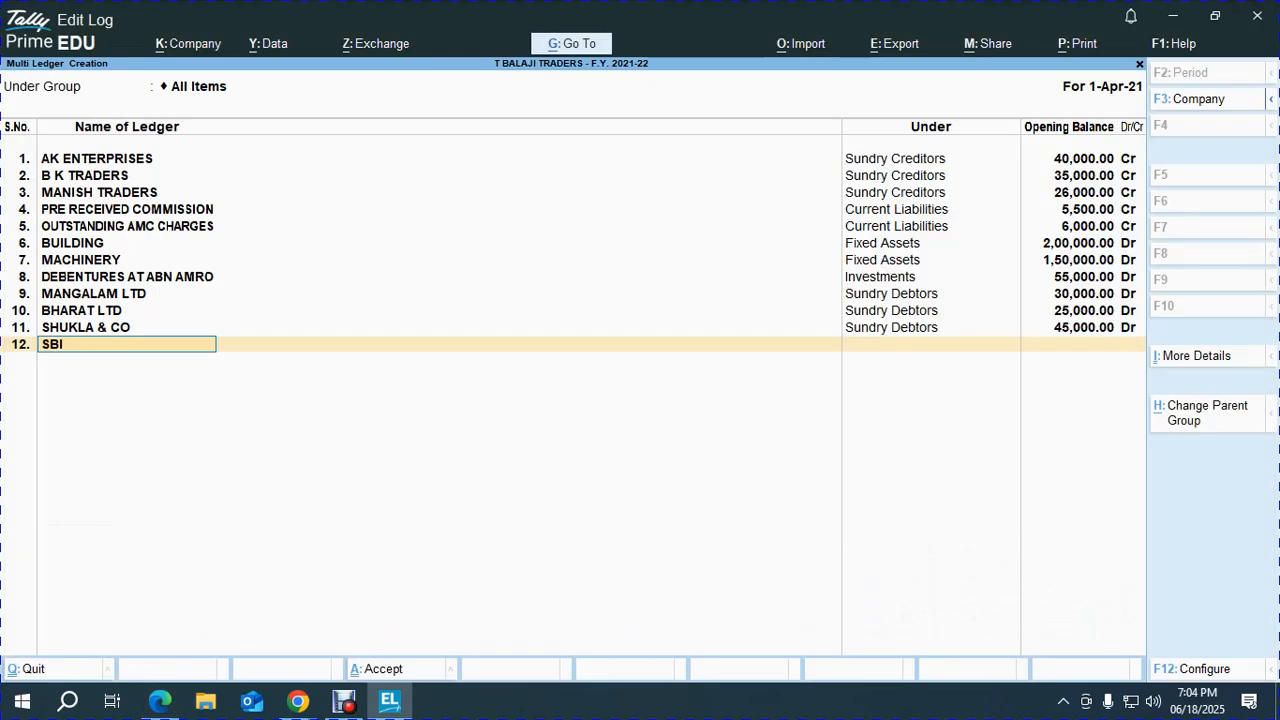
text( A/C)
key(alt+Tab)
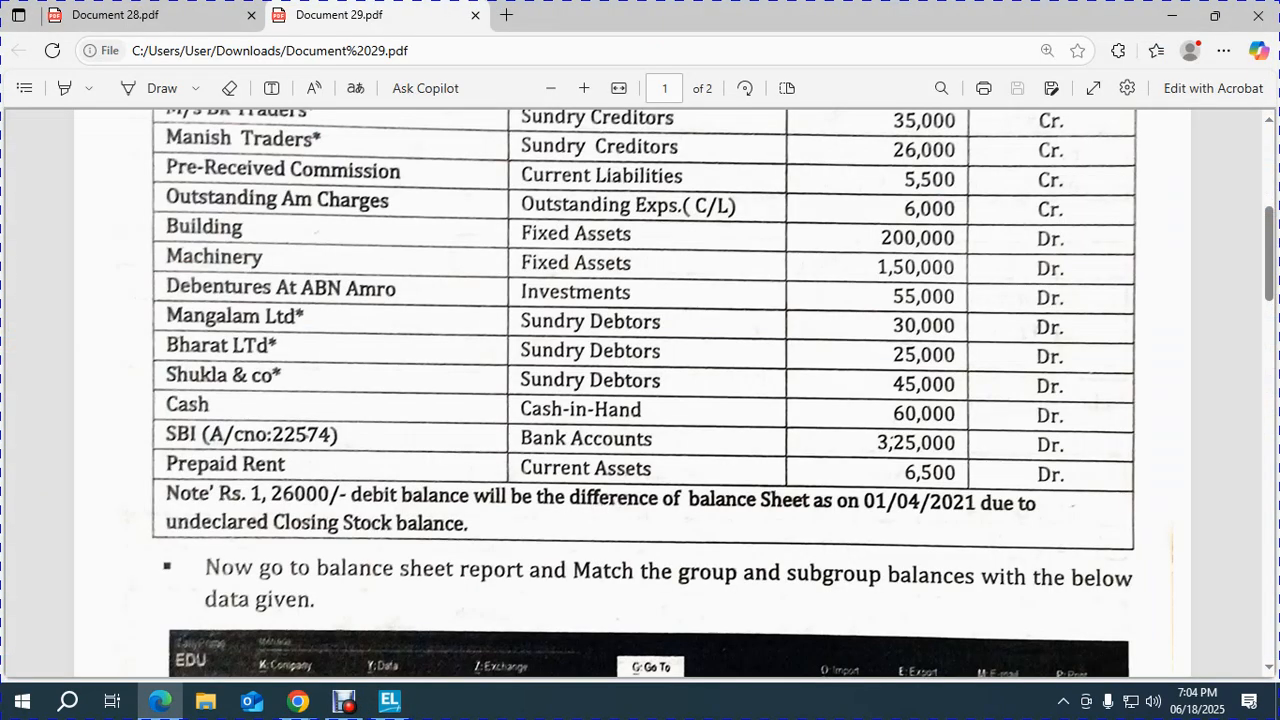
key(alt+Tab)
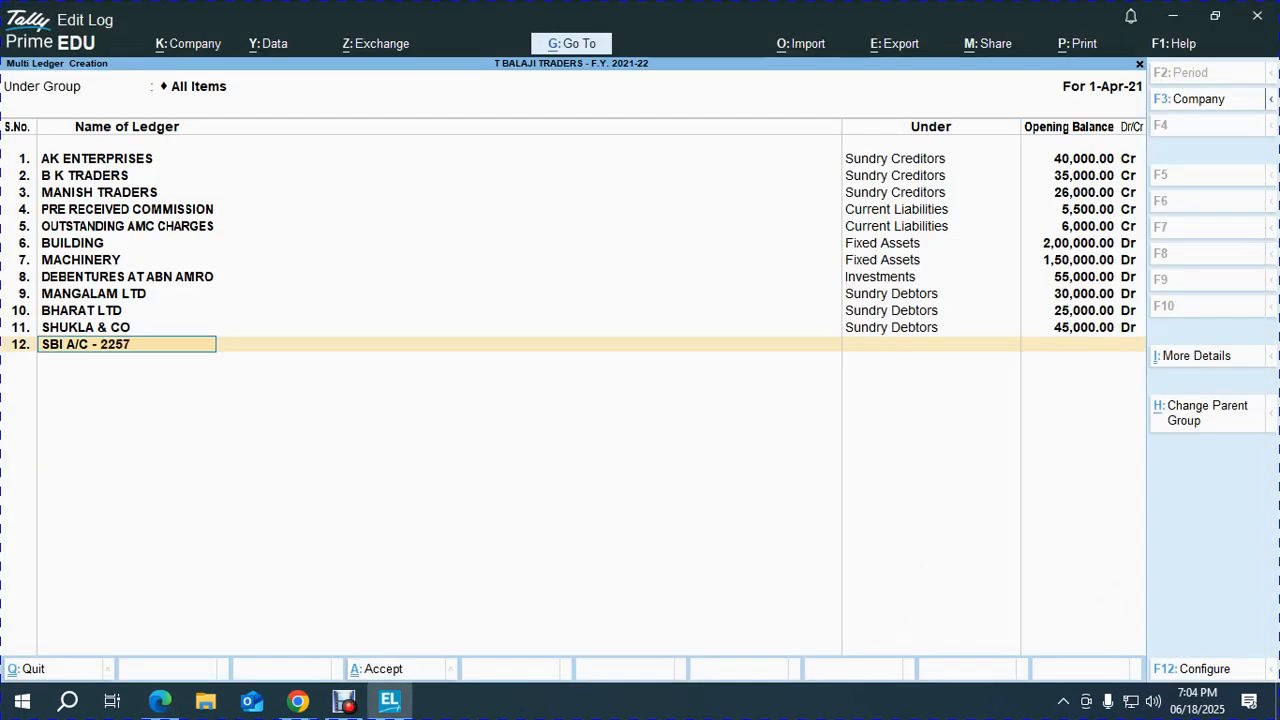
key(Return)
text(BANK)
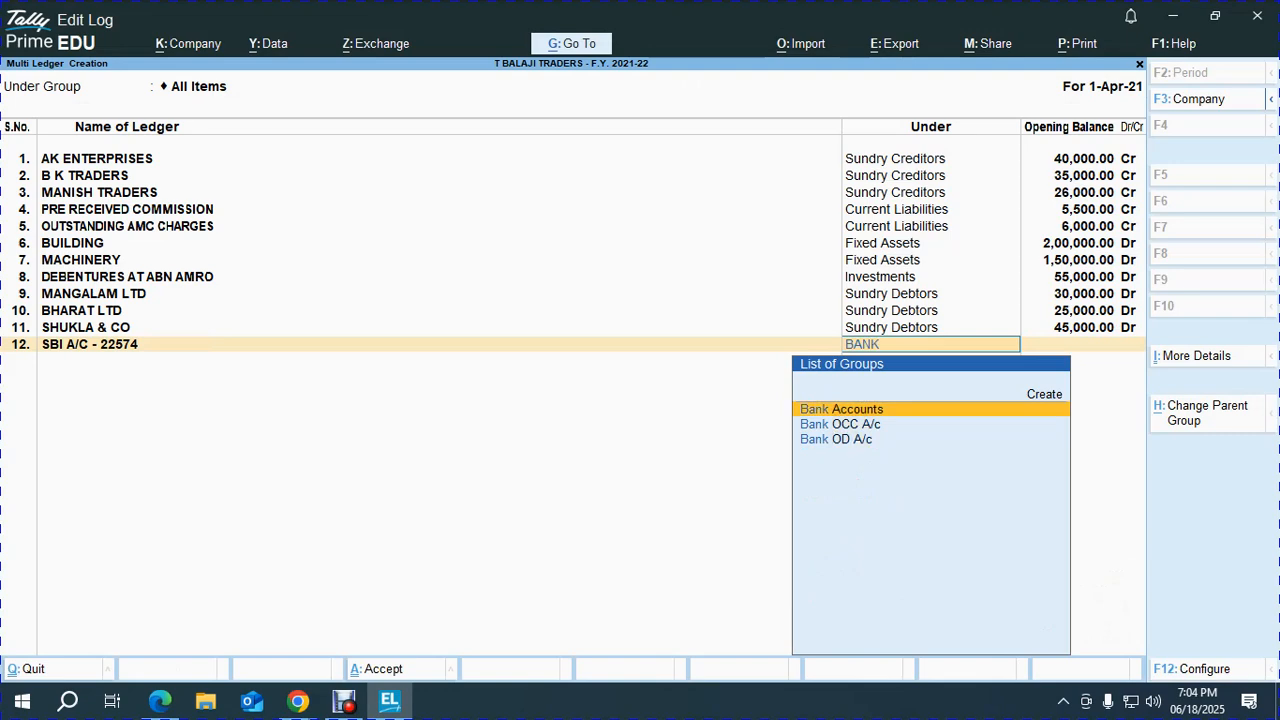
key(Return)
key(alt+Tab)
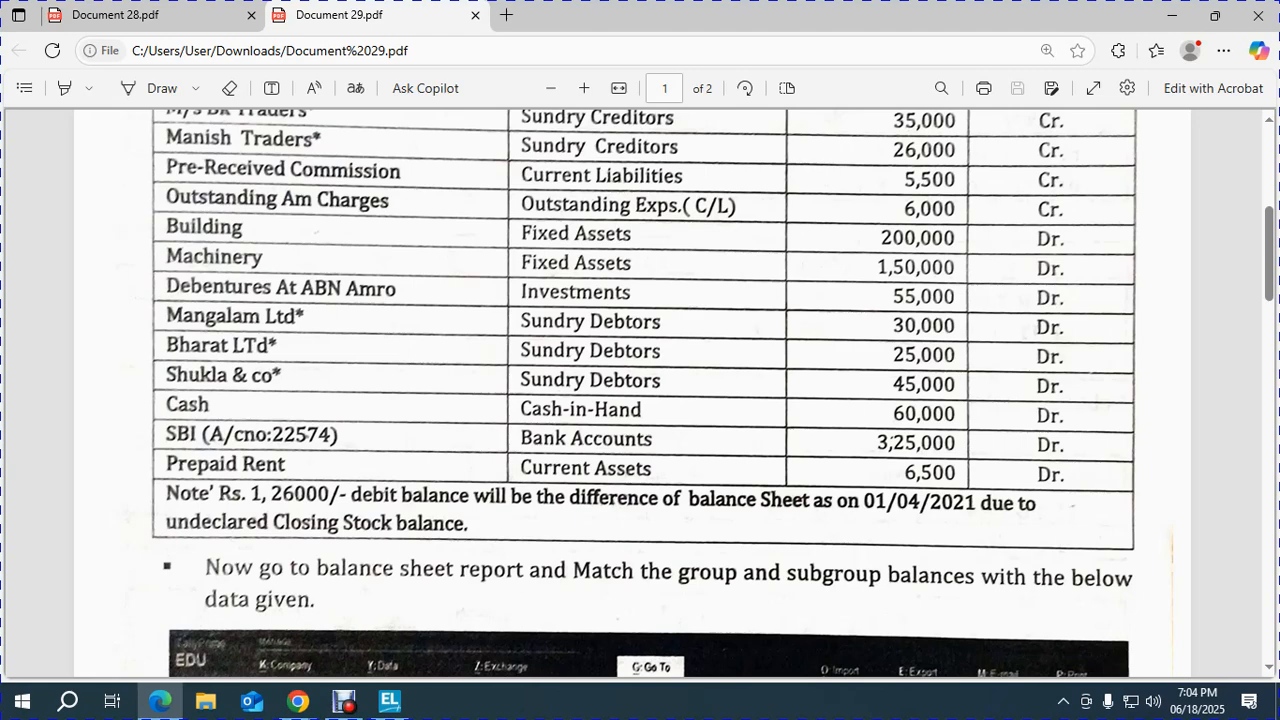
key(alt+Tab)
text(325000)
key(Return)
key(Return)
key(alt+Tab)
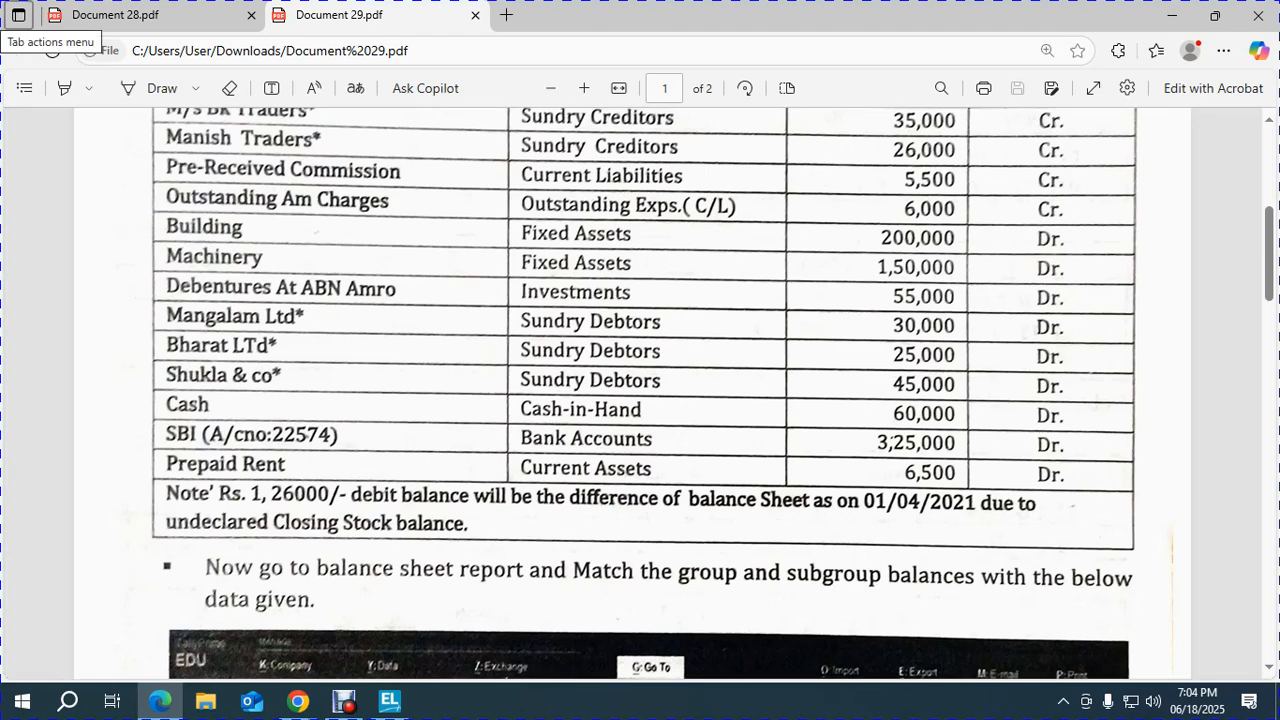
Create PREPAID RENT under Current Assets with a 6,500 Dr opening balance.
key(alt+Tab)
text(PRE)
text(PAID REE)
text(BNT)
text(NT)
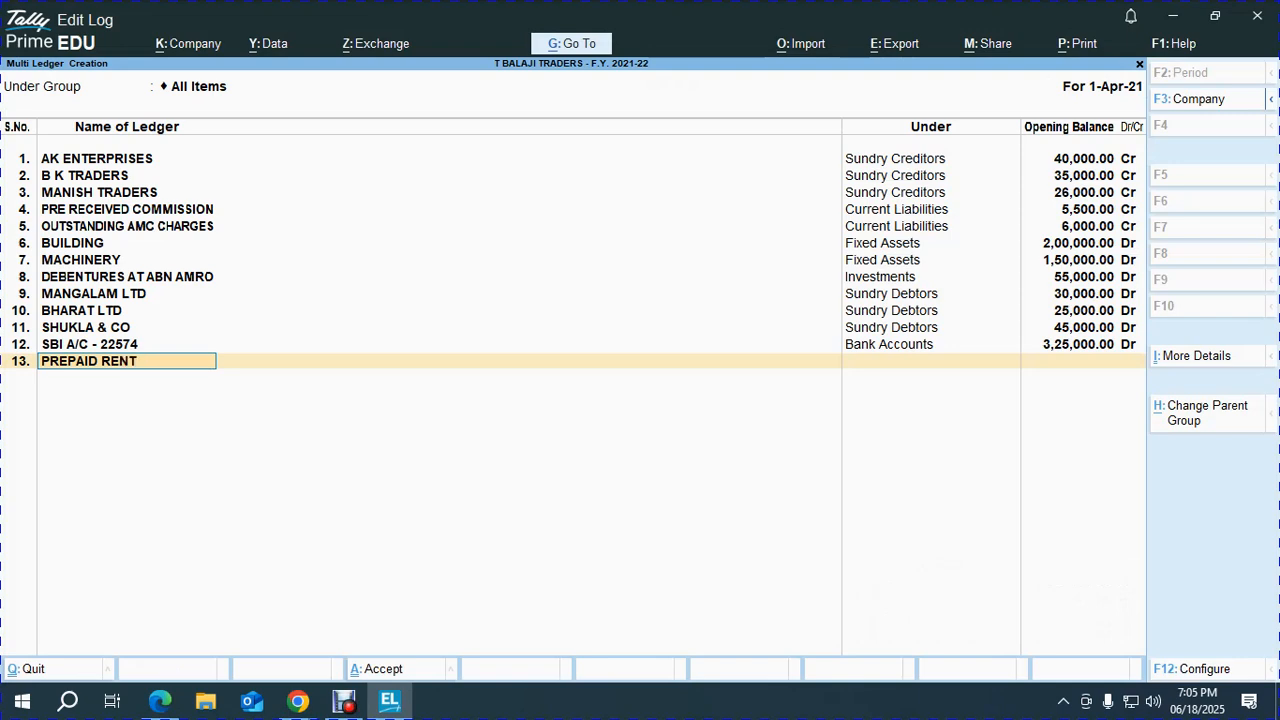
key(Return)
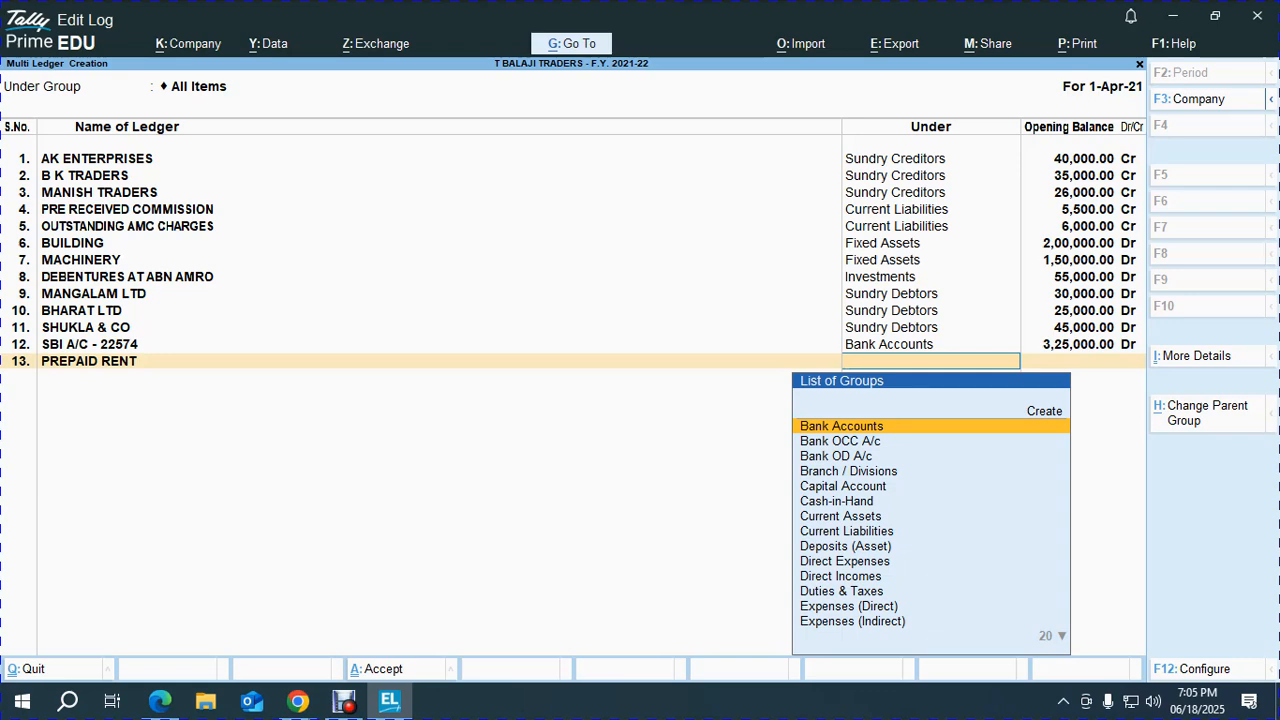
text(CUR)
key(alt+Tab)
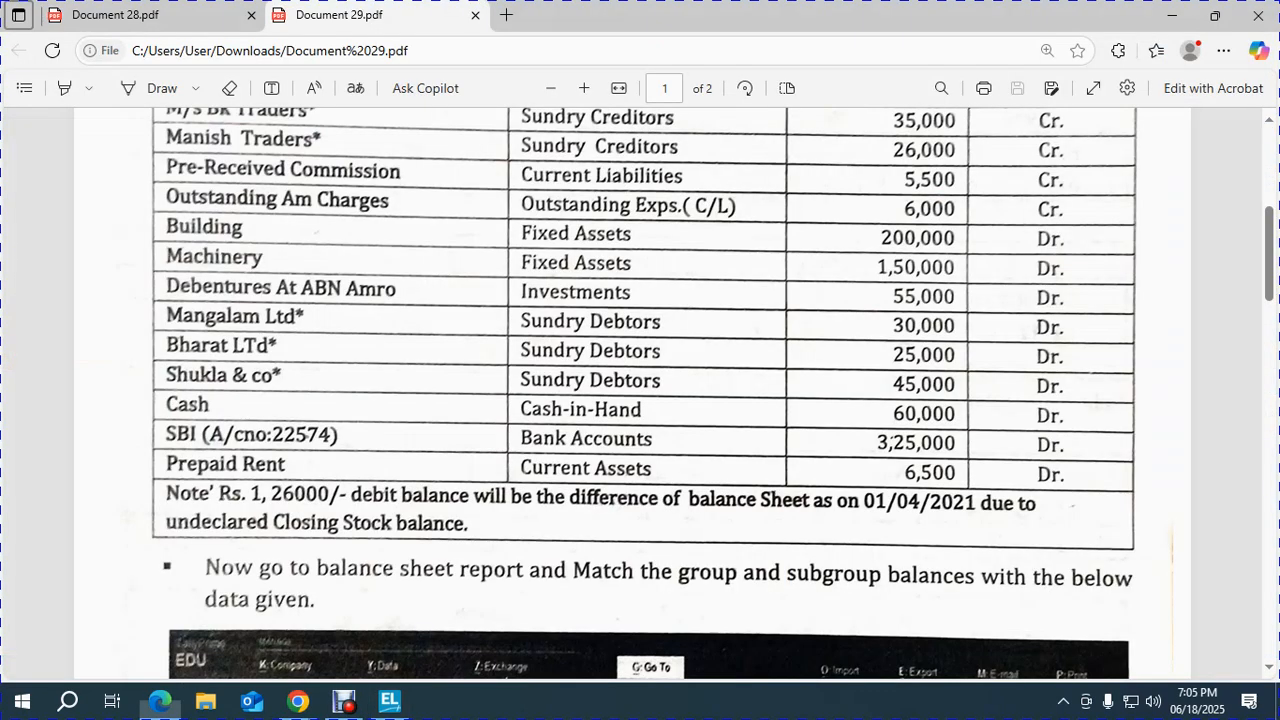
key(alt+Tab)
key(Return)
text(6500)
key(Return)
key(Return)
key(alt+Tab)
key(alt+Tab)
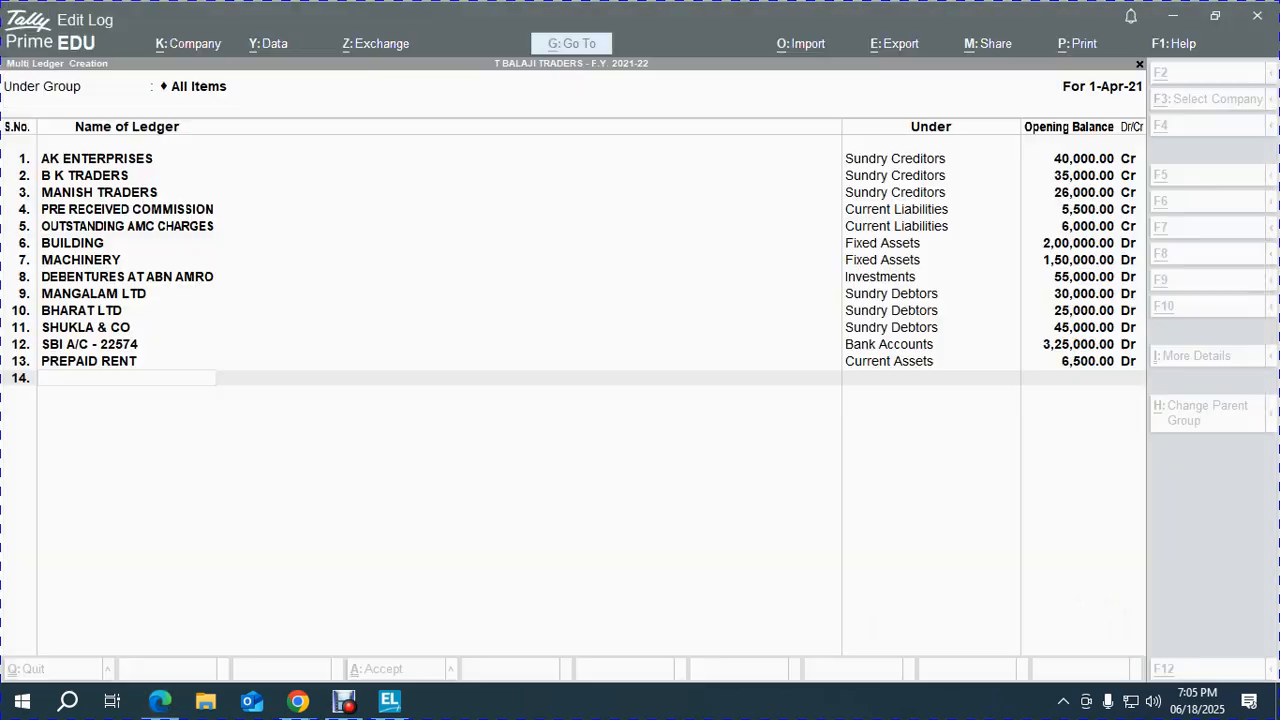
Save the new ledgers and open the Balance Sheet report.
key(Return)
key(Return)
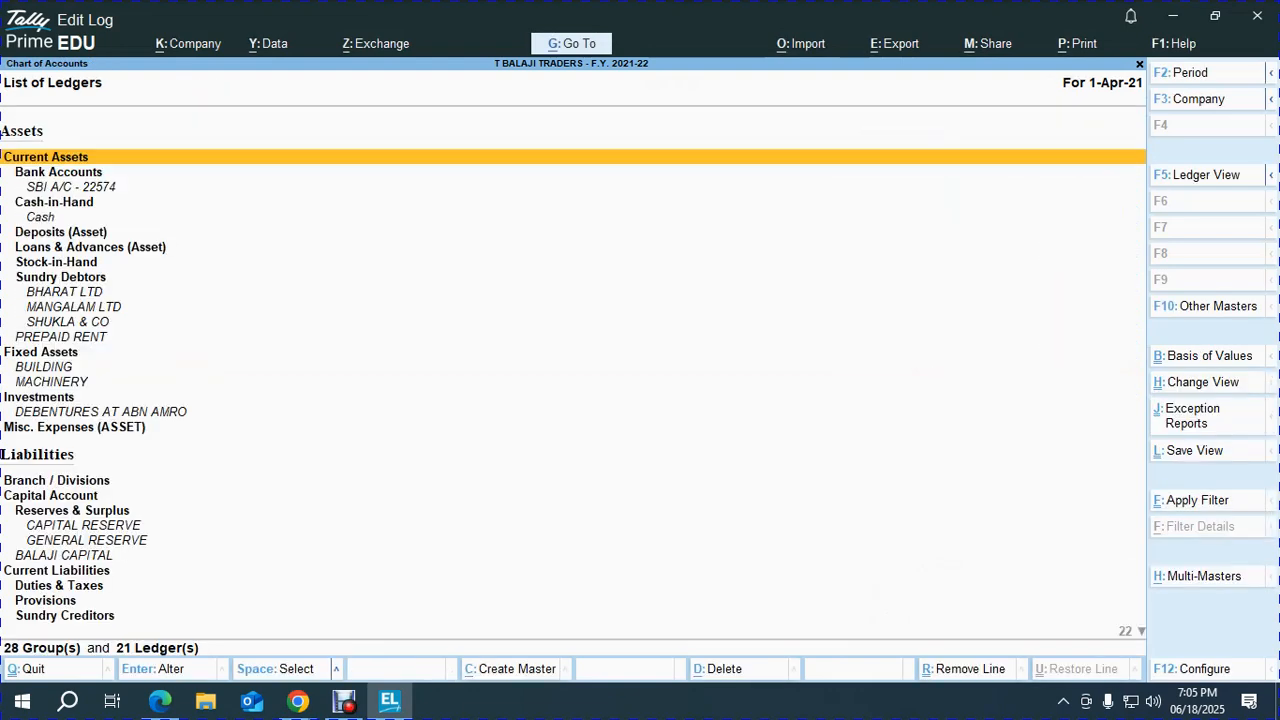
key(Escape)
key(b)
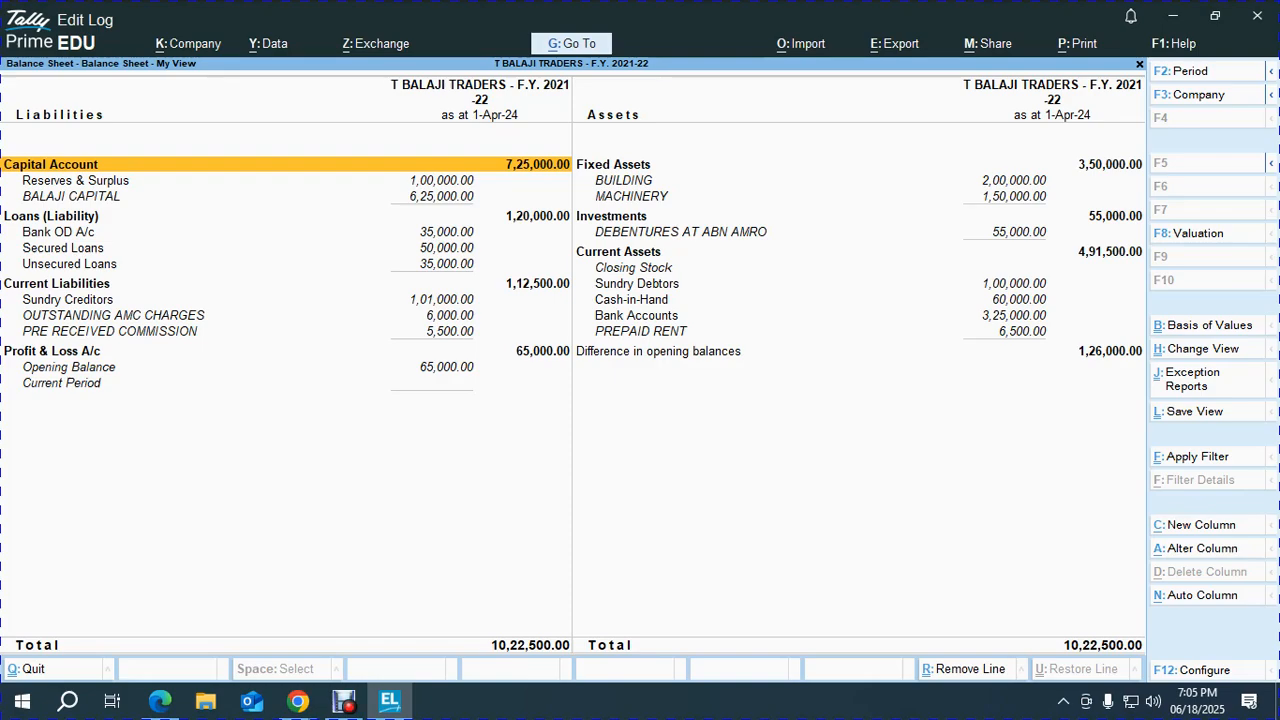
Compare the 10,22,500 Balance Sheet with the PDF, then bring Google Meet to the front.
key(alt+Tab)
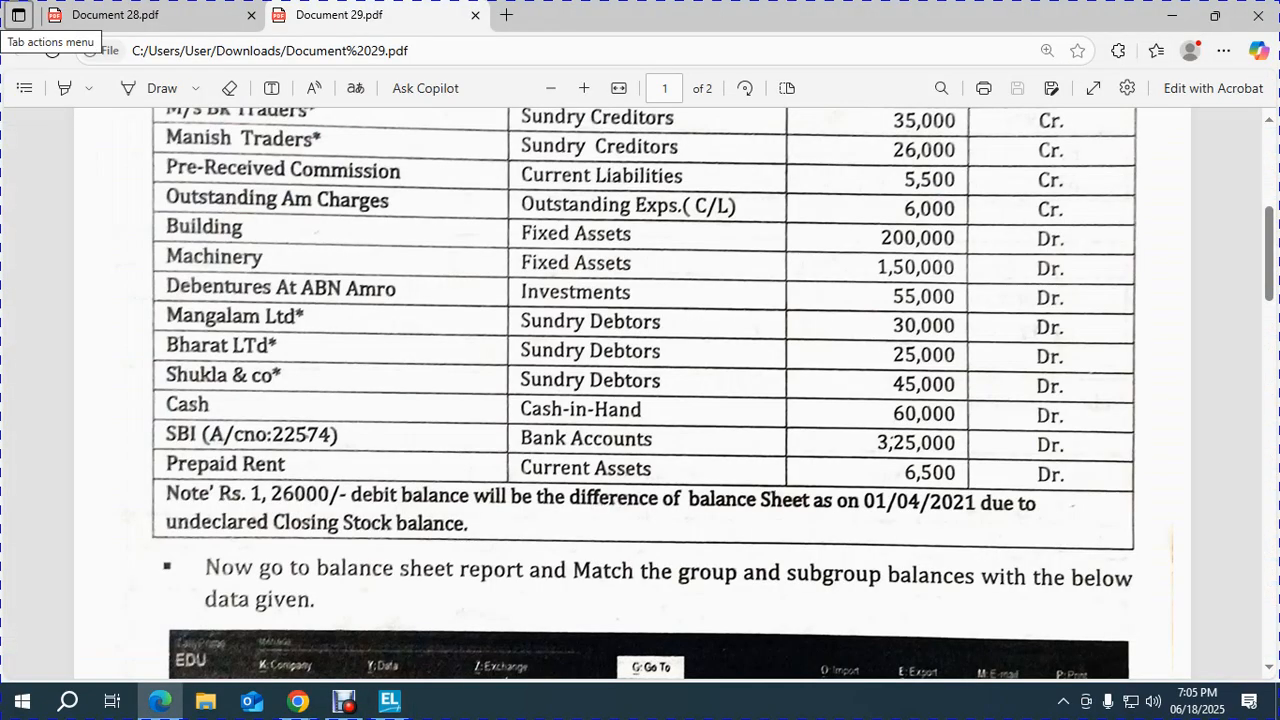
scroll(640, 390, down, 1)
scroll(640, 390, down, 5)
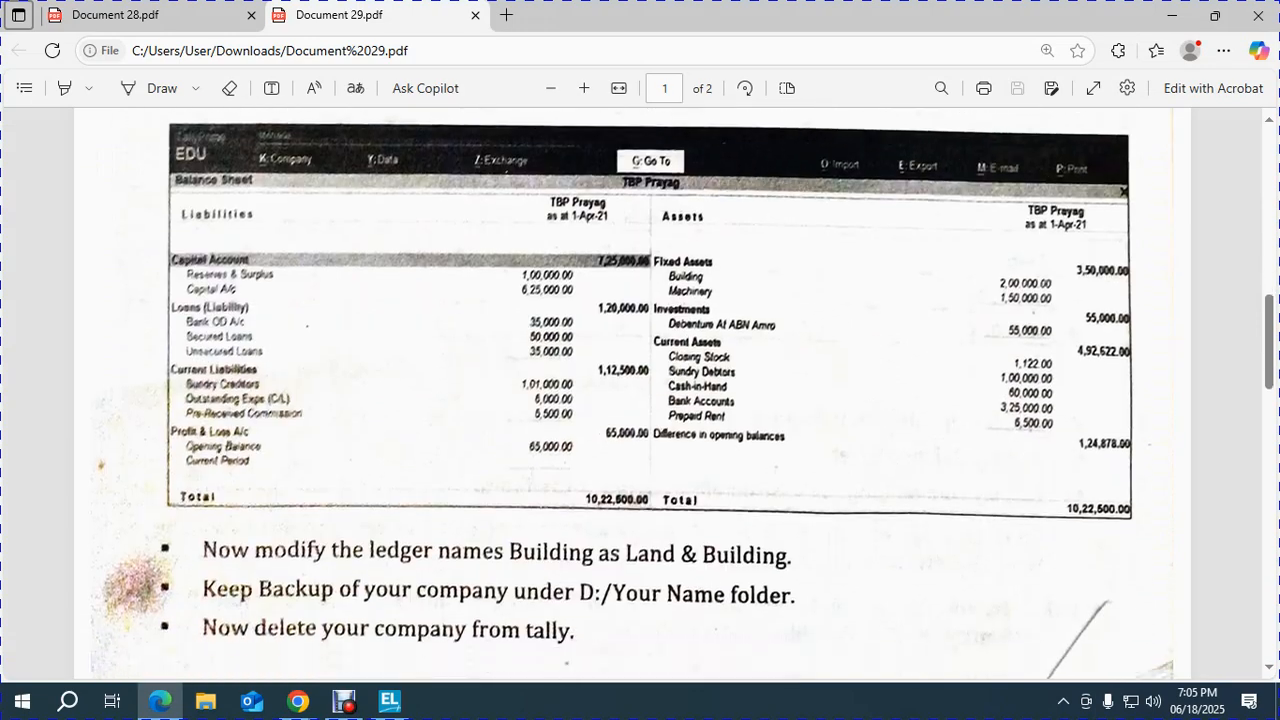
key(alt+Tab)
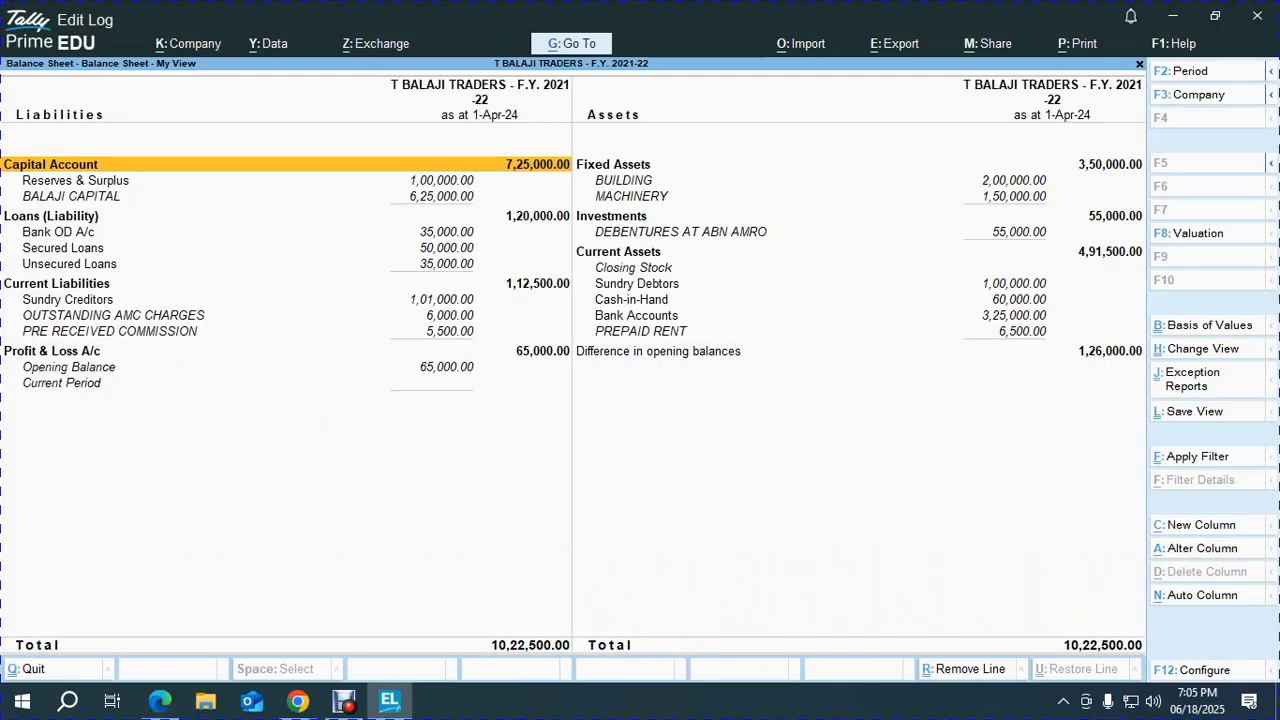
key(alt+Tab)
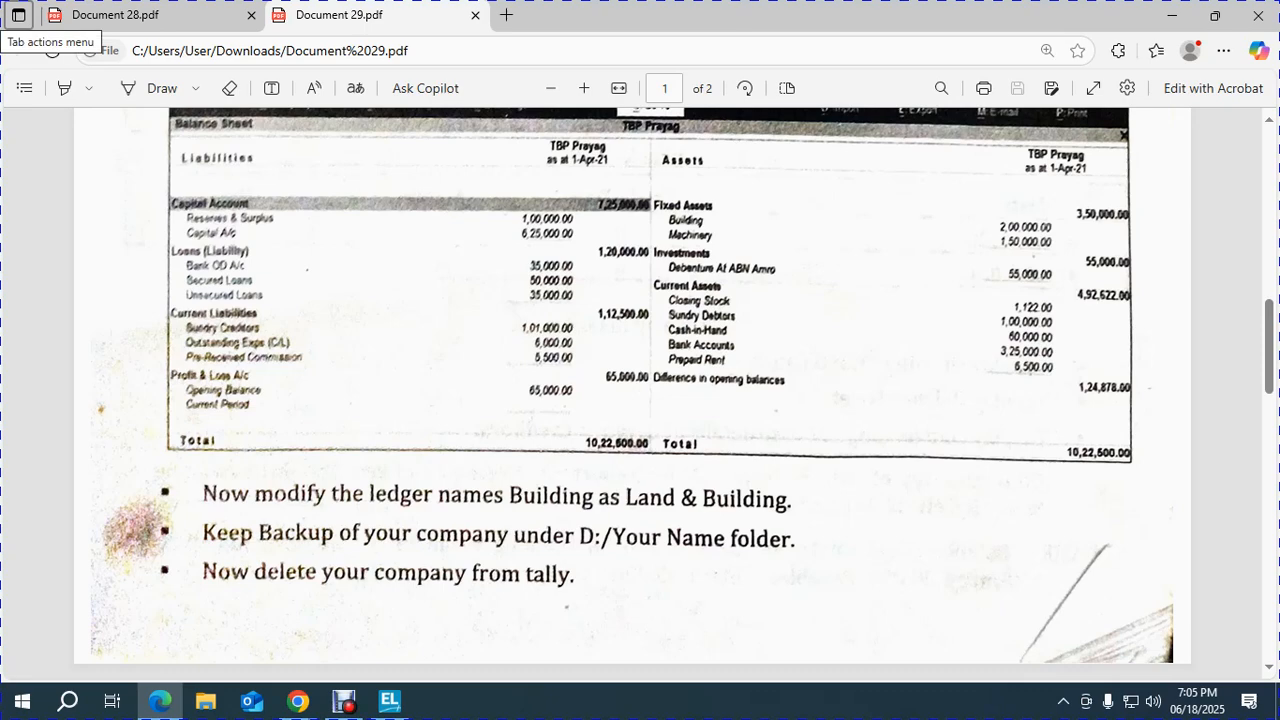
scroll(640, 390, down, 1)
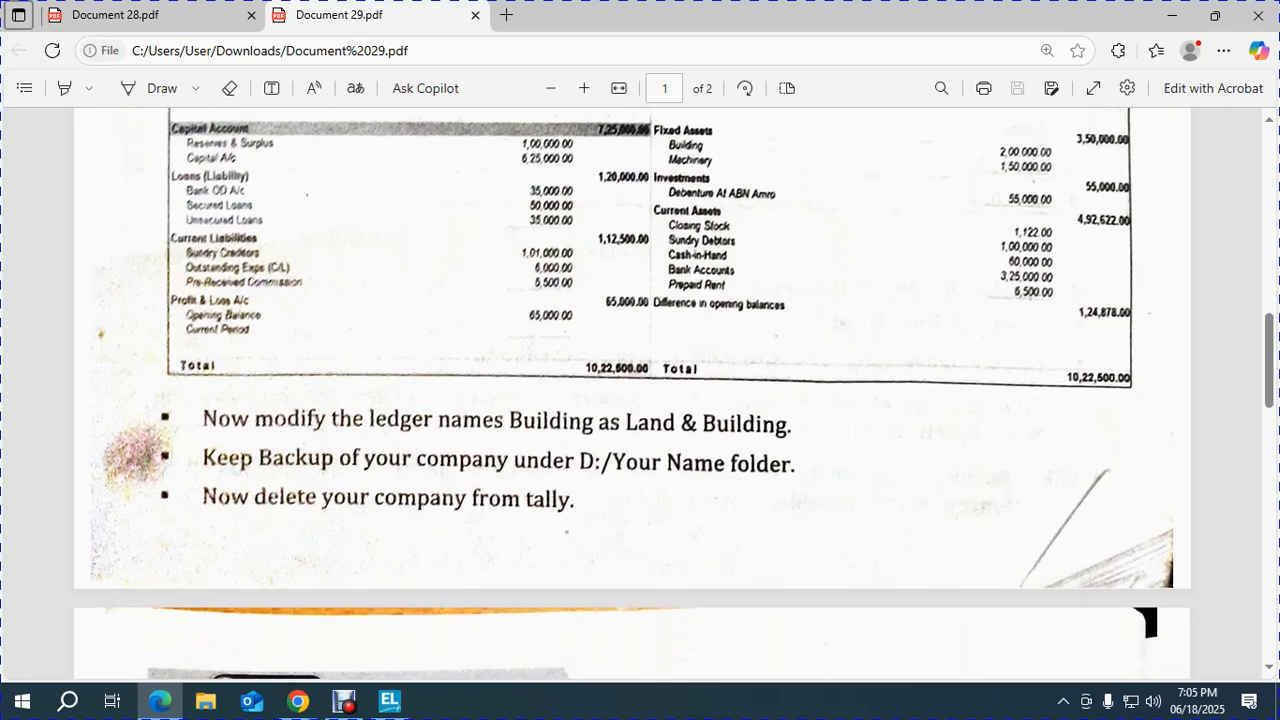
key(alt+Tab)
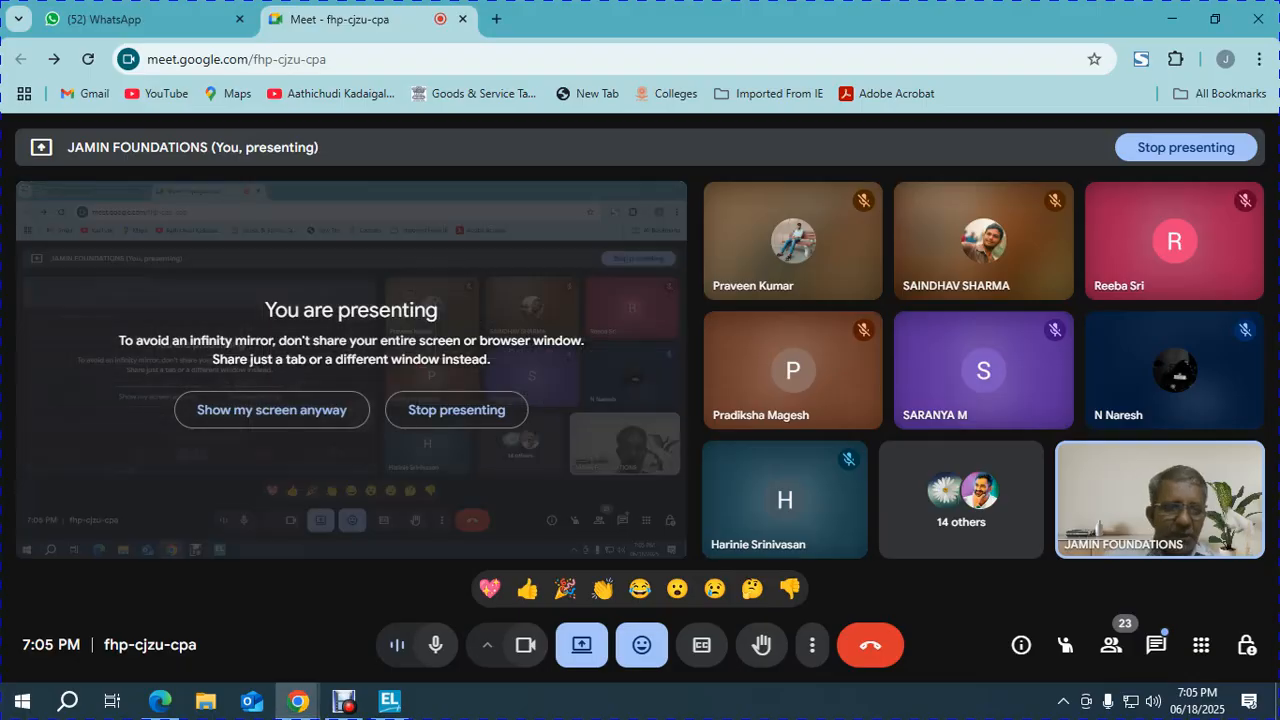